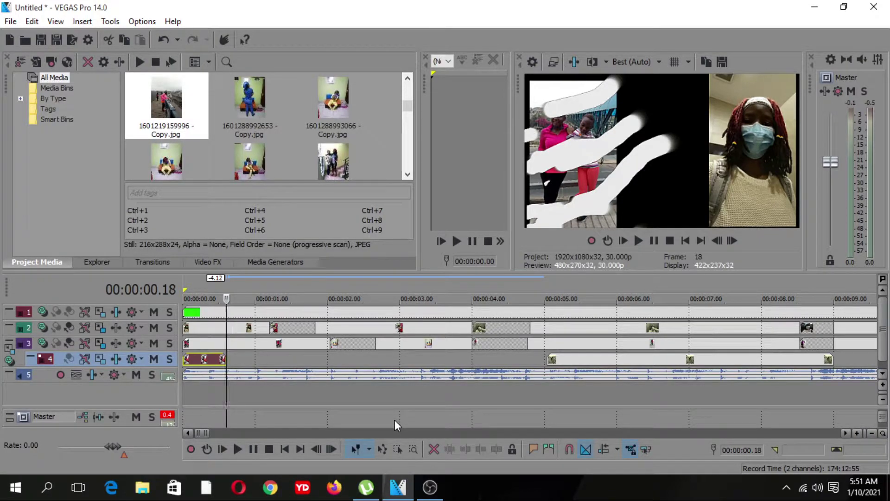
# Play the timeline from the start to review the existing photo clips and transitions
pyautogui.click(873, 433)
pyautogui.click(872, 434)
pyautogui.click(872, 433)
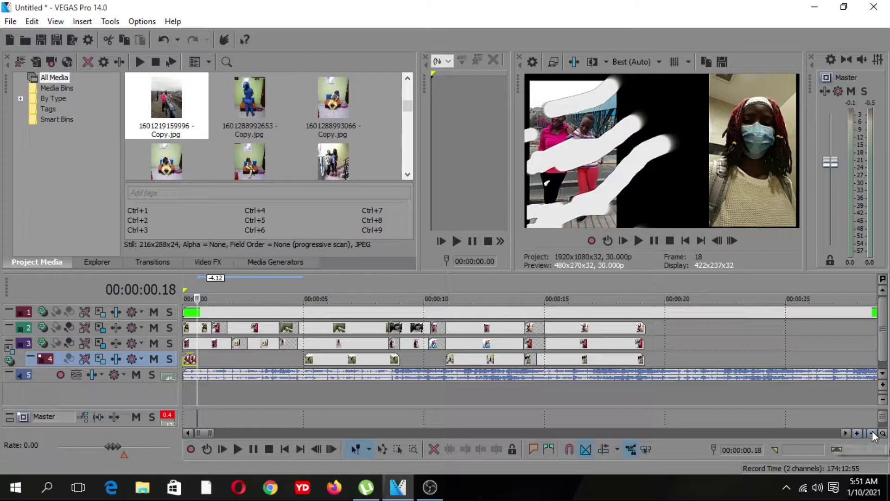
pyautogui.click(185, 393)
pyautogui.press('space')
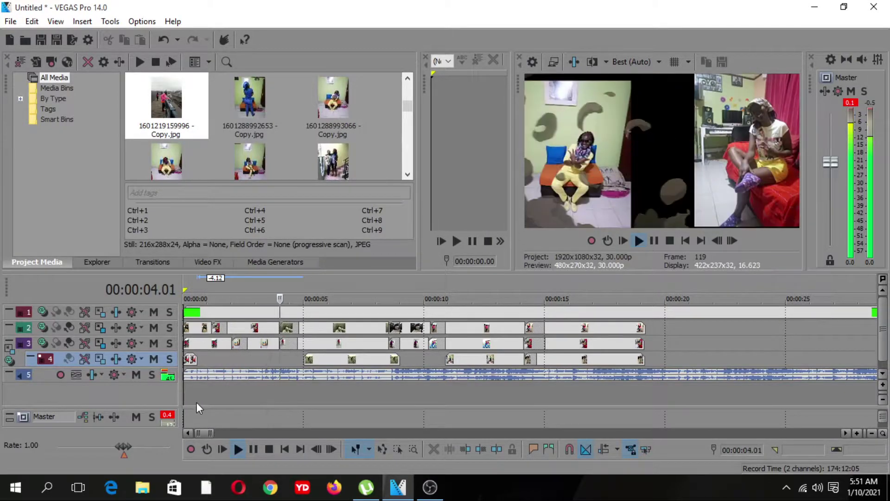
pyautogui.click(858, 433)
pyautogui.press('space')
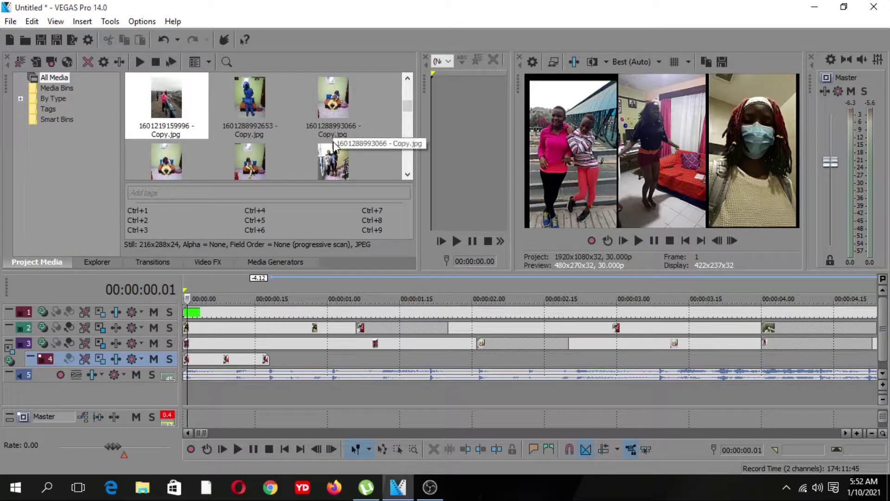
pyautogui.click(337, 158)
pyautogui.moveTo(337, 157); pyautogui.dragTo(259, 359)
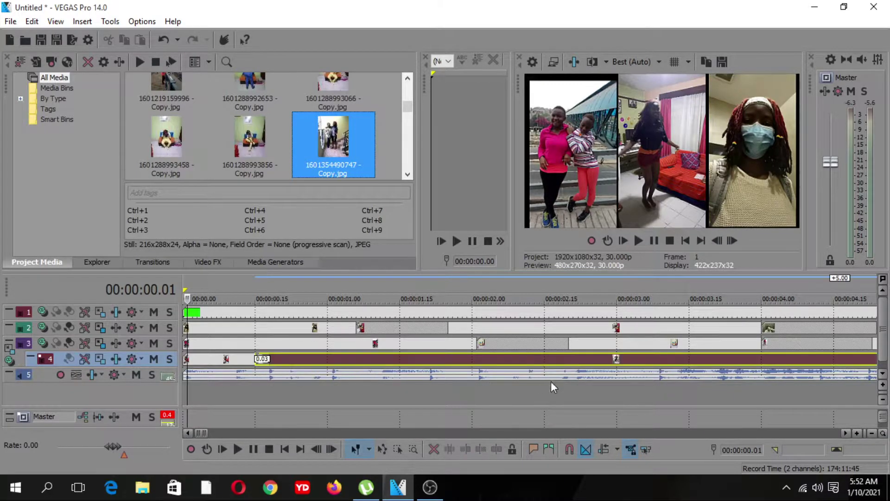
pyautogui.click(872, 433)
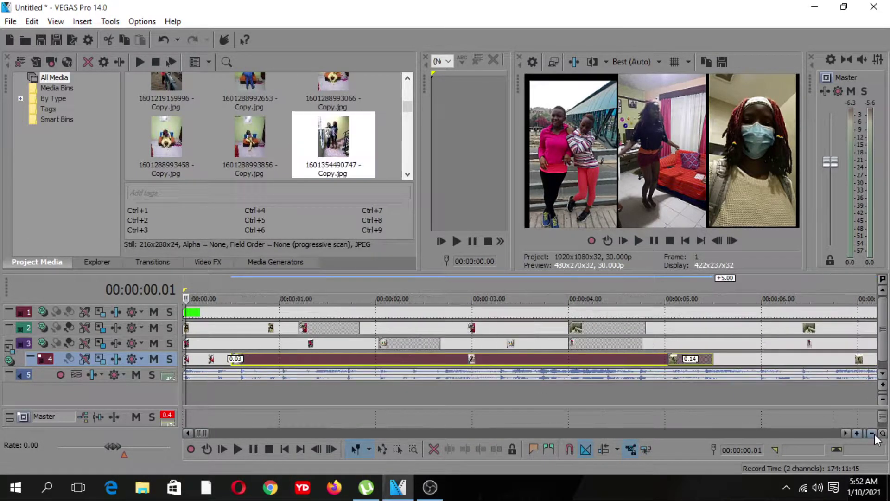
pyautogui.click(872, 433)
pyautogui.moveTo(578, 359); pyautogui.dragTo(379, 358)
# Preview the new track 4 clip from the start and extend its end by 18 frames
pyautogui.press('space')
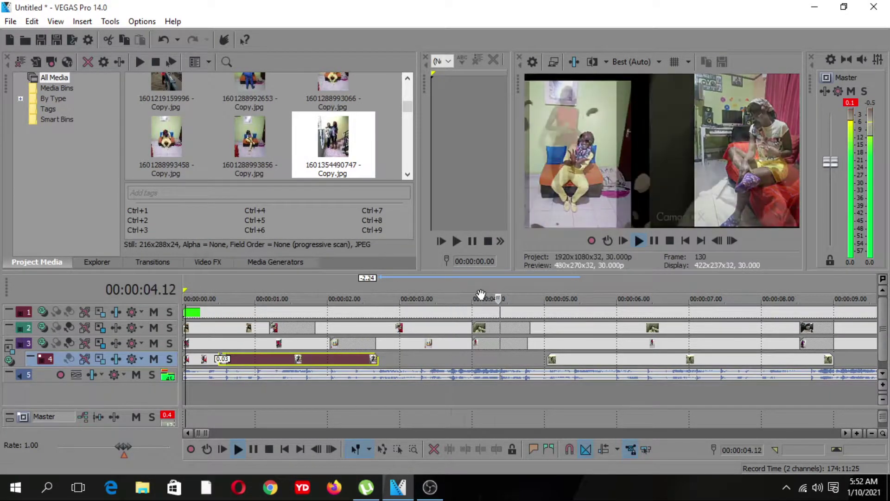
pyautogui.press('space')
pyautogui.press('space')
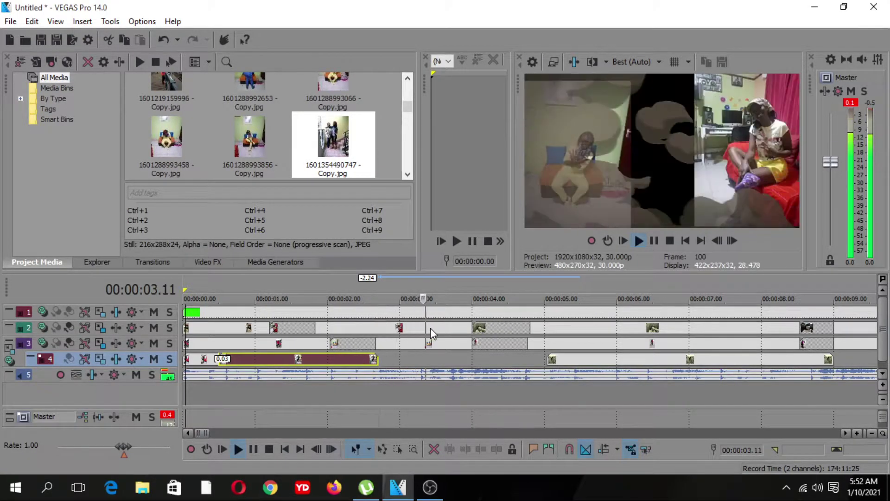
pyautogui.press('space')
pyautogui.press('space')
pyautogui.moveTo(376, 361); pyautogui.dragTo(418, 363)
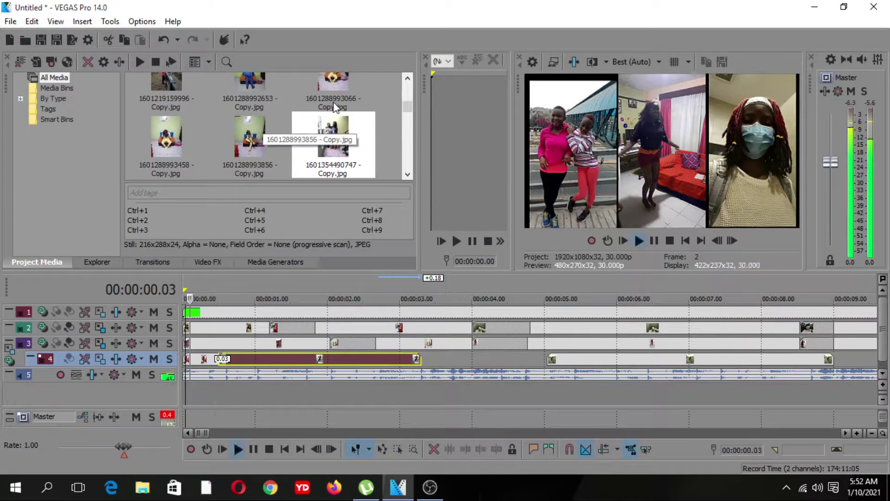
pyautogui.press('space')
pyautogui.scroll(2, 408, 108)
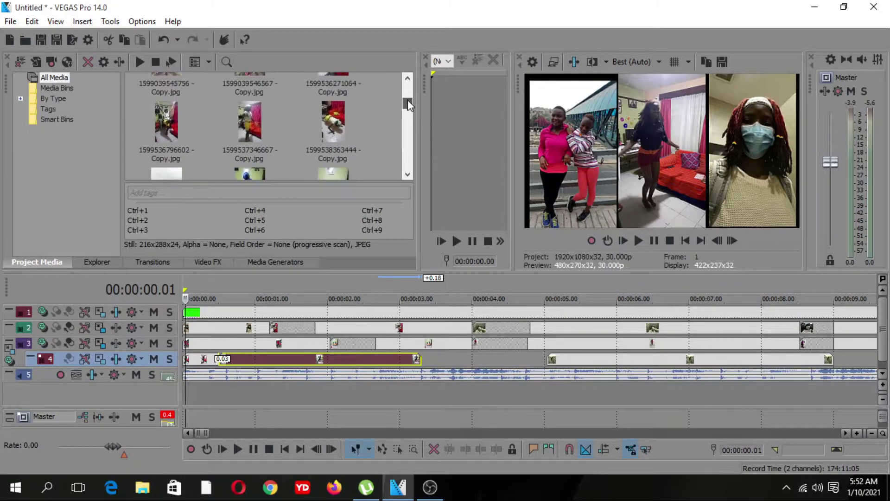
pyautogui.scroll(2, 408, 101)
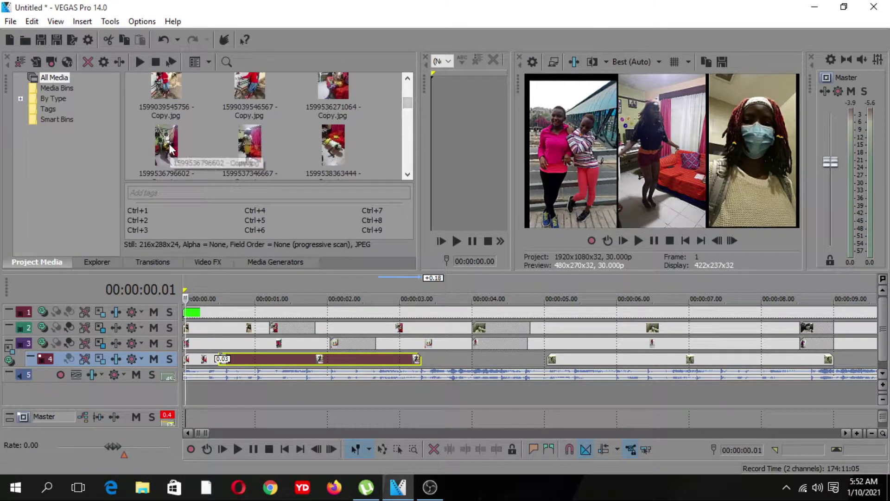
pyautogui.moveTo(166, 146); pyautogui.dragTo(700, 367)
pyautogui.moveTo(752, 359); pyautogui.dragTo(555, 359)
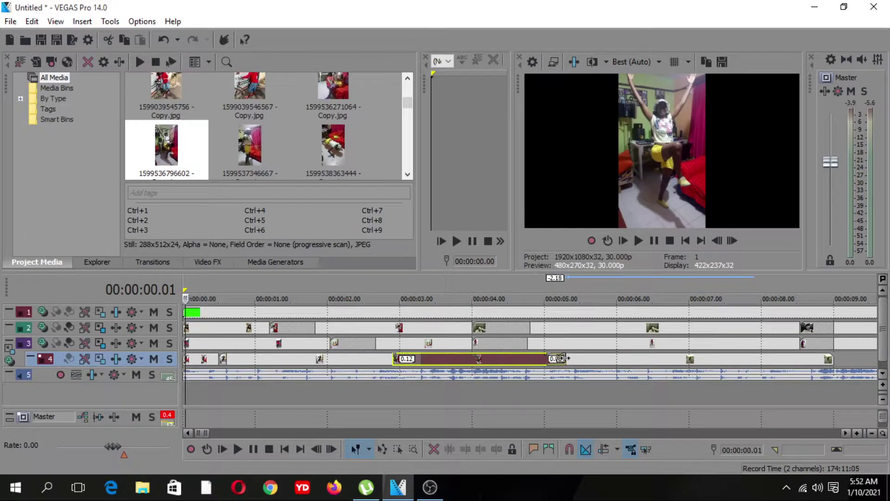
pyautogui.press('space')
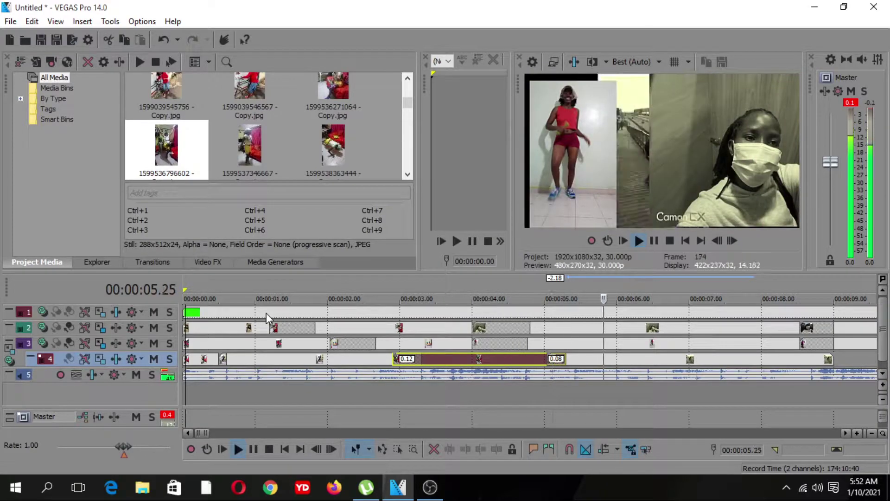
pyautogui.press('space')
# Shorten the end of the track 4 clip starting near 5 seconds by 1 second 1 frame while playing through the timeline
pyautogui.press('space')
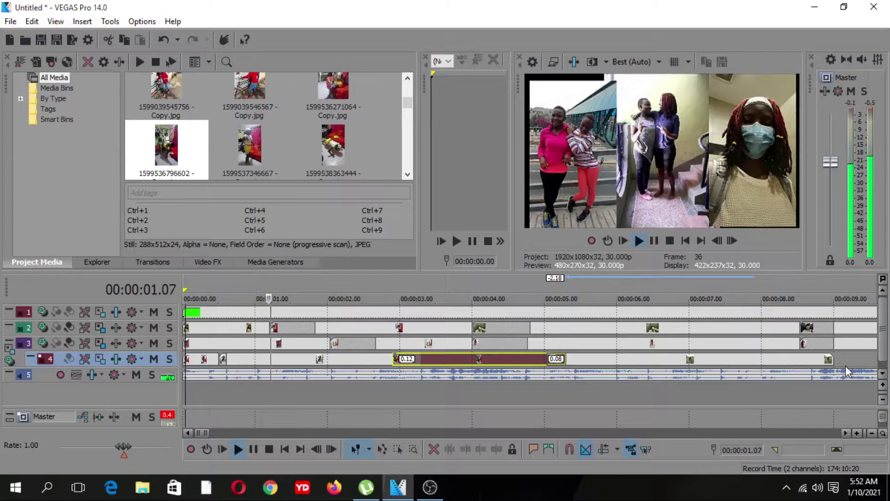
pyautogui.moveTo(833, 359); pyautogui.dragTo(757, 359)
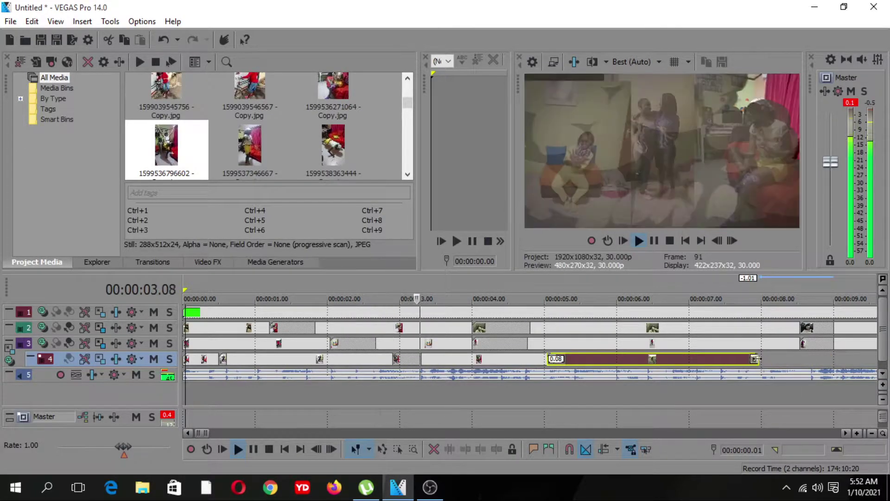
pyautogui.click(871, 433)
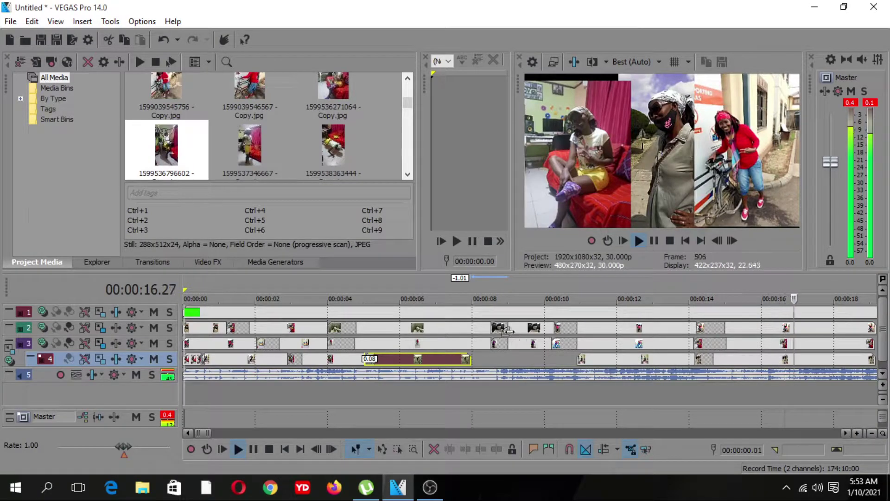
pyautogui.click(871, 433)
pyautogui.click(871, 433)
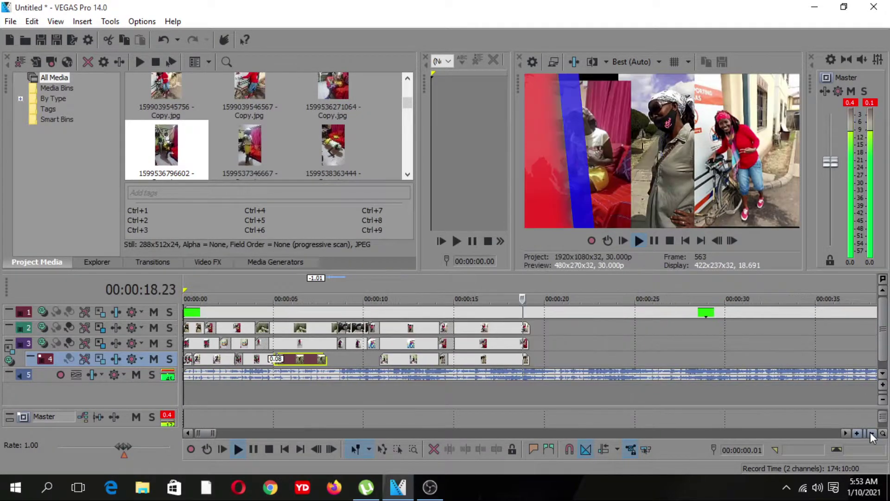
pyautogui.click(871, 433)
pyautogui.press('space')
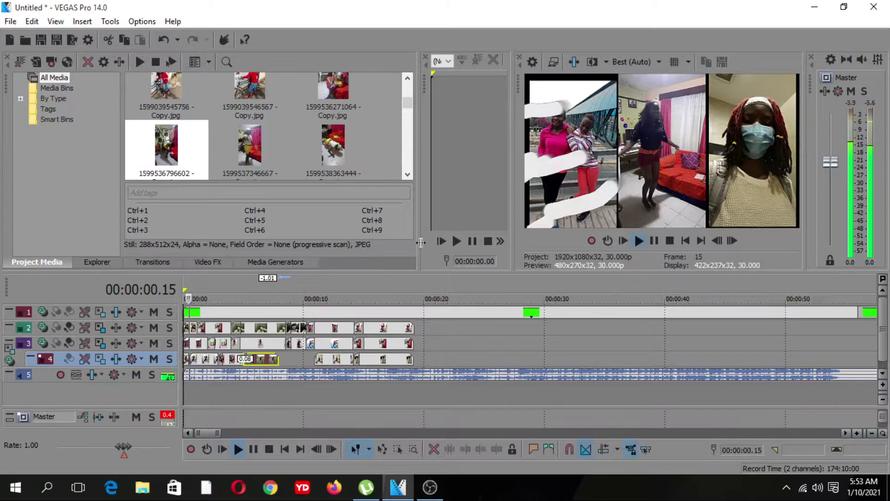
pyautogui.moveTo(343, 164); pyautogui.dragTo(433, 330)
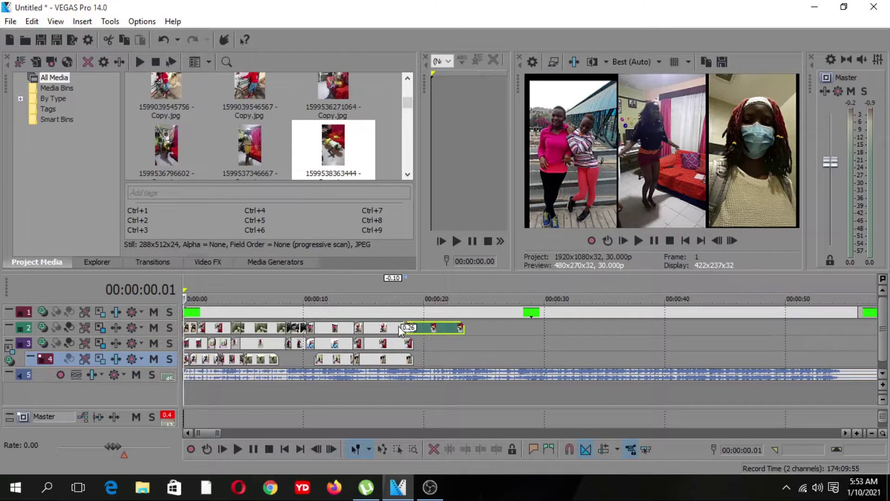
pyautogui.click(400, 327)
pyautogui.press('space')
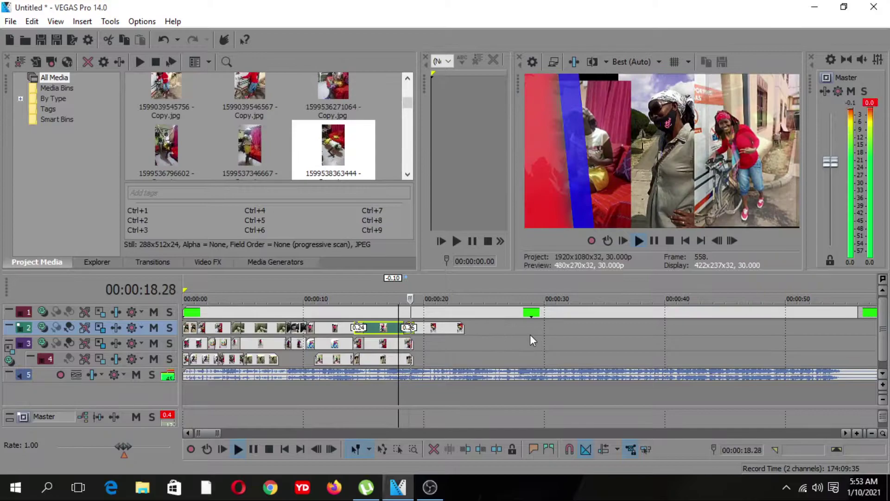
pyautogui.press('space')
# Extend the end of the last track 3 clip by 1 second 19 frames and preview it from about 18 seconds
pyautogui.click(415, 345)
pyautogui.moveTo(418, 346); pyautogui.dragTo(426, 346)
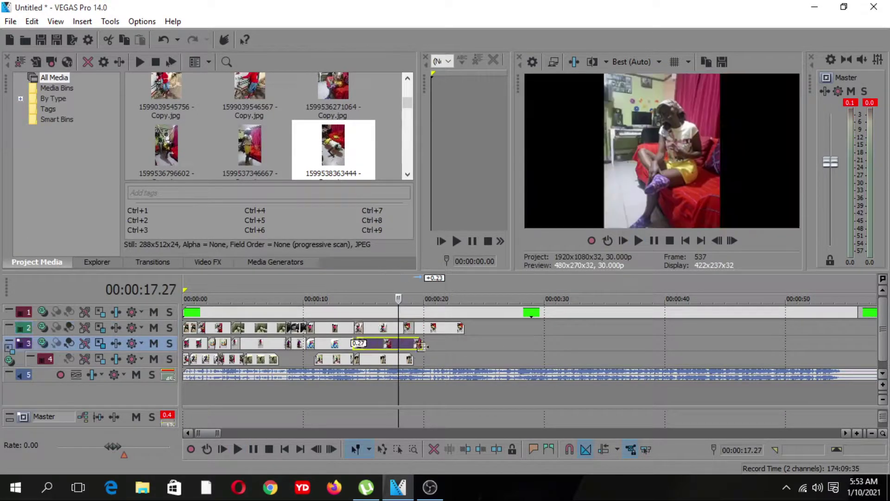
pyautogui.press('space')
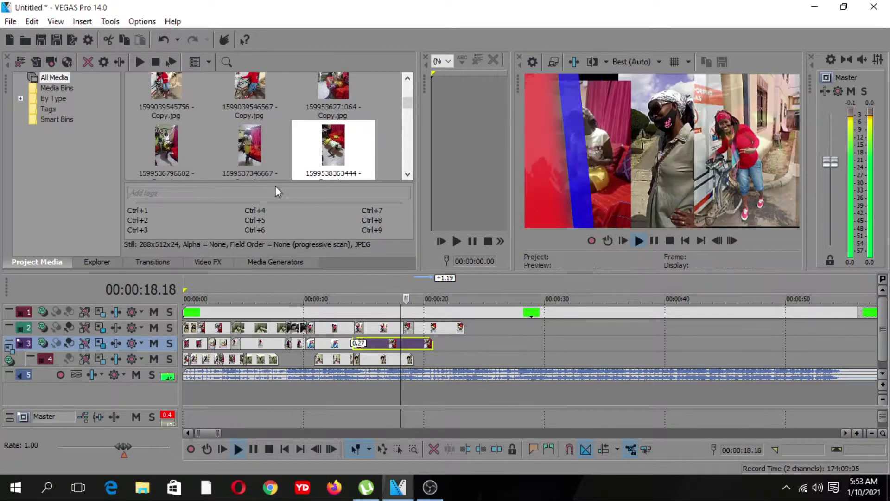
pyautogui.press('space')
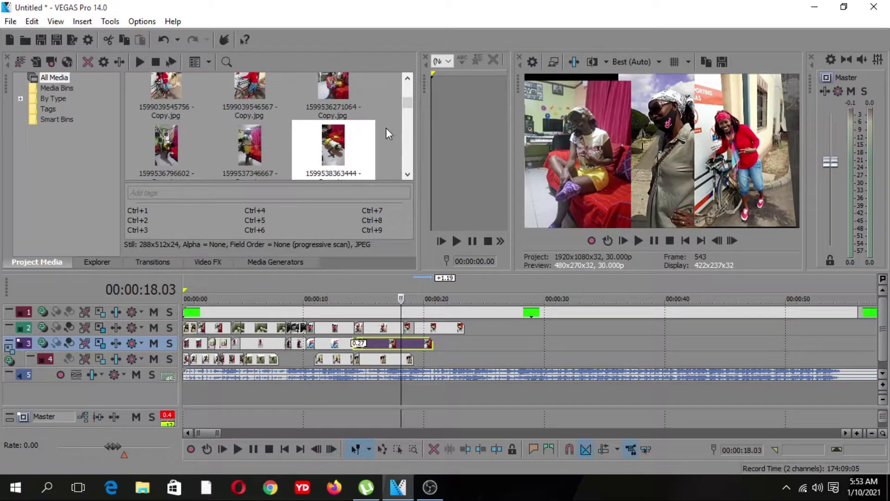
# Append 1602075405455.jpg to track 4, overlapping the last clip by 1 second 6 frames, and preview the transition
pyautogui.moveTo(409, 101); pyautogui.dragTo(408, 112)
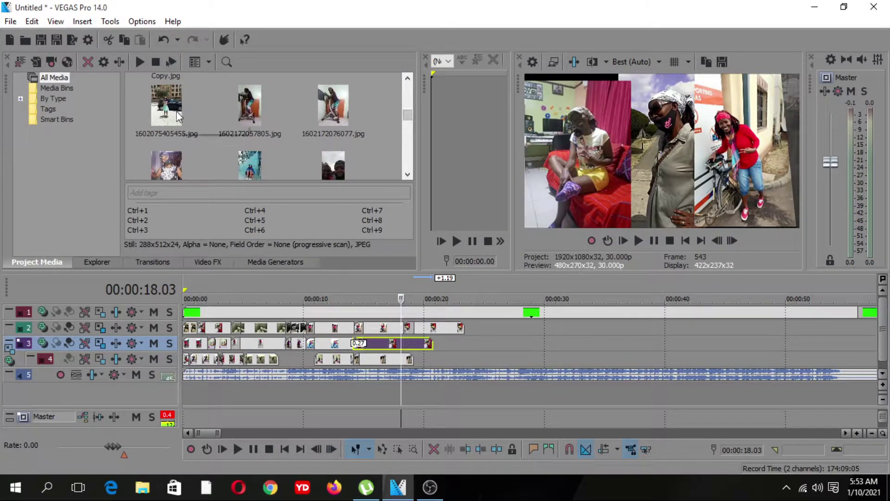
pyautogui.moveTo(177, 114); pyautogui.dragTo(263, 254)
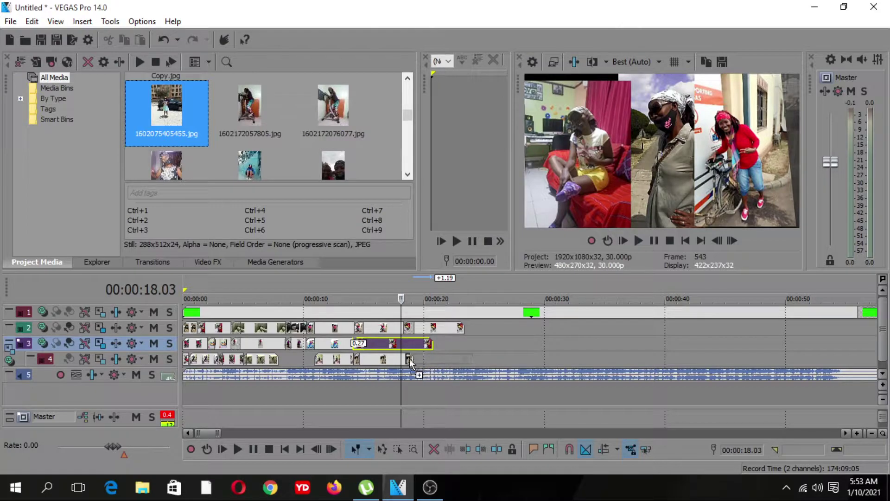
pyautogui.moveTo(408, 360); pyautogui.dragTo(430, 359)
pyautogui.press('space')
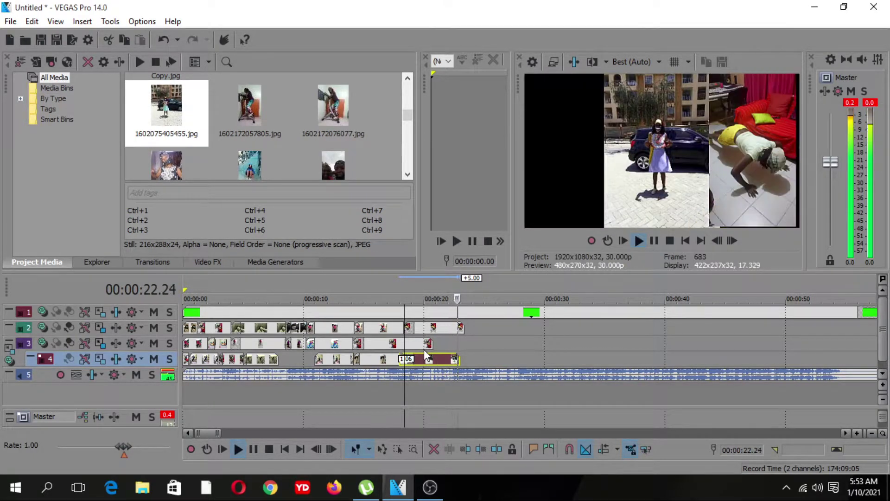
pyautogui.press('space')
# Append 1602300646787.jpg to track 3 with a 23-frame overlap and play back the section from 18 seconds 20 frames
pyautogui.moveTo(349, 171); pyautogui.dragTo(428, 343)
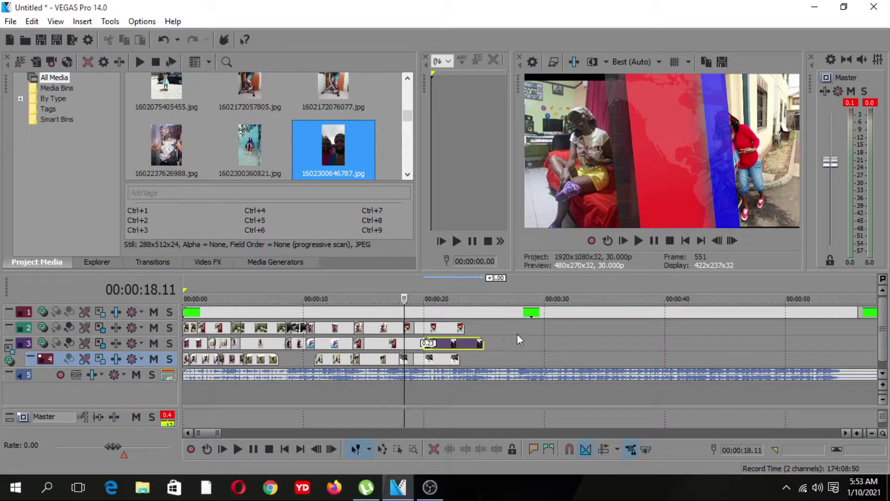
pyautogui.click(407, 389)
pyautogui.press('space')
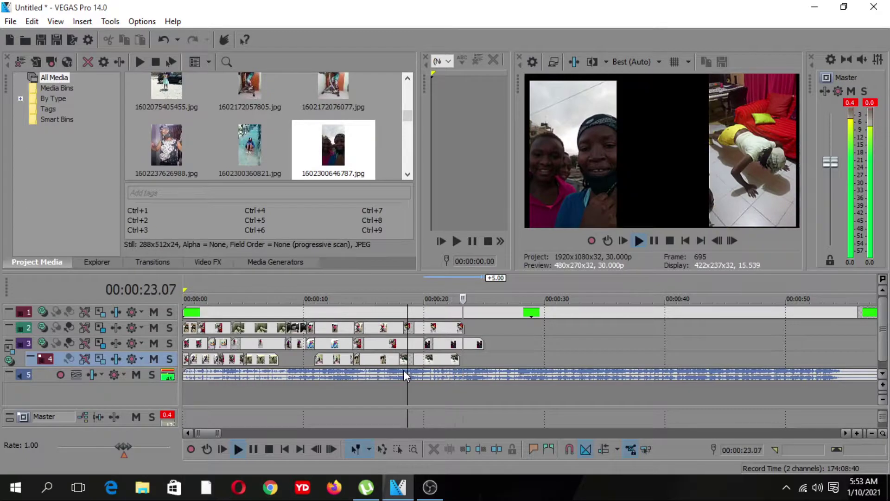
pyautogui.press('space')
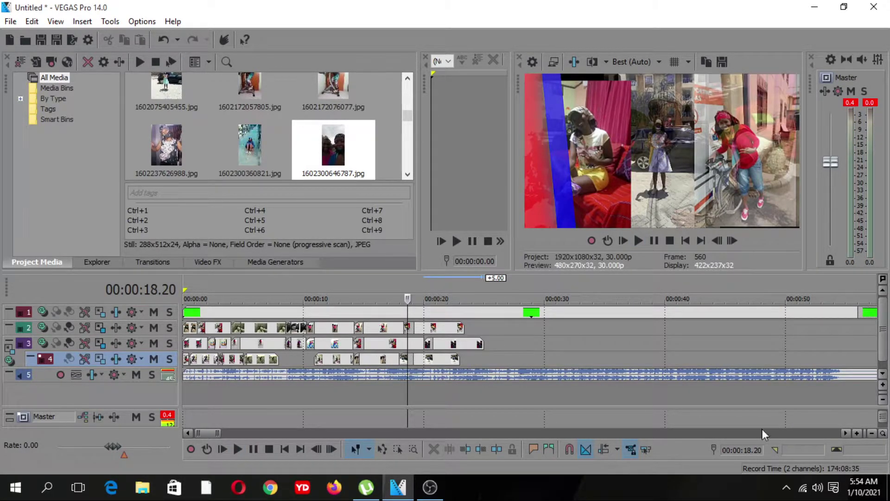
pyautogui.click(872, 433)
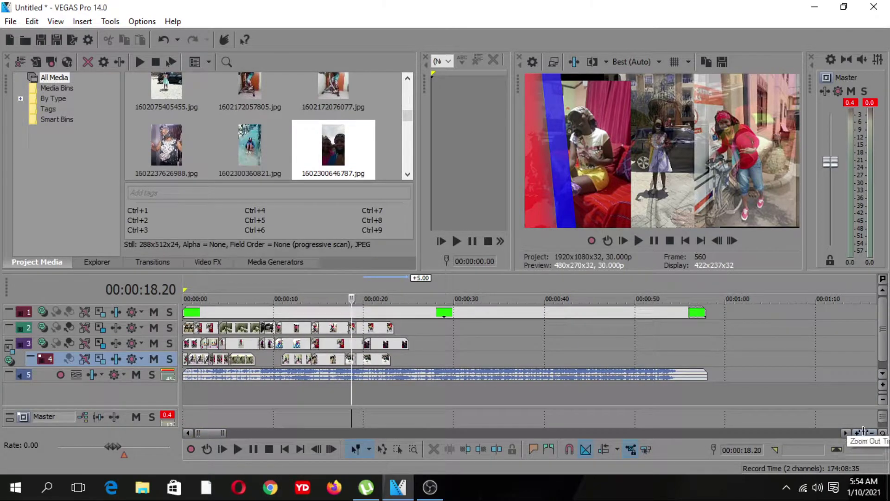
pyautogui.click(855, 433)
pyautogui.click(855, 432)
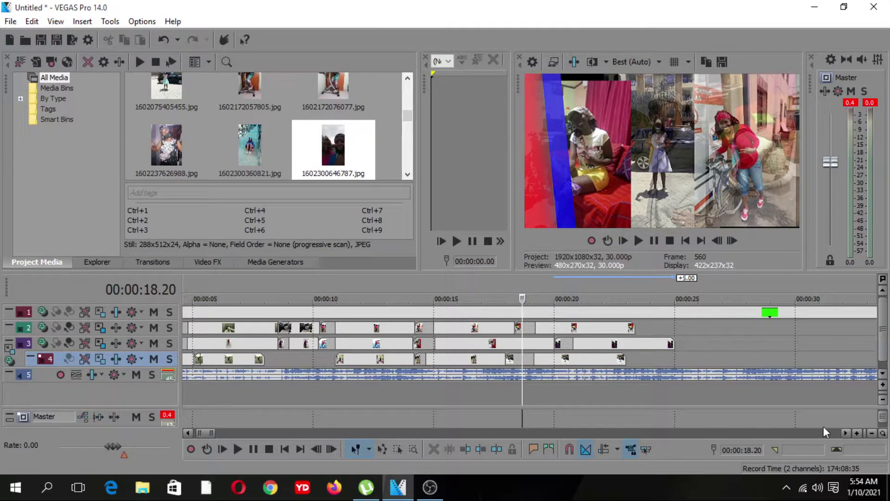
pyautogui.click(872, 433)
pyautogui.click(872, 432)
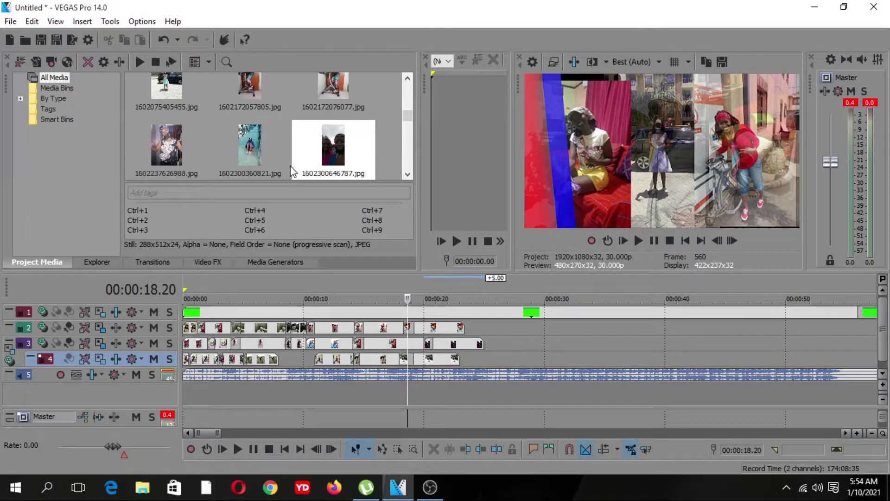
# Append 1602300360821.jpg to track 4 with a 16-frame overlap and preview the sequence from about 21 seconds
pyautogui.moveTo(251, 153); pyautogui.dragTo(514, 367)
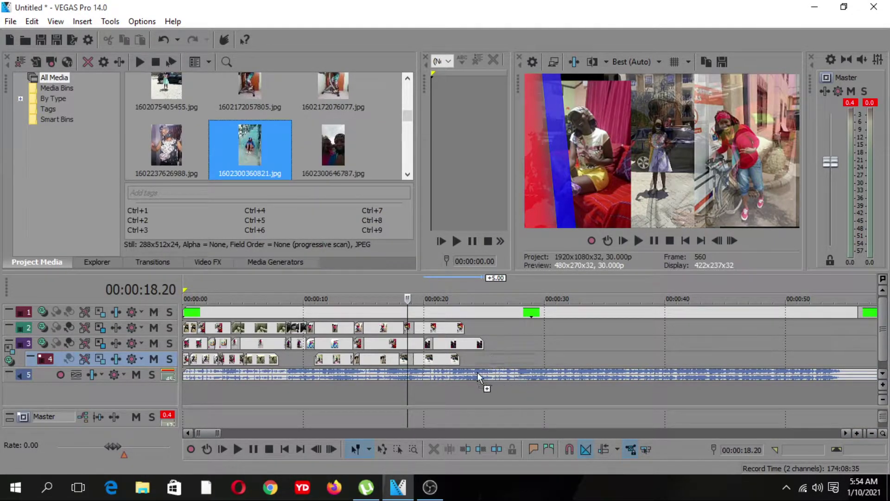
pyautogui.moveTo(460, 377); pyautogui.dragTo(460, 377)
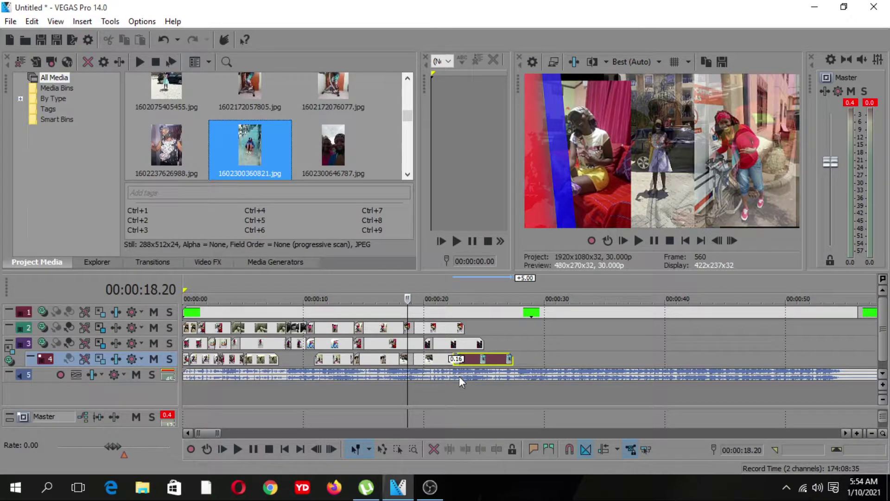
pyautogui.click(436, 361)
pyautogui.press('space')
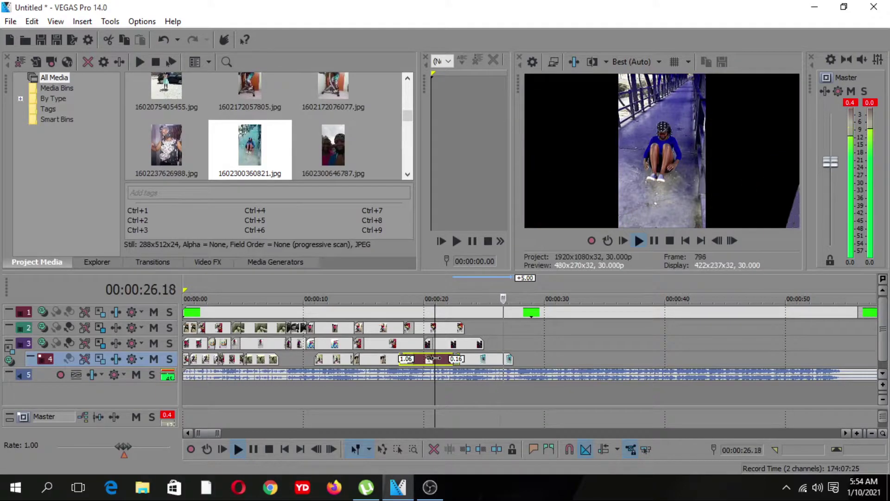
pyautogui.click(435, 358)
pyautogui.press('space')
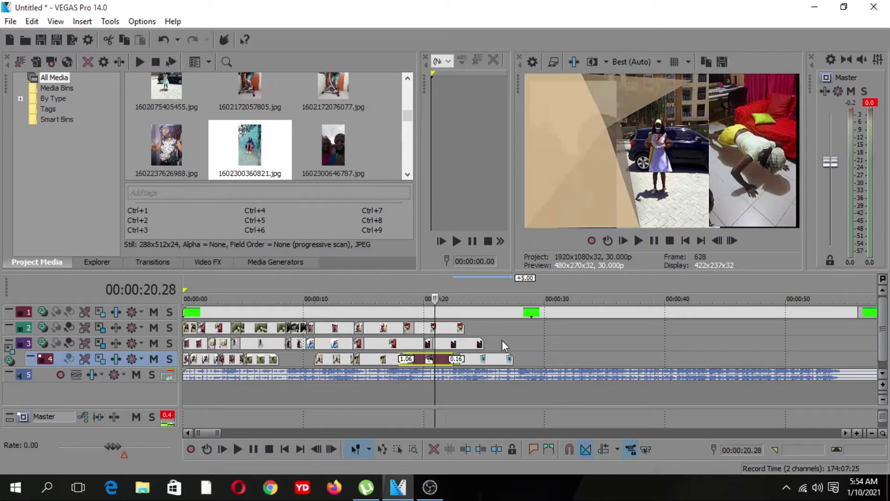
# Place 1602237626988.jpg on track 2 at about 27 seconds and preview the section from 25 seconds 14 frames
pyautogui.click(502, 343)
pyautogui.press('space')
pyautogui.press('space')
pyautogui.press('space')
pyautogui.press('space')
pyautogui.click(508, 348)
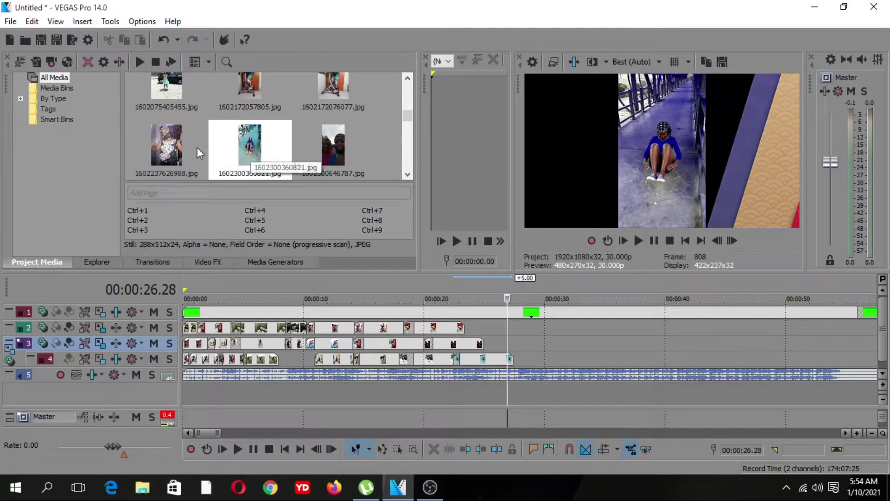
pyautogui.moveTo(172, 151); pyautogui.dragTo(514, 333)
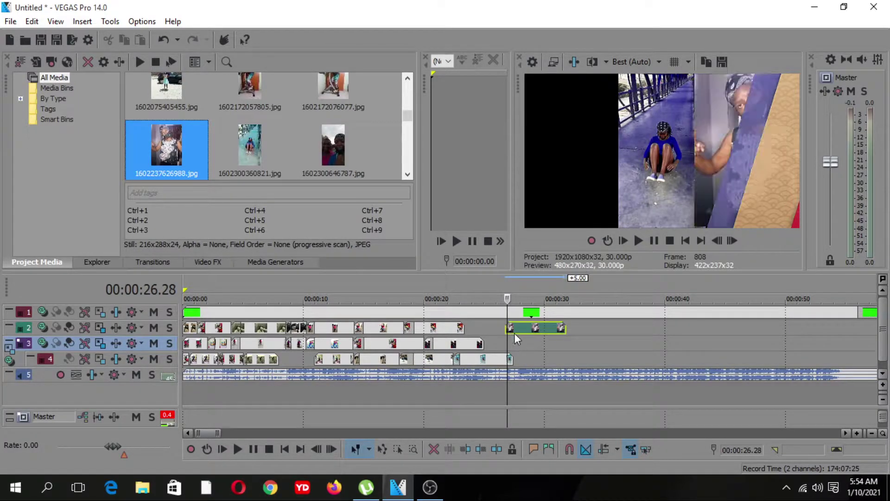
pyautogui.click(490, 330)
pyautogui.press('space')
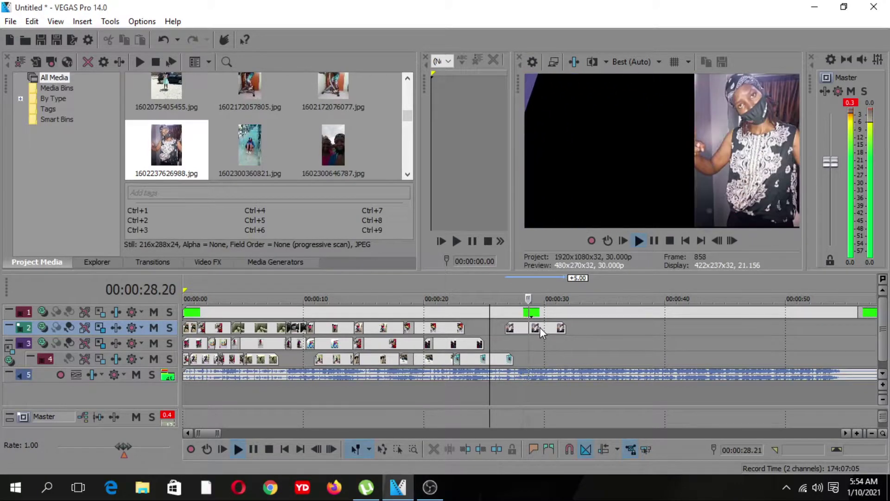
pyautogui.press('space')
pyautogui.press('space')
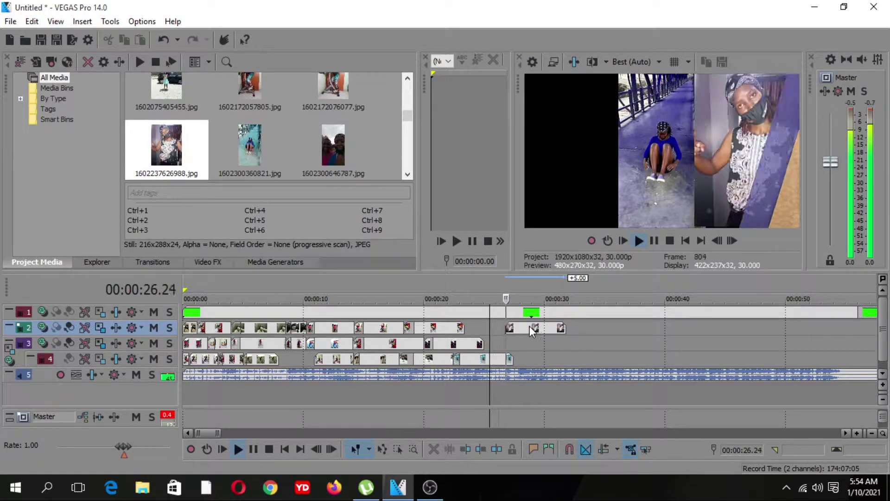
pyautogui.press('space')
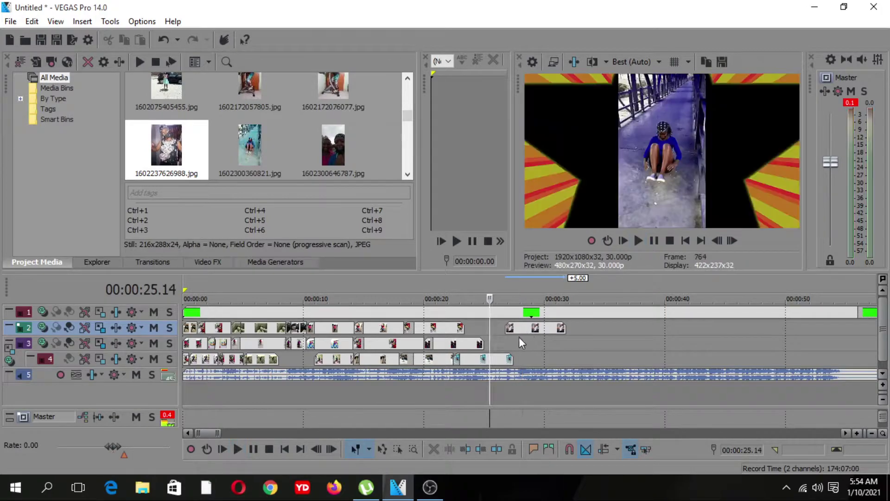
# Place 1603356327991.jpg on track 3 at about 25 seconds and preview it from 25 seconds 4 frames
pyautogui.click(519, 337)
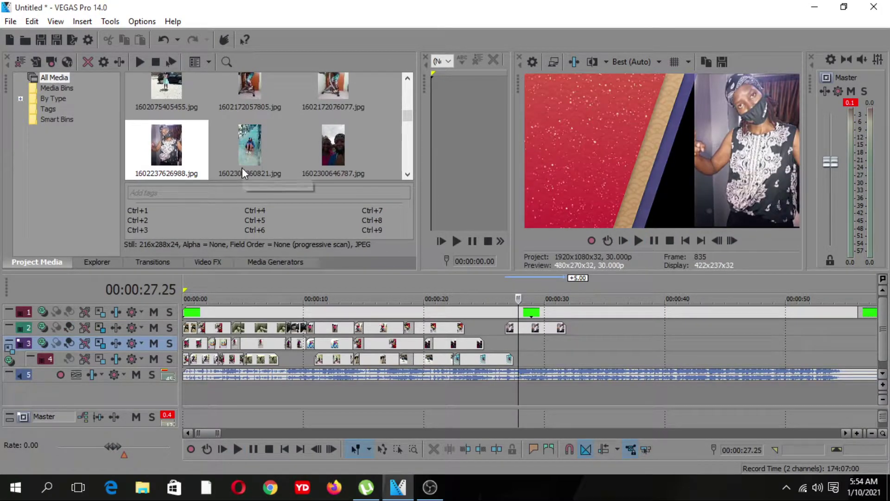
pyautogui.scroll(-1, 407, 121)
pyautogui.scroll(-1, 407, 121)
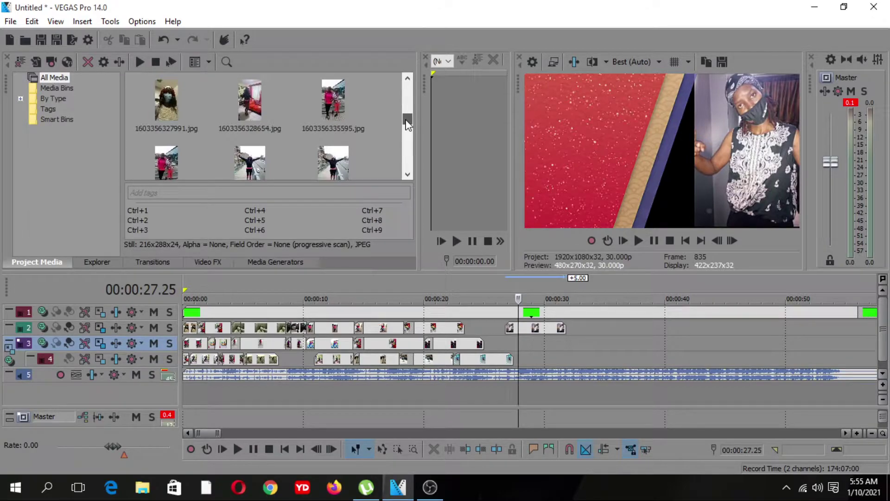
pyautogui.moveTo(170, 110); pyautogui.dragTo(494, 343)
pyautogui.press('space')
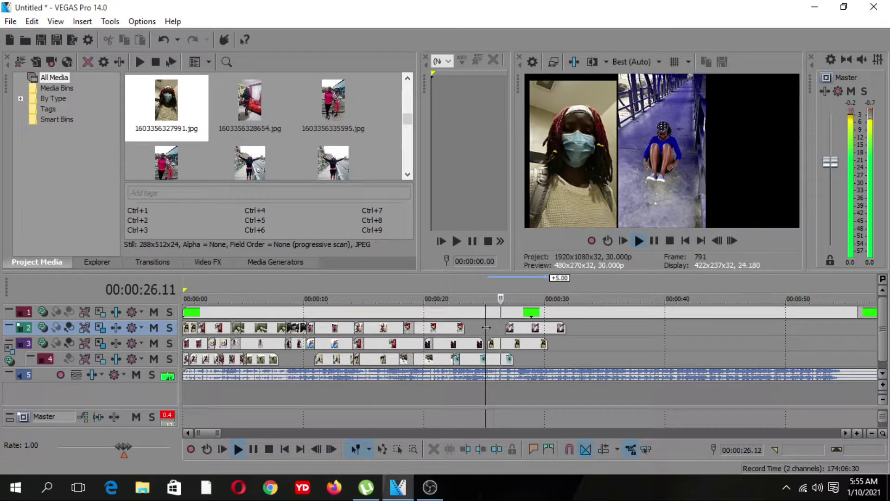
pyautogui.click(486, 327)
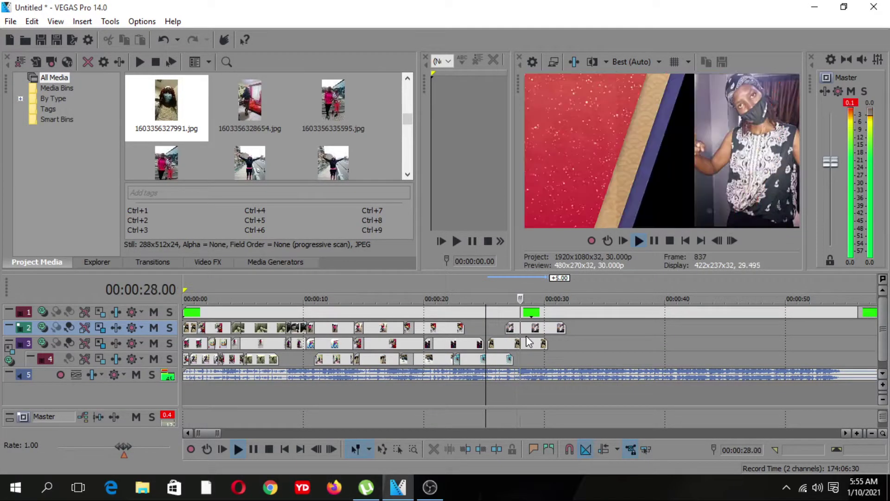
pyautogui.press('space')
pyautogui.press('space')
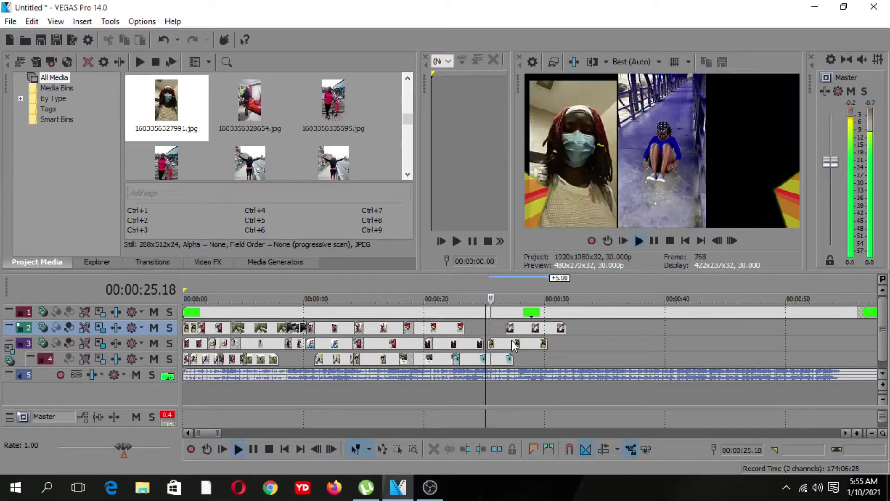
# Shift the last track 3 clip 1 second 9 frames toward the end and replay the section from 25 seconds 4 frames
pyautogui.click(519, 344)
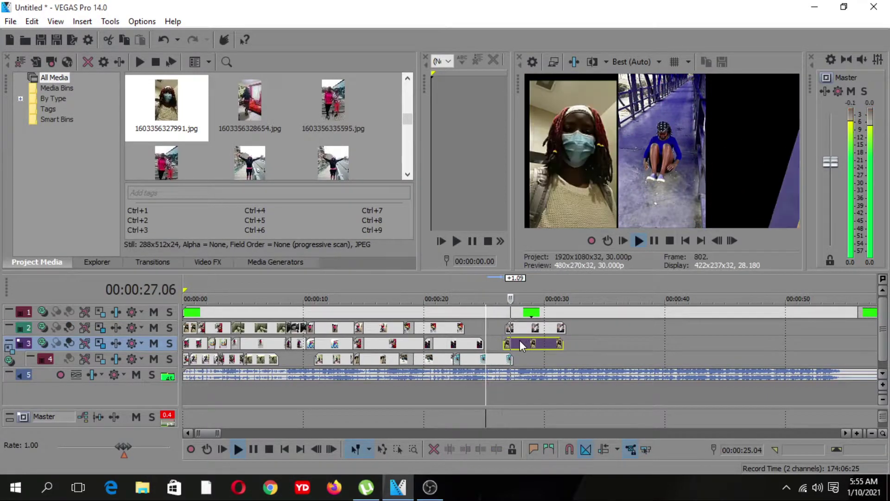
pyautogui.press('space')
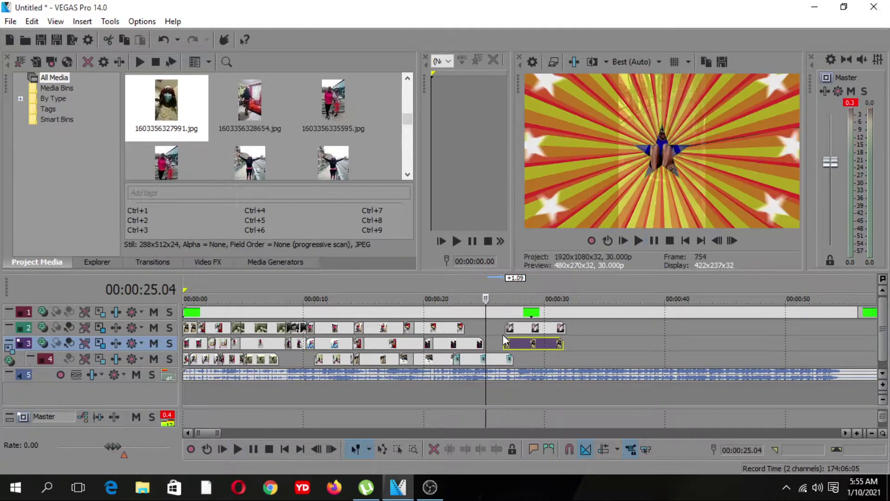
pyautogui.press('space')
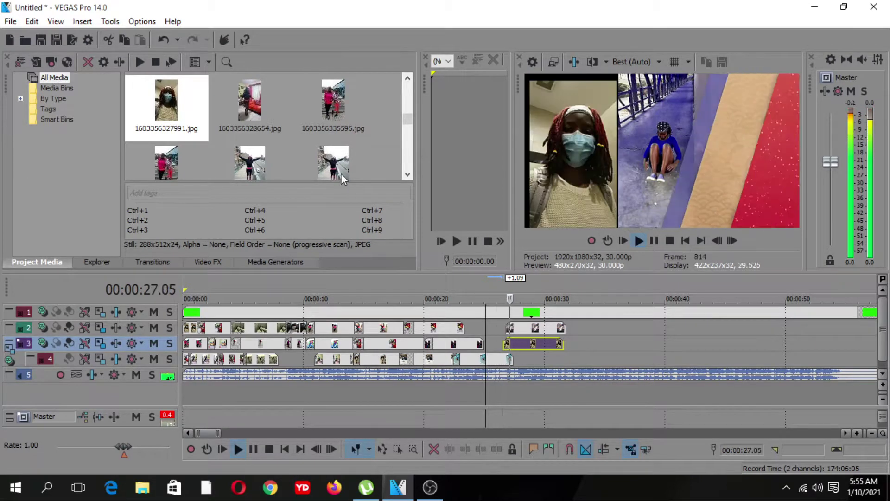
pyautogui.press('space')
# Append 1603357595960.jpg to track 4 with a 1-second 1-frame overlap and preview the section from 25 seconds 25 frames
pyautogui.moveTo(340, 174); pyautogui.dragTo(510, 371)
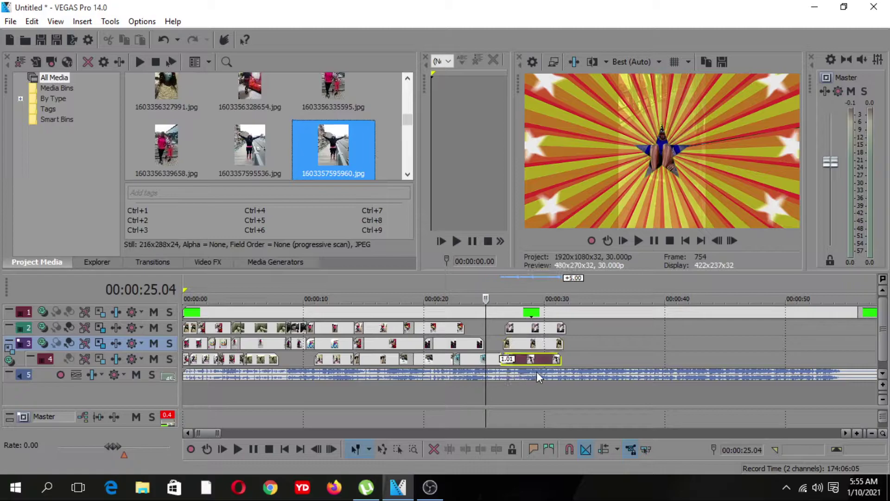
pyautogui.press('space')
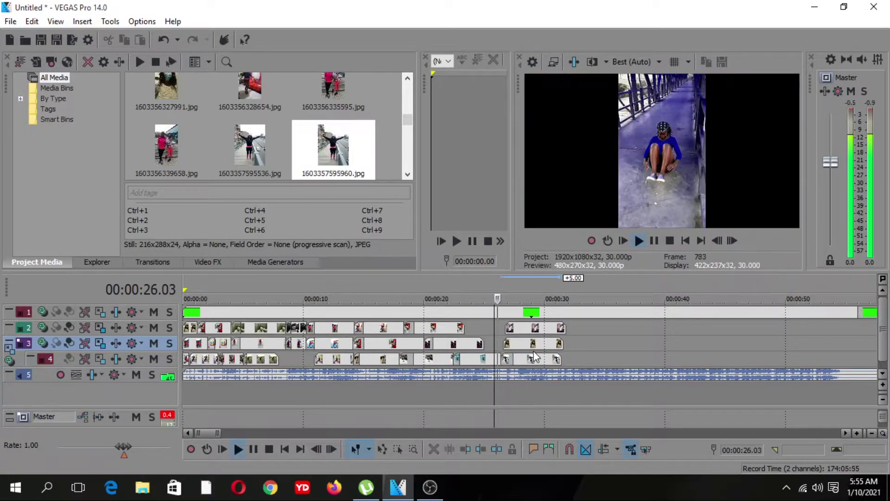
pyautogui.press('space')
pyautogui.press('space')
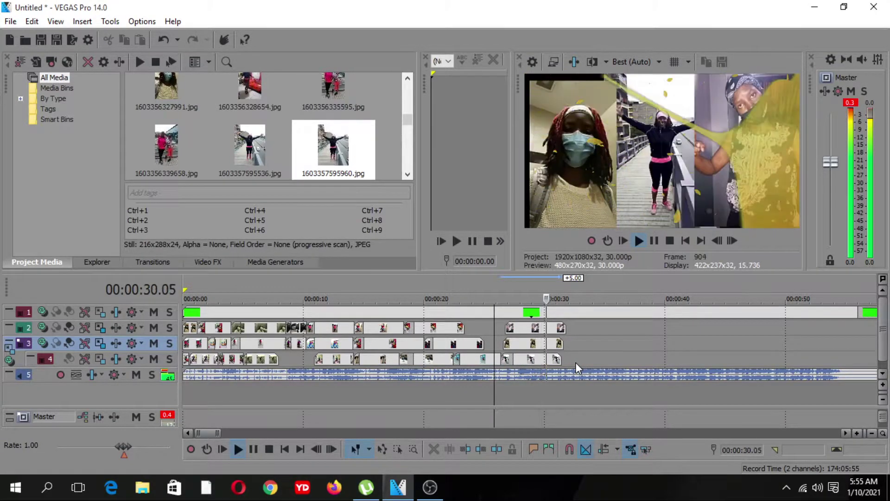
pyautogui.press('space')
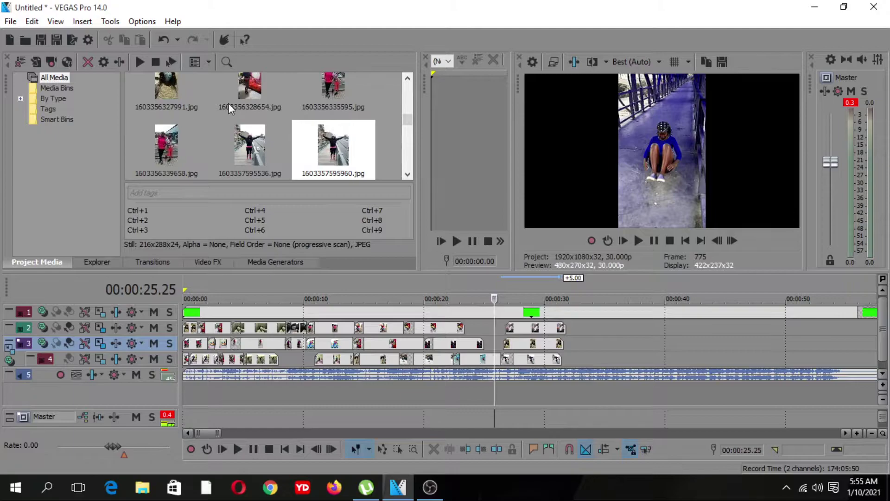
# Examine the presets of the ProType Titler, (Legacy) Text and Noise Texture generators, glancing at the available video effects
pyautogui.click(262, 263)
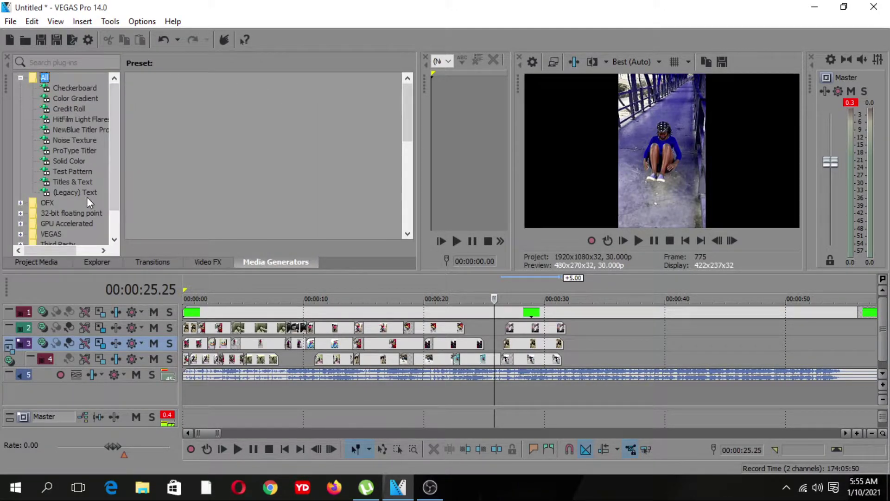
pyautogui.click(77, 150)
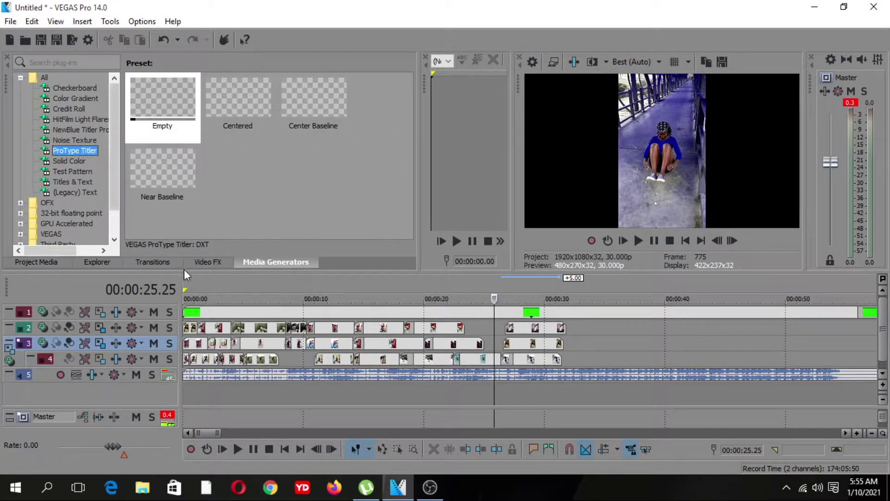
pyautogui.click(207, 262)
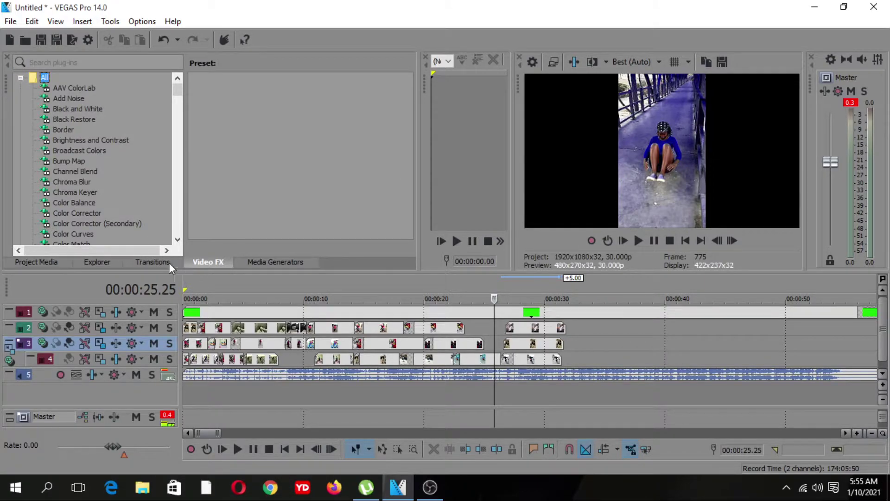
pyautogui.click(102, 260)
pyautogui.click(208, 262)
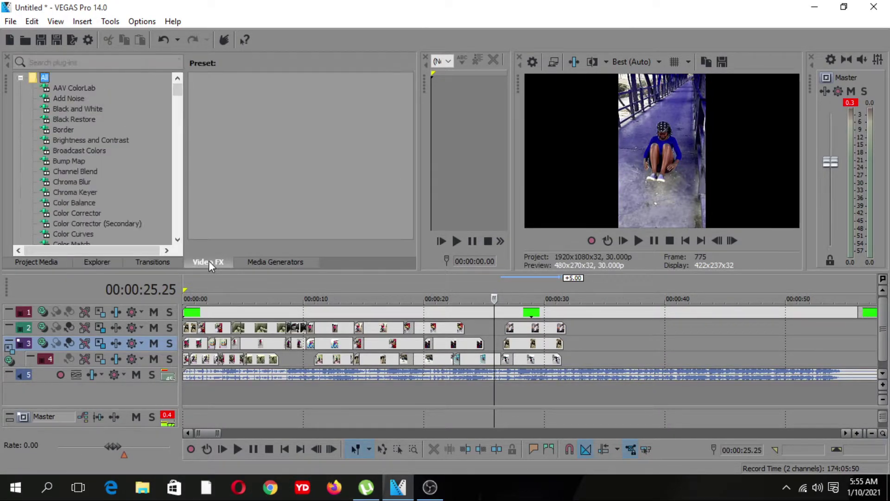
pyautogui.click(266, 262)
pyautogui.click(84, 191)
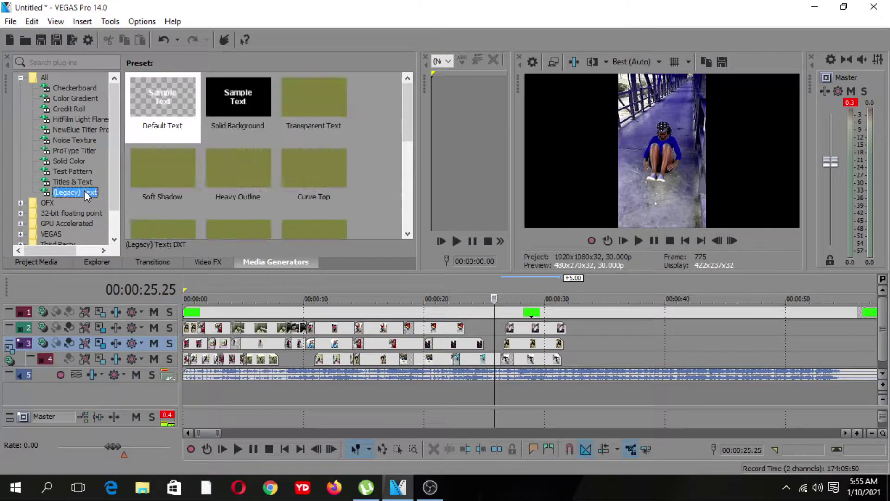
pyautogui.moveTo(410, 134); pyautogui.dragTo(402, 204)
pyautogui.scroll(3, 272, 163)
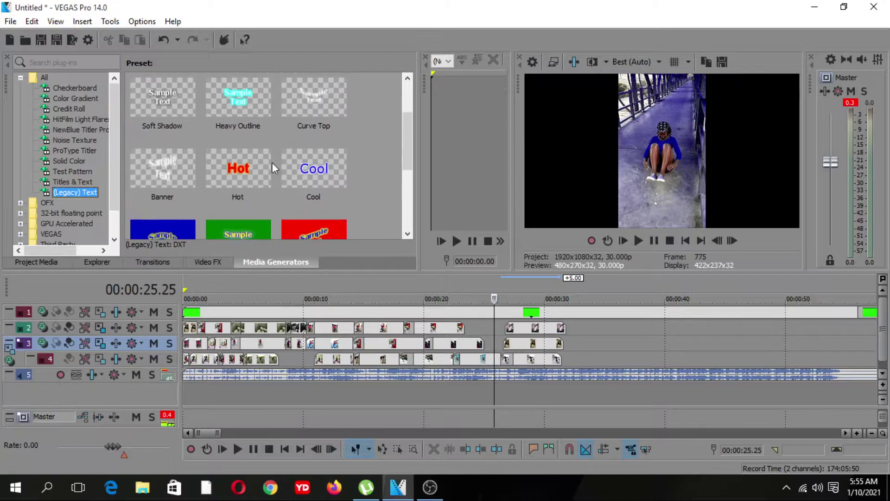
pyautogui.click(80, 149)
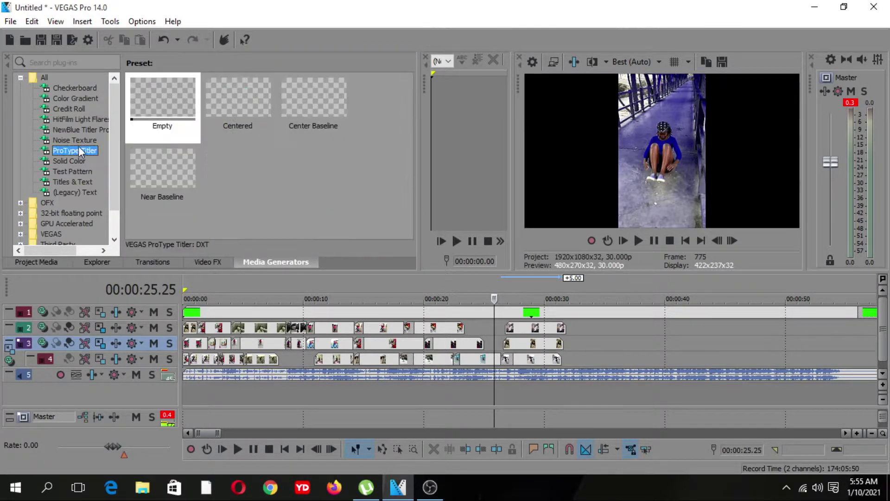
pyautogui.click(76, 139)
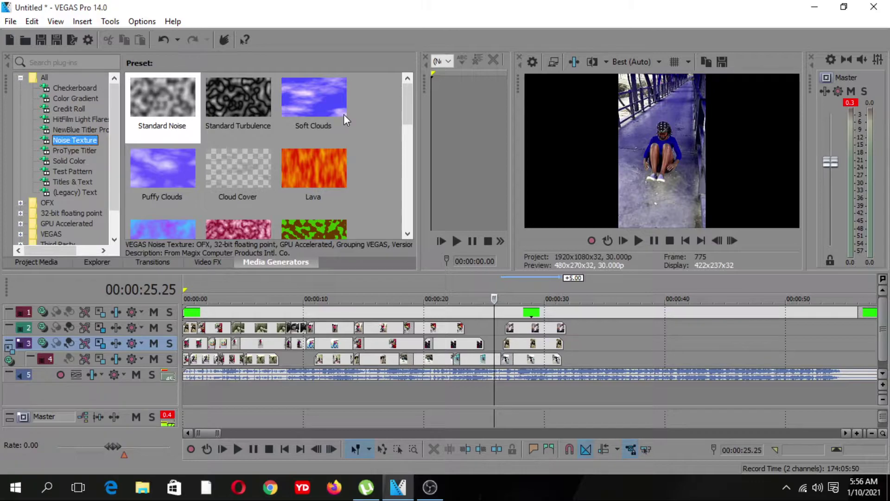
pyautogui.moveTo(409, 101); pyautogui.dragTo(323, 119)
# Try to view the NewBlue Titler Pro 3 presets, dismiss the error dialogs, and minimize and restore the editor window
pyautogui.click(94, 129)
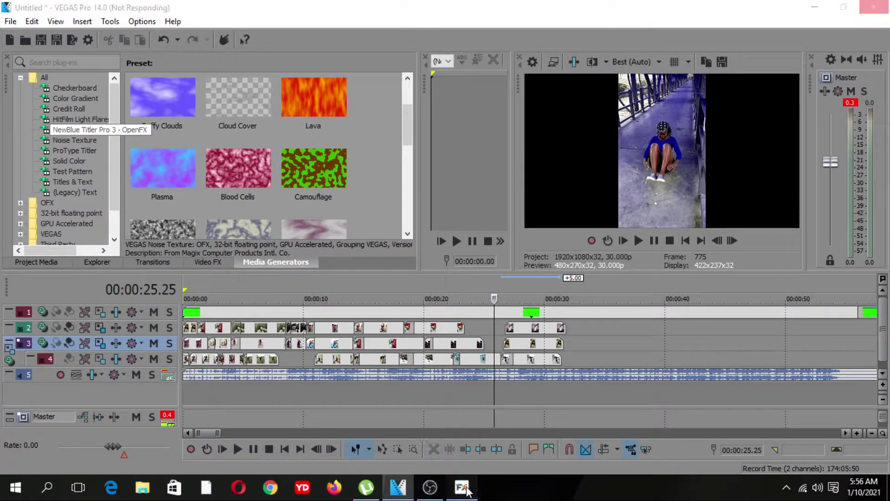
pyautogui.click(463, 249)
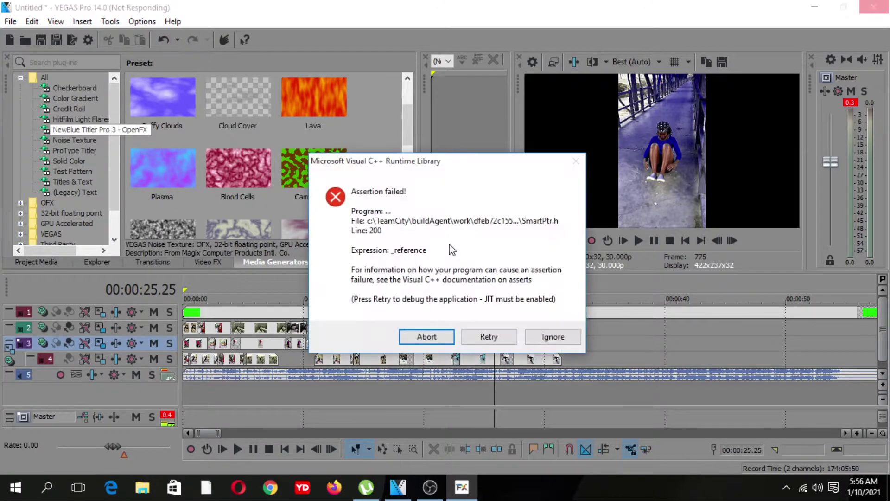
pyautogui.click(482, 343)
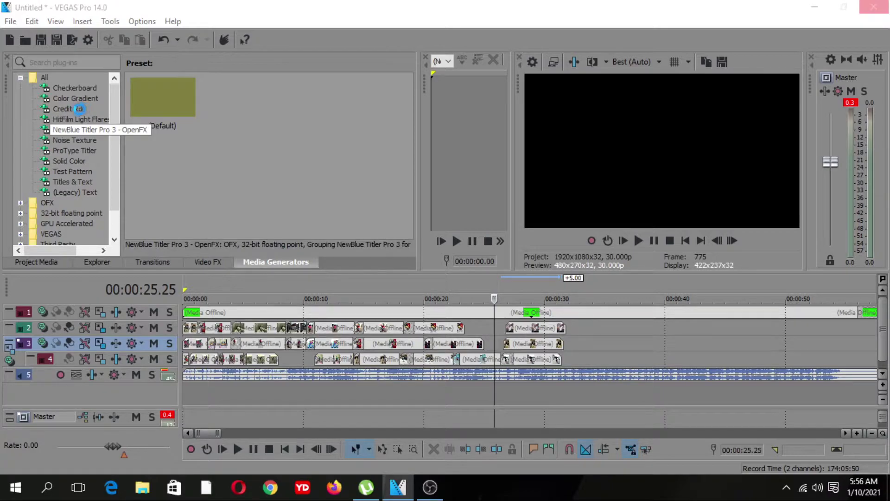
pyautogui.click(436, 250)
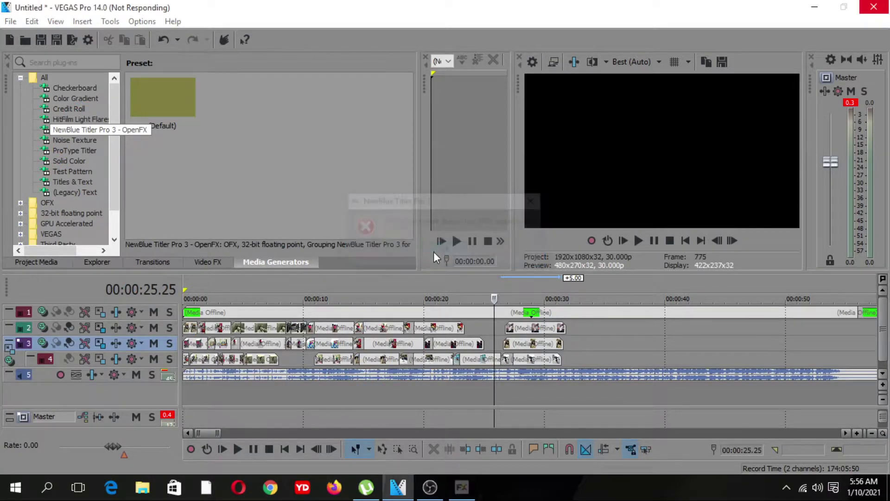
pyautogui.click(535, 339)
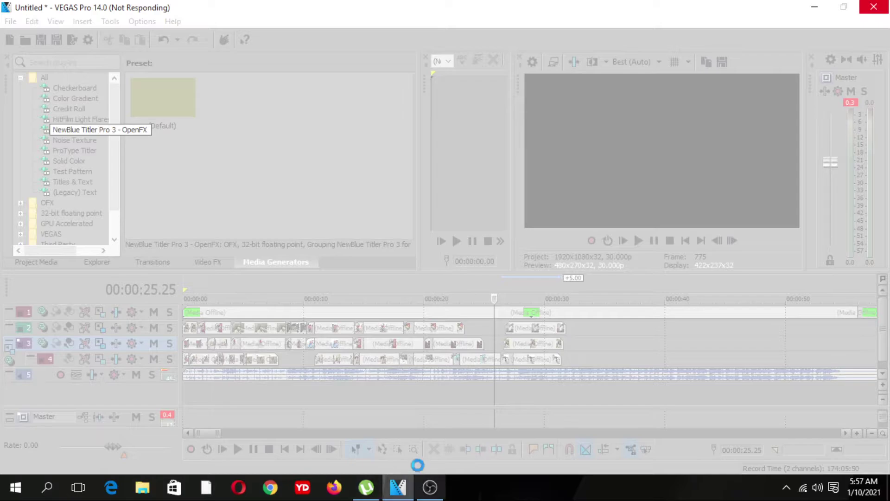
pyautogui.moveTo(431, 496)
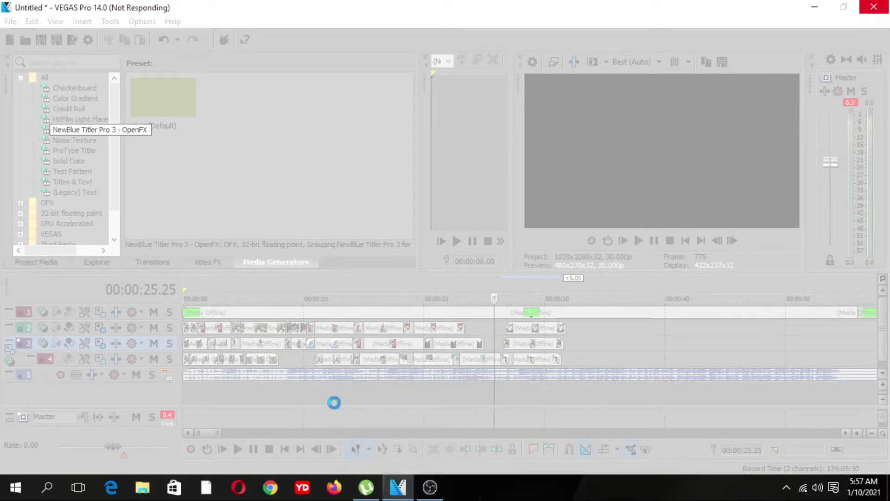
pyautogui.click(404, 490)
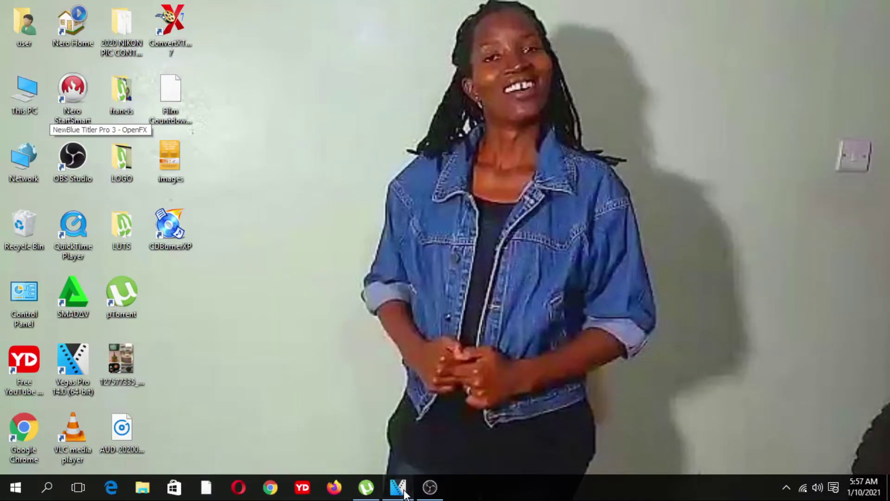
pyautogui.click(404, 491)
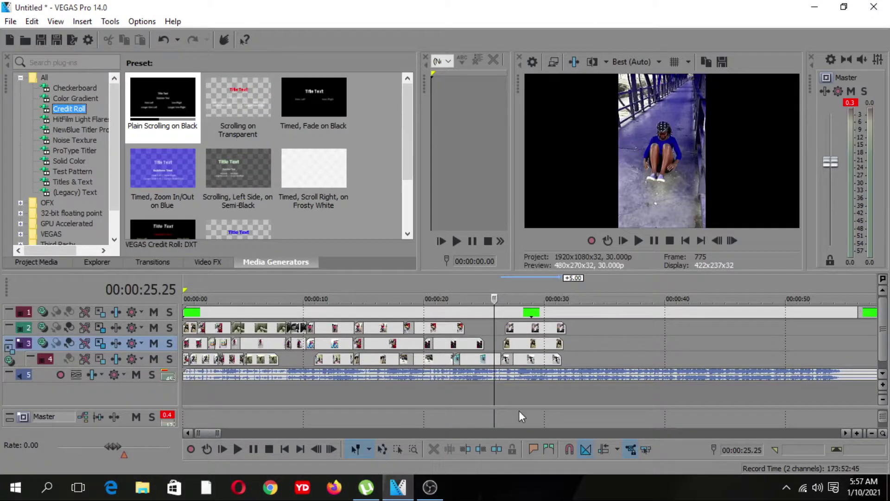
# Look through the Color Gradient generator's presets
pyautogui.click(75, 98)
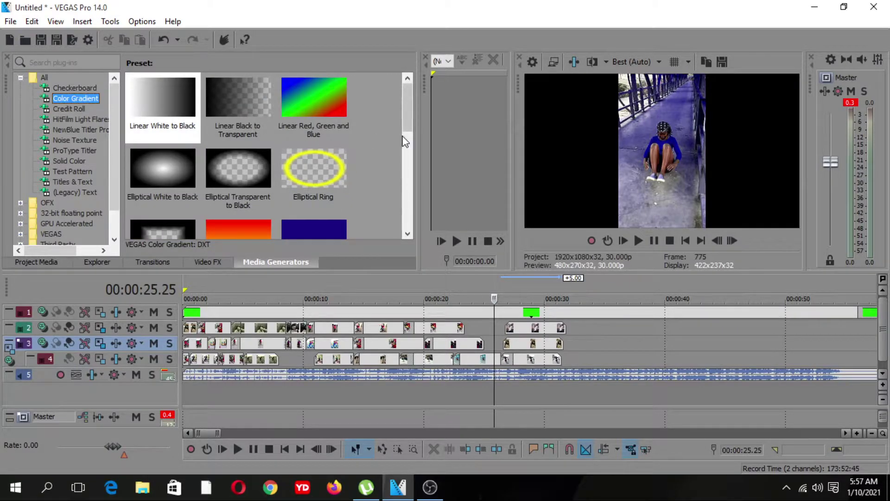
pyautogui.moveTo(405, 114); pyautogui.dragTo(416, 185)
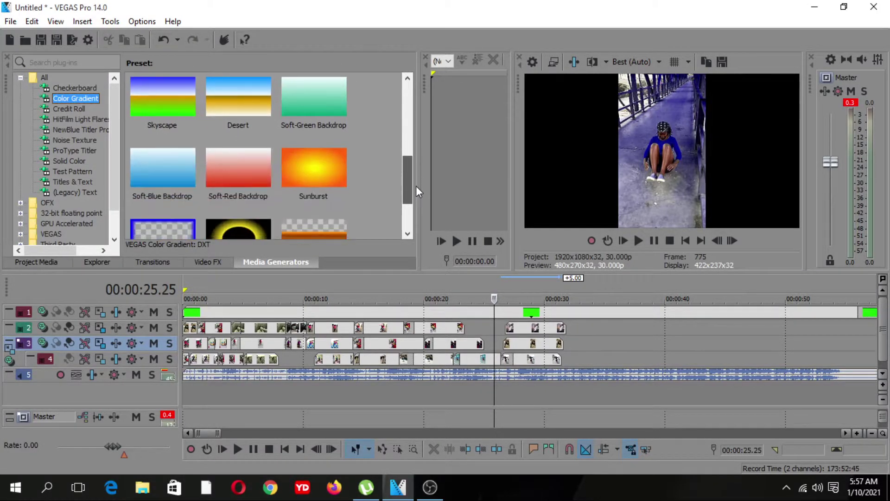
# Add the Sunburst color gradient on a new track below the audio, reposition its control points, and change the gradient type to Linear
pyautogui.moveTo(305, 172); pyautogui.dragTo(173, 386)
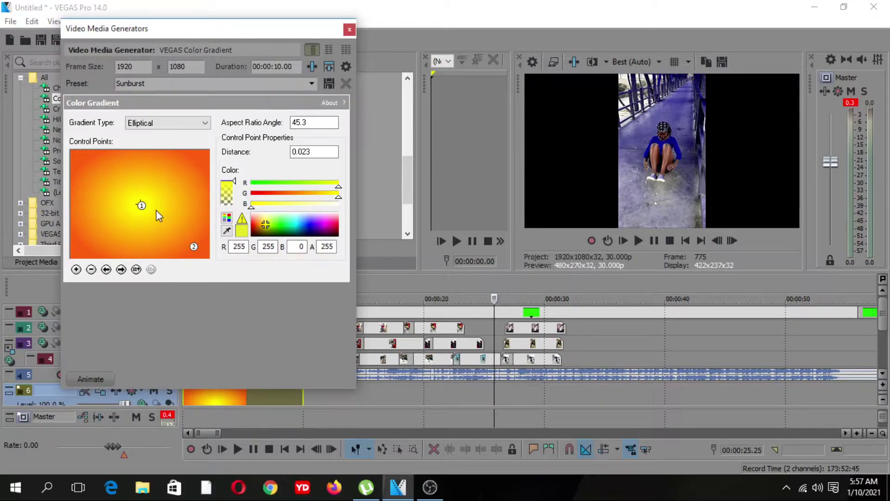
pyautogui.moveTo(142, 204); pyautogui.dragTo(146, 186)
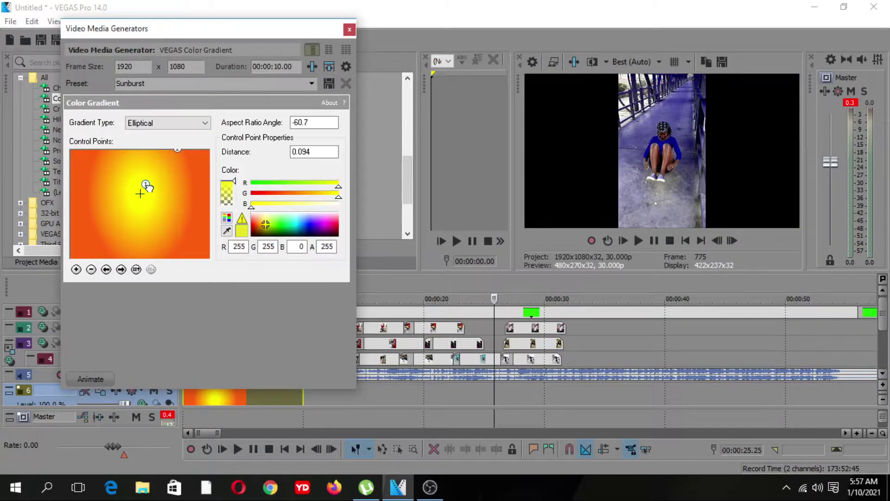
pyautogui.click(179, 123)
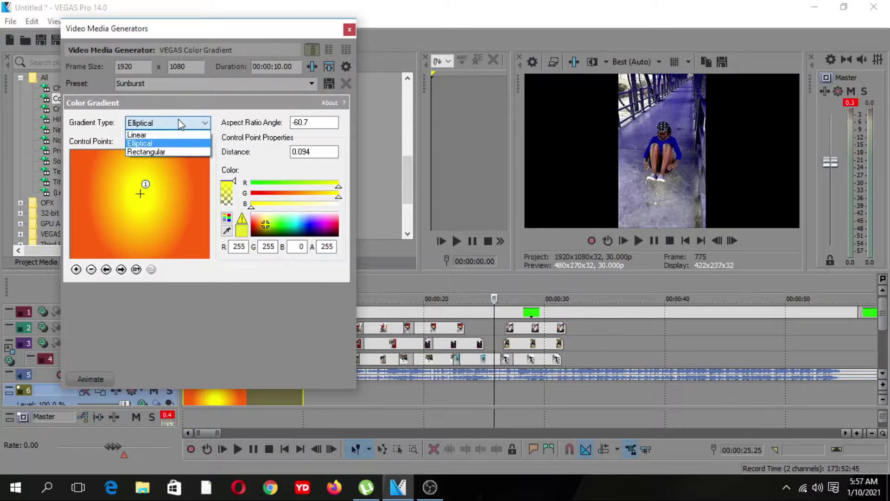
pyautogui.click(165, 151)
pyautogui.click(207, 124)
pyautogui.click(187, 134)
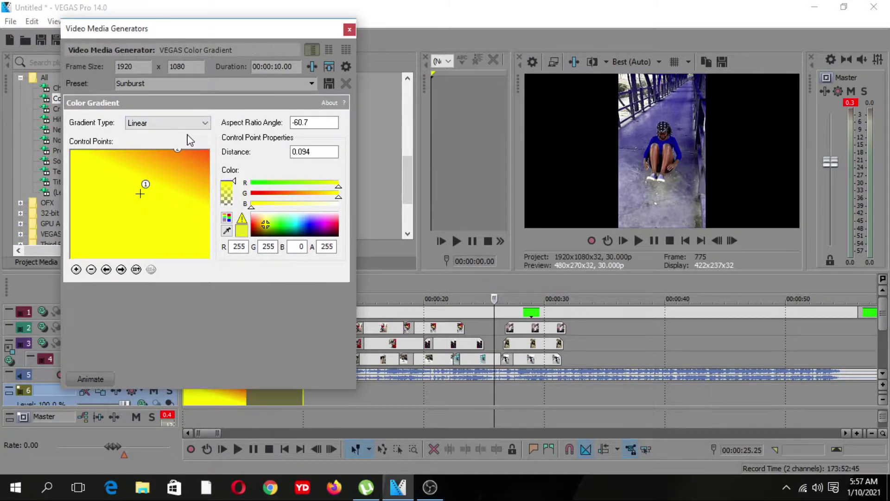
pyautogui.moveTo(140, 192); pyautogui.dragTo(191, 162)
pyautogui.click(349, 30)
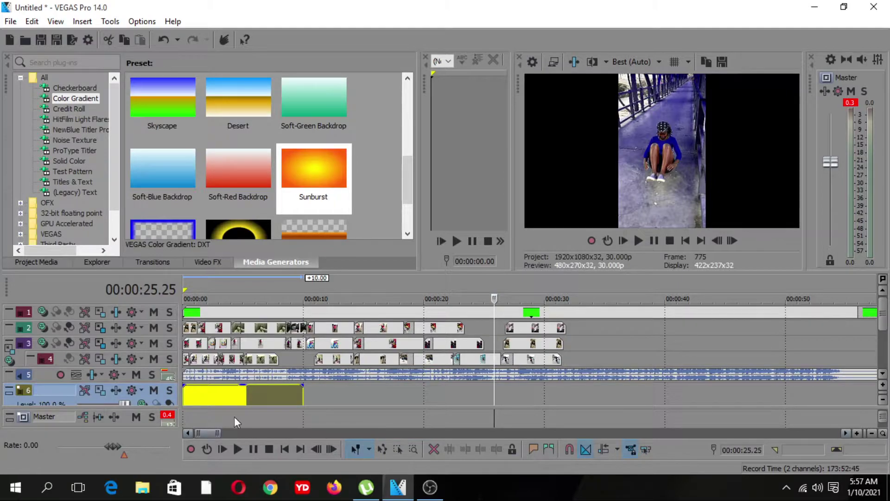
# Extend the gradient background on track 6 to the 40-second mark and preview it behind the photos
pyautogui.moveTo(303, 394); pyautogui.dragTo(665, 397)
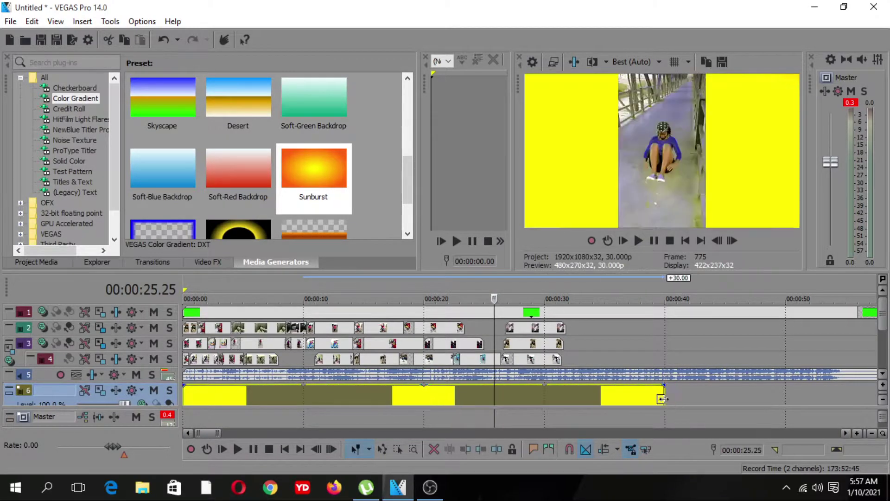
pyautogui.press('space')
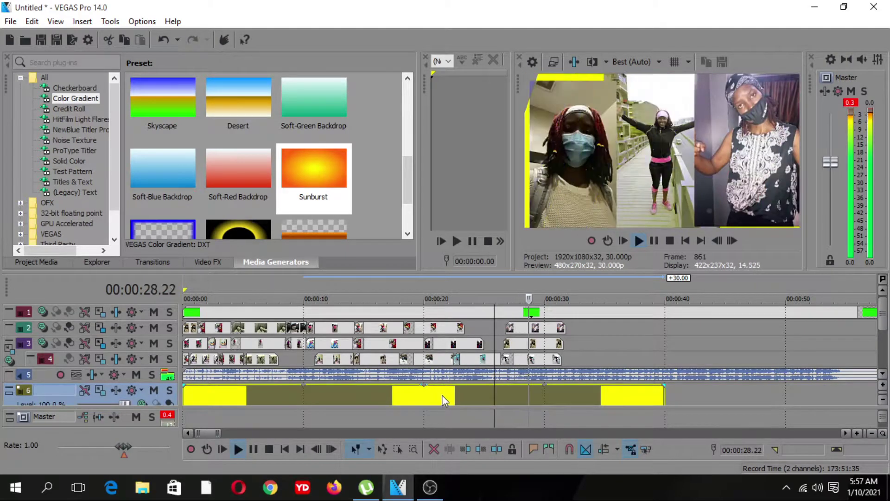
pyautogui.press('space')
pyautogui.press('space')
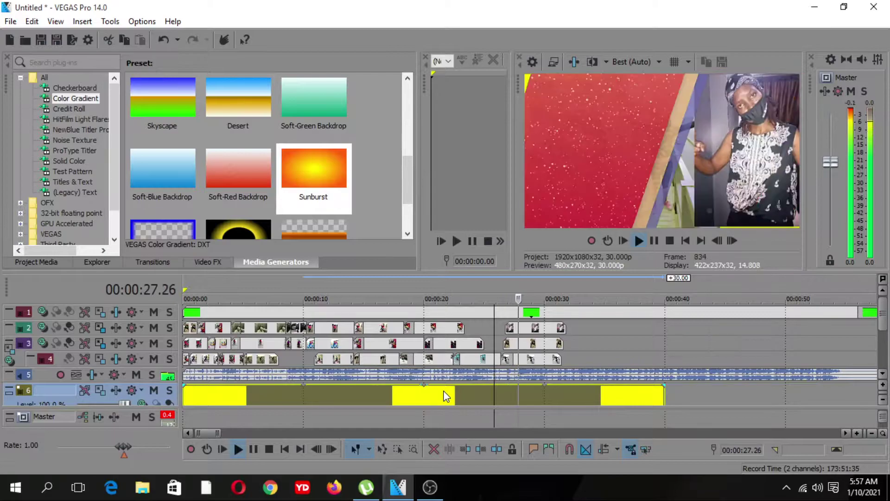
pyautogui.click(443, 399)
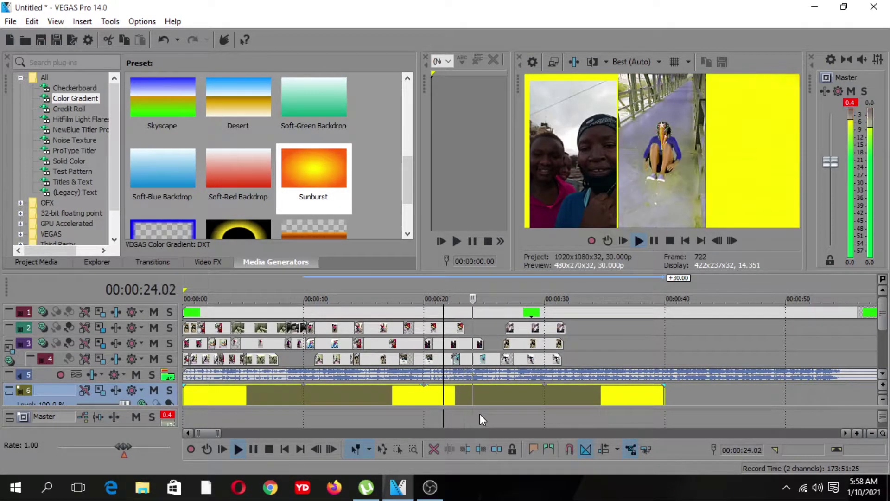
pyautogui.press('space')
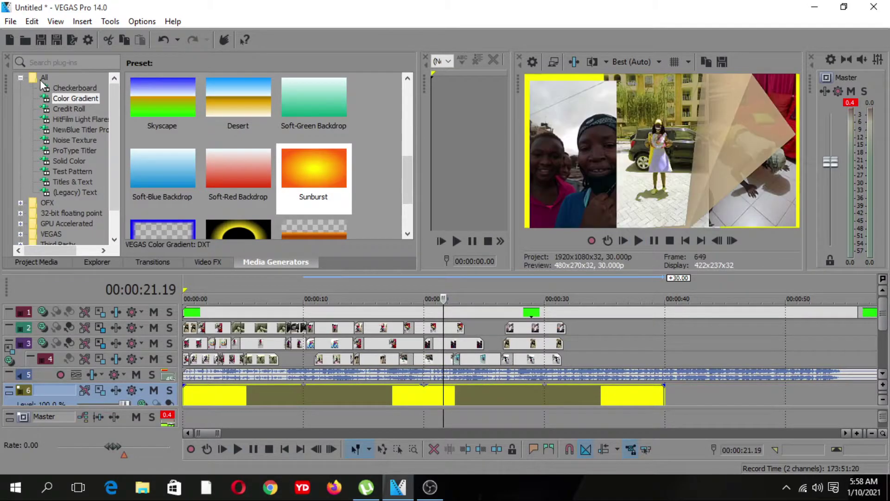
# Save the project in Documents as "natural sarah into"
pyautogui.click(10, 21)
pyautogui.click(32, 87)
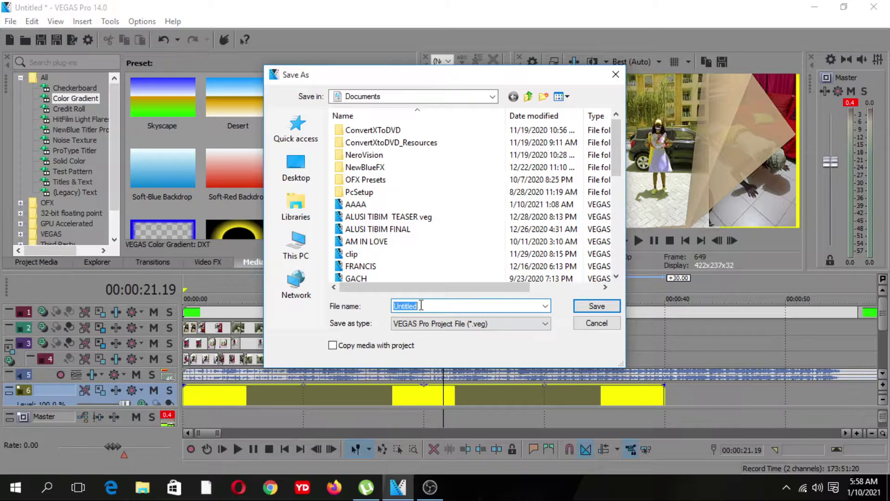
pyautogui.write('natural sarah')
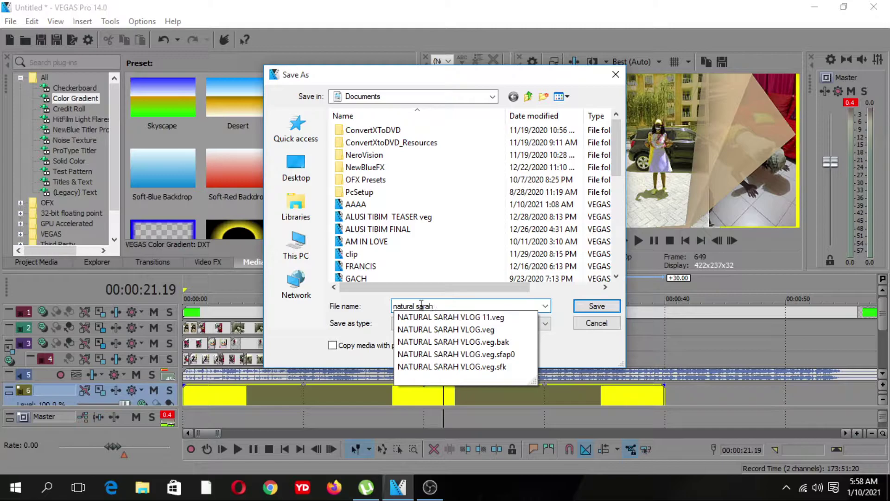
pyautogui.write('into')
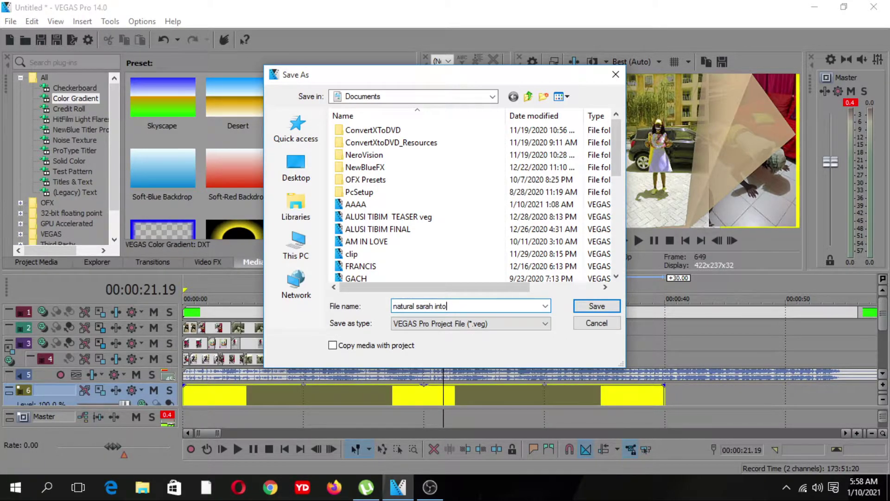
pyautogui.press('Return')
# Lower the opacity of the yellow gradient event on track 6 slightly and preview the slideshow from 21 seconds 19 frames
pyautogui.press('space')
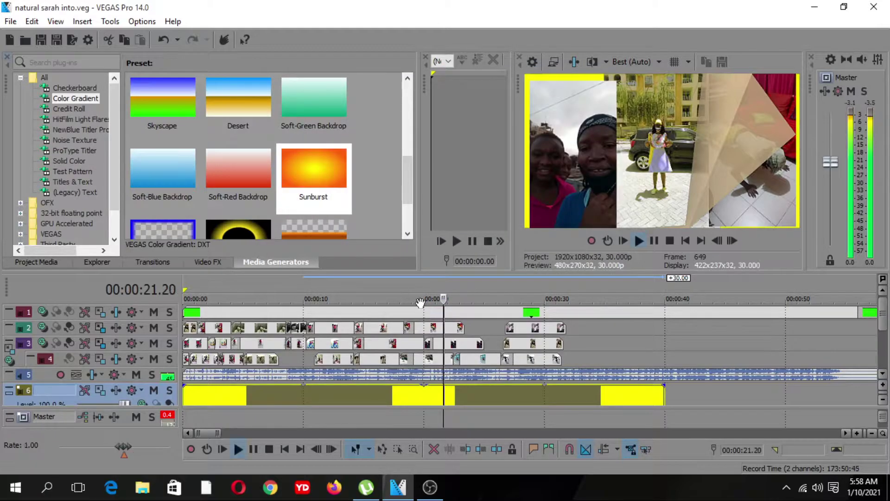
pyautogui.press('space')
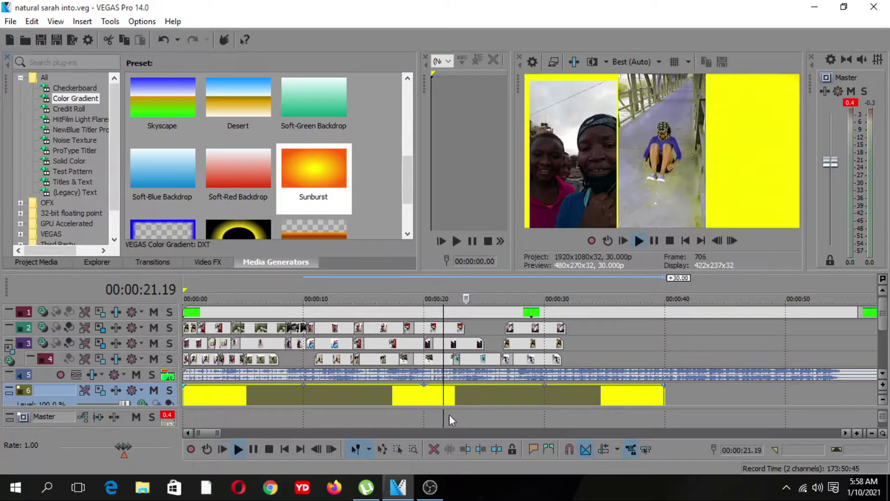
pyautogui.moveTo(423, 392)
pyautogui.mouseDown()
pyautogui.moveTo(420, 408)
pyautogui.moveTo(423, 399)
pyautogui.mouseUp()
pyautogui.press('space')
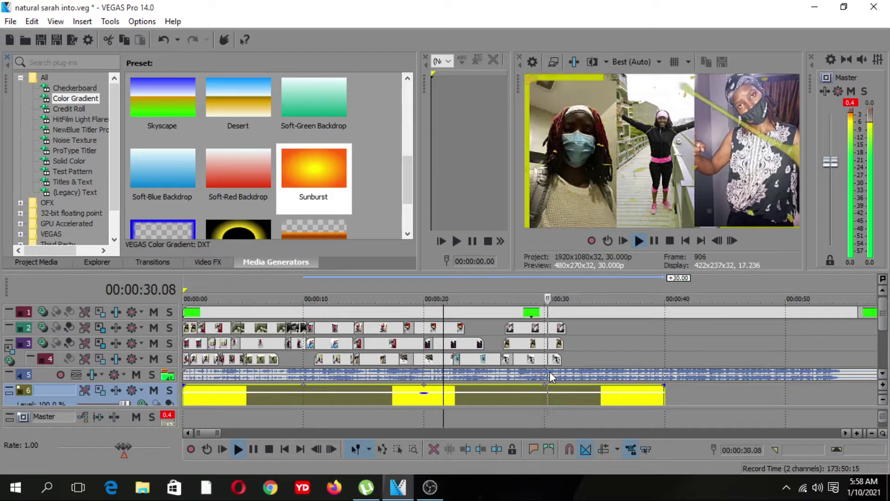
pyautogui.press('space')
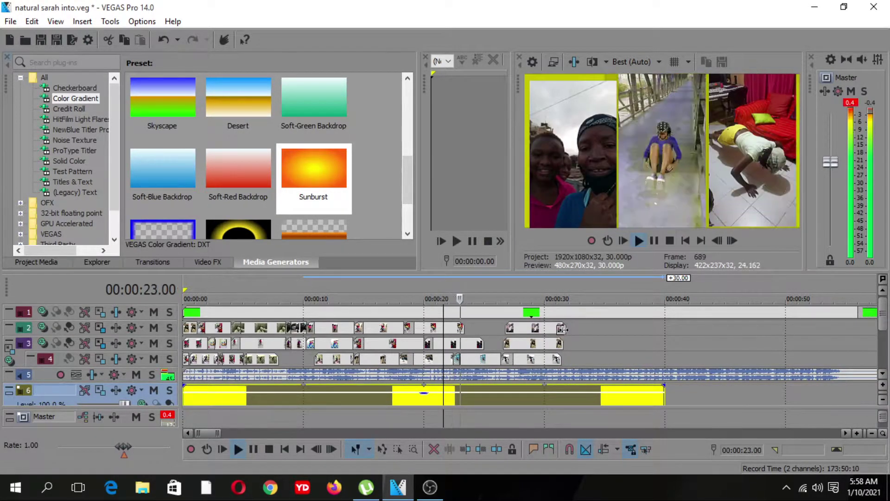
# Trim the last images on tracks 2 and 3 to end at 31 seconds 13 frames, level with track 4
pyautogui.moveTo(560, 329); pyautogui.dragTo(559, 345)
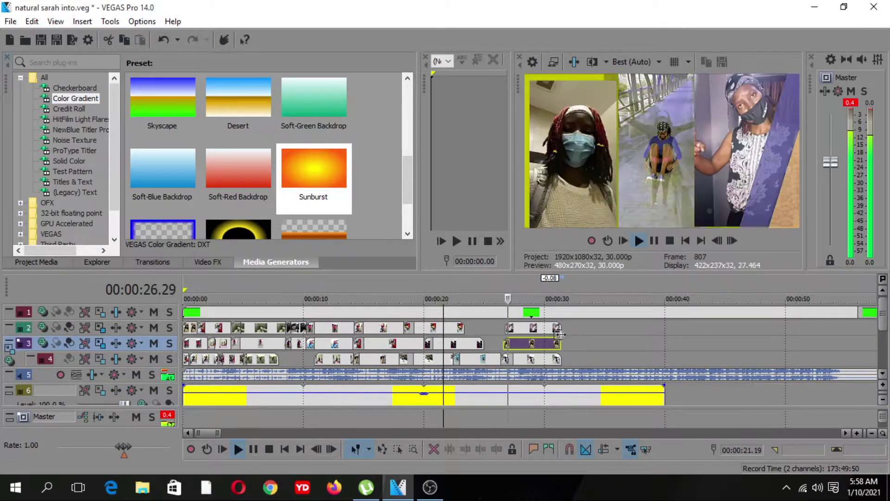
pyautogui.click(559, 328)
pyautogui.click(857, 433)
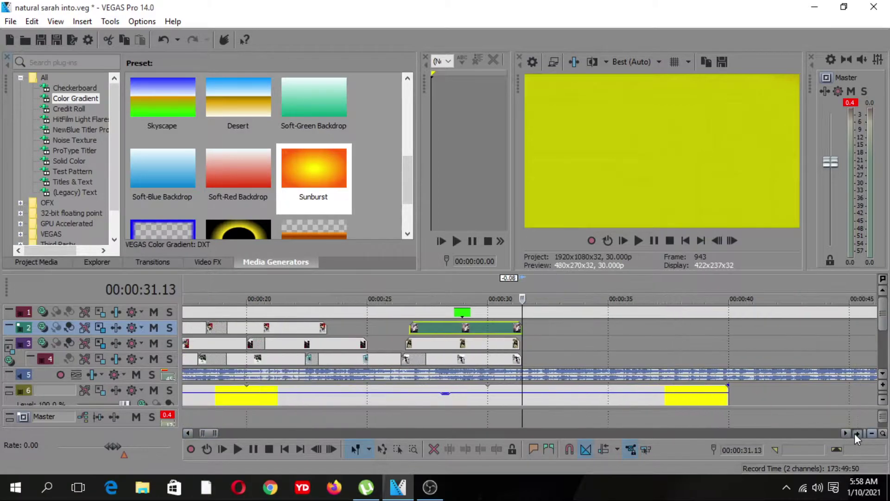
pyautogui.click(857, 433)
pyautogui.press('space')
pyautogui.press('space')
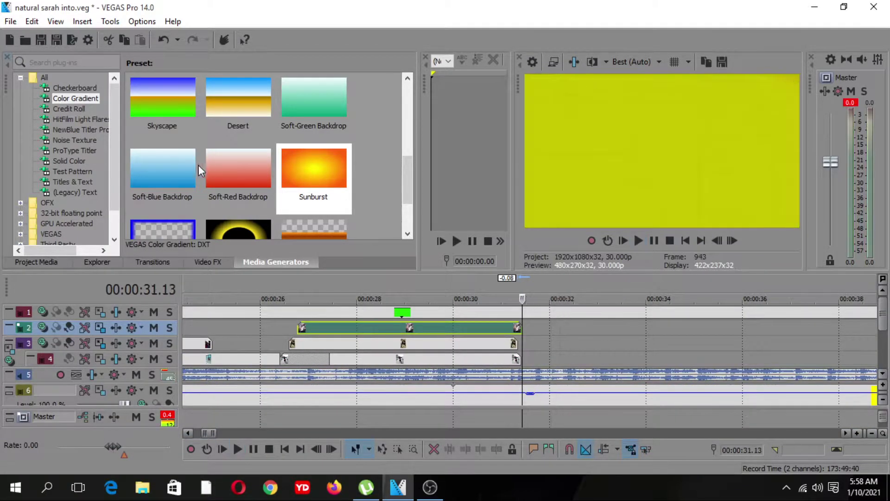
pyautogui.click(52, 261)
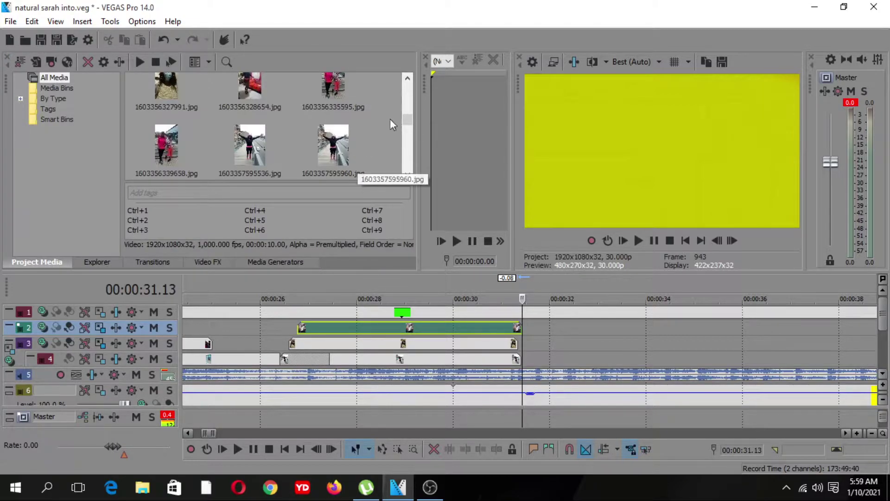
pyautogui.moveTo(407, 122); pyautogui.dragTo(408, 104)
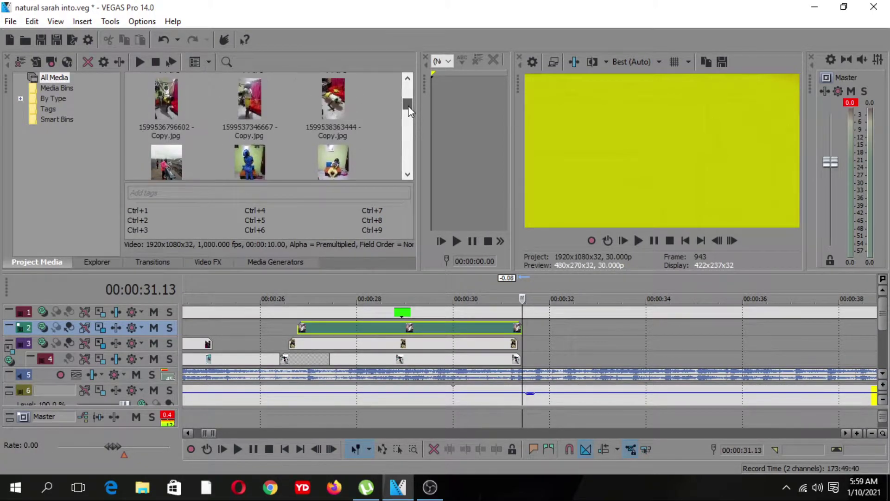
pyautogui.moveTo(408, 104); pyautogui.dragTo(407, 110)
pyautogui.moveTo(250, 160); pyautogui.dragTo(527, 328)
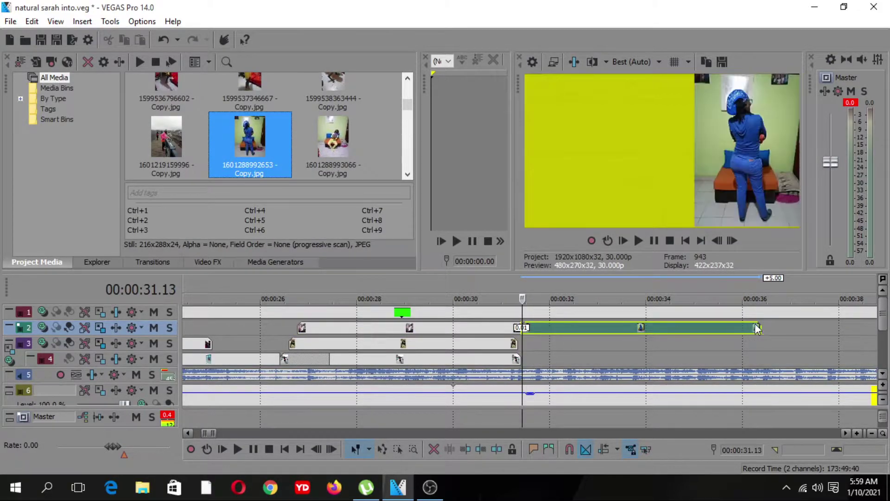
pyautogui.moveTo(760, 330); pyautogui.dragTo(538, 325)
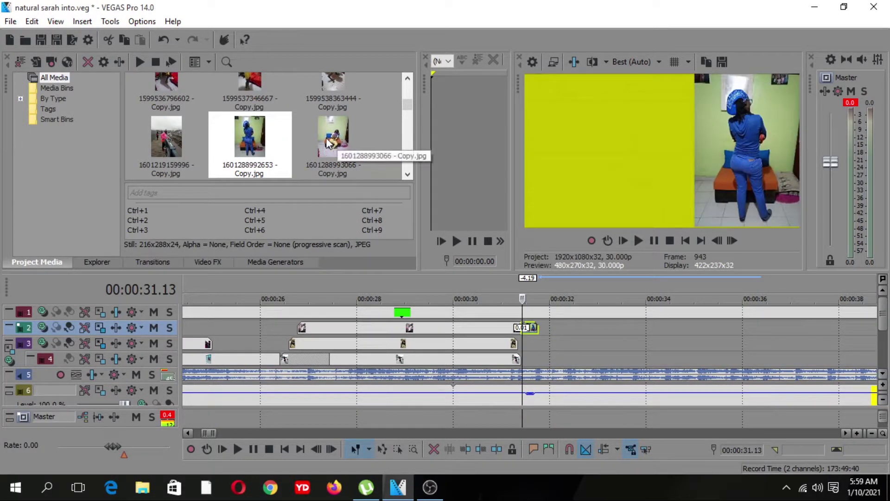
pyautogui.moveTo(409, 105); pyautogui.dragTo(408, 99)
pyautogui.click(339, 146)
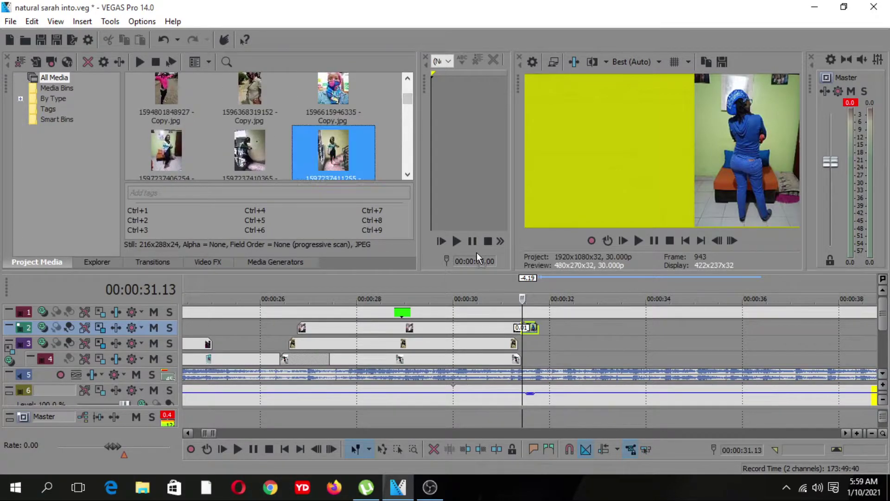
pyautogui.moveTo(540, 343); pyautogui.dragTo(540, 344)
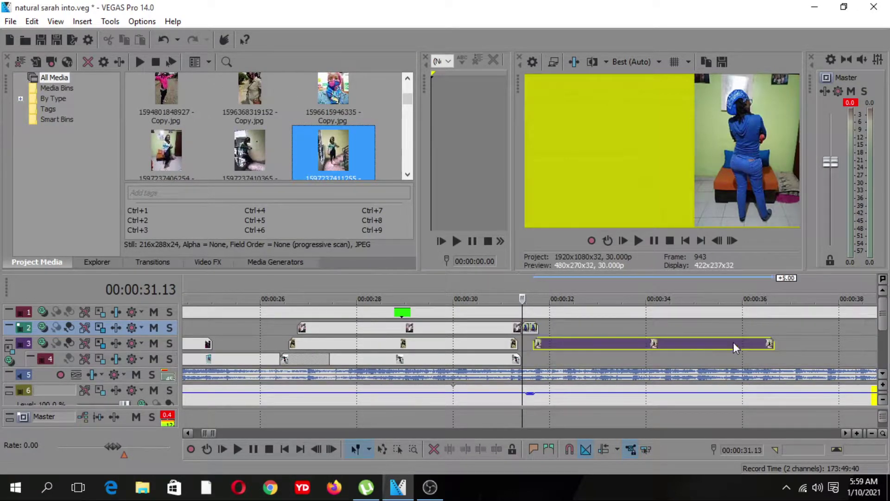
pyautogui.moveTo(773, 344); pyautogui.dragTo(548, 343)
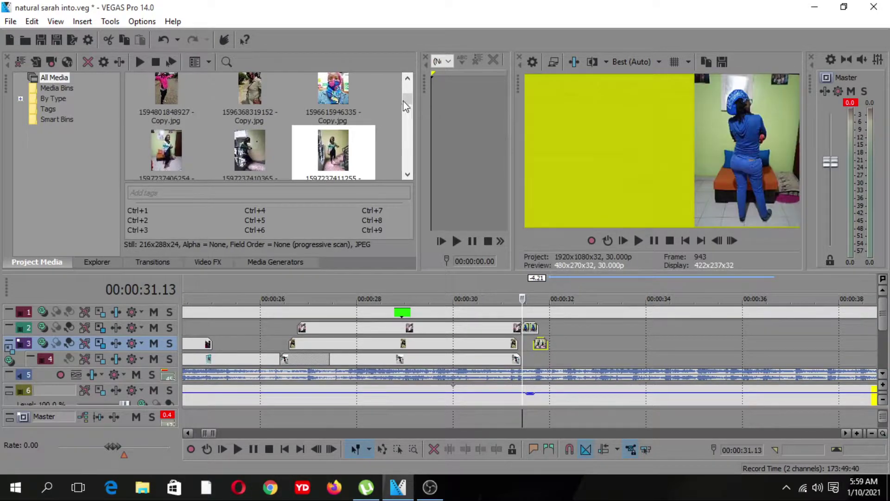
pyautogui.moveTo(355, 95); pyautogui.dragTo(560, 363)
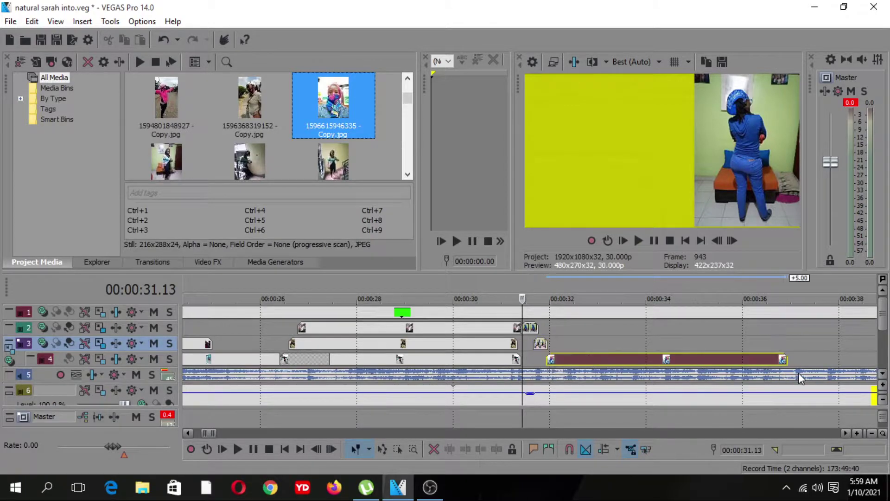
pyautogui.moveTo(790, 368); pyautogui.dragTo(574, 352)
pyautogui.moveTo(252, 105); pyautogui.dragTo(578, 327)
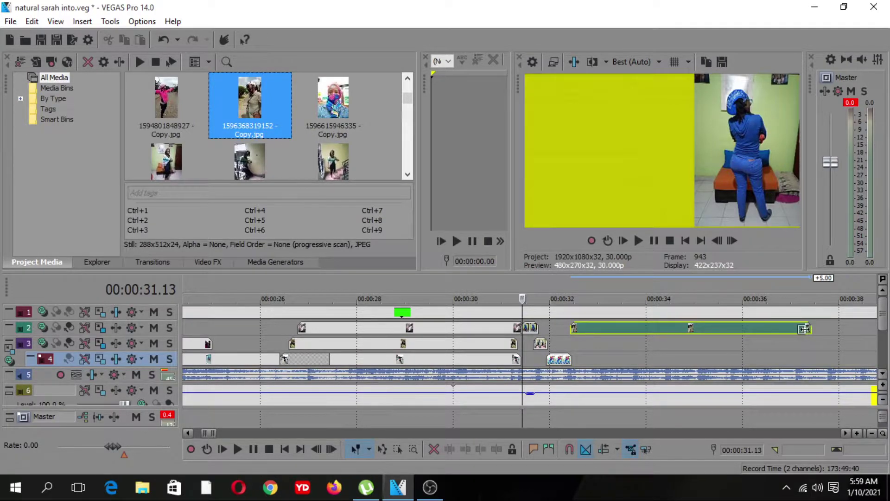
pyautogui.moveTo(807, 328); pyautogui.dragTo(617, 328)
# Preview the new short images repeatedly from 31 seconds 13 frames to check their timing against the music
pyautogui.press('space')
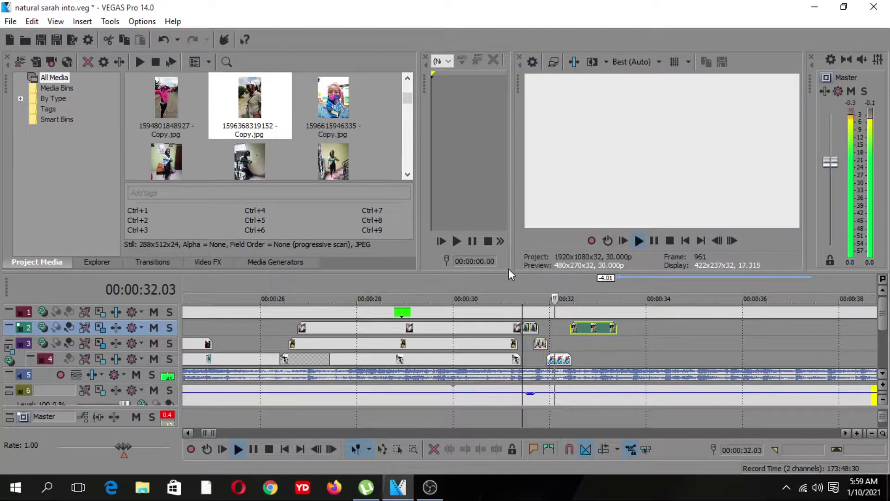
pyautogui.press('space')
pyautogui.press('space')
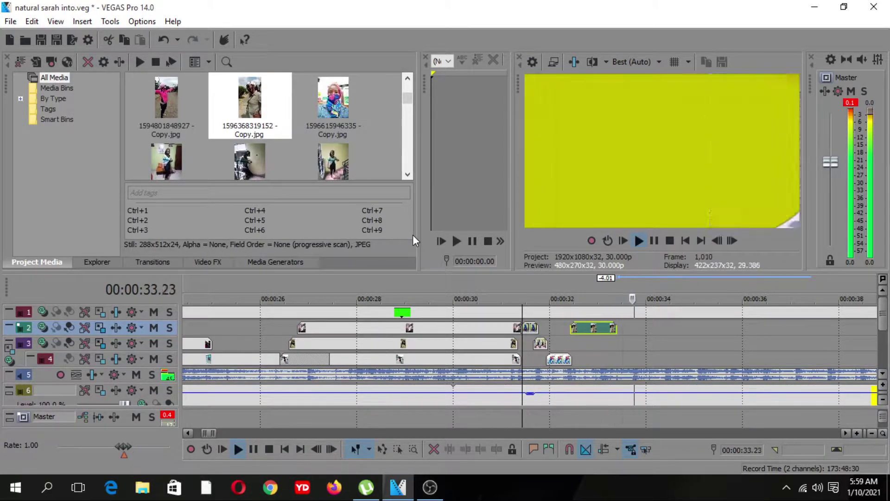
pyautogui.press('space')
pyautogui.press('space')
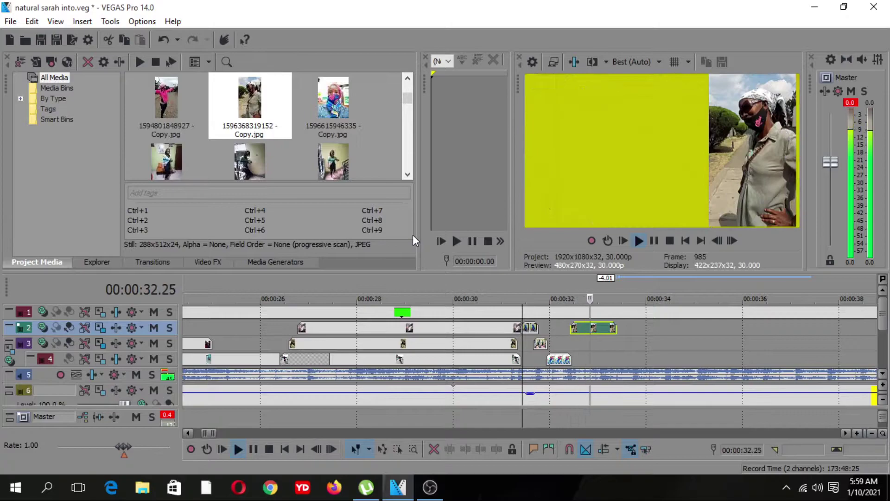
pyautogui.press('space')
pyautogui.press('space')
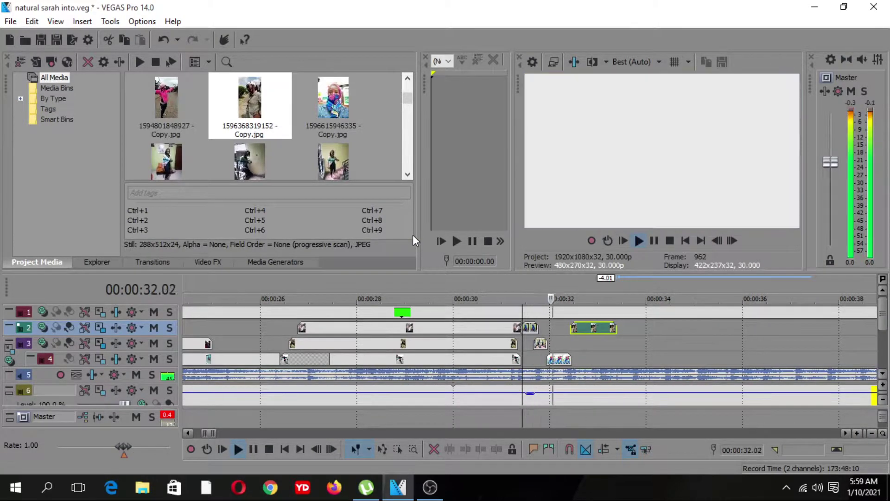
pyautogui.press('space')
pyautogui.press('space')
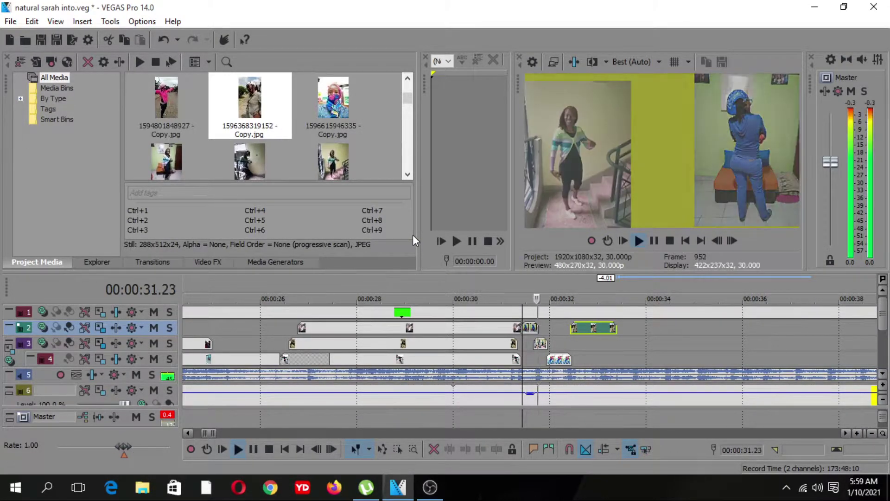
pyautogui.press('space')
pyautogui.press('space')
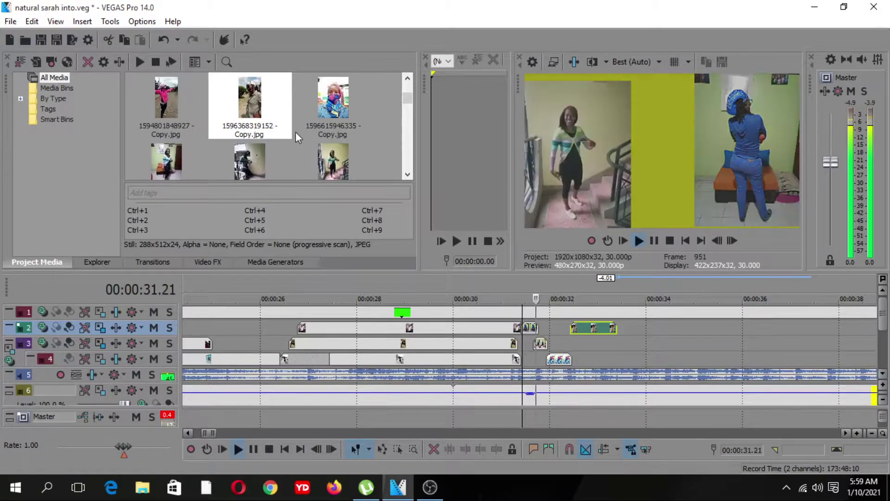
# Replay the section from 31 seconds 13 frames through the shortened track 2 image after 32 seconds to judge it against the music
pyautogui.press('space')
pyautogui.press('space')
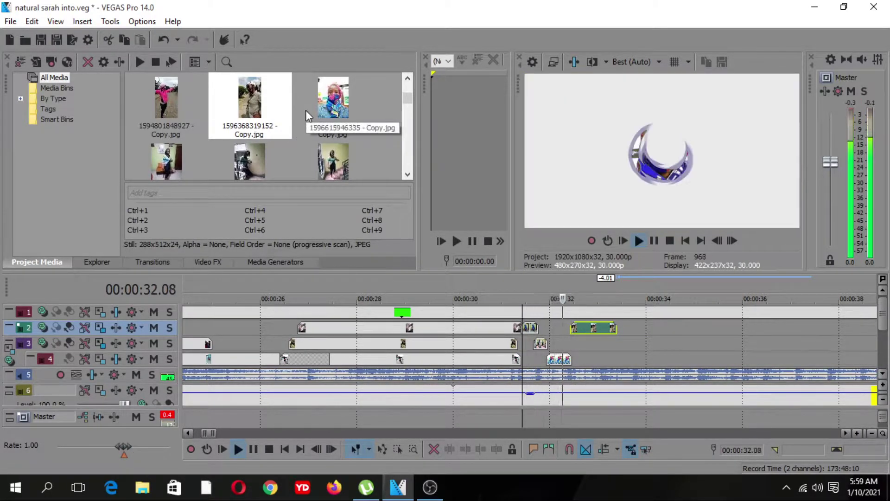
pyautogui.press('space')
pyautogui.press('space')
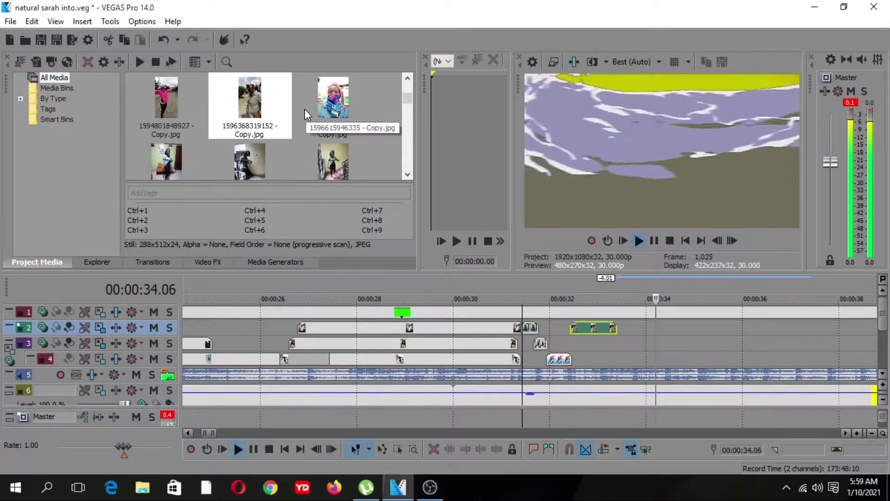
pyautogui.press('space')
pyautogui.press('space')
pyautogui.press('space')
pyautogui.press('space')
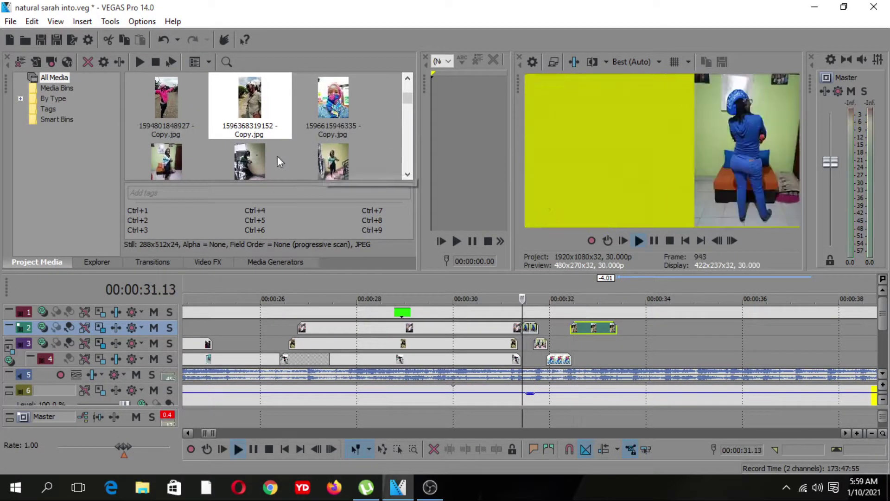
pyautogui.press('space')
# Place 20201130_133500.jpeg on track 3 at about 33 seconds, check it in playback and trim 3 seconds 9 frames off its end
pyautogui.moveTo(407, 98); pyautogui.dragTo(406, 90)
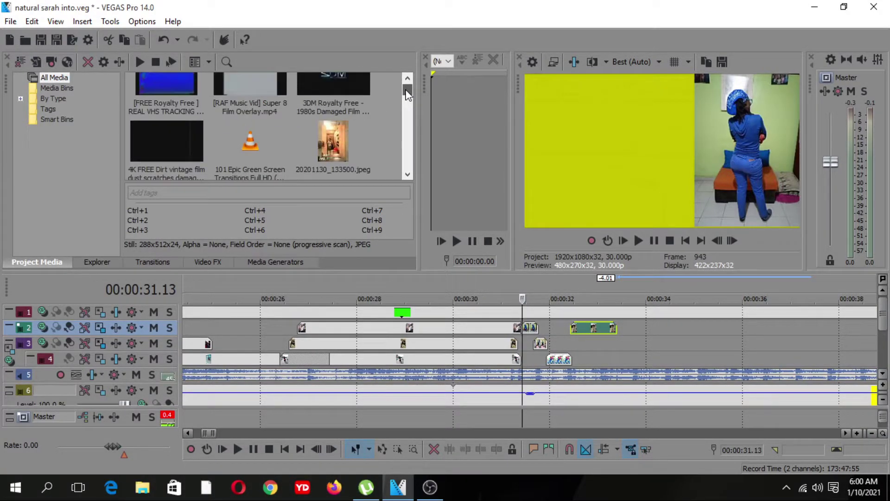
pyautogui.moveTo(327, 144); pyautogui.dragTo(606, 343)
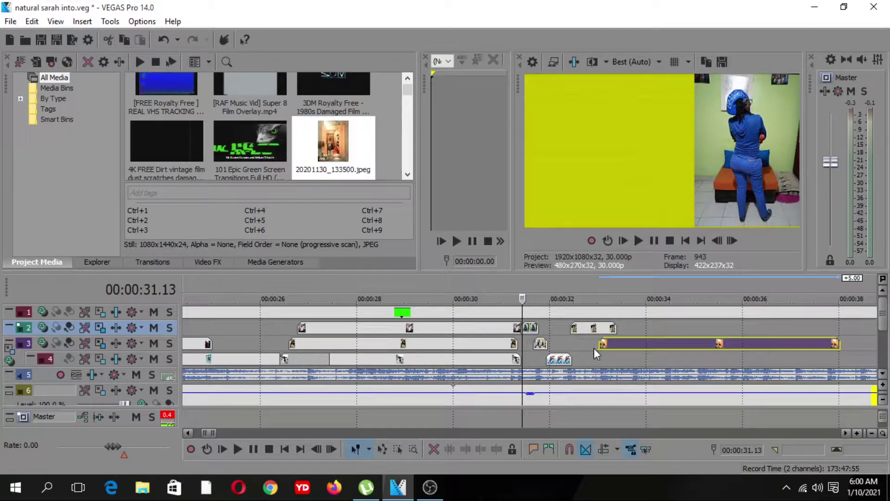
pyautogui.click(595, 348)
pyautogui.press('space')
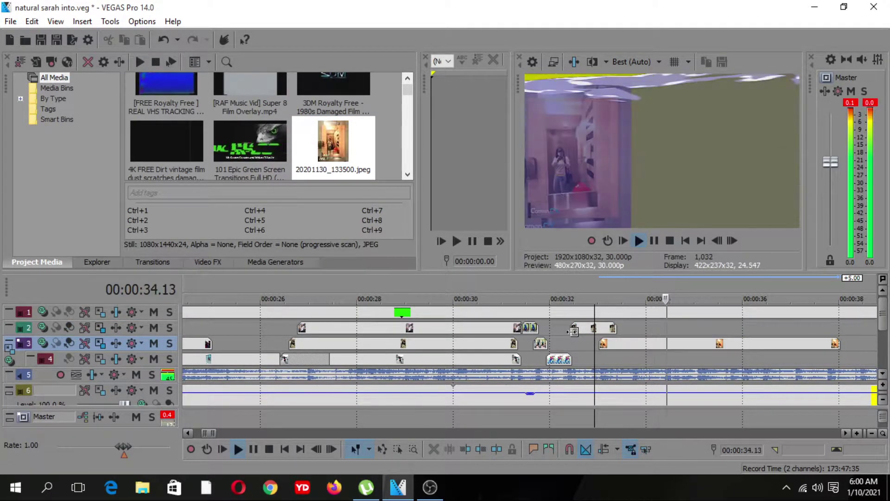
pyautogui.press('space')
pyautogui.press('space')
pyautogui.moveTo(837, 343); pyautogui.dragTo(681, 344)
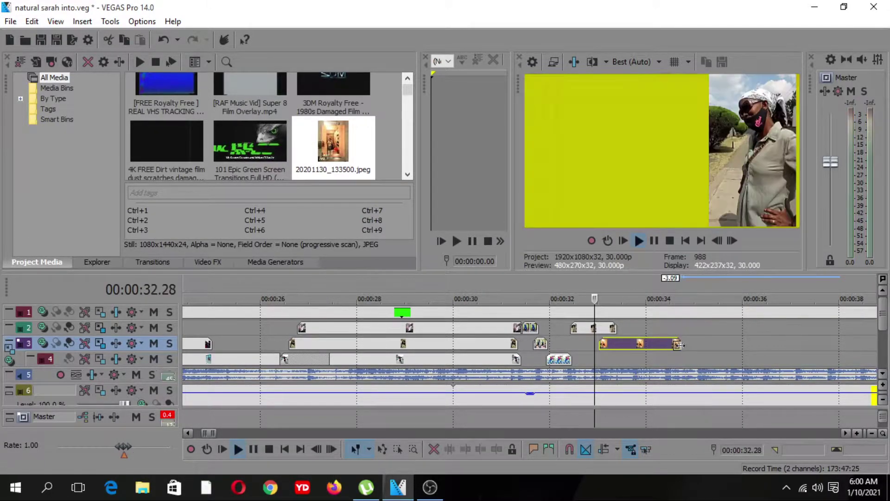
# Add 1603385696449.jpg to track 2 just after 34 seconds and nudge it 6 frames later
pyautogui.click(664, 331)
pyautogui.press('space')
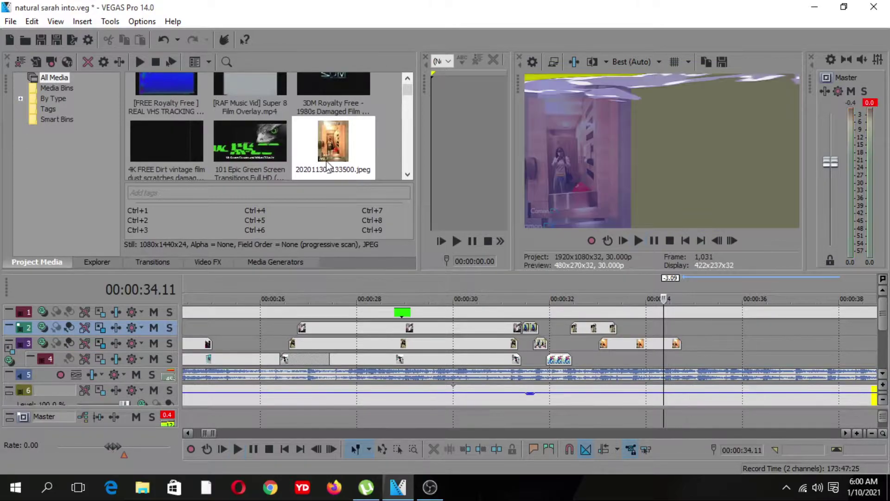
pyautogui.scroll(1, 408, 93)
pyautogui.moveTo(406, 95); pyautogui.dragTo(408, 122)
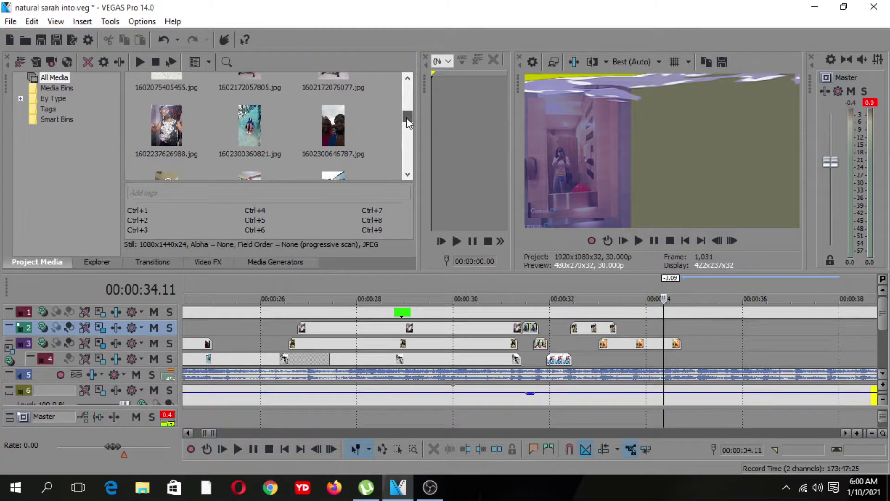
pyautogui.scroll(-1, 406, 117)
pyautogui.scroll(-1, 408, 121)
pyautogui.scroll(-1, 408, 121)
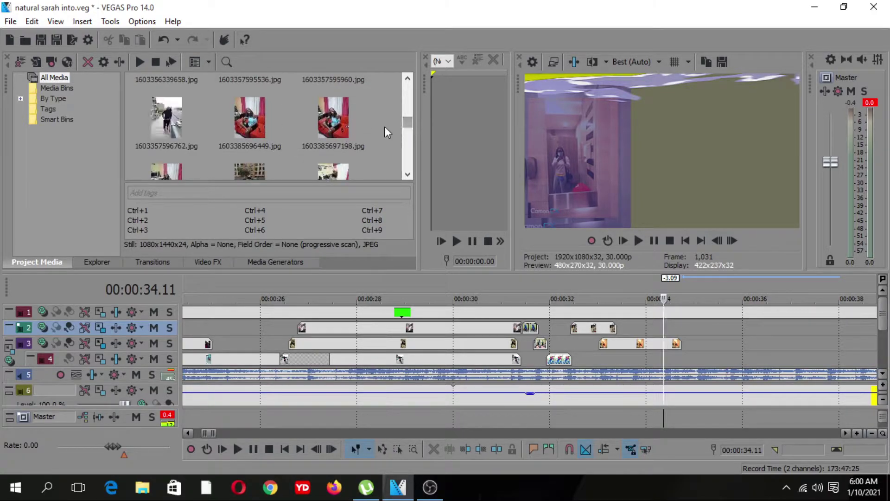
pyautogui.moveTo(254, 122); pyautogui.dragTo(664, 330)
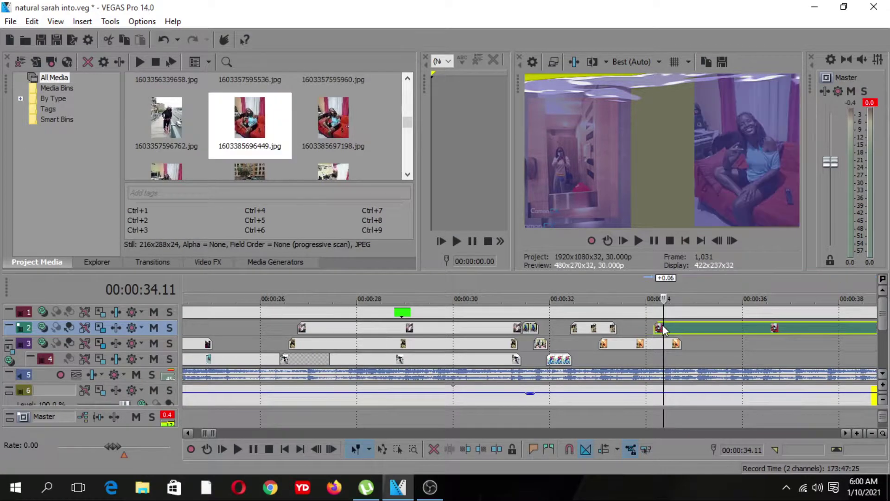
# Replay from 33 seconds 27 frames to check the entry of the new track 2 image against the music
pyautogui.click(642, 329)
pyautogui.press('space')
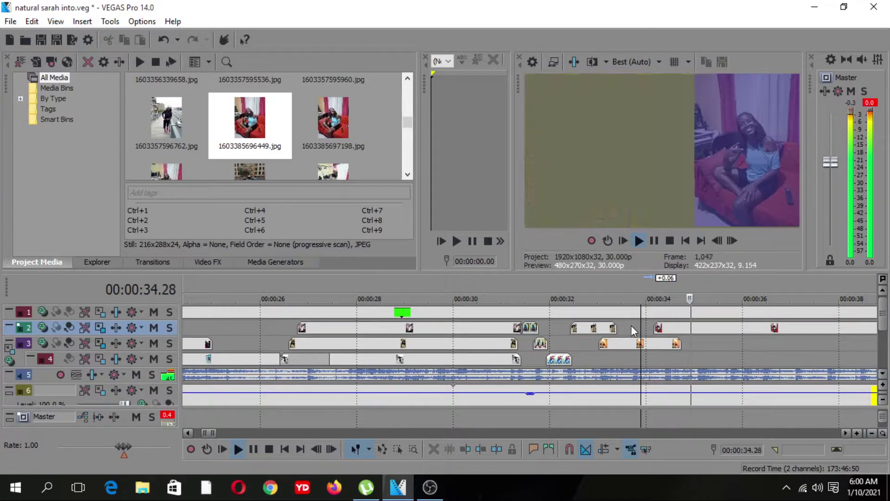
pyautogui.press('space')
pyautogui.press('space')
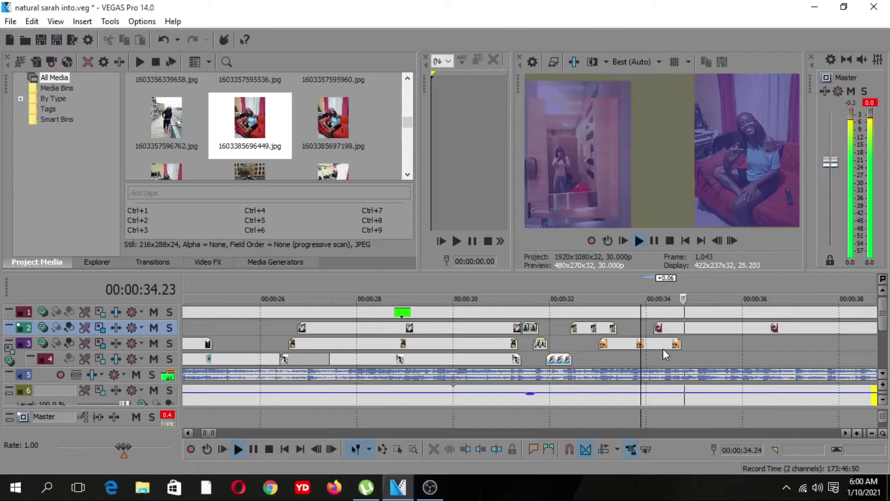
pyautogui.press('space')
pyautogui.press('space')
pyautogui.press('space')
# Add 1603523584942.jpg to track 4 aligned with the start of the track 2 image and preview it from 33 seconds 24 frames
pyautogui.click(169, 174)
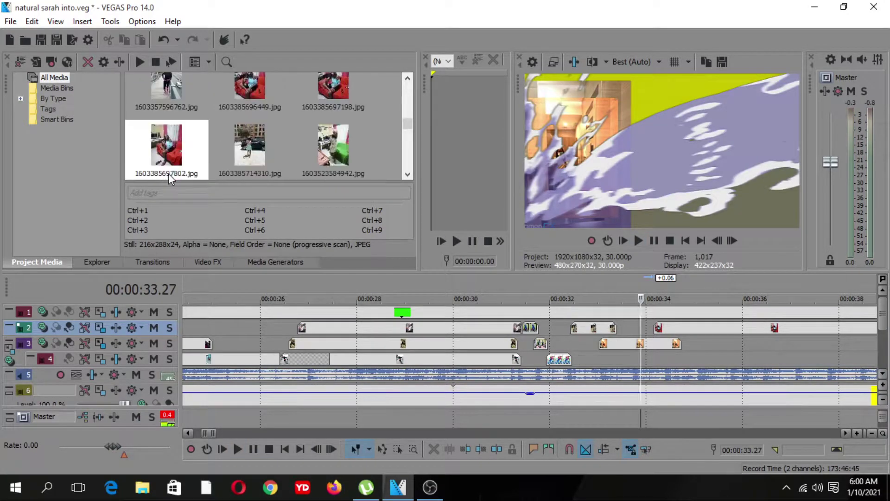
pyautogui.moveTo(336, 156); pyautogui.dragTo(661, 366)
pyautogui.click(636, 359)
pyautogui.press('space')
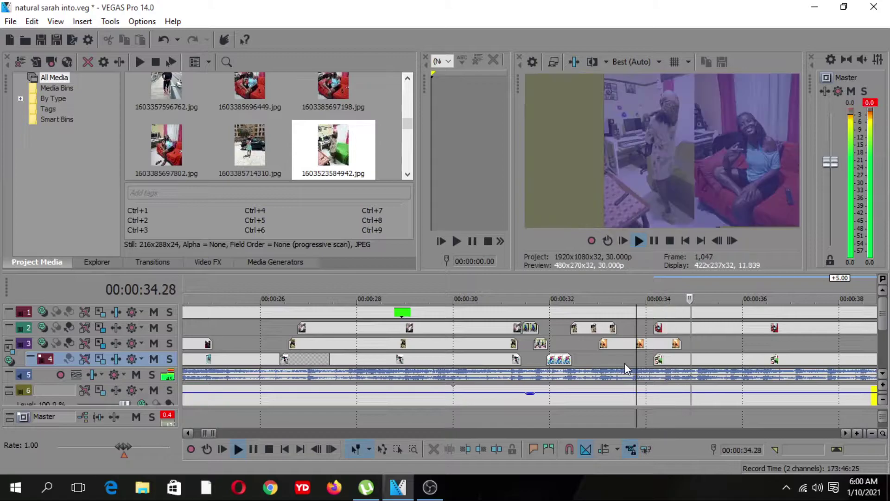
pyautogui.press('space')
pyautogui.press('space')
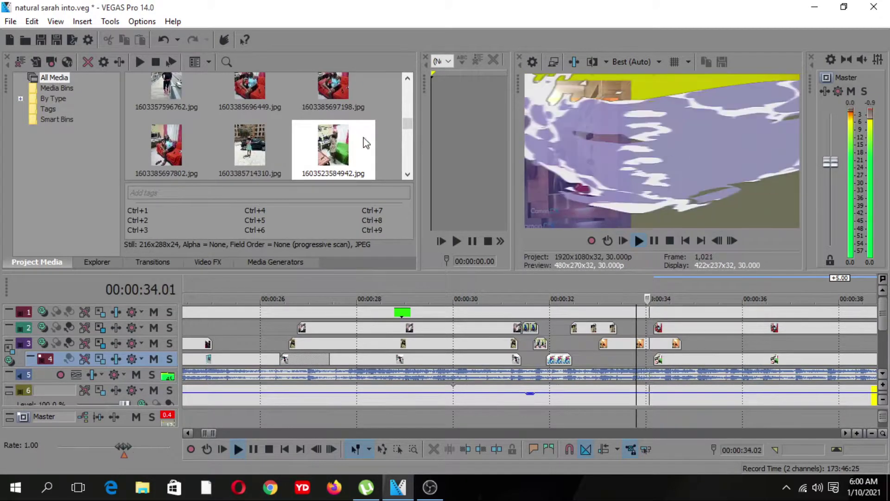
pyautogui.press('space')
# Add 1603523641236.jpg to track 3 aligned with the other two images, overlapping the previous image by 18 frames, and preview it
pyautogui.scroll(-3, 410, 121)
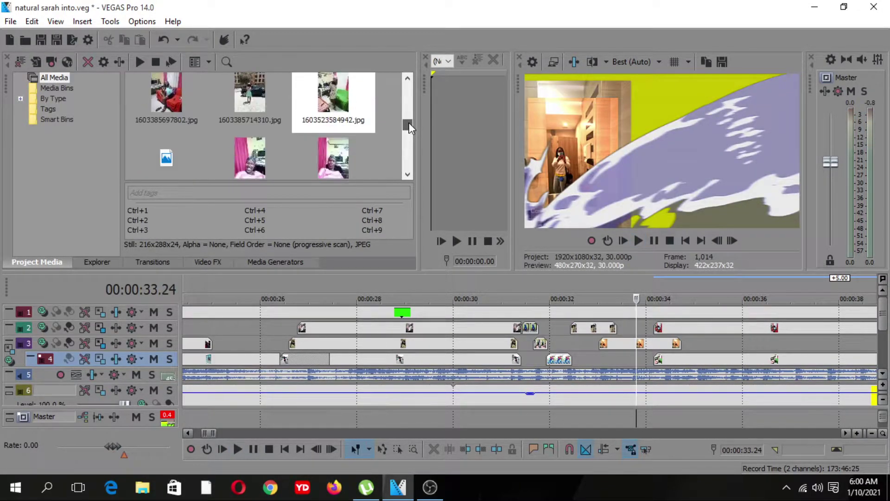
pyautogui.scroll(-1, 409, 124)
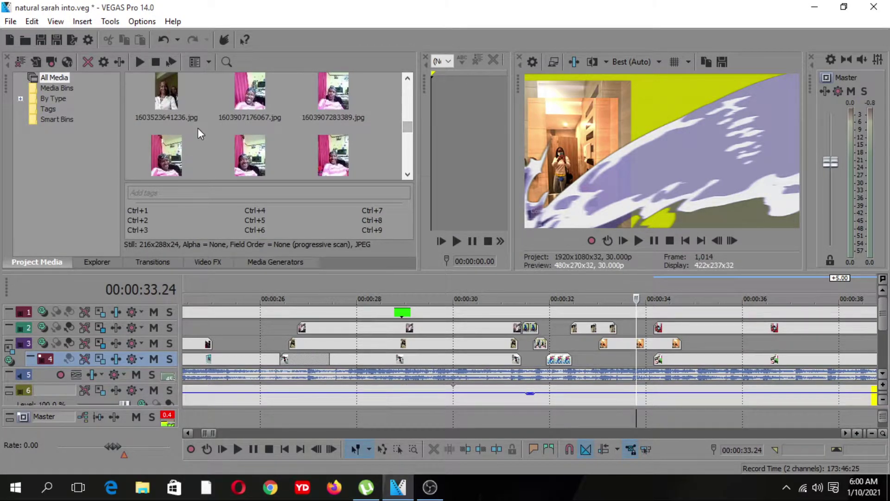
pyautogui.moveTo(163, 106); pyautogui.dragTo(658, 349)
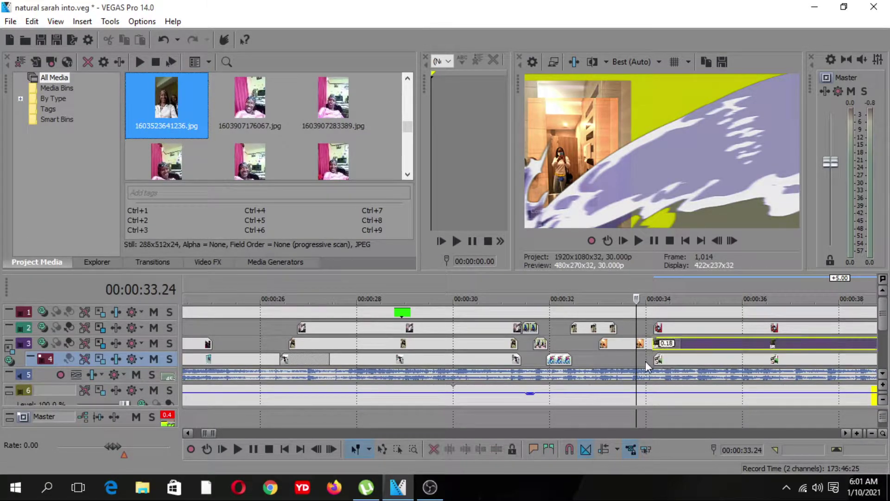
pyautogui.click(872, 434)
pyautogui.press('space')
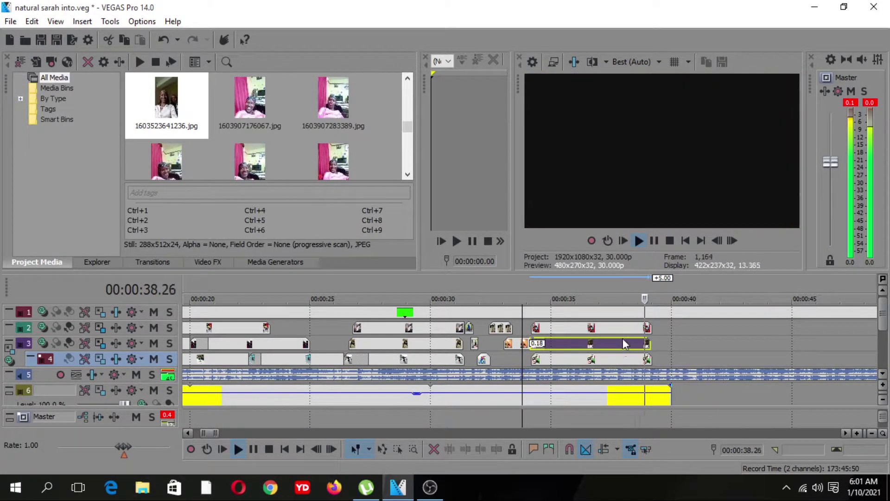
# Trim 1 second 22 frames off the end of the last track 2 image and replay from 37 seconds 9 frames
pyautogui.click(601, 327)
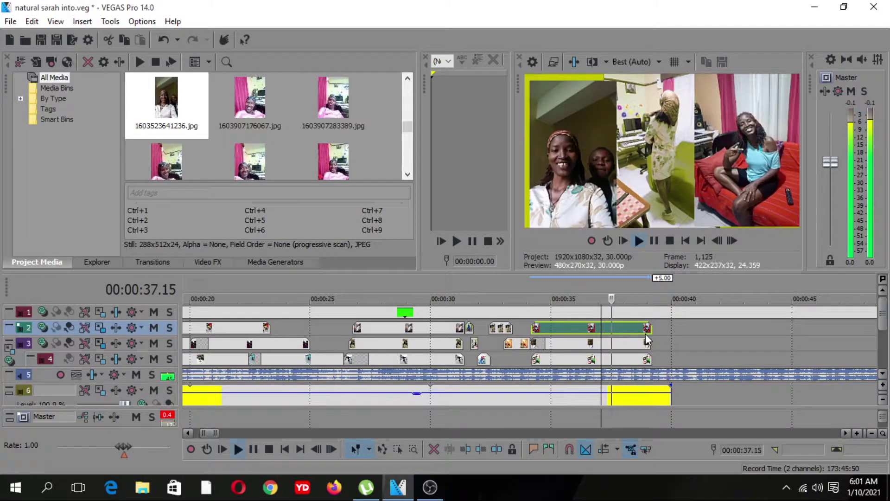
pyautogui.doubleClick(606, 327)
pyautogui.click(613, 331)
pyautogui.press('space')
pyautogui.moveTo(647, 331); pyautogui.dragTo(612, 329)
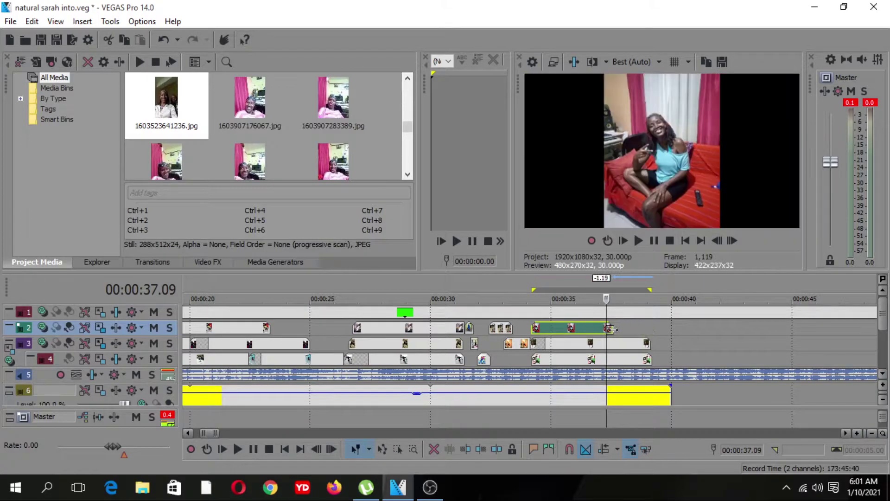
pyautogui.press('space')
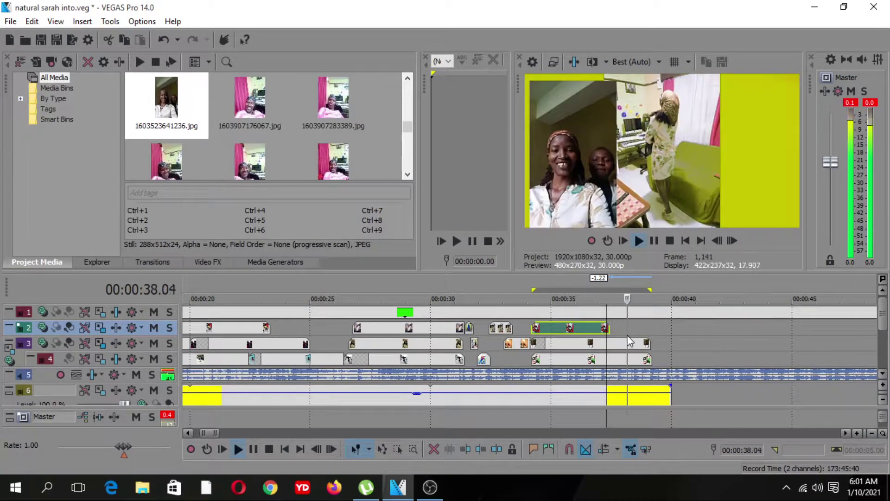
pyautogui.press('space')
pyautogui.press('space')
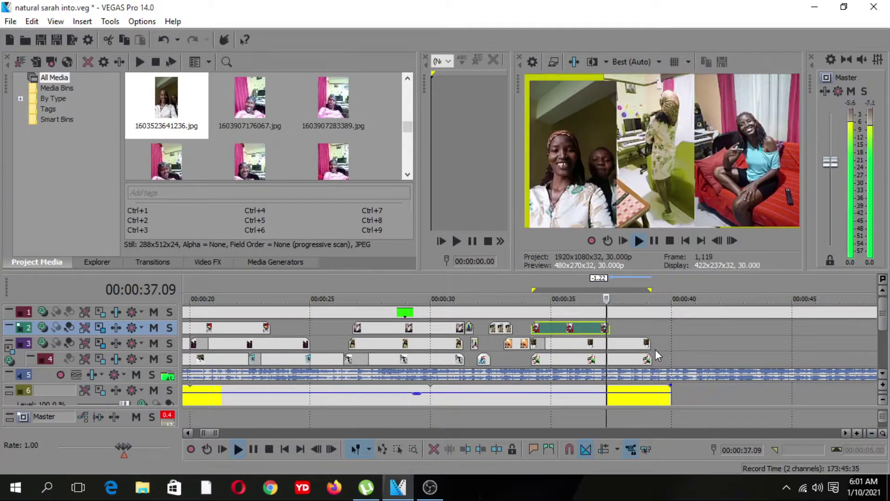
pyautogui.press('space')
# Trim 18 frames off the end of the last track 3 image and replay the section to check the cut
pyautogui.moveTo(651, 343); pyautogui.dragTo(635, 343)
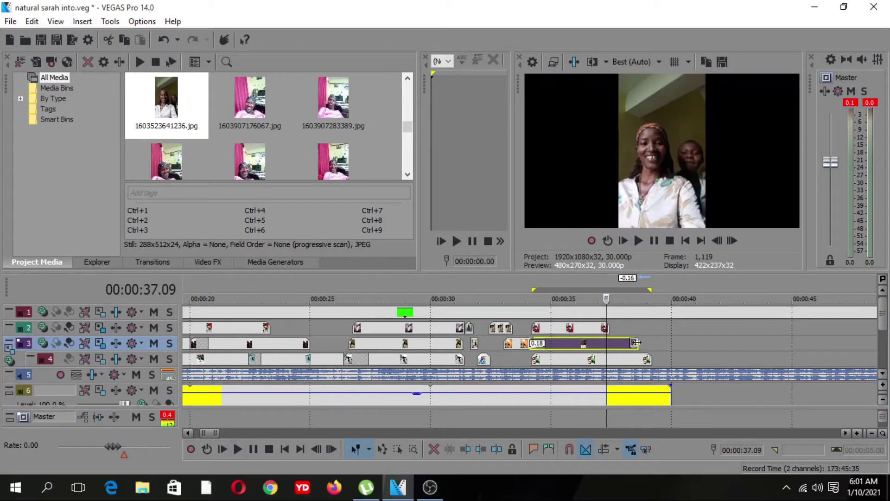
pyautogui.press('space')
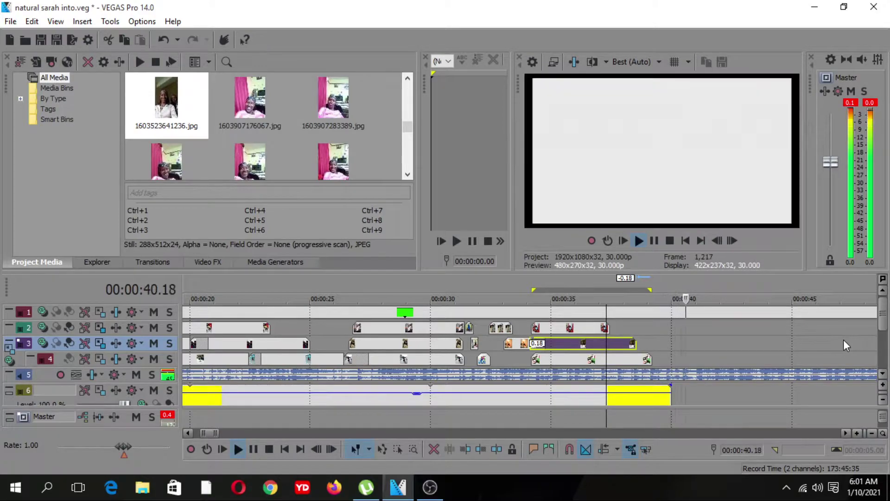
pyautogui.press('space')
pyautogui.press('space')
pyautogui.press('space')
pyautogui.press('space')
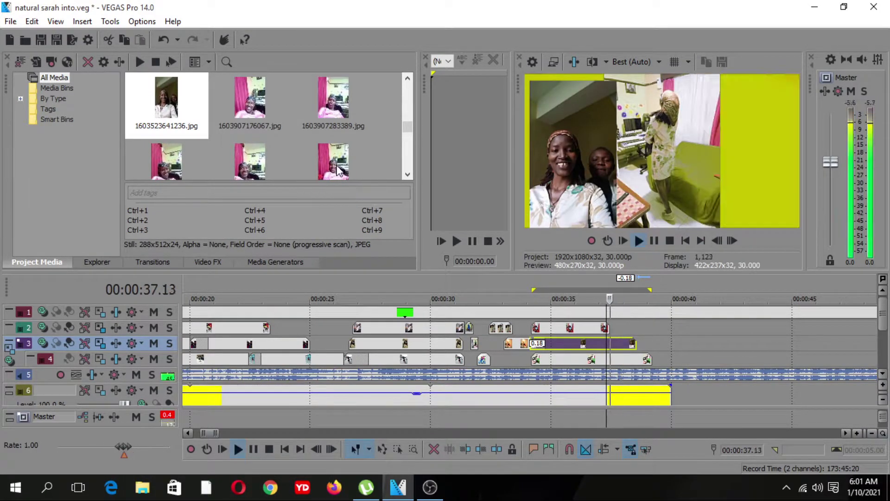
pyautogui.press('space')
# Place 1606741024283.jpg on track 3 after the trimmed image and, after previewing, shift it to start at about 39.5 seconds
pyautogui.moveTo(407, 128); pyautogui.dragTo(408, 132)
pyautogui.moveTo(325, 132); pyautogui.dragTo(645, 349)
pyautogui.moveTo(645, 341)
pyautogui.mouseDown()
pyautogui.moveTo(647, 330)
pyautogui.moveTo(654, 354)
pyautogui.mouseUp()
pyautogui.moveTo(610, 321); pyautogui.dragTo(609, 324)
pyautogui.press('space')
pyautogui.click(603, 328)
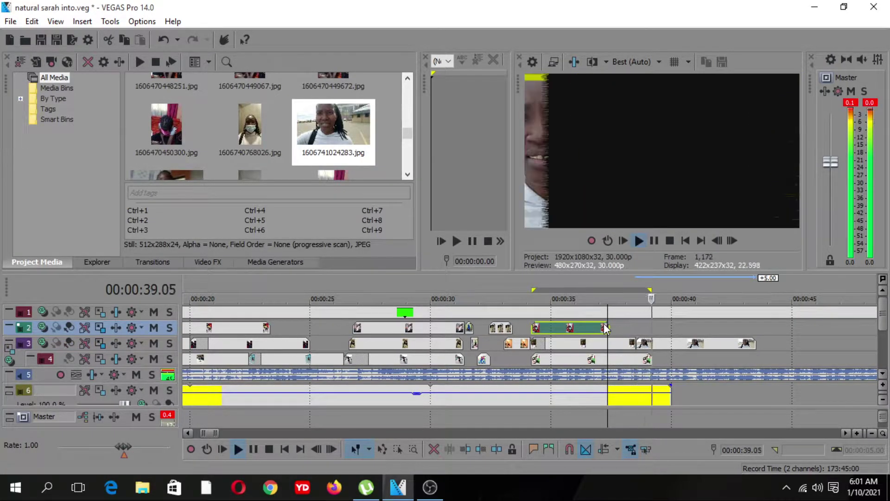
pyautogui.press('space')
pyautogui.click(680, 343)
pyautogui.moveTo(680, 344); pyautogui.dragTo(684, 343)
# Extend the end of the last track 4 image by 11 frames and replay from 37 seconds 10 frames
pyautogui.press('space')
pyautogui.click(657, 360)
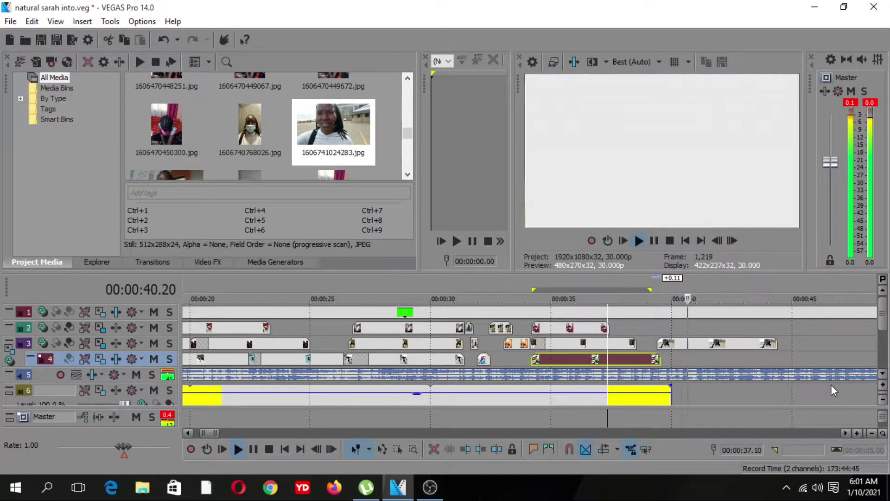
pyautogui.press('space')
pyautogui.press('space')
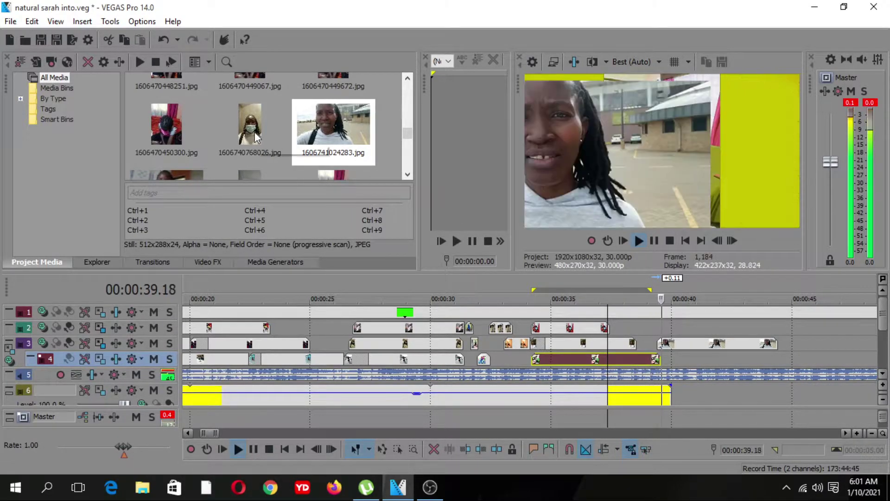
pyautogui.press('space')
pyautogui.press('space')
# Add 1606741027289.jpg to track 2 just before 40 seconds, slightly after the start of the track 3 image, and preview both
pyautogui.moveTo(407, 133); pyautogui.dragTo(406, 133)
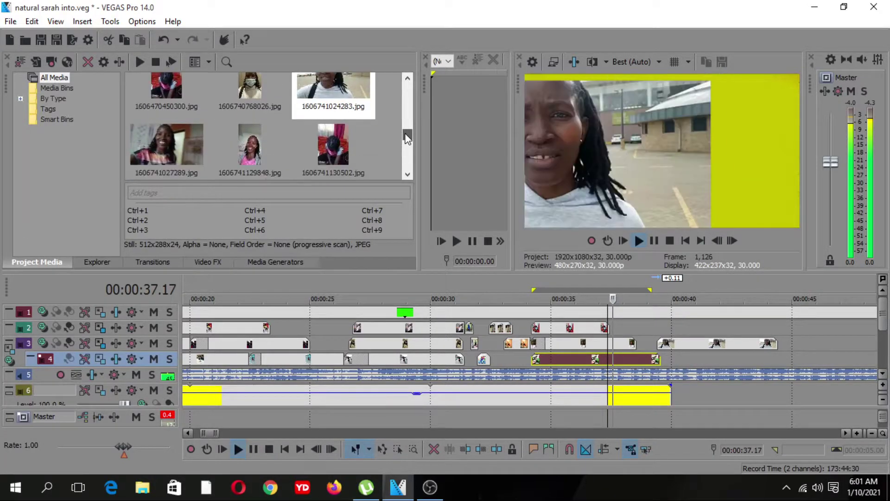
pyautogui.press('space')
pyautogui.click(178, 148)
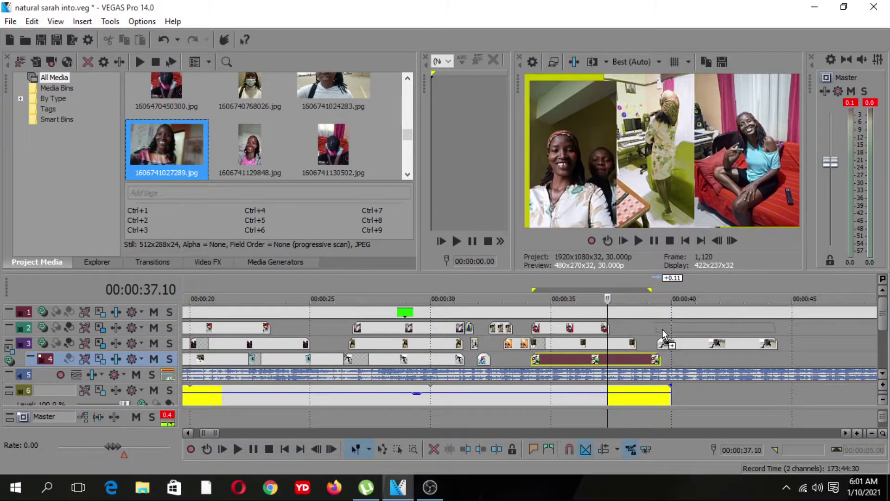
pyautogui.moveTo(667, 330); pyautogui.dragTo(670, 329)
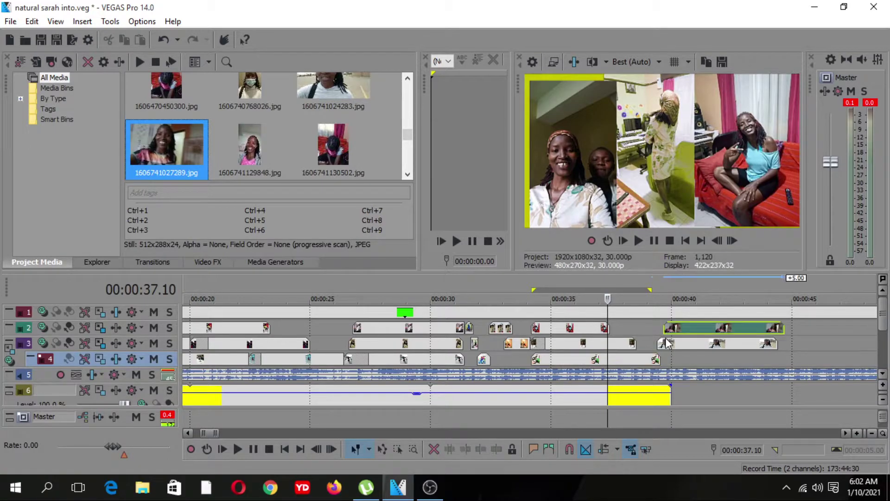
pyautogui.click(647, 335)
pyautogui.press('space')
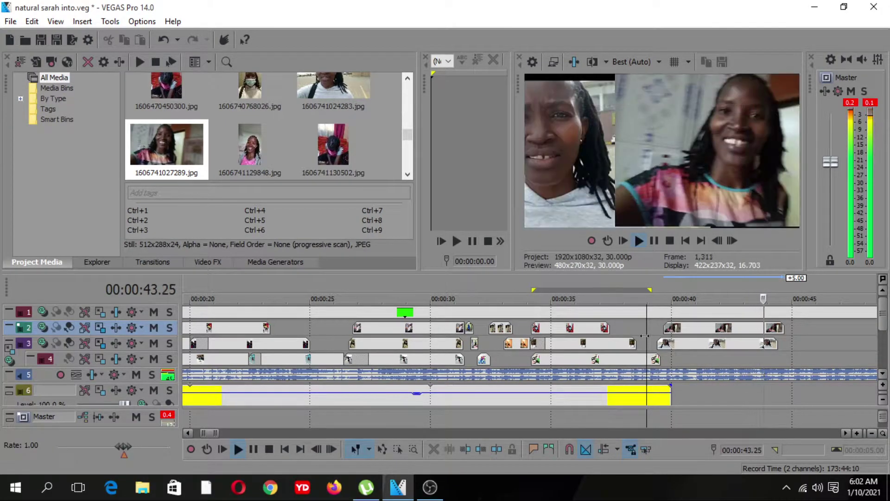
pyautogui.click(751, 340)
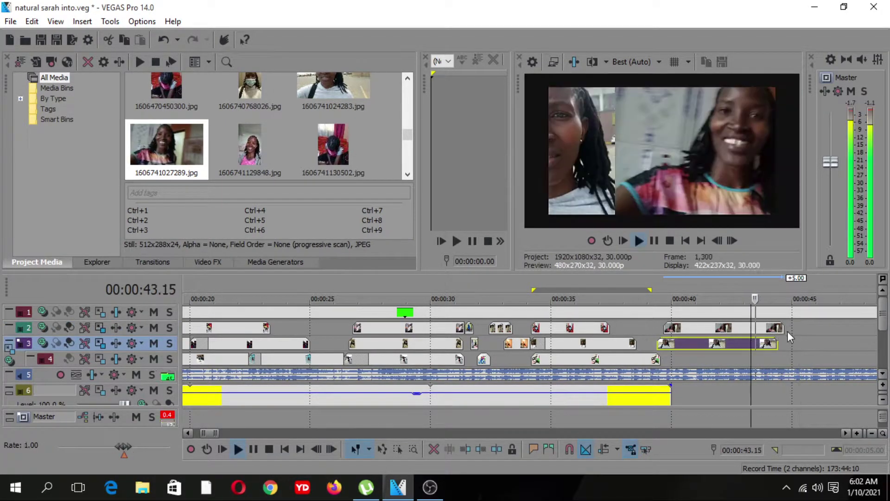
# Shorten the last images on tracks 2 and 3 so both end together just before 44 seconds, and preview the cut
pyautogui.moveTo(783, 330); pyautogui.dragTo(766, 346)
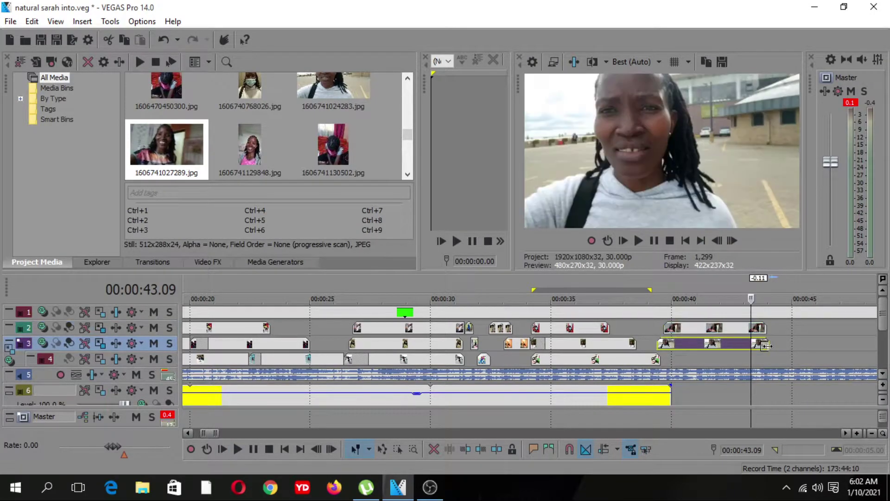
pyautogui.press('space')
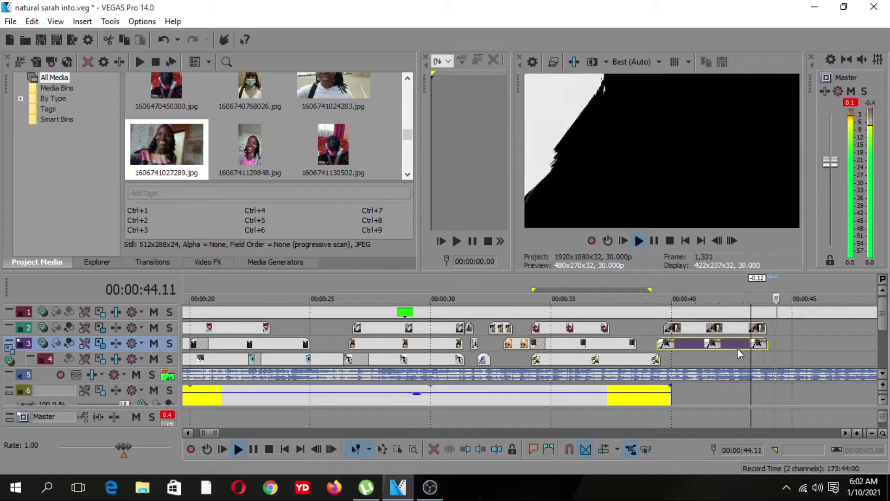
pyautogui.press('space')
# While replaying from 33 seconds 12 frames, extend the end of the yellow gradient on track 6 by 4 seconds 24 frames
pyautogui.click(513, 359)
pyautogui.press('space')
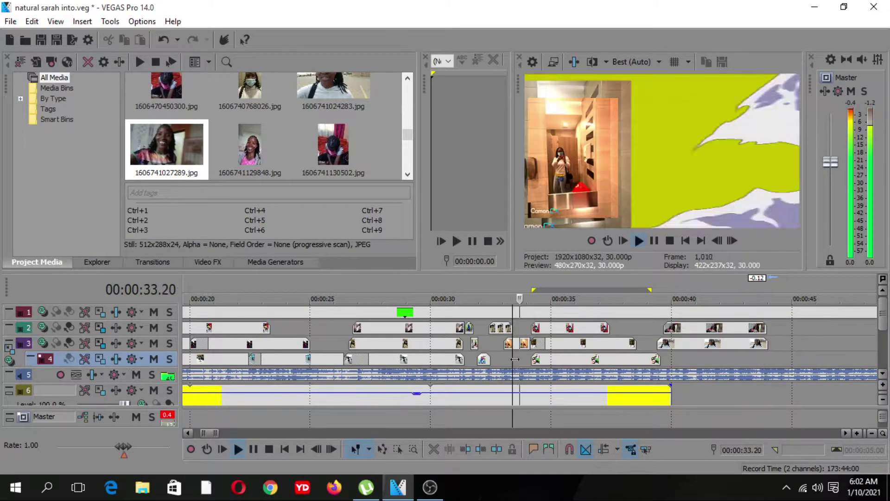
pyautogui.moveTo(671, 399); pyautogui.dragTo(784, 405)
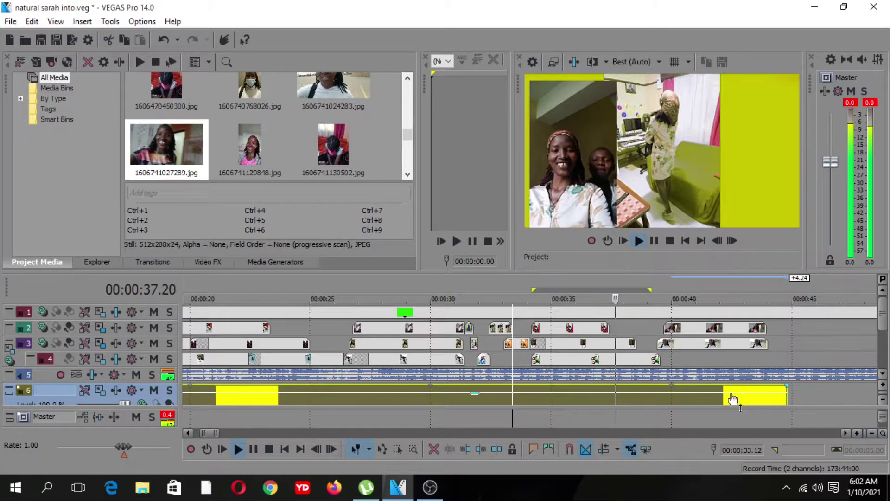
pyautogui.moveTo(730, 400); pyautogui.dragTo(727, 393)
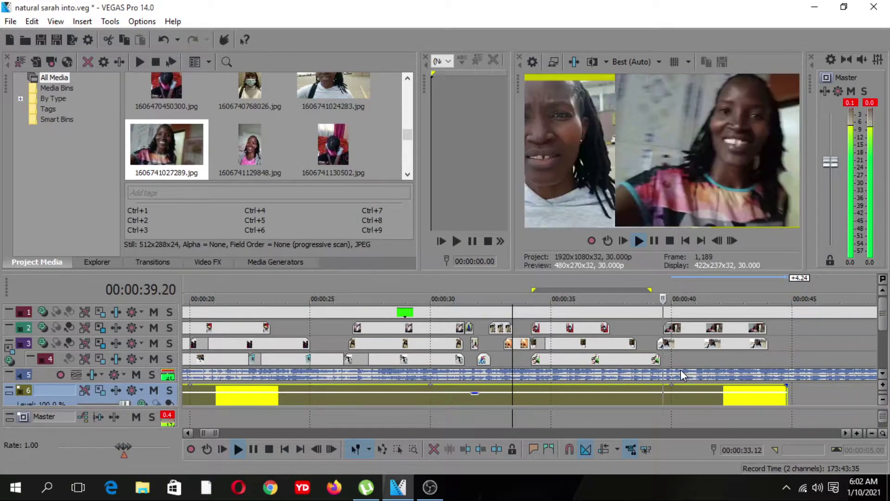
# Replay the section between about 39 and 45 seconds from several positions to judge the image timing against the music
pyautogui.press('space')
pyautogui.press('space')
pyautogui.click(735, 357)
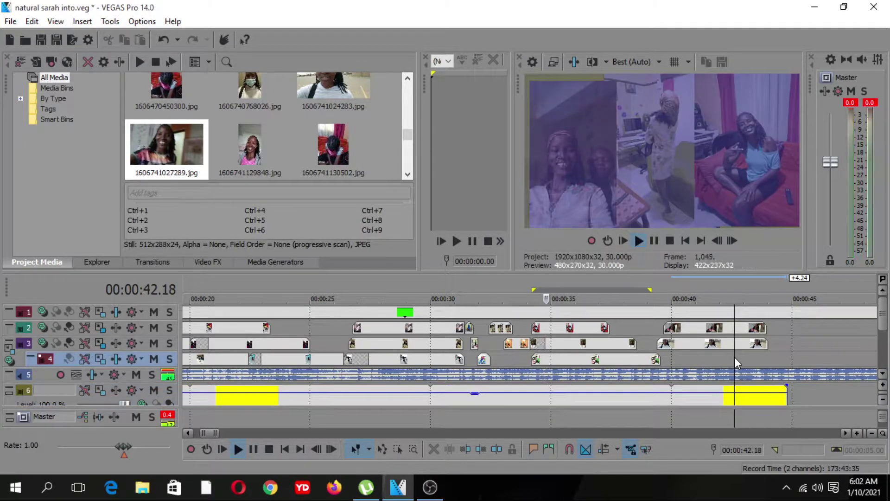
pyautogui.click(724, 355)
pyautogui.press('space')
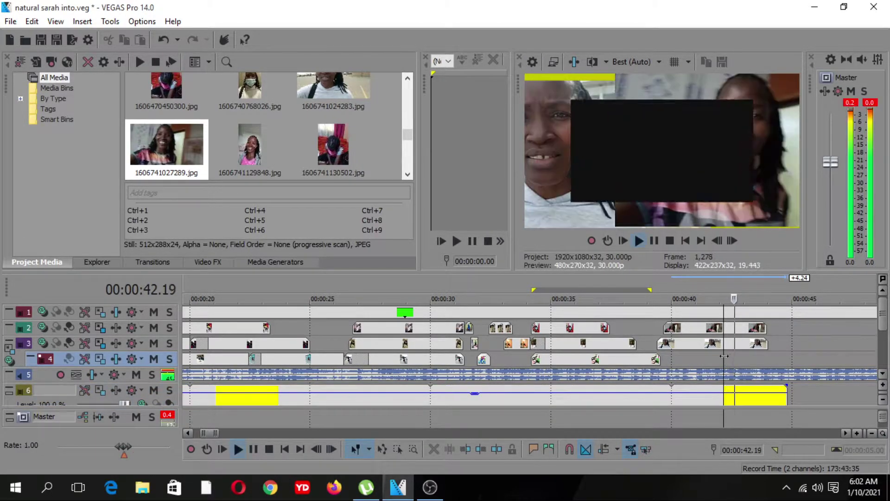
pyautogui.click(699, 360)
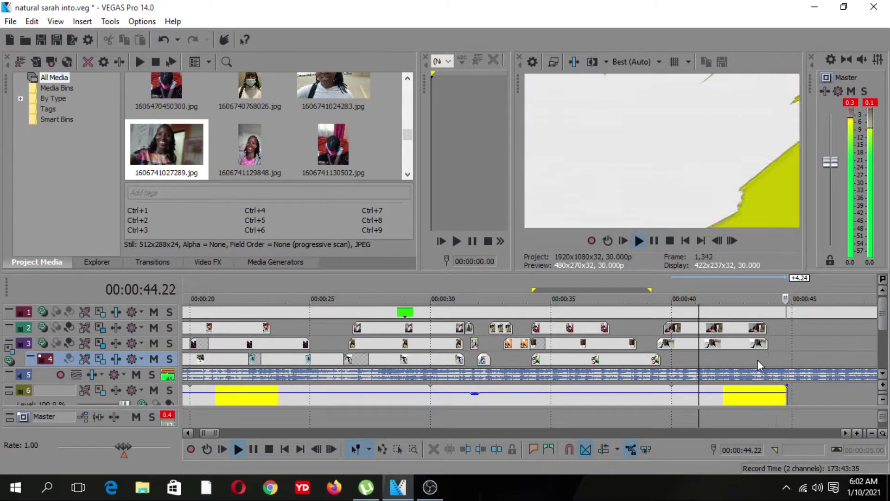
pyautogui.click(665, 361)
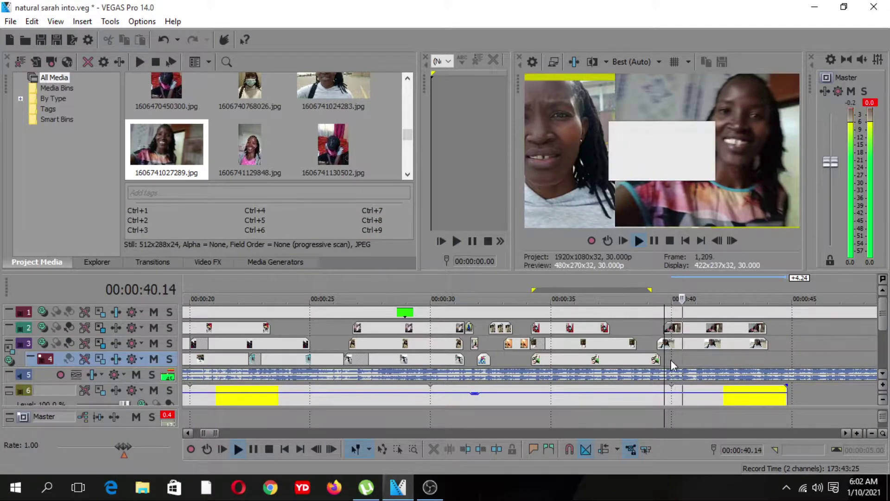
pyautogui.click(683, 360)
pyautogui.press('space')
# Trim 3 seconds 29 frames off the end of the last track 3 image and preview from about 39 seconds
pyautogui.moveTo(767, 344); pyautogui.dragTo(670, 344)
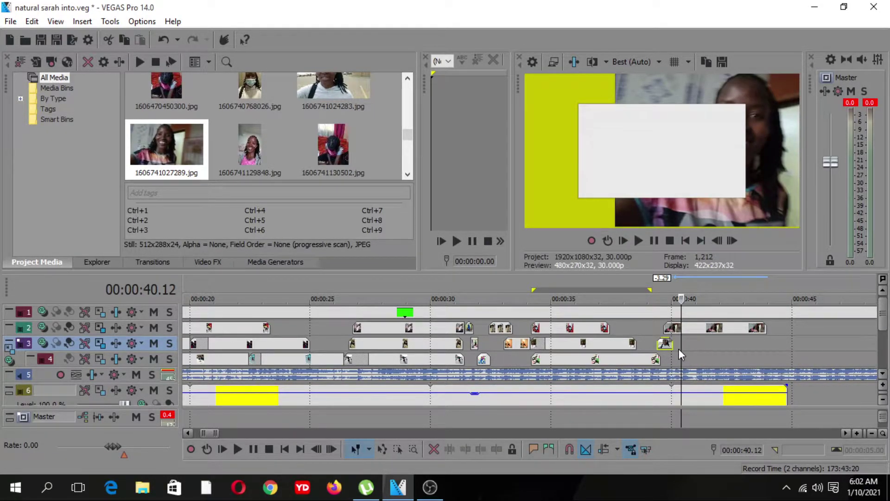
pyautogui.click(649, 353)
pyautogui.press('space')
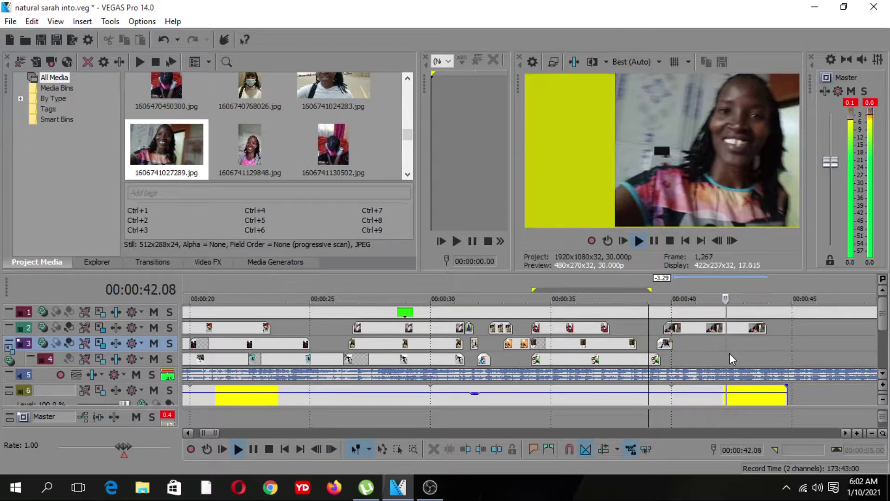
pyautogui.press('space')
pyautogui.press('space')
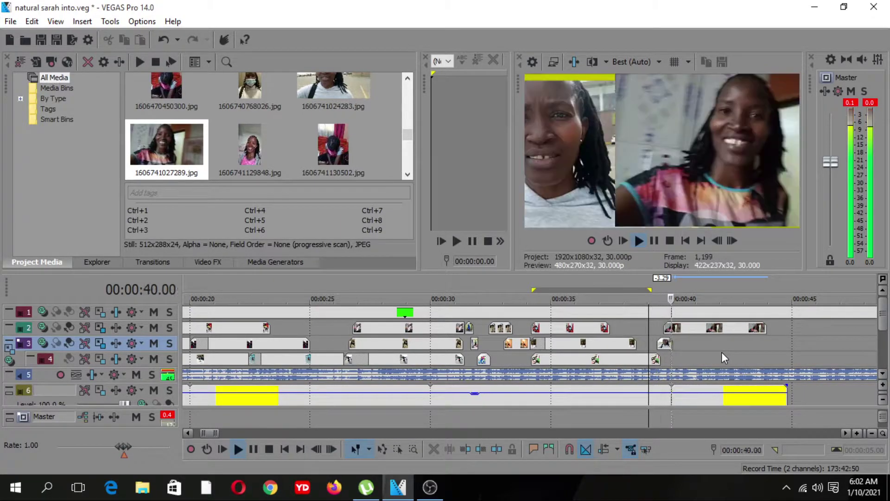
pyautogui.press('space')
# Add 1606741129848.jpg to track 4 right after its last image, at about 39.6 seconds, and preview the section
pyautogui.moveTo(251, 148); pyautogui.dragTo(499, 289)
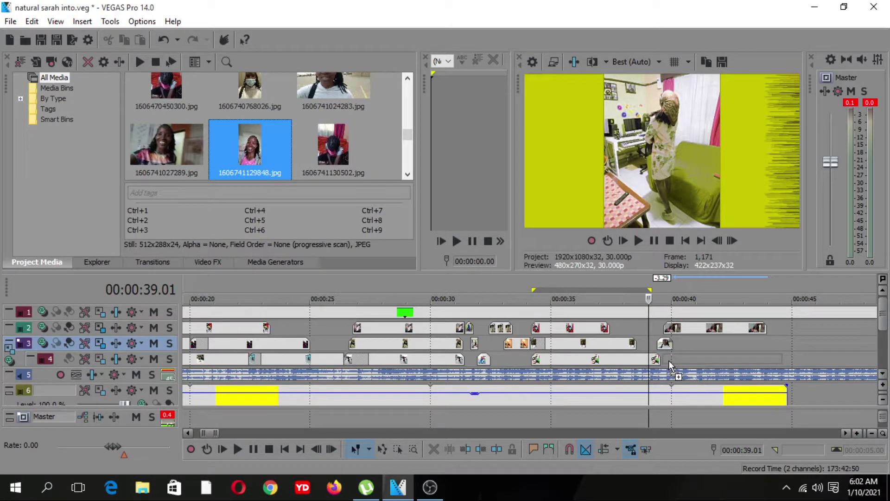
pyautogui.click(646, 328)
pyautogui.press('space')
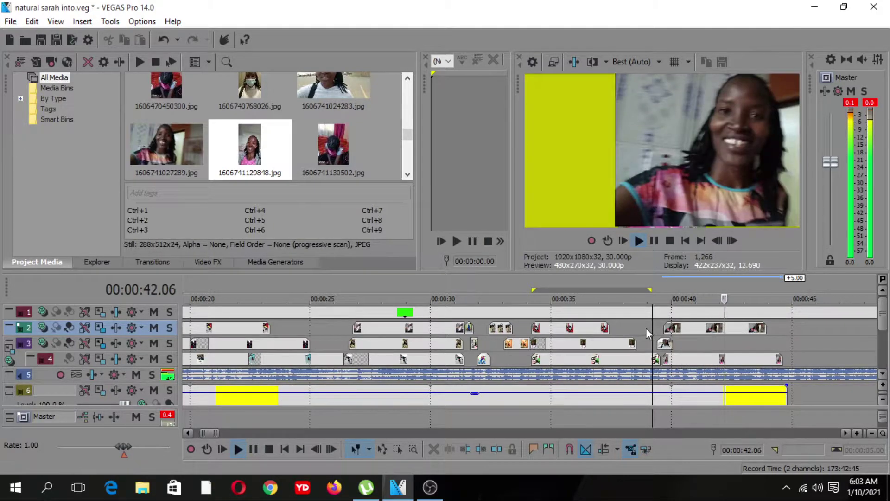
pyautogui.press('space')
pyautogui.press('space')
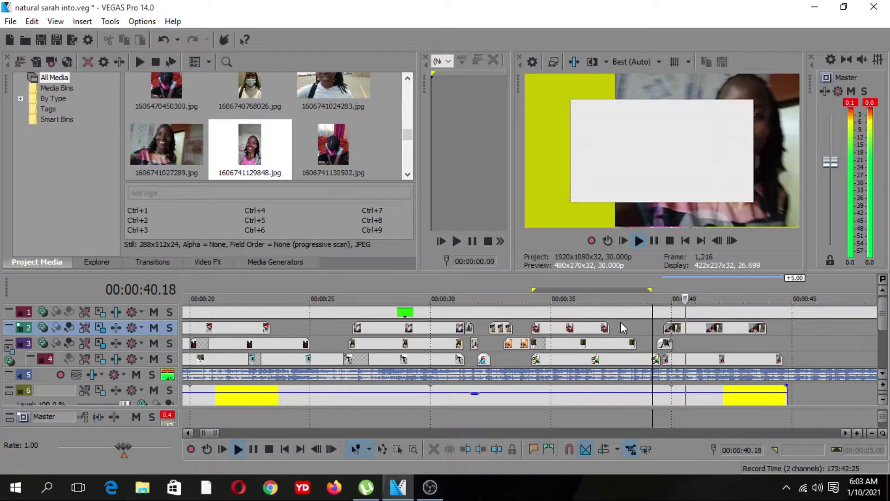
pyautogui.press('space')
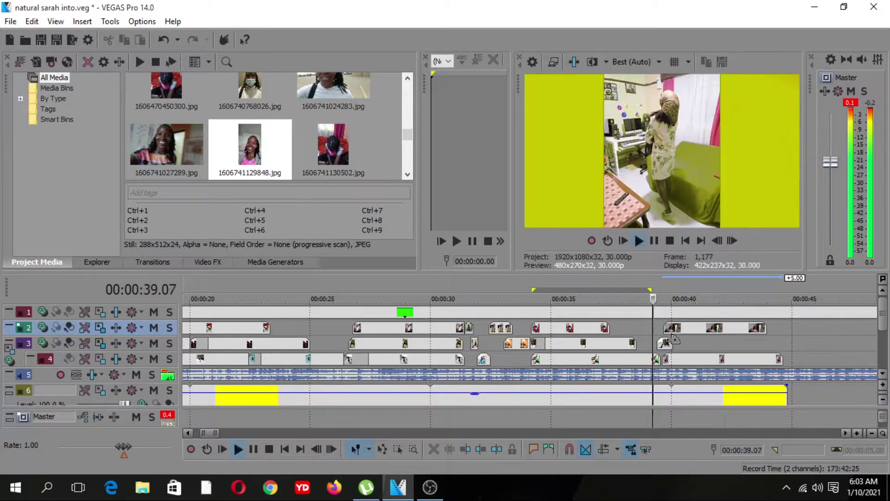
# Move 1606741027289.jpg to track 3 directly after the shortened image and 1606741129848.jpg up to track 2, then preview
pyautogui.press('space')
pyautogui.moveTo(678, 330); pyautogui.dragTo(684, 355)
pyautogui.press('space')
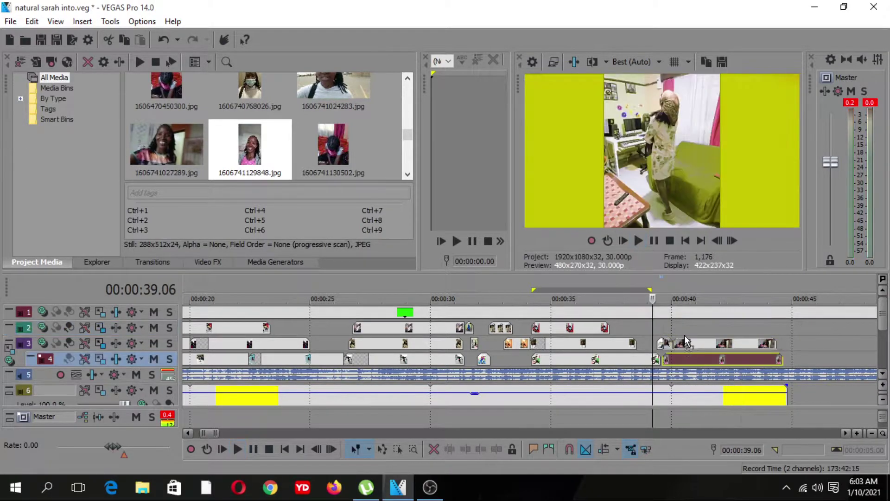
pyautogui.hotkey('ctrl', 'z')
pyautogui.press('space')
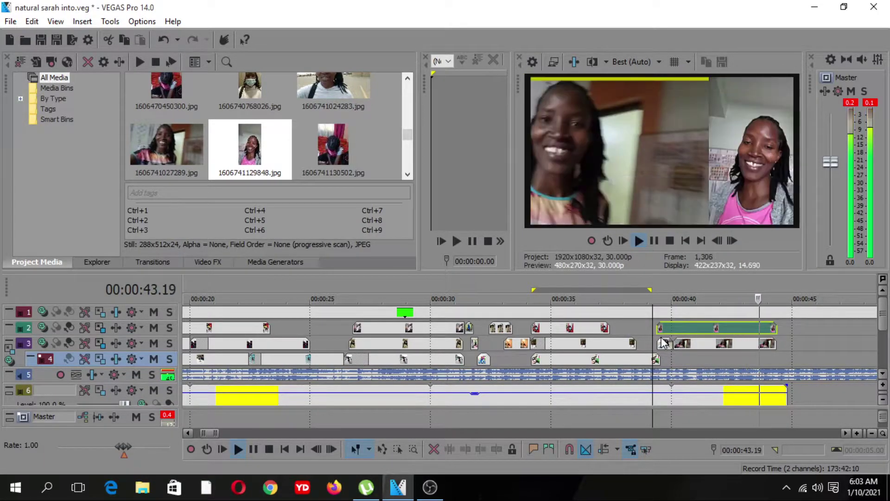
# Trim the last images on tracks 2 and 3 so both end at about 43.6 seconds, taking 20 frames off the track 2 image
pyautogui.click(753, 358)
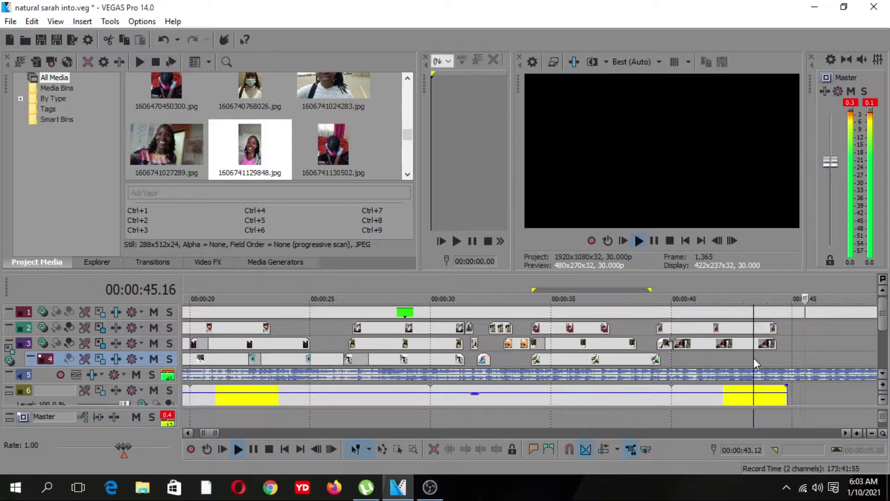
pyautogui.moveTo(774, 345)
pyautogui.mouseDown()
pyautogui.moveTo(761, 347)
pyautogui.moveTo(764, 333)
pyautogui.mouseUp()
pyautogui.press('space')
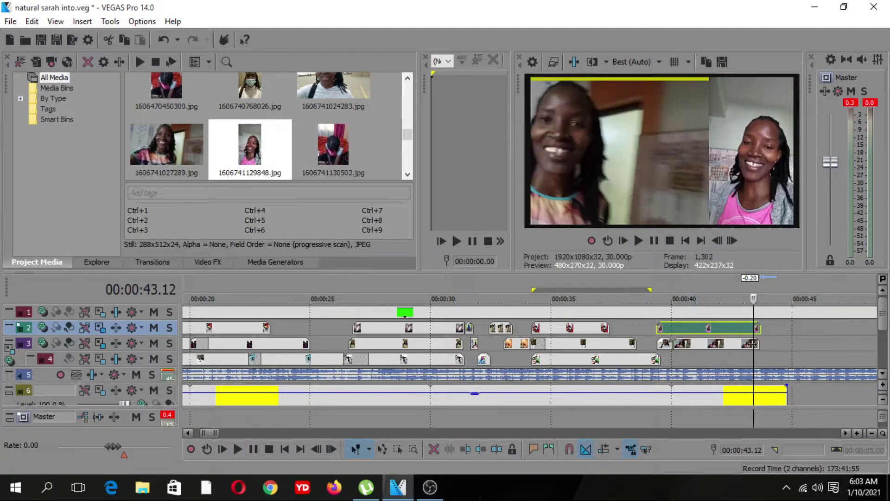
# Add 1606741463909.jpg to track 4, starting where the last images on tracks 2 and 3 end, and preview the transition
pyautogui.scroll(-2, 411, 137)
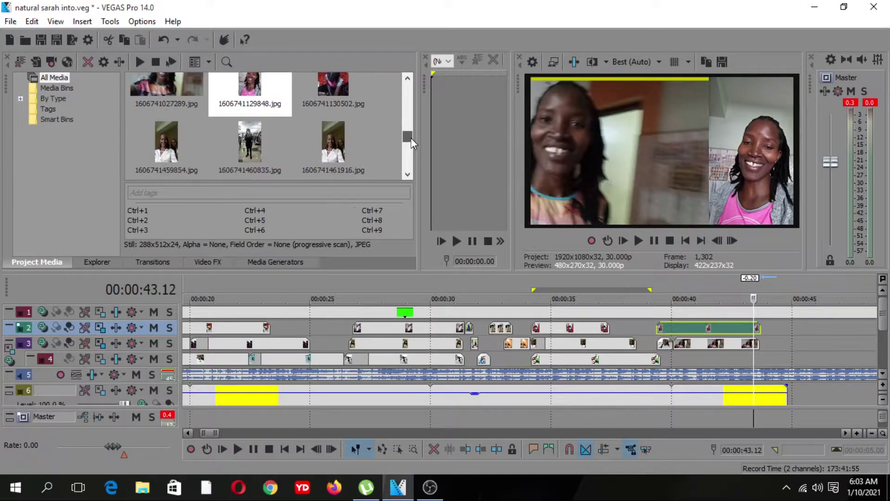
pyautogui.scroll(-1, 408, 140)
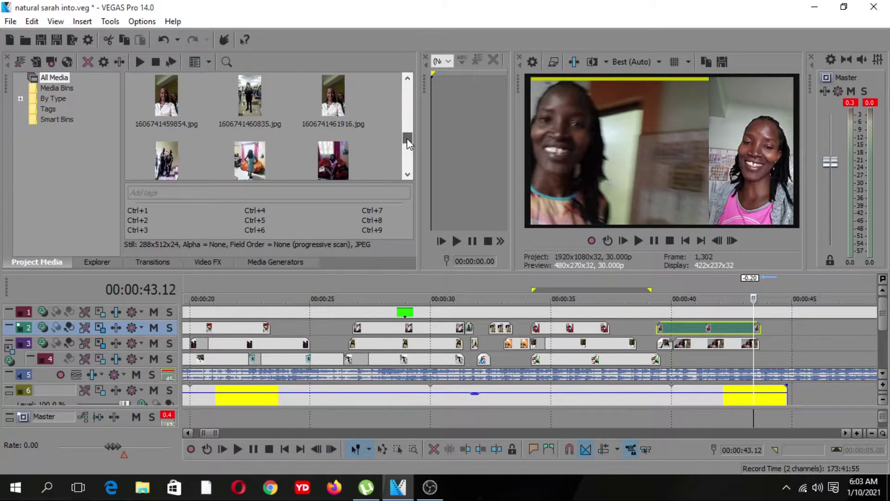
pyautogui.scroll(-1, 408, 143)
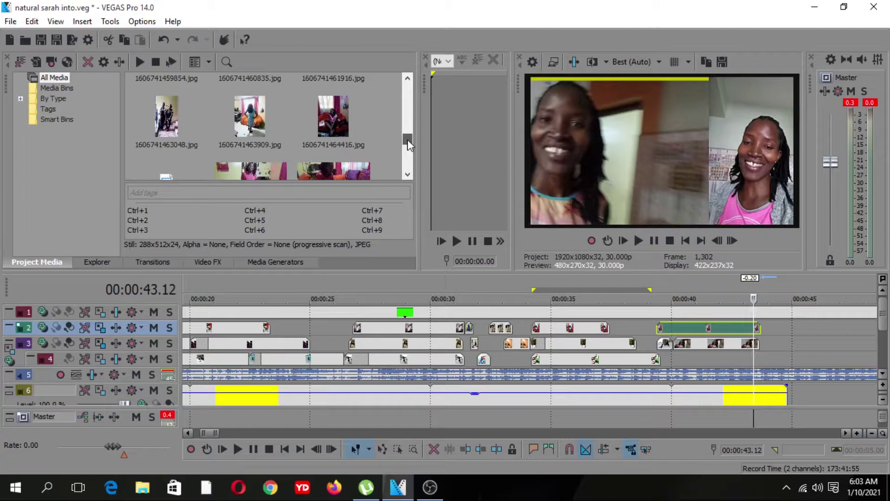
pyautogui.scroll(-1, 407, 140)
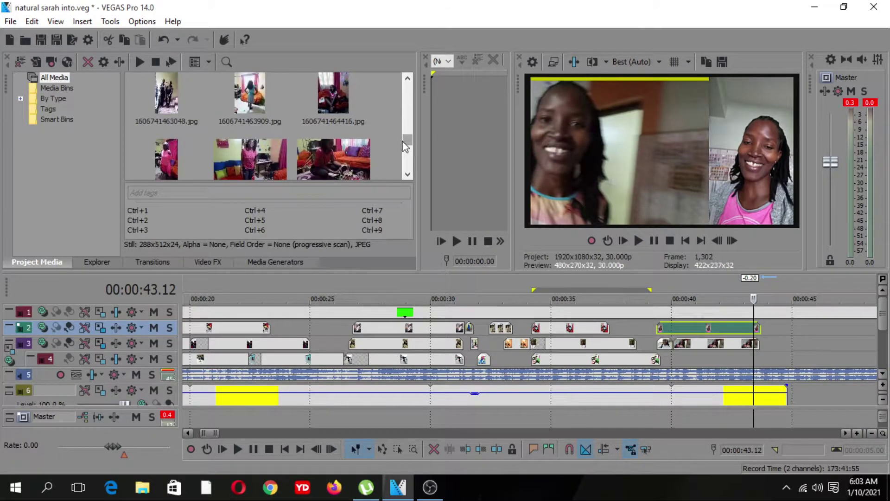
pyautogui.moveTo(259, 96); pyautogui.dragTo(764, 358)
pyautogui.click(727, 355)
pyautogui.press('space')
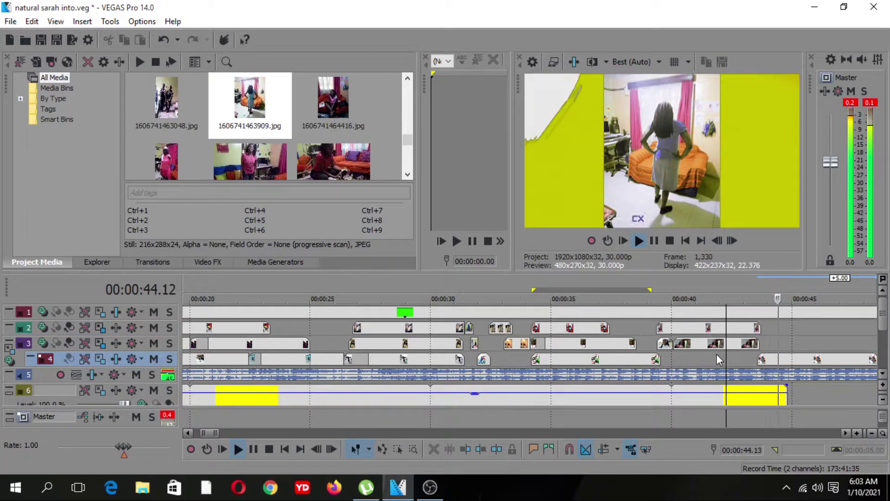
pyautogui.press('space')
pyautogui.press('space')
# Extend the yellow gradient on track 6 to the end of the music
pyautogui.click(872, 433)
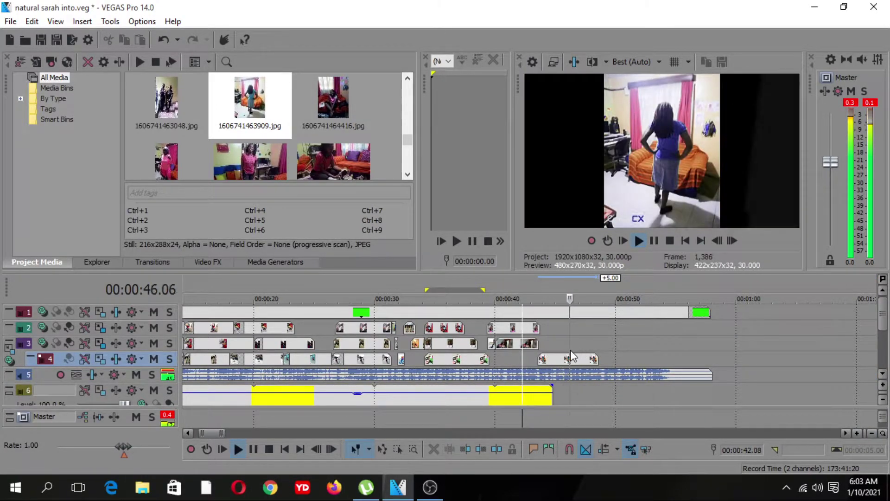
pyautogui.press('space')
pyautogui.moveTo(553, 397); pyautogui.dragTo(705, 400)
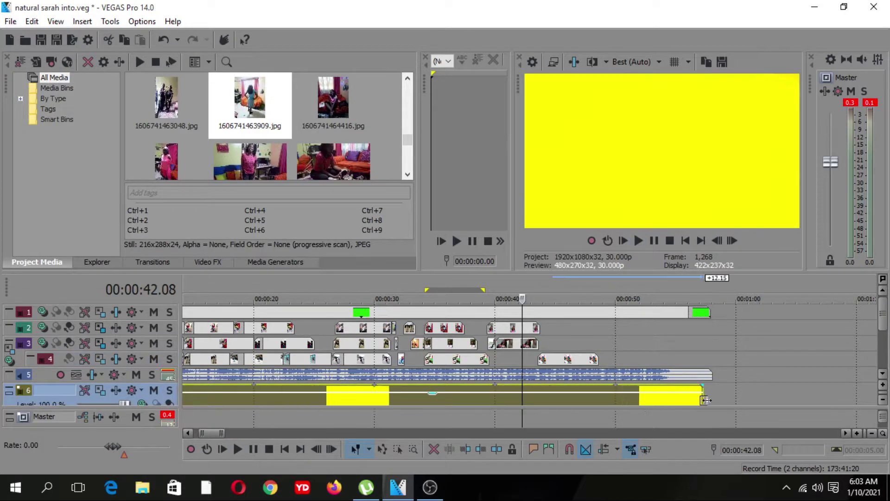
# Add 1608464451847.jpg to track 3 at about 47 seconds and trim 2 seconds 26 frames off its end
pyautogui.press('space')
pyautogui.click(329, 167)
pyautogui.moveTo(329, 168); pyautogui.dragTo(594, 348)
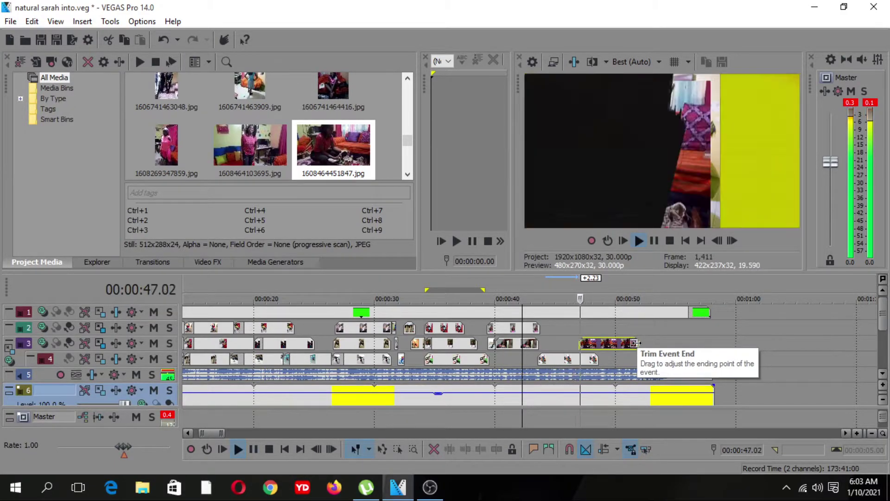
pyautogui.moveTo(633, 344); pyautogui.dragTo(610, 343)
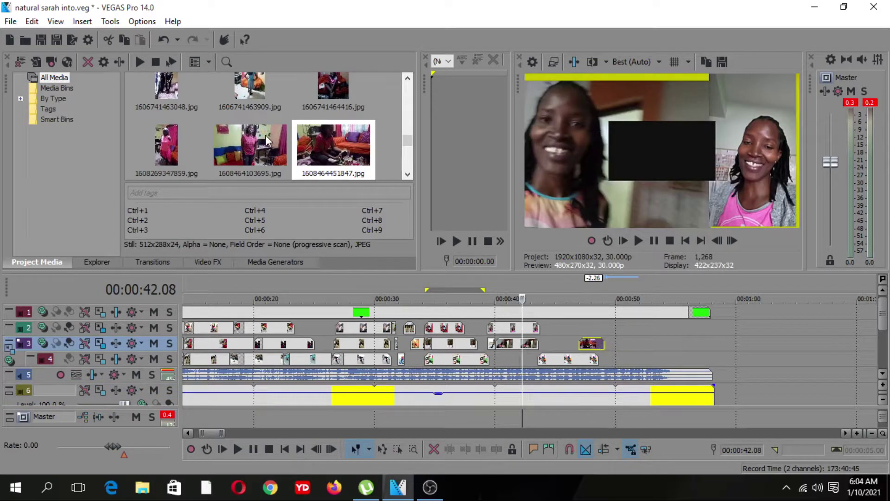
# Add 1608464103695.jpg to track 4 directly after its last image and preview from about 48 seconds
pyautogui.moveTo(247, 144); pyautogui.dragTo(503, 292)
pyautogui.moveTo(592, 333); pyautogui.dragTo(607, 365)
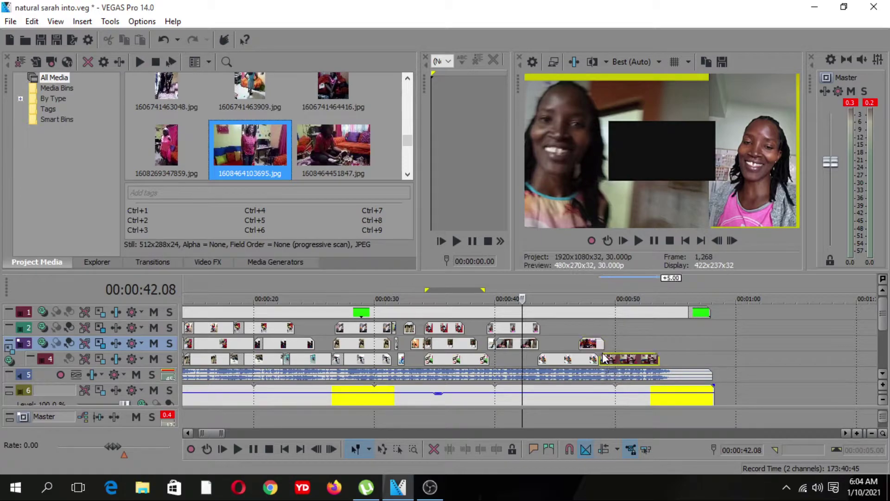
pyautogui.click(595, 322)
pyautogui.press('space')
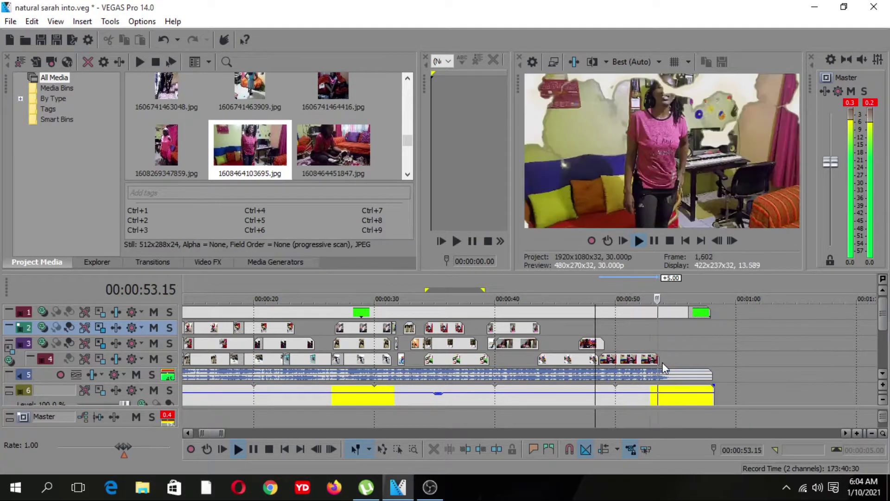
# Trim 23 frames off the end of the last track 4 image, replaying from 52 seconds 11 frames to check the cut
pyautogui.click(644, 348)
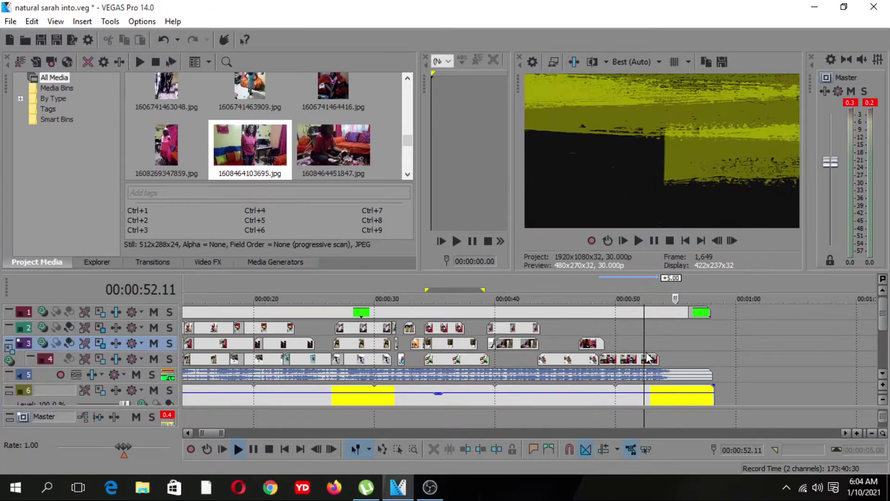
pyautogui.press('space')
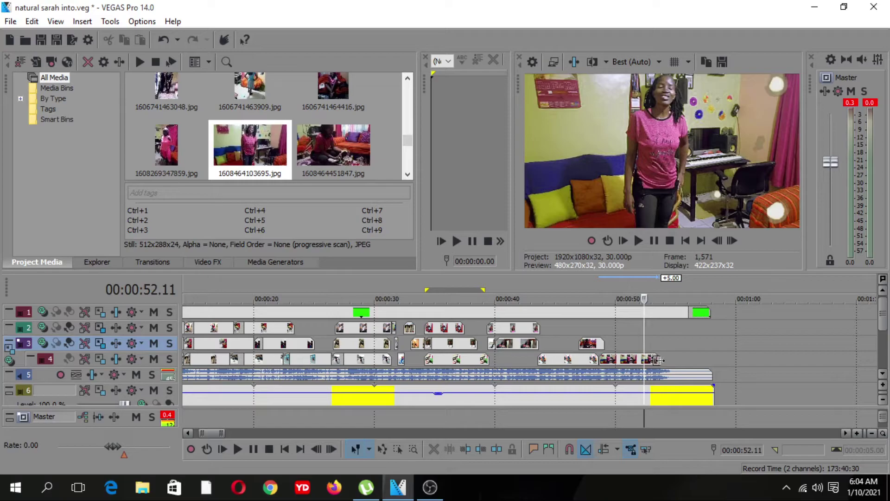
pyautogui.click(659, 359)
pyautogui.press('space')
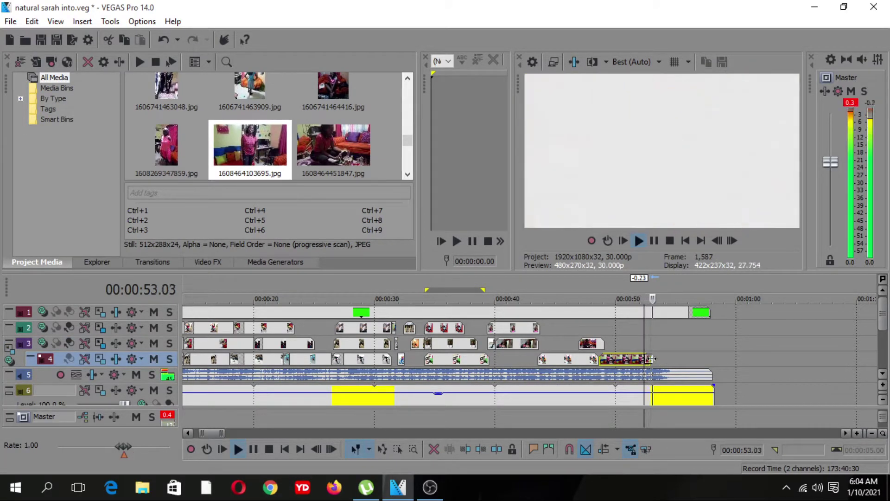
# Add 1608269347859.jpg to track 3 at about 52 seconds, overlapping the end of the last track 4 image
pyautogui.moveTo(162, 137); pyautogui.dragTo(642, 344)
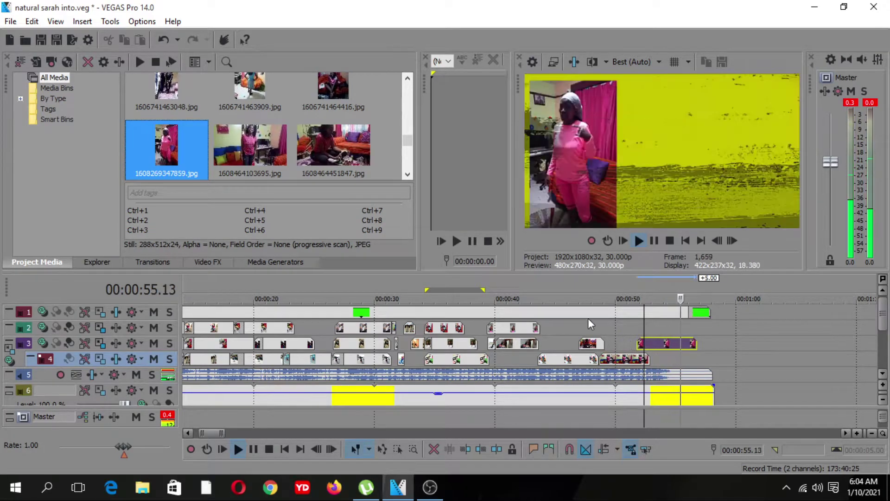
# Trim 3 seconds 1 frame off the end of the last track 3 image, replaying from 49 seconds 22 frames
pyautogui.click(613, 333)
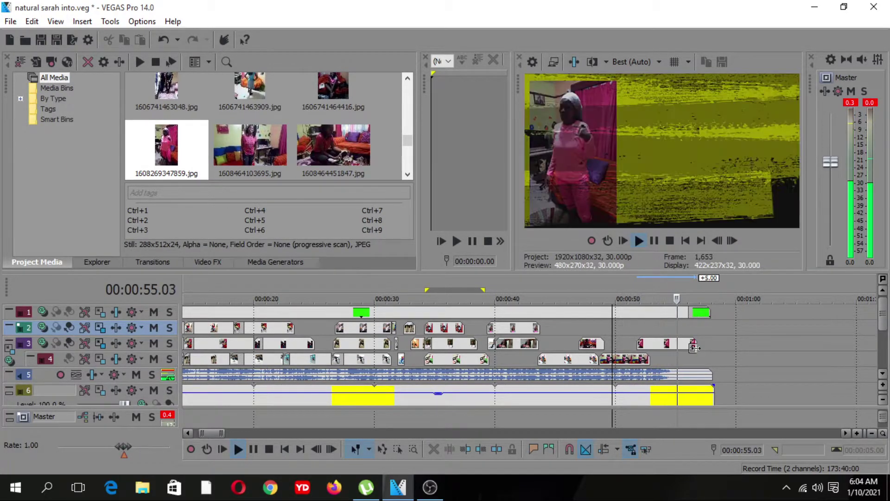
pyautogui.moveTo(696, 344); pyautogui.dragTo(677, 345)
pyautogui.press('space')
pyautogui.press('space')
pyautogui.press('space')
pyautogui.click(14, 23)
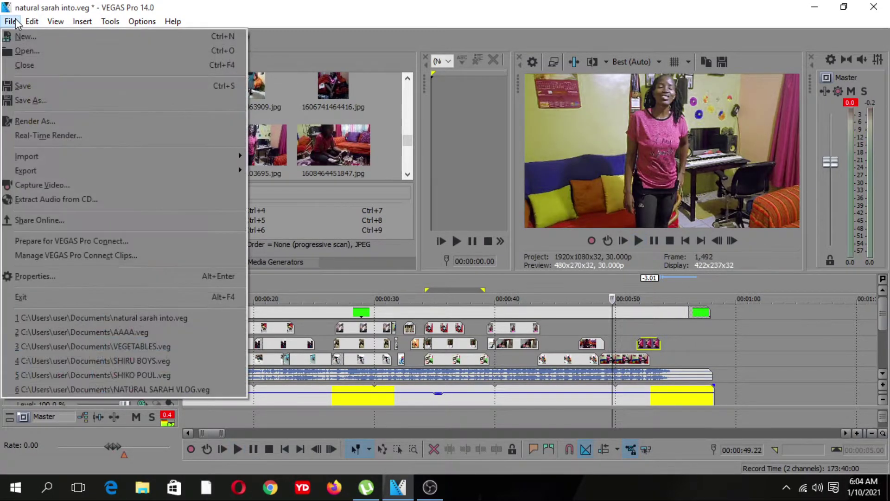
pyautogui.click(43, 120)
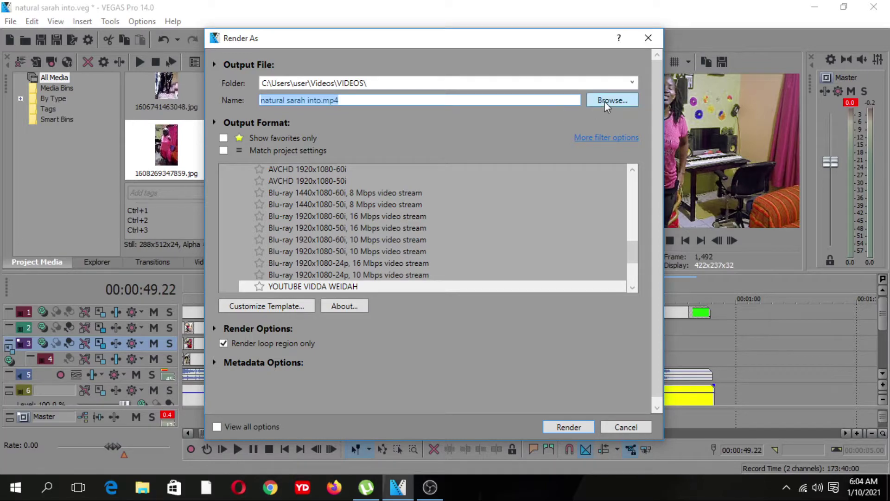
pyautogui.click(648, 39)
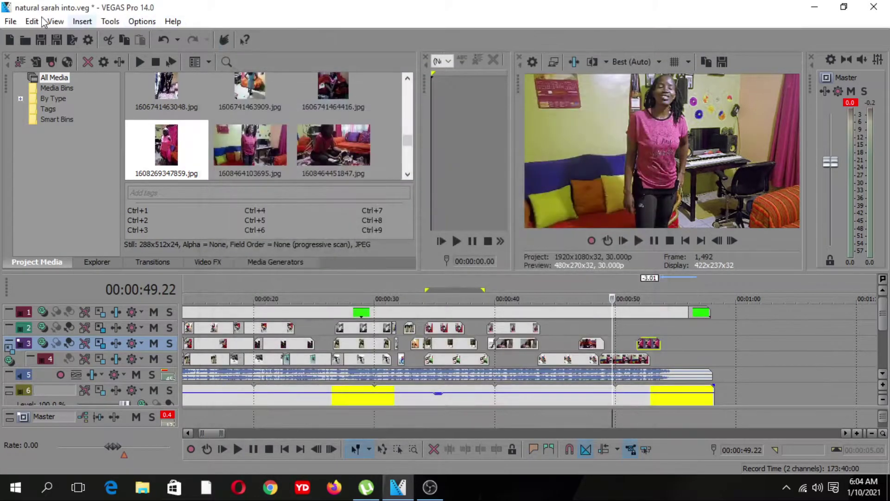
# Start importing more media files into the project
pyautogui.click(12, 22)
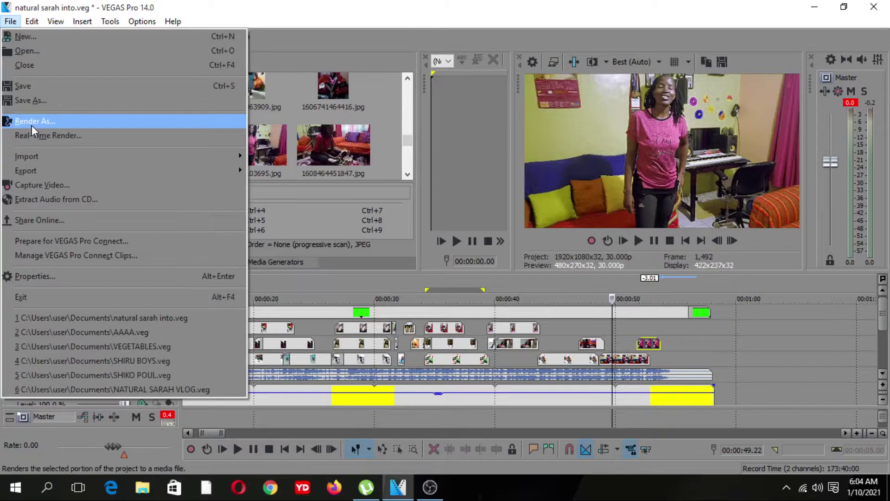
pyautogui.moveTo(39, 160)
pyautogui.click(266, 157)
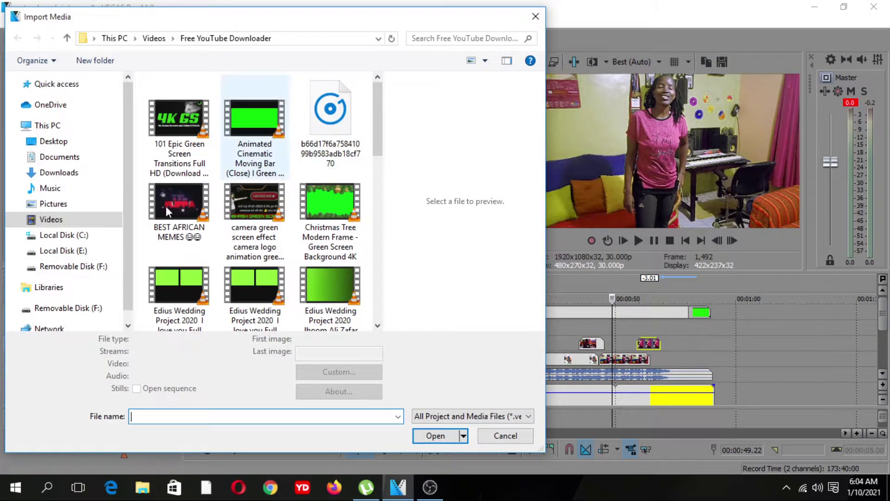
# Look through the 2020-12 and 2021-01 folders in Pictures for more photos to import
pyautogui.click(55, 205)
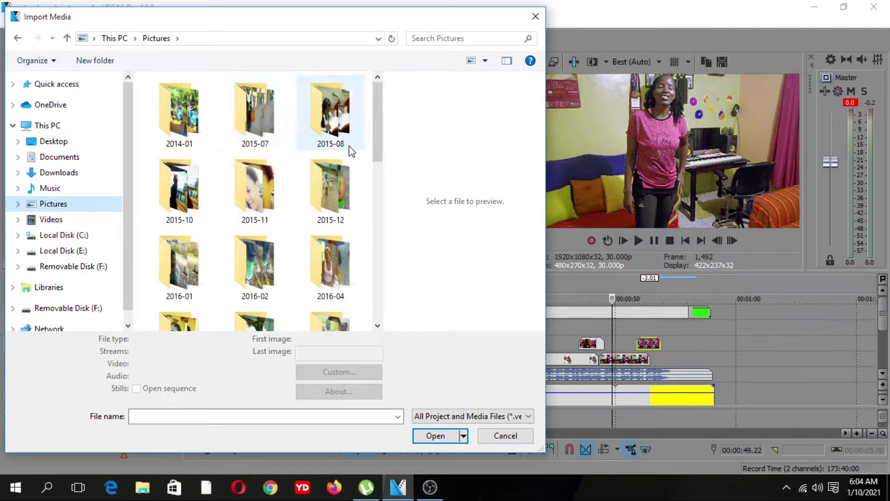
pyautogui.moveTo(376, 139); pyautogui.dragTo(377, 149)
pyautogui.scroll(-5, 369, 199)
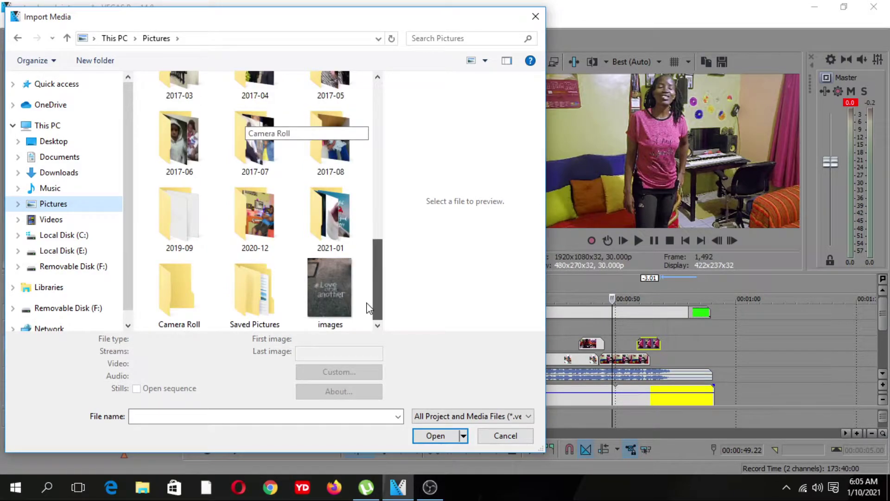
pyautogui.click(280, 231)
pyautogui.doubleClick(273, 237)
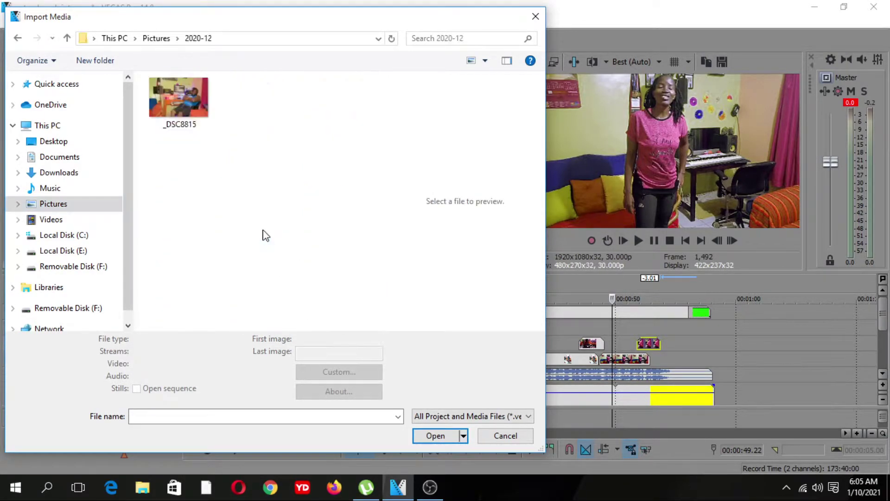
pyautogui.click(17, 39)
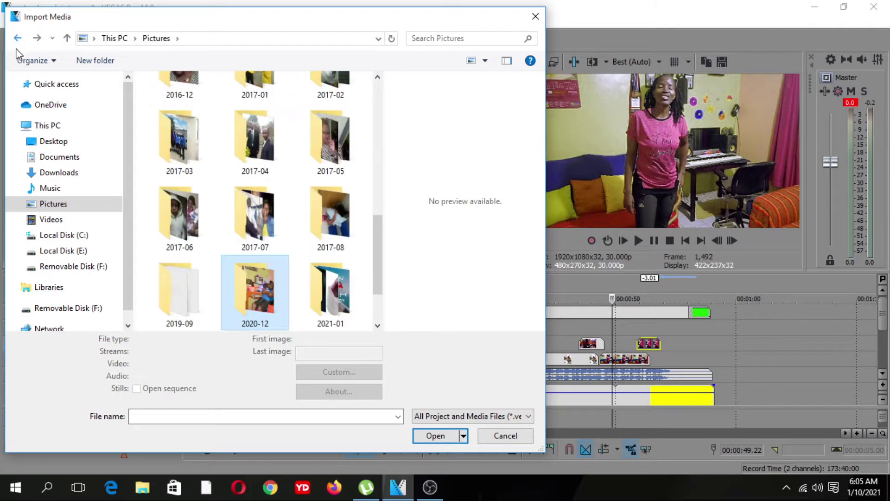
pyautogui.click(338, 302)
pyautogui.doubleClick(338, 303)
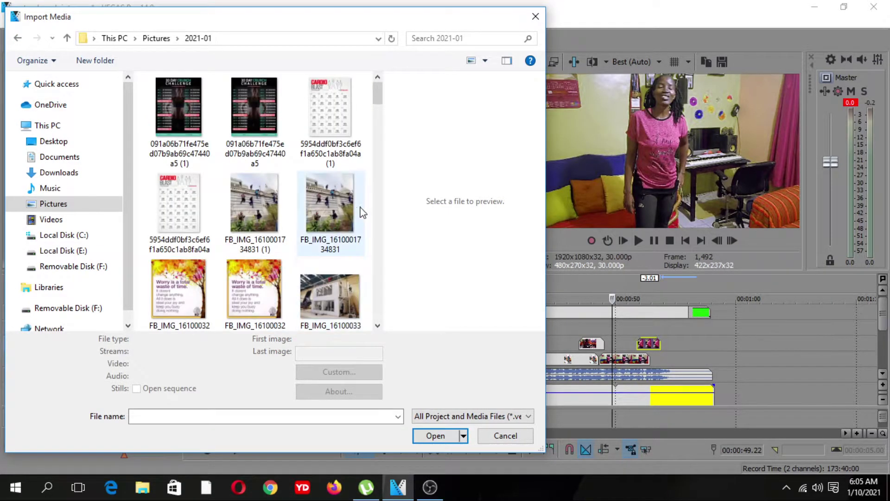
pyautogui.moveTo(379, 109); pyautogui.dragTo(377, 233)
pyautogui.click(380, 185)
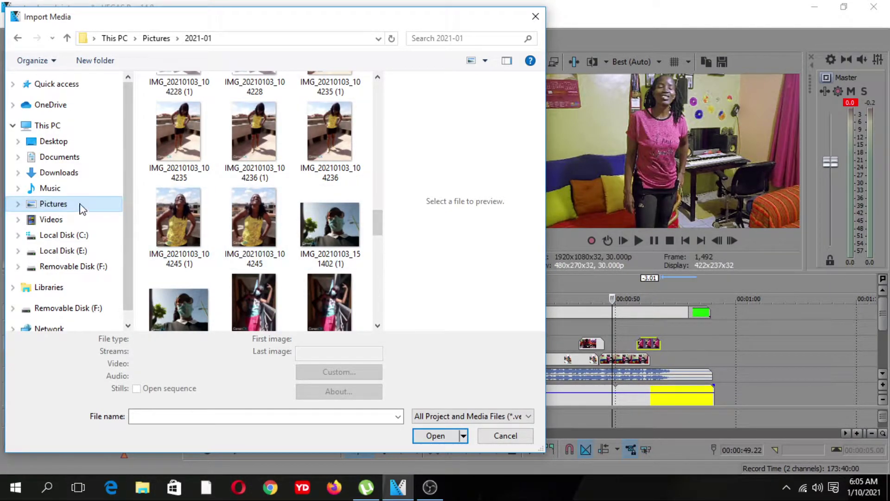
pyautogui.moveTo(380, 227); pyautogui.dragTo(375, 82)
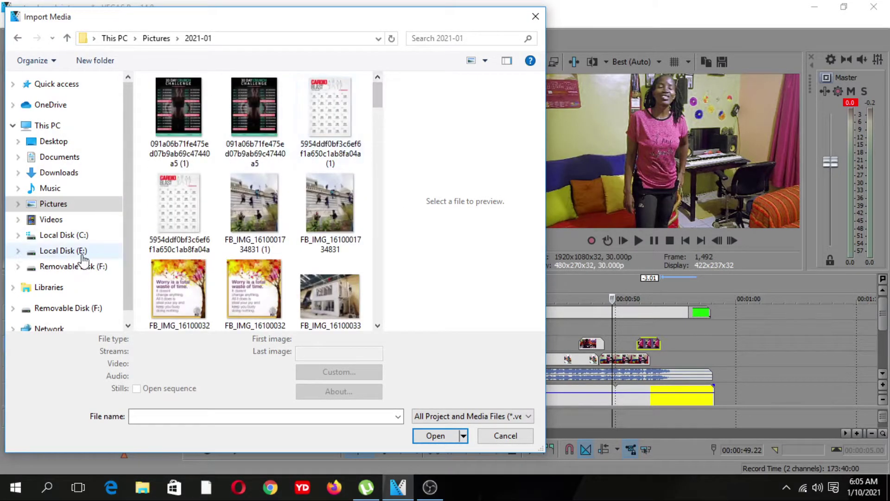
# Browse to the Desktop and open the photo folder listed directly below 2020 NIKON PIC CONTRAL
pyautogui.click(48, 126)
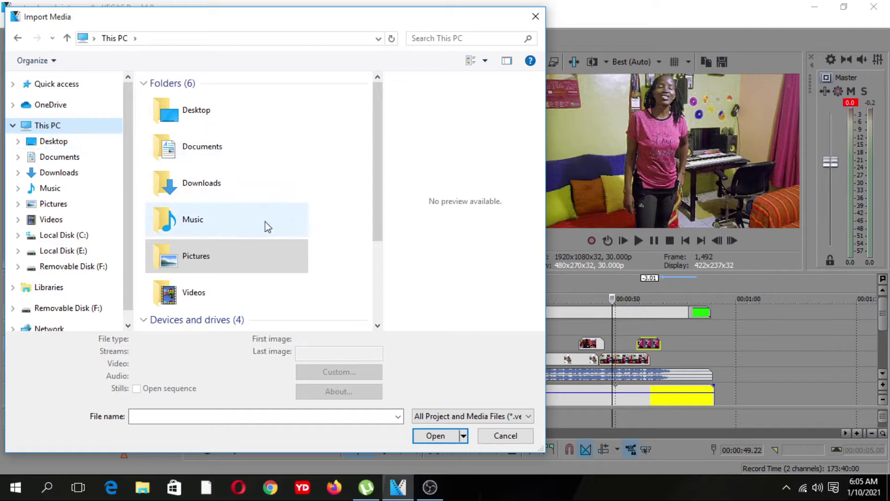
pyautogui.moveTo(378, 157)
pyautogui.mouseDown()
pyautogui.moveTo(372, 252)
pyautogui.moveTo(369, 143)
pyautogui.mouseUp()
pyautogui.click(195, 116)
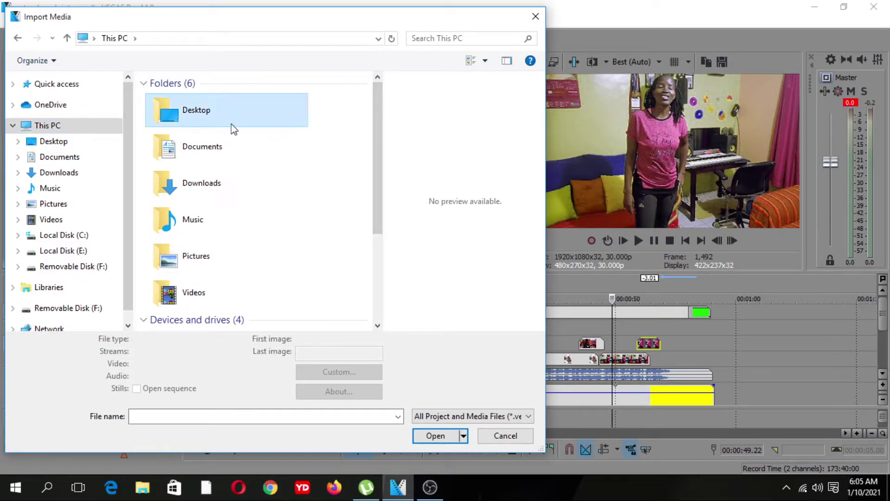
pyautogui.doubleClick(210, 115)
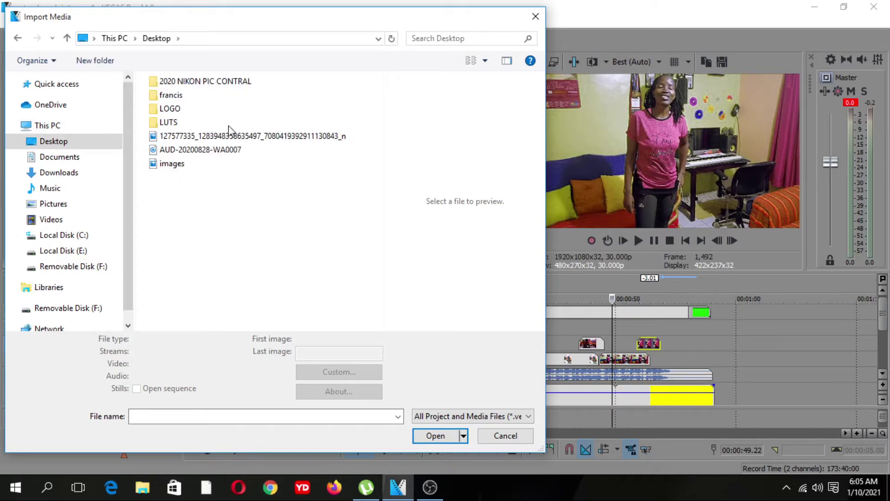
pyautogui.doubleClick(173, 98)
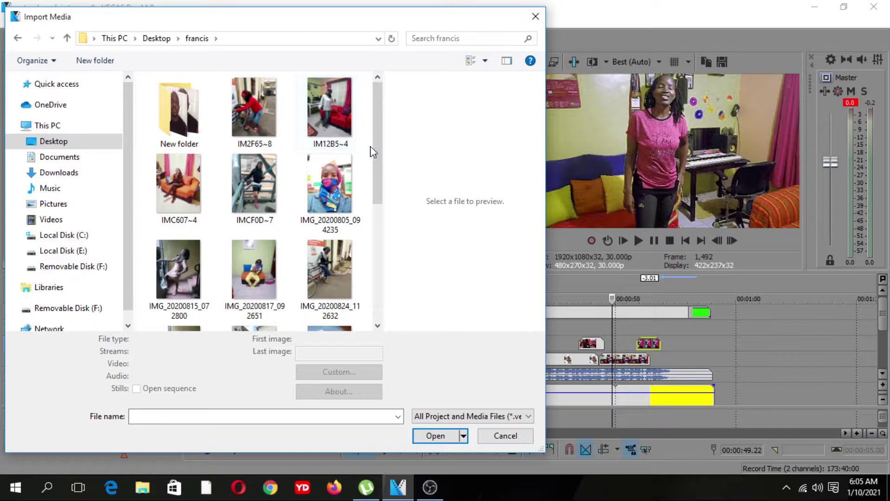
# Select the three IMG_20201229 photos together with IMG_20201224_144202, IMG_20201122_094540 and IMG_20200817_092651
pyautogui.moveTo(377, 151); pyautogui.dragTo(374, 260)
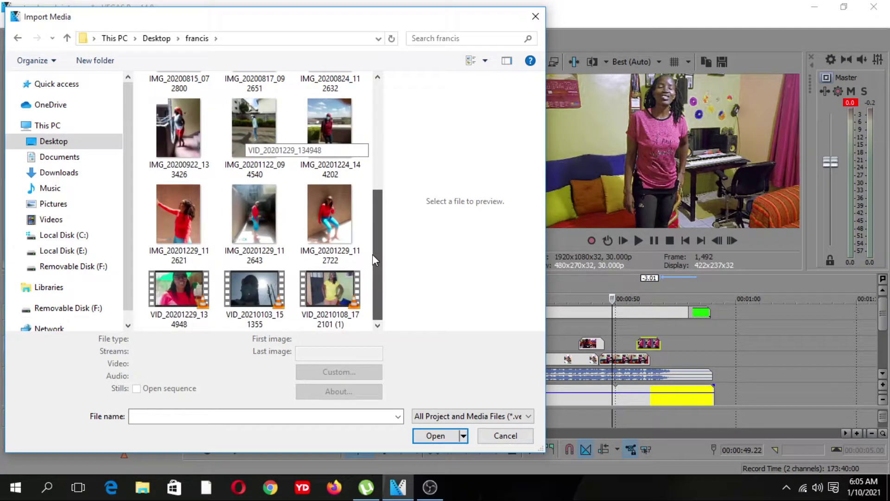
pyautogui.moveTo(376, 292); pyautogui.dragTo(177, 191)
pyautogui.moveTo(374, 218); pyautogui.dragTo(391, 177)
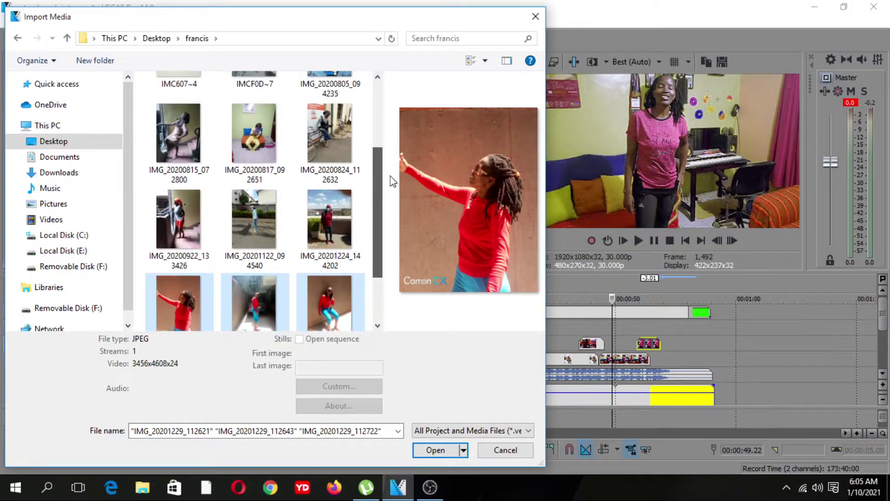
pyautogui.keyDown('ctrl'); pyautogui.click(333, 215); pyautogui.keyUp('ctrl')
pyautogui.keyDown('ctrl'); pyautogui.click(263, 210); pyautogui.keyUp('ctrl')
pyautogui.keyDown('ctrl'); pyautogui.click(258, 158); pyautogui.keyUp('ctrl')
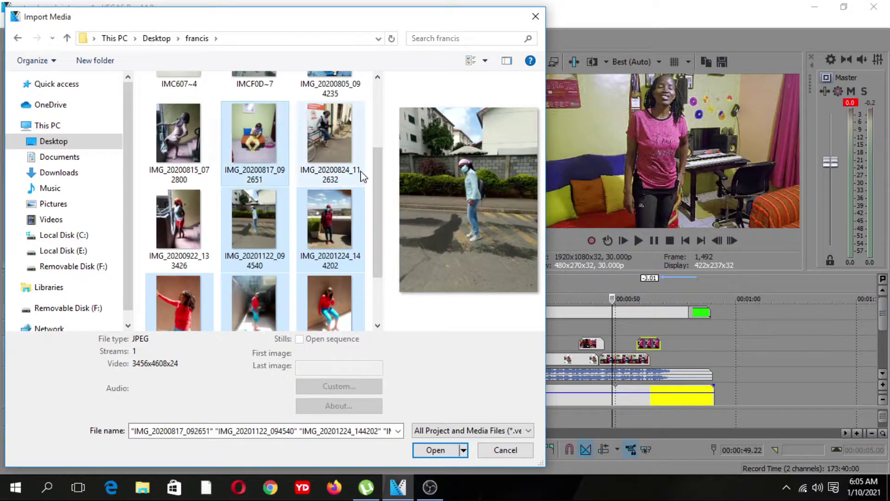
# Add IMG_20200805_094235, IMCF0D~7, IMC607~4, IM12B5~4 and IM2F65~8 to the selection and import all selected photos
pyautogui.moveTo(378, 162); pyautogui.dragTo(385, 128)
pyautogui.keyDown('ctrl'); pyautogui.click(330, 144); pyautogui.keyUp('ctrl')
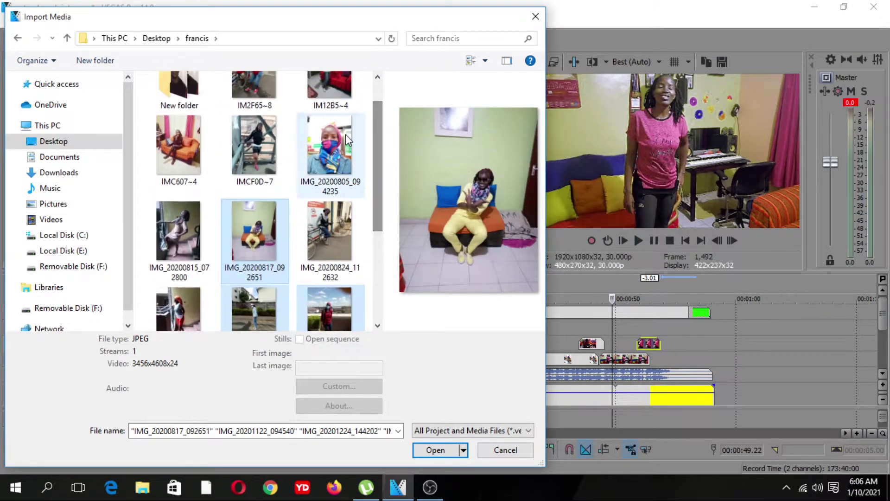
pyautogui.keyDown('ctrl'); pyautogui.click(250, 142); pyautogui.keyUp('ctrl')
pyautogui.keyDown('ctrl'); pyautogui.click(198, 146); pyautogui.keyUp('ctrl')
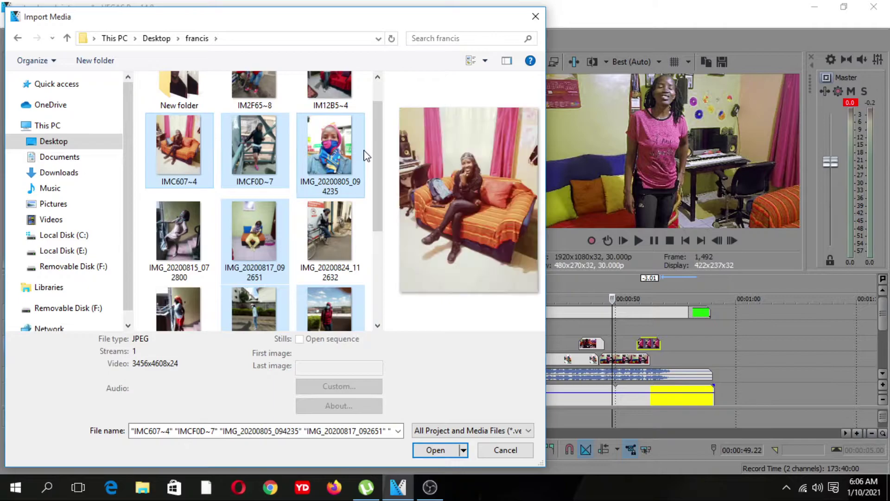
pyautogui.moveTo(376, 152); pyautogui.dragTo(376, 134)
pyautogui.keyDown('ctrl'); pyautogui.click(332, 116); pyautogui.keyUp('ctrl')
pyautogui.keyDown('ctrl'); pyautogui.click(256, 139); pyautogui.keyUp('ctrl')
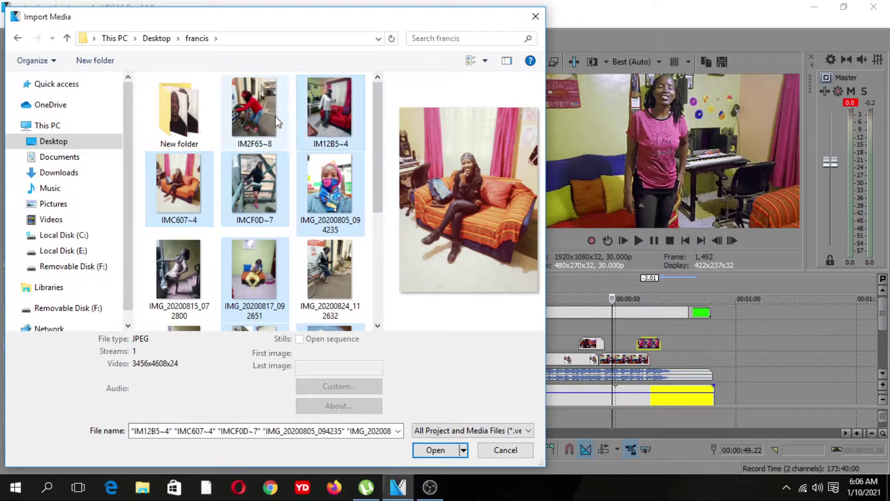
pyautogui.click(441, 451)
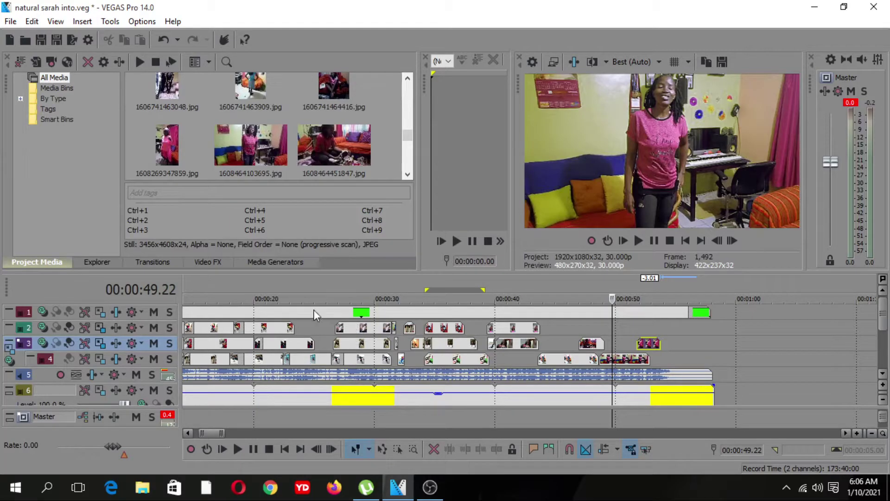
# Add IMG_20201229_112722.jpg to track 2 at about 43 seconds, overlapping the end of the previous image by 25 frames
pyautogui.click(542, 336)
pyautogui.press('space')
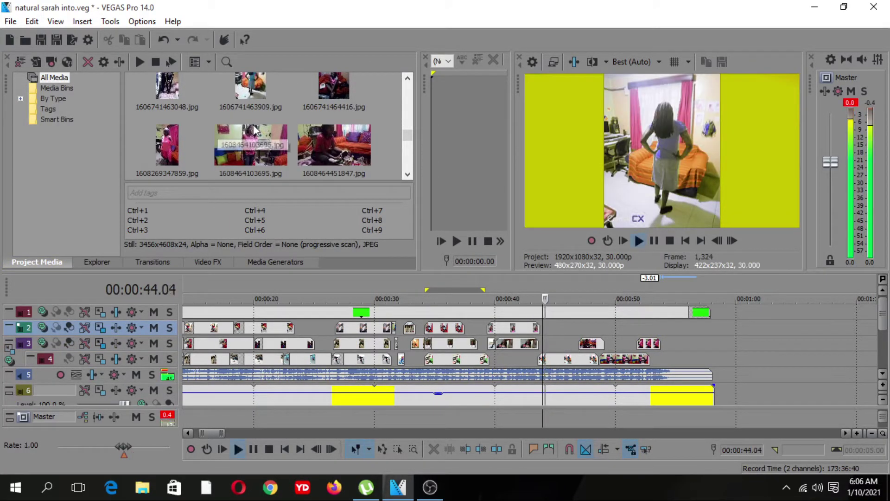
pyautogui.moveTo(408, 142)
pyautogui.mouseDown()
pyautogui.moveTo(408, 169)
pyautogui.moveTo(410, 154)
pyautogui.mouseUp()
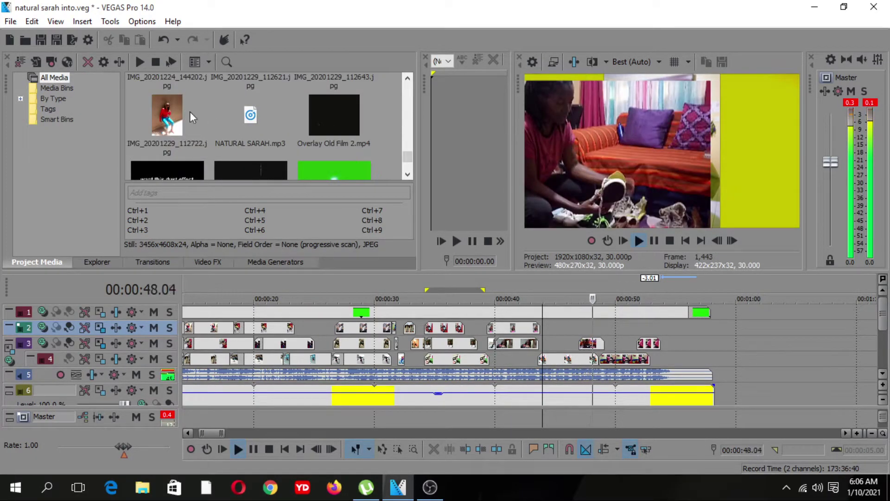
pyautogui.click(522, 355)
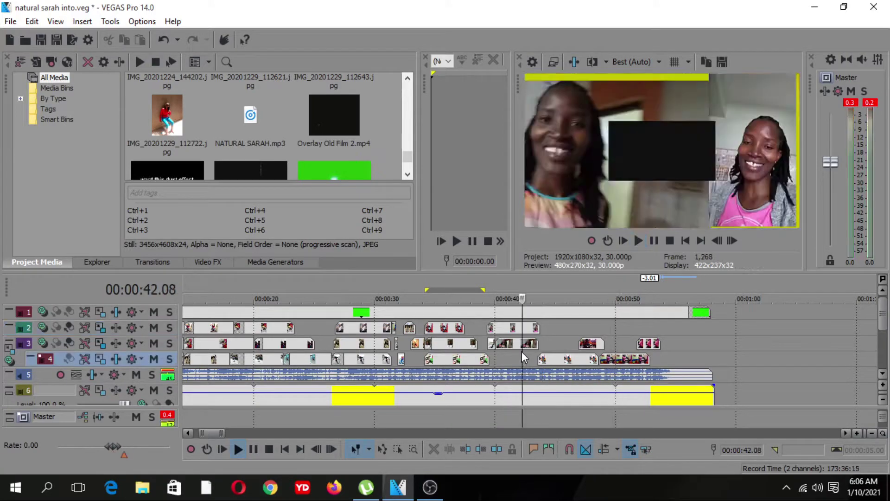
pyautogui.moveTo(168, 121); pyautogui.dragTo(512, 327)
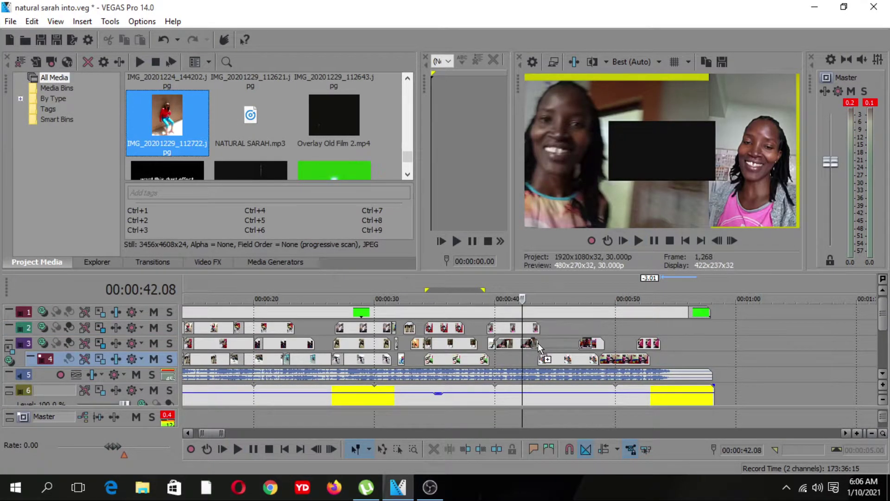
pyautogui.moveTo(550, 329); pyautogui.dragTo(533, 329)
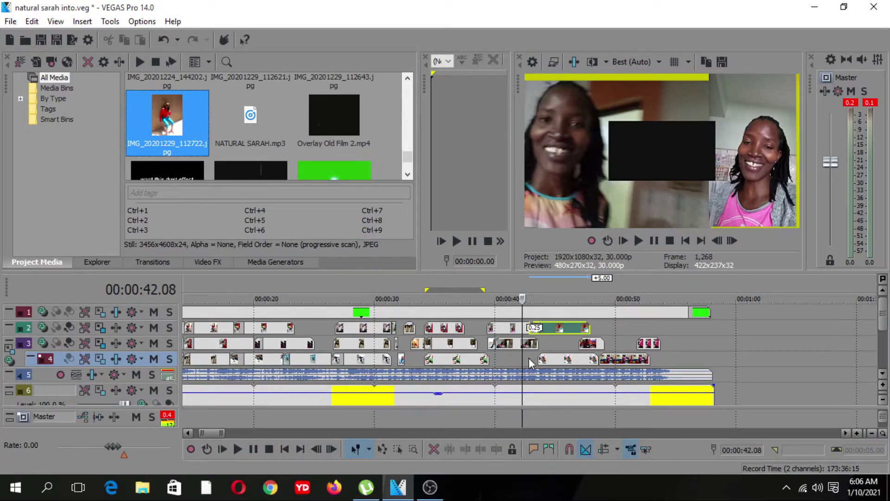
# Trim 29 frames off the end of the last track 2 image, replaying from 42 seconds 24 frames
pyautogui.click(531, 362)
pyautogui.press('space')
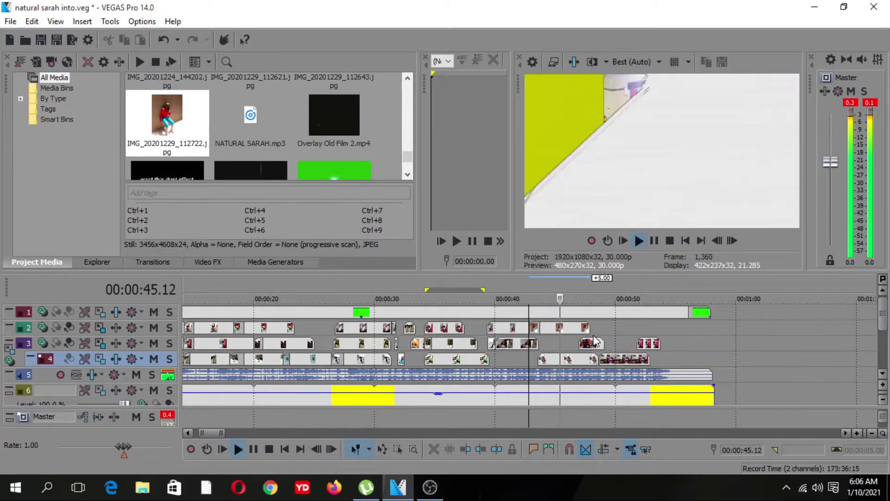
pyautogui.moveTo(581, 329); pyautogui.dragTo(576, 330)
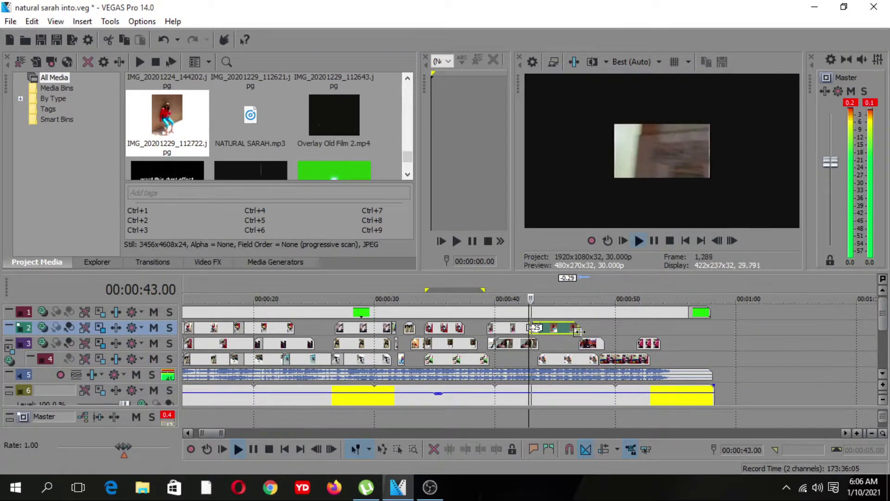
pyautogui.press('space')
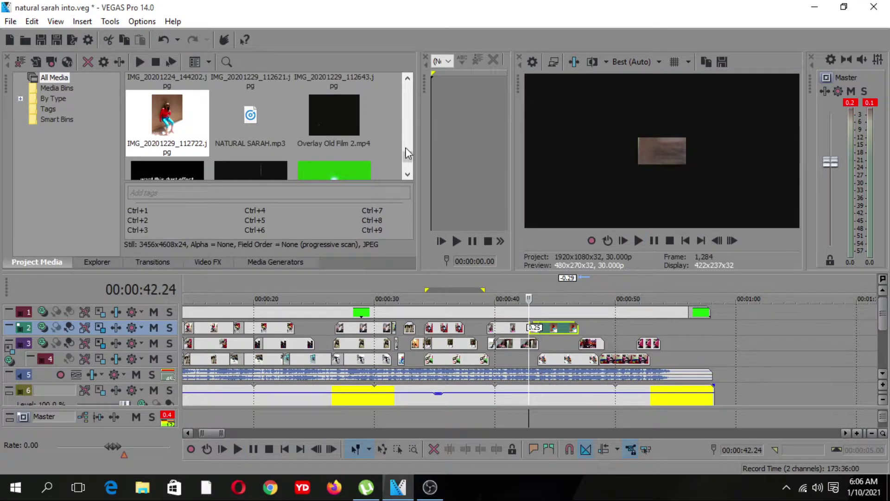
# Add IMG_20201229_112643.jpg to track 3 in the gap at about 43 seconds and preview from 42 seconds 24 frames
pyautogui.scroll(2, 407, 149)
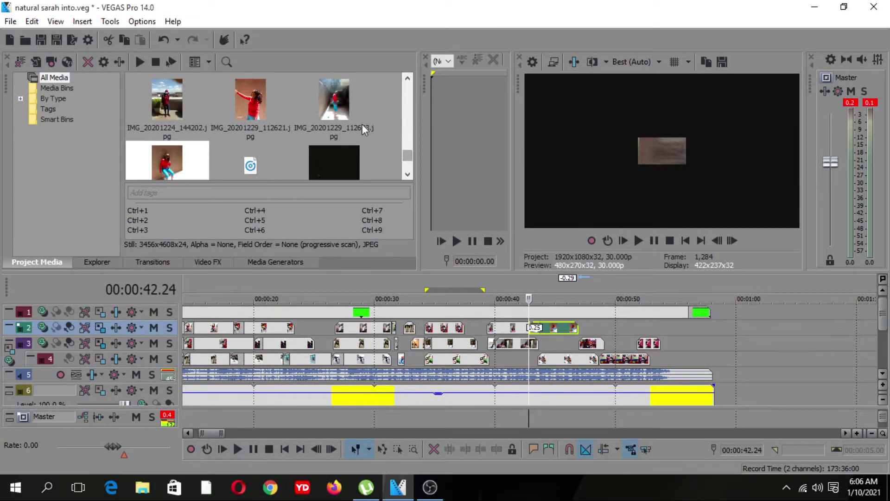
pyautogui.moveTo(343, 108); pyautogui.dragTo(529, 345)
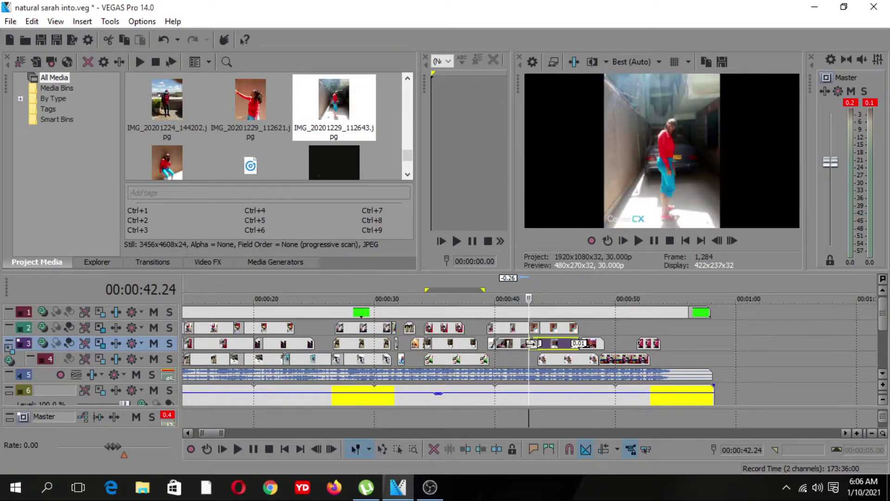
pyautogui.press('space')
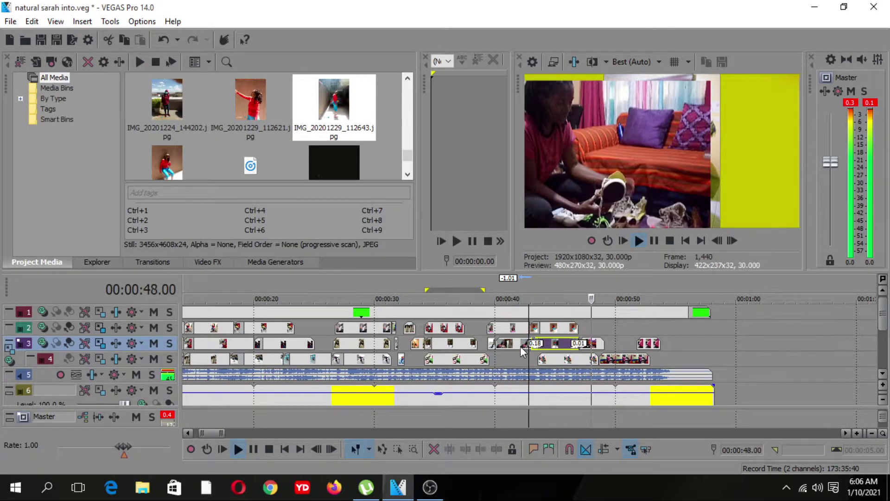
# Add IMG_20201229_112621.jpg to track 4 at about 54 seconds, trim 19 frames off its end to match the music, and preview it
pyautogui.moveTo(239, 89); pyautogui.dragTo(540, 337)
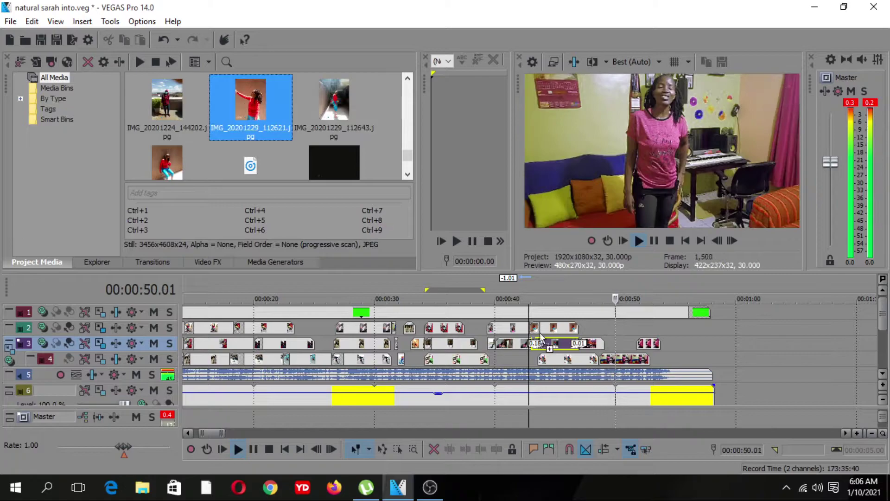
pyautogui.moveTo(688, 364); pyautogui.dragTo(666, 364)
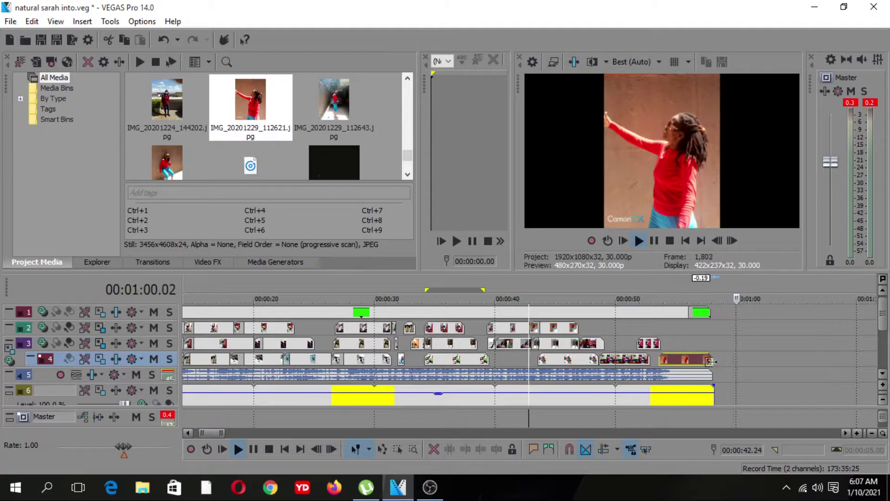
pyautogui.moveTo(720, 362); pyautogui.dragTo(710, 381)
pyautogui.press('space')
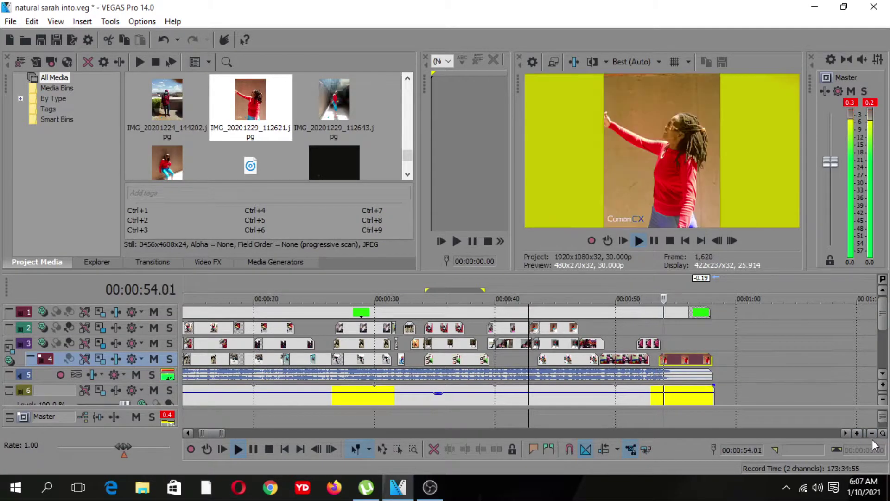
# Play the slideshow from the beginning to check the three image tracks for gaps
pyautogui.click(872, 434)
pyautogui.click(872, 433)
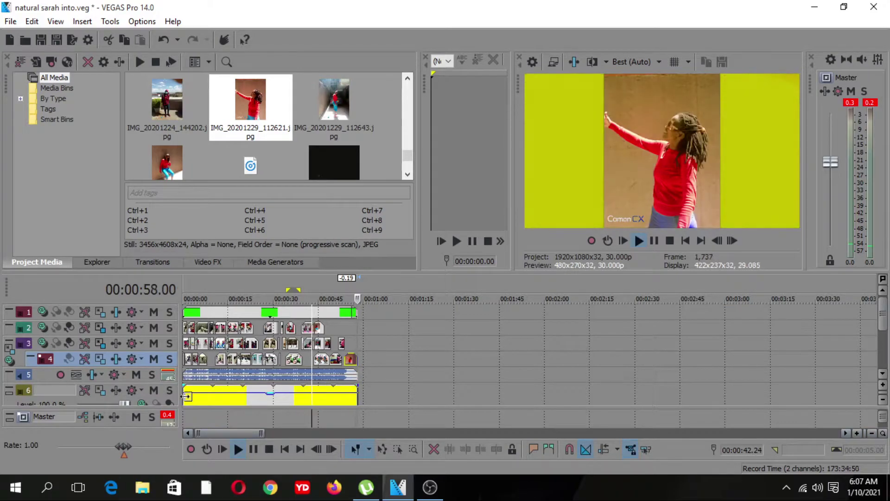
pyautogui.click(185, 397)
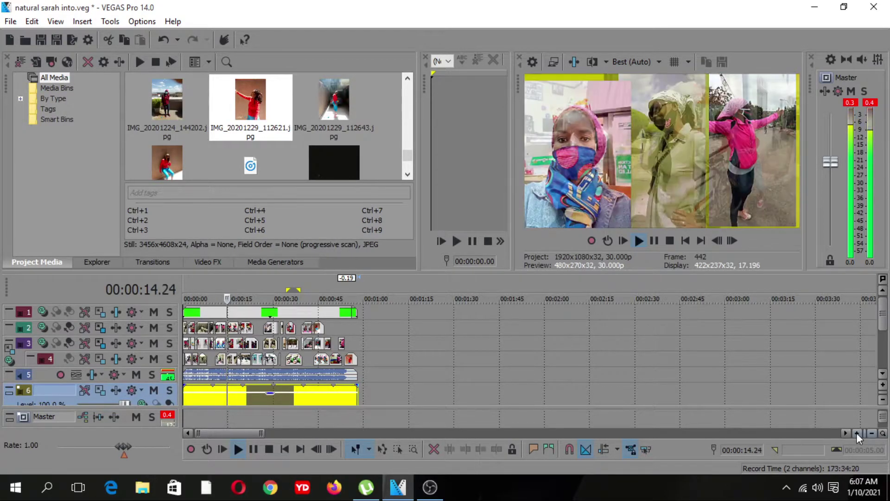
pyautogui.click(857, 433)
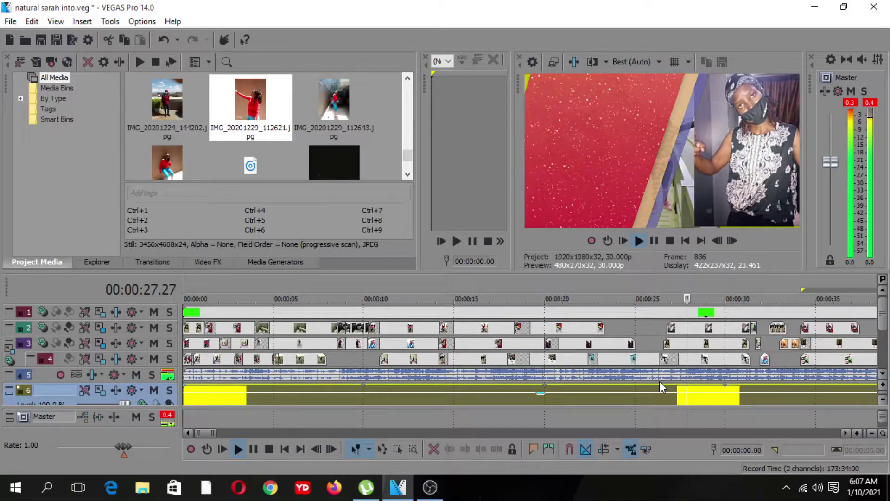
# Add IMG_20201229_112643.jpg to the track 2 gap at about 25 seconds, shorten it to fit, and preview from 24 seconds 22 frames
pyautogui.click(614, 327)
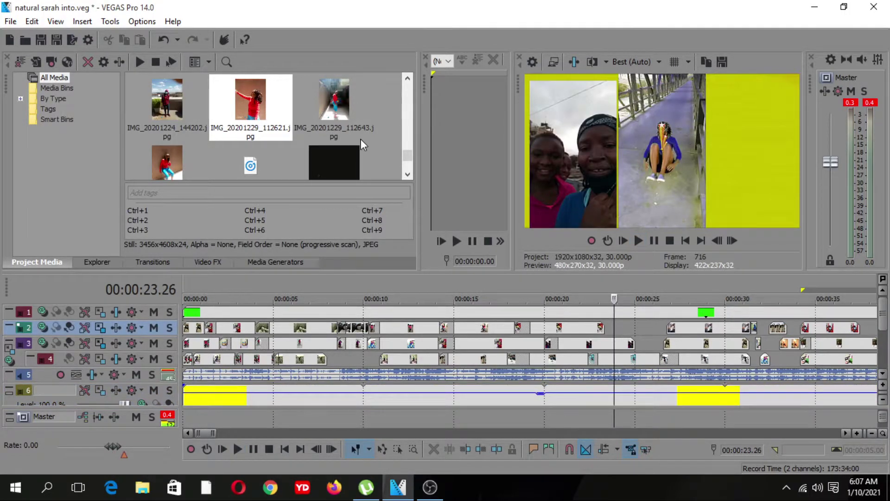
pyautogui.moveTo(328, 113); pyautogui.dragTo(586, 298)
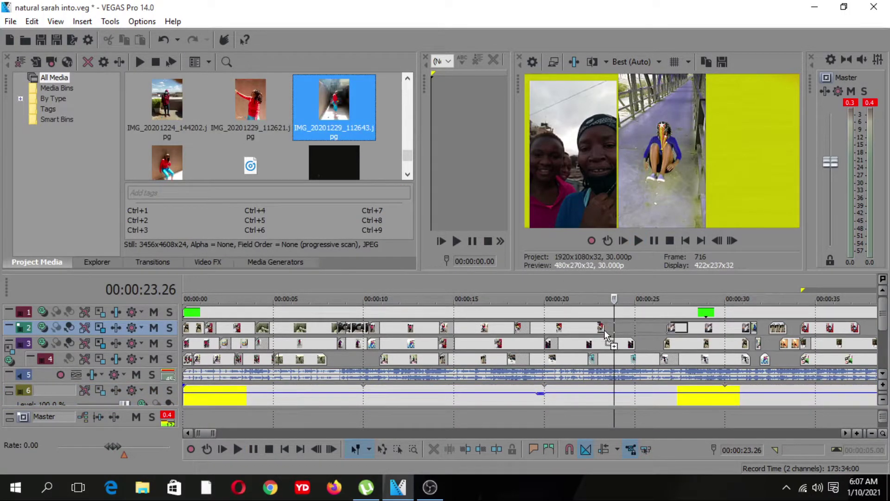
pyautogui.moveTo(627, 337); pyautogui.dragTo(648, 340)
pyautogui.moveTo(709, 342); pyautogui.dragTo(648, 333)
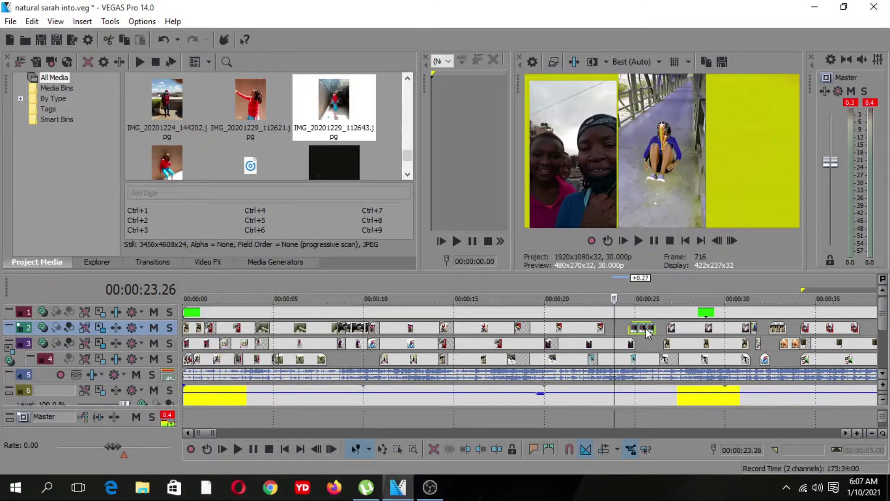
pyautogui.click(630, 331)
pyautogui.press('space')
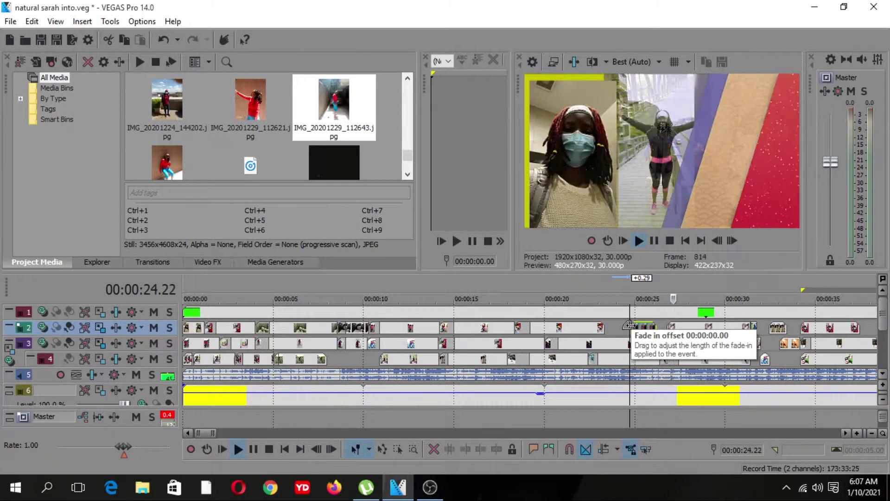
pyautogui.press('space')
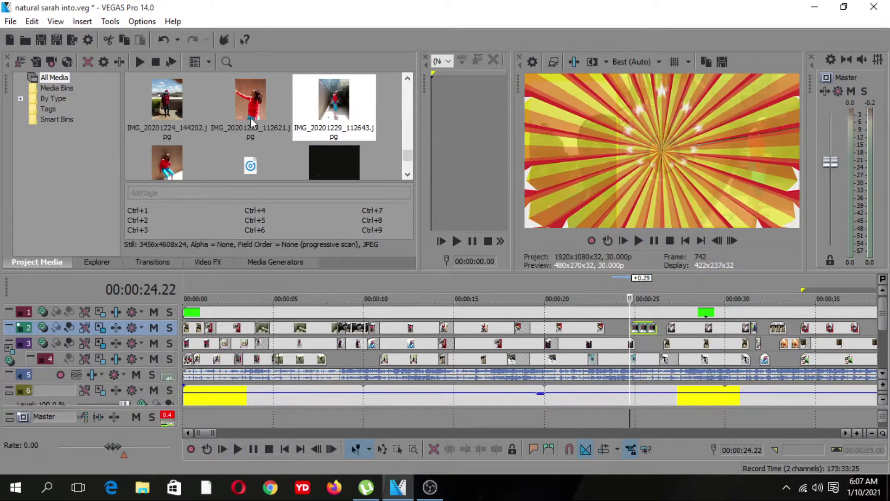
# Add IMG_20201224_144202.jpg to track 3 in the gap at about 25 seconds
pyautogui.moveTo(166, 109); pyautogui.dragTo(535, 324)
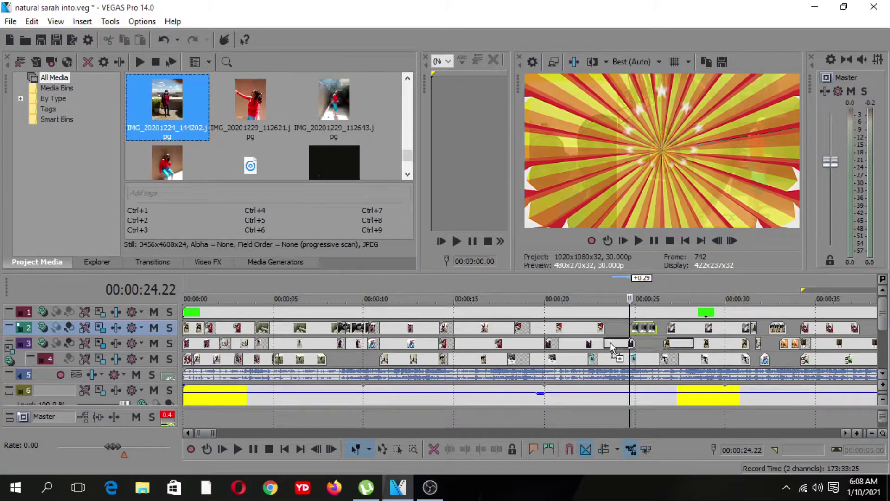
# Place IMG_20201224_144202.jpg in the gap on track 3 at about 25 seconds and play back that section
pyautogui.moveTo(613, 348); pyautogui.dragTo(656, 344)
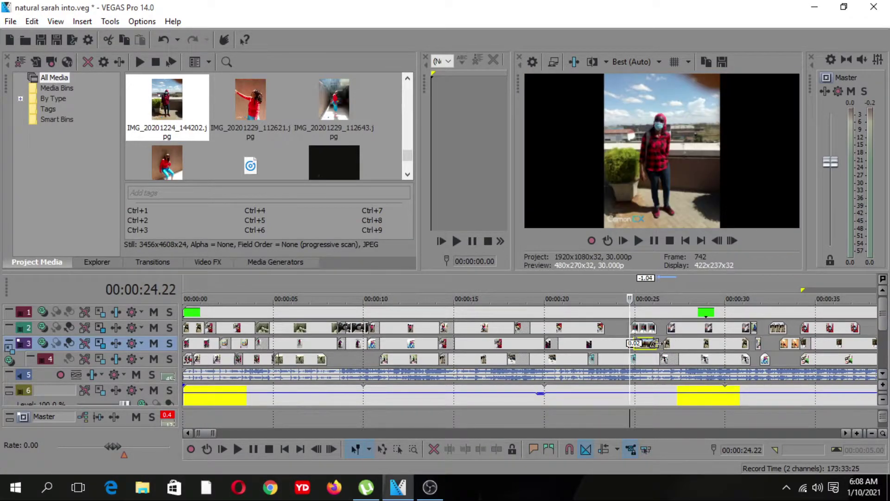
pyautogui.press('space')
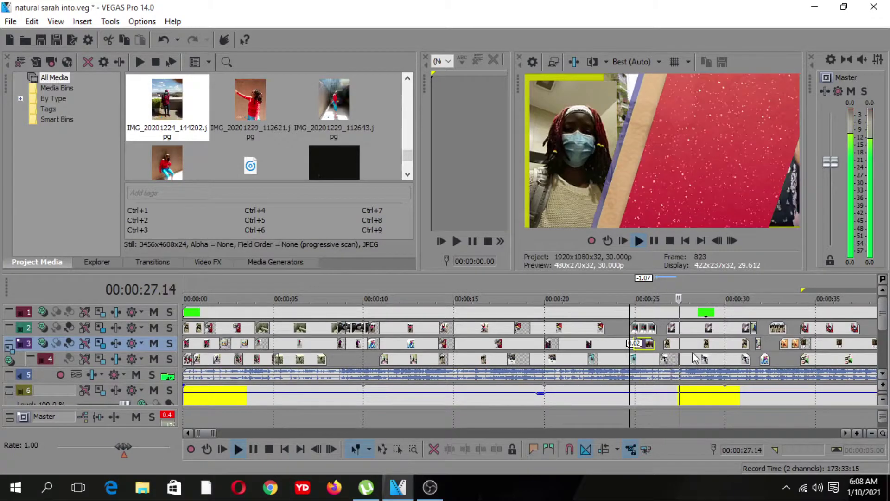
pyautogui.press('space')
pyautogui.press('space')
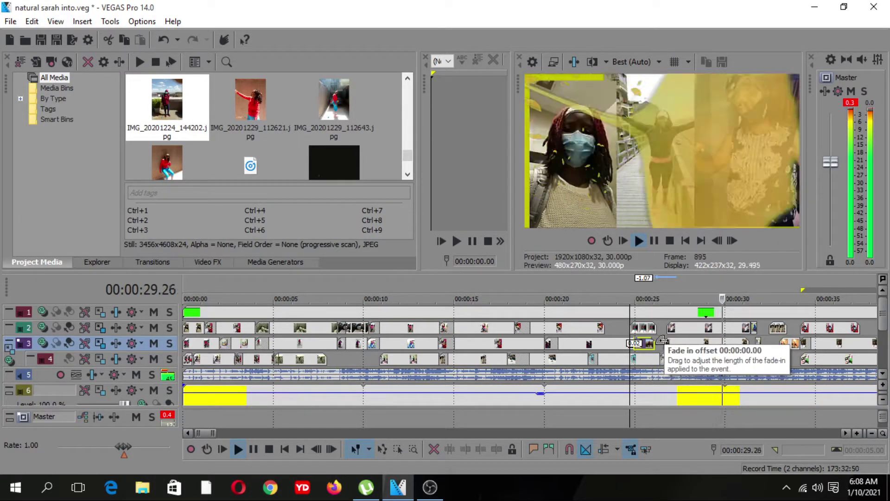
pyautogui.moveTo(408, 161); pyautogui.dragTo(408, 159)
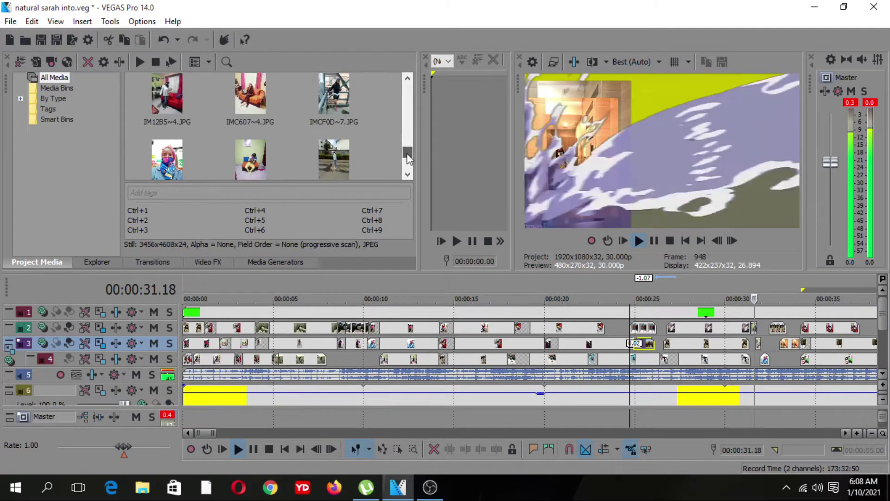
# Stop playback at about 8 seconds and add the VEGAS Color Corrector after Sharpen in the video output effects
pyautogui.click(333, 358)
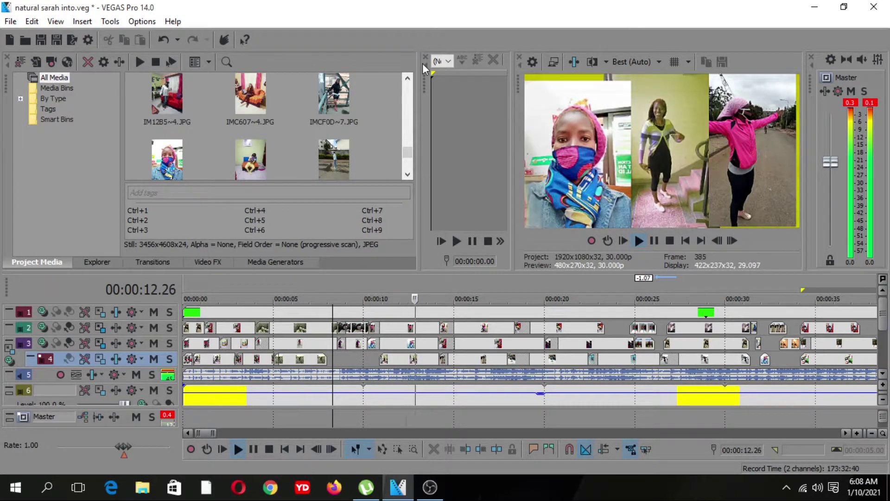
pyautogui.press('space')
pyautogui.click(573, 63)
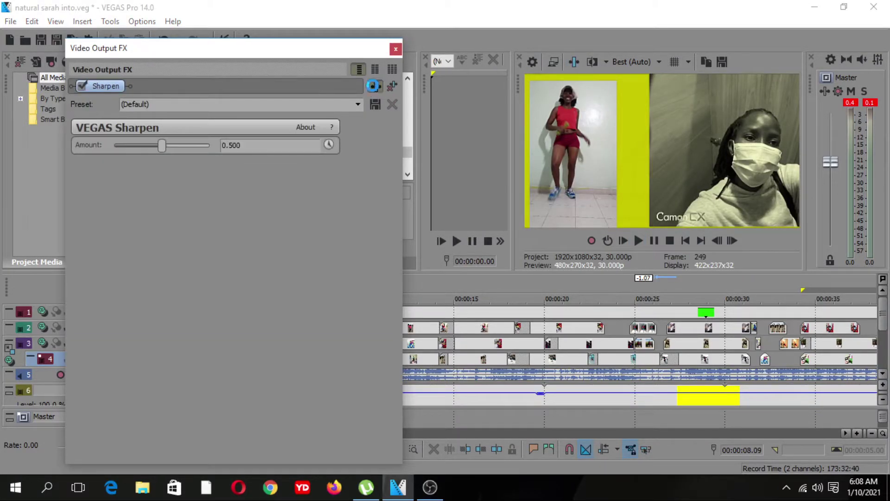
pyautogui.click(373, 86)
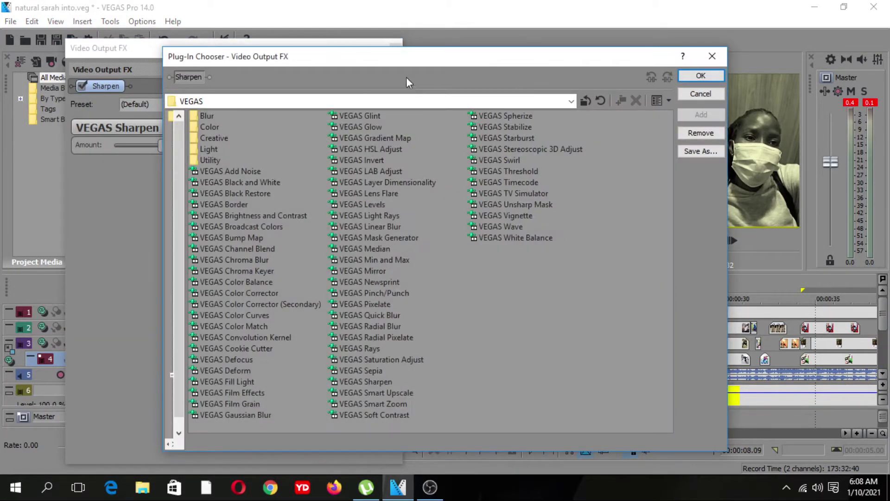
pyautogui.doubleClick(260, 294)
pyautogui.click(702, 76)
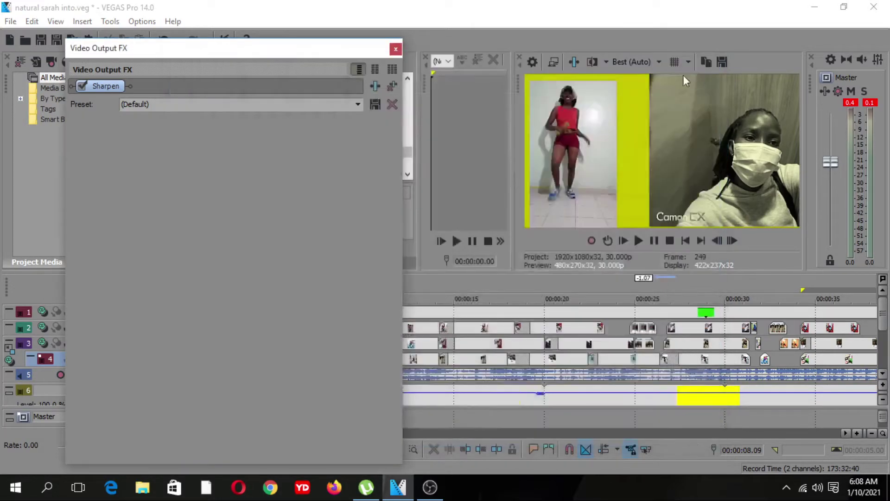
# Set the output Color Corrector's saturation to 1.408 and gamma to 1.238
pyautogui.moveTo(392, 191); pyautogui.dragTo(383, 345)
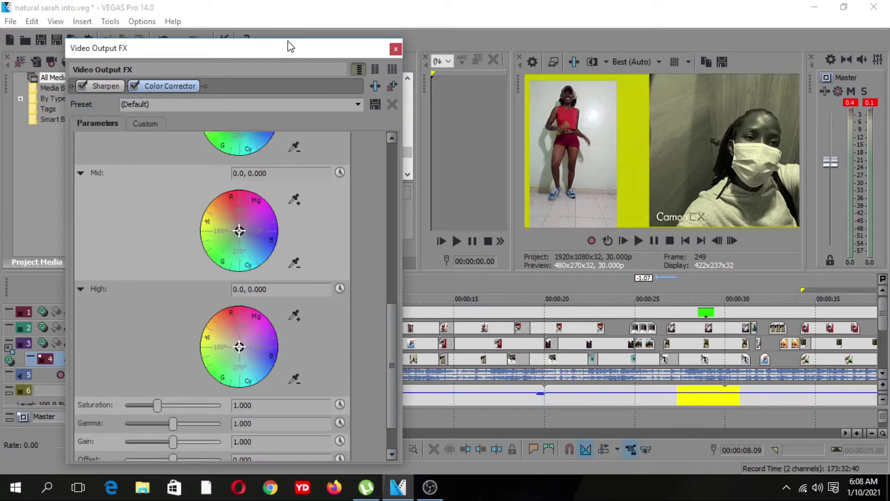
pyautogui.moveTo(299, 44); pyautogui.dragTo(298, 45)
pyautogui.moveTo(297, 85); pyautogui.dragTo(420, 56)
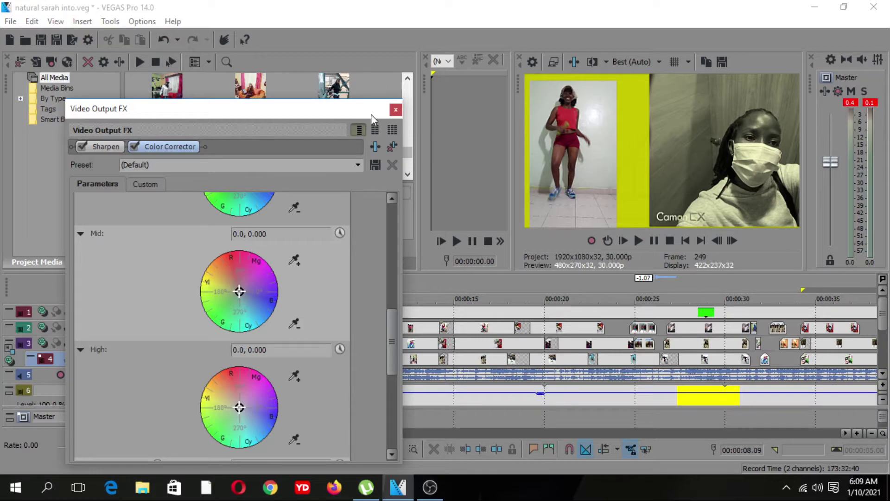
pyautogui.scroll(-1, 380, 419)
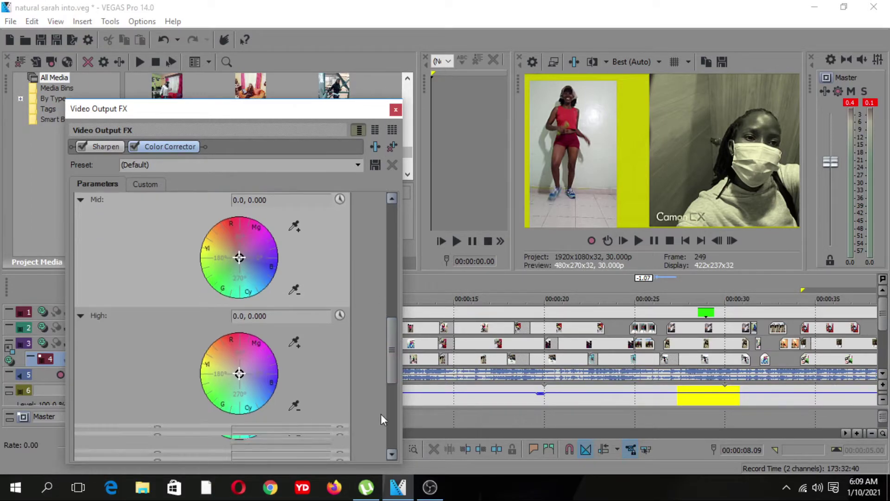
pyautogui.scroll(-1, 381, 414)
pyautogui.moveTo(158, 394); pyautogui.dragTo(185, 419)
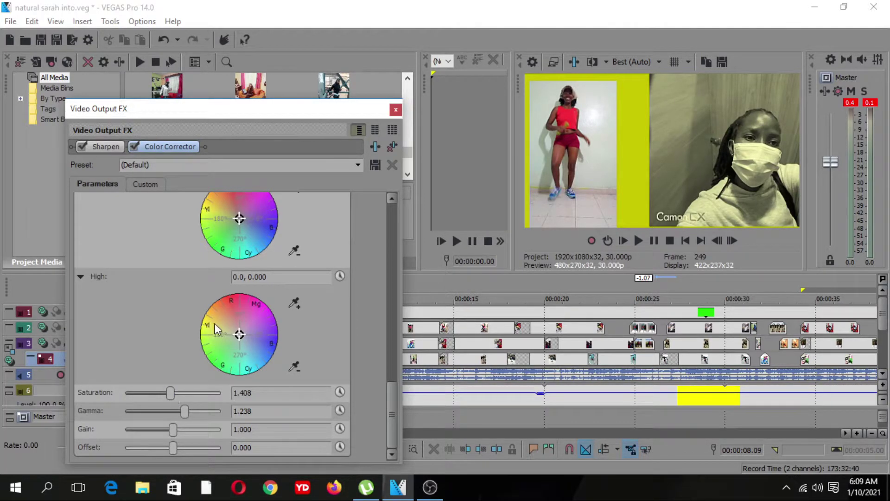
# Add VEGAS Unsharp Mask to the video output effects with the Light preset
pyautogui.click(375, 146)
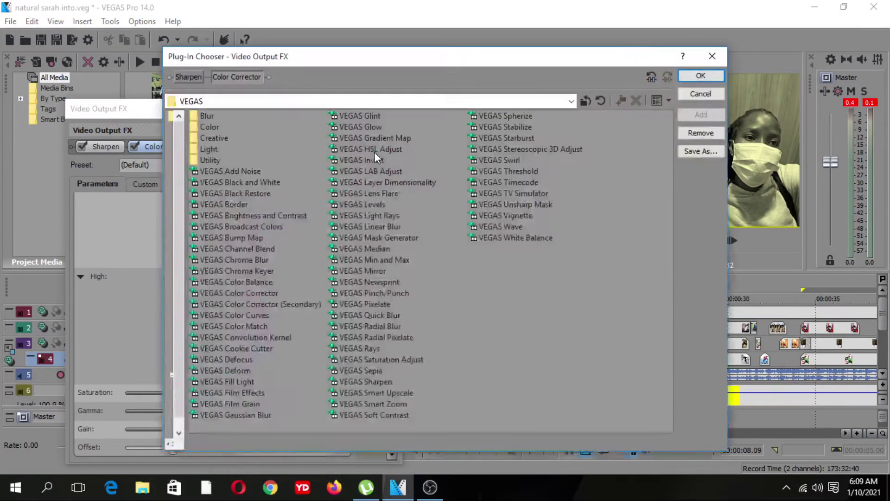
pyautogui.doubleClick(523, 205)
pyautogui.click(701, 75)
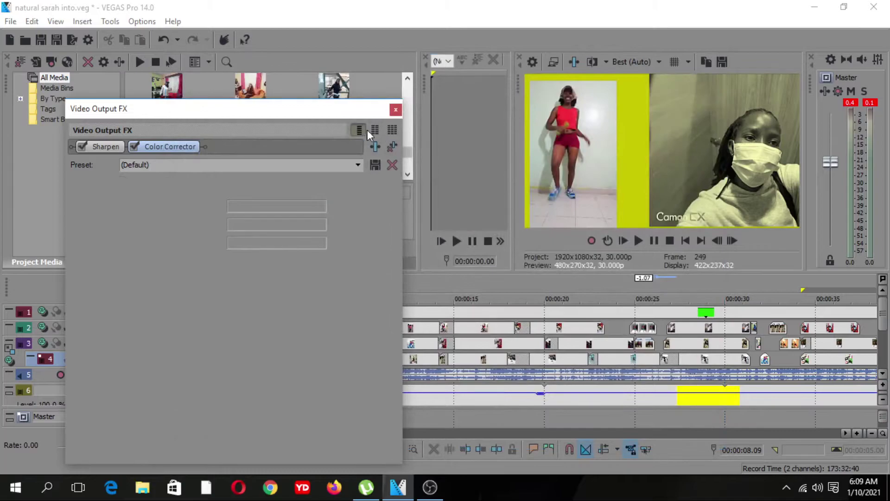
pyautogui.click(359, 164)
pyautogui.click(295, 186)
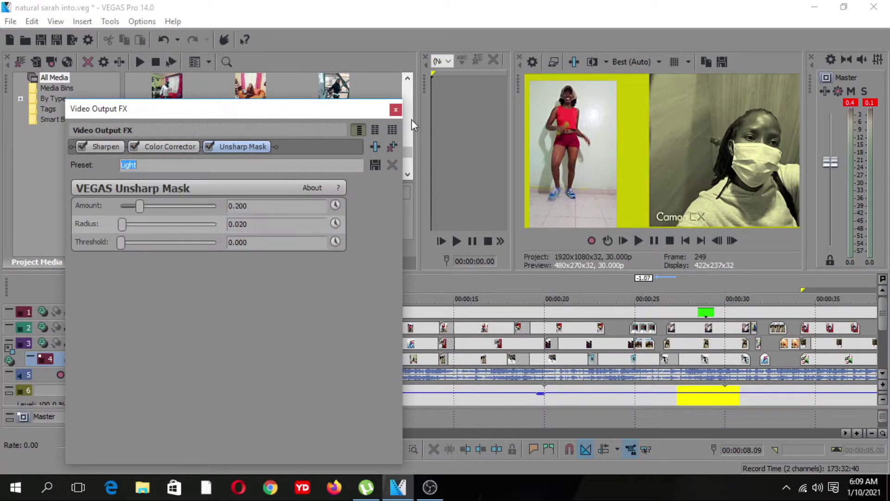
pyautogui.click(396, 109)
# Play back the project from about 8 seconds to check the output effects with the whole timeline in view
pyautogui.press('space')
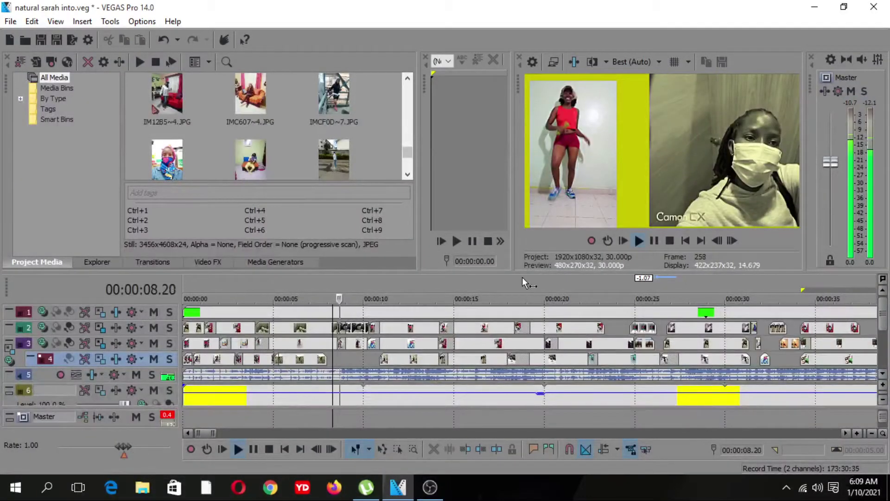
pyautogui.click(872, 434)
pyautogui.click(872, 432)
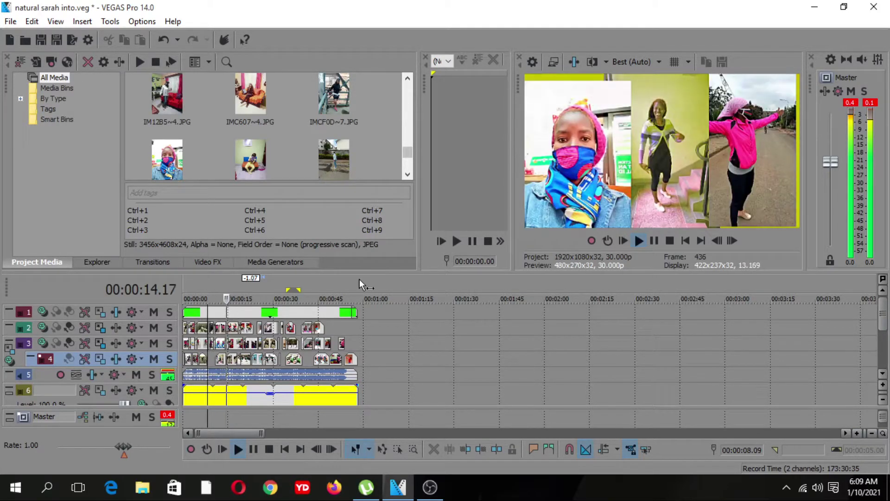
# Set the output Color Corrector's gamma to 0.993 and play back the result
pyautogui.click(574, 62)
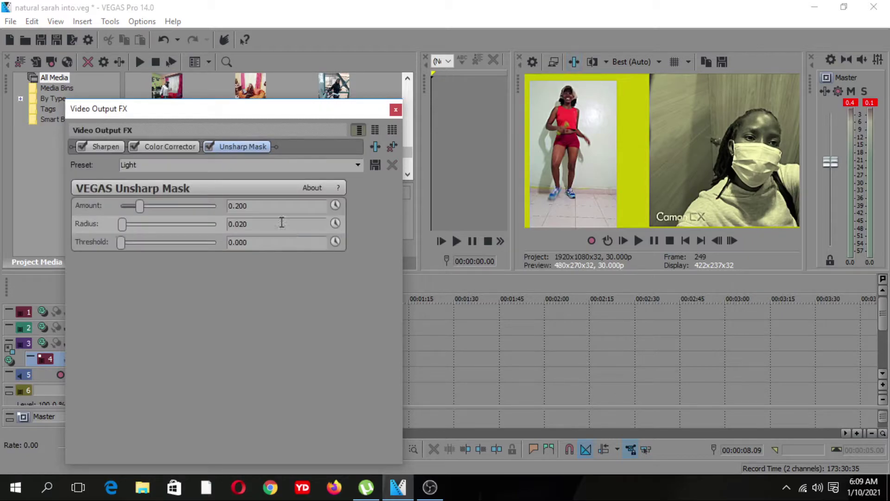
pyautogui.click(168, 147)
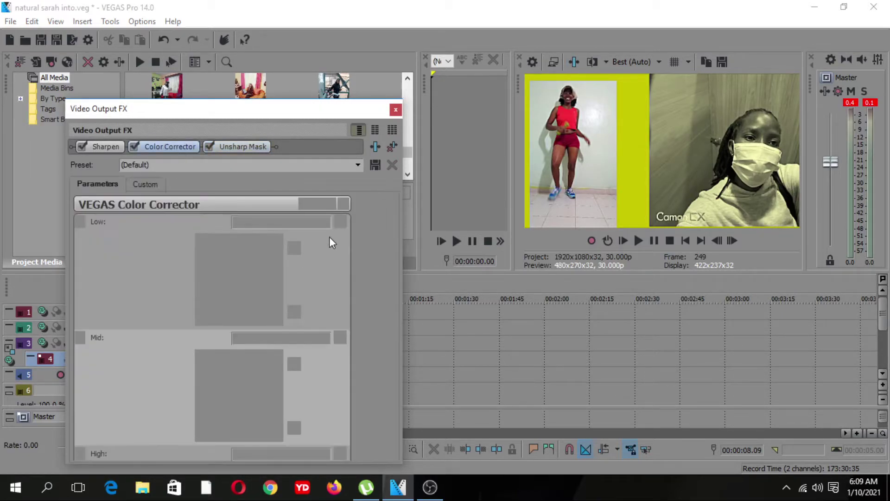
pyautogui.scroll(-5, 386, 223)
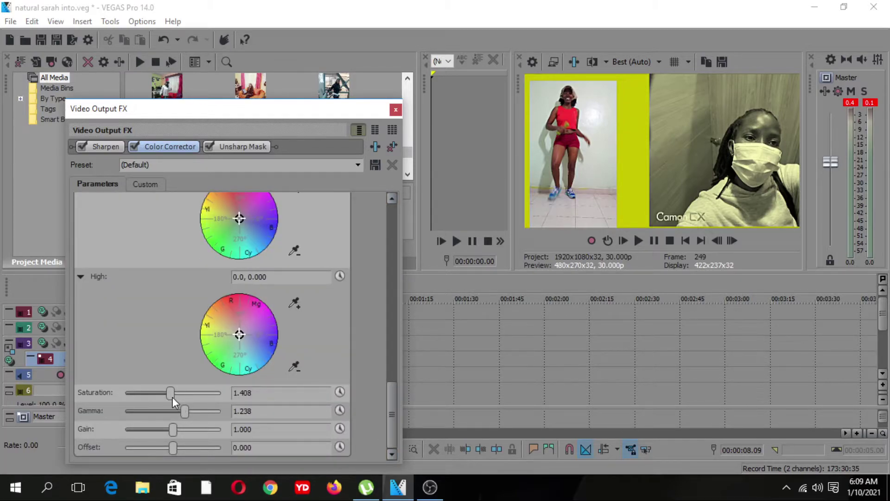
pyautogui.moveTo(180, 410); pyautogui.dragTo(172, 410)
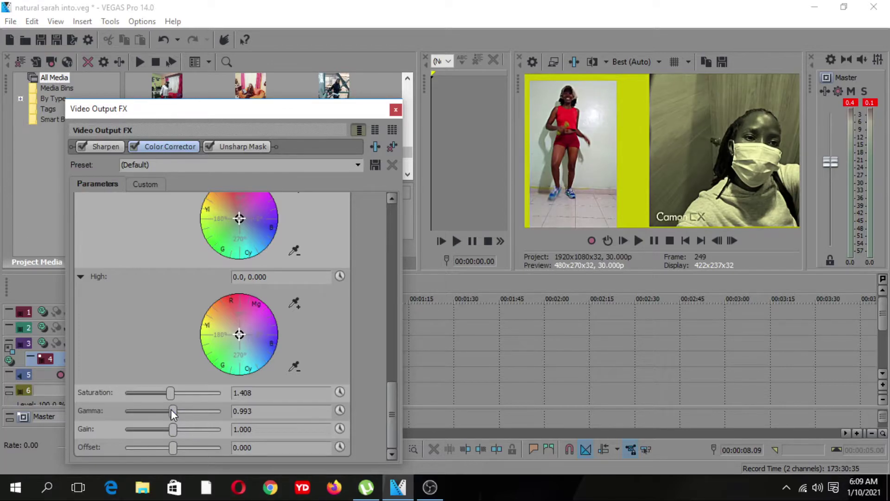
pyautogui.click(397, 111)
pyautogui.press('space')
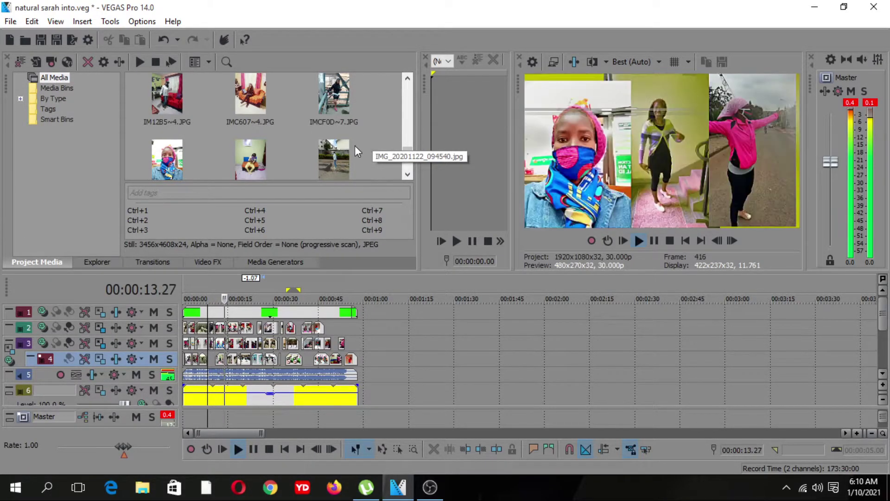
# Play back the project from the start with all tracks minimized to review the corrected look
pyautogui.click(178, 393)
pyautogui.press('space')
pyautogui.press('space')
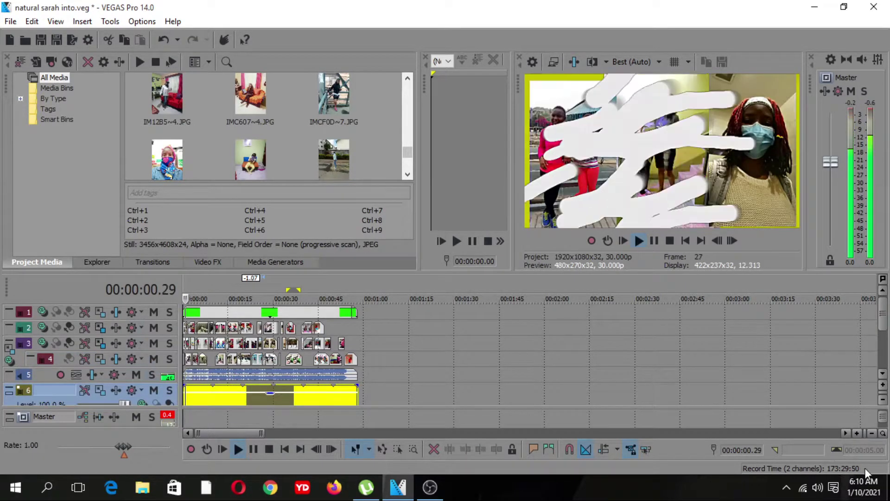
pyautogui.click(884, 416)
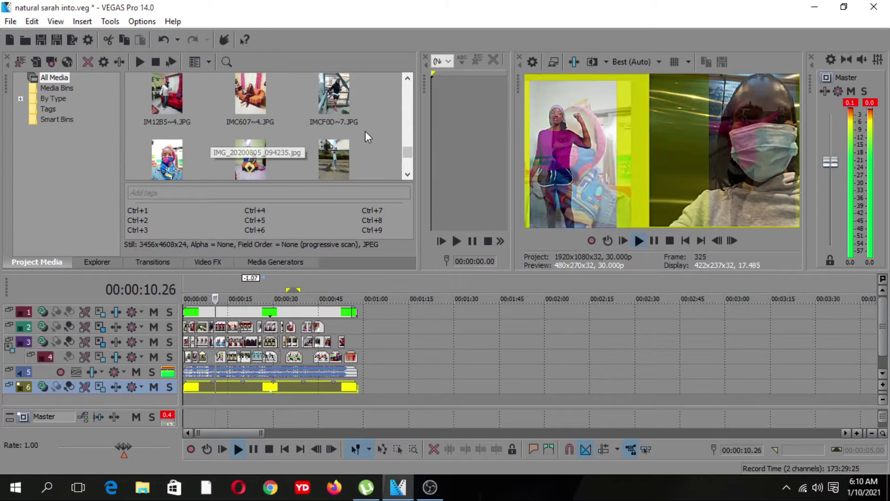
pyautogui.press('space')
# Add Color Glitch Overlay.mp4 on a new track above all others and delete its audio track
pyautogui.moveTo(408, 149); pyautogui.dragTo(410, 138)
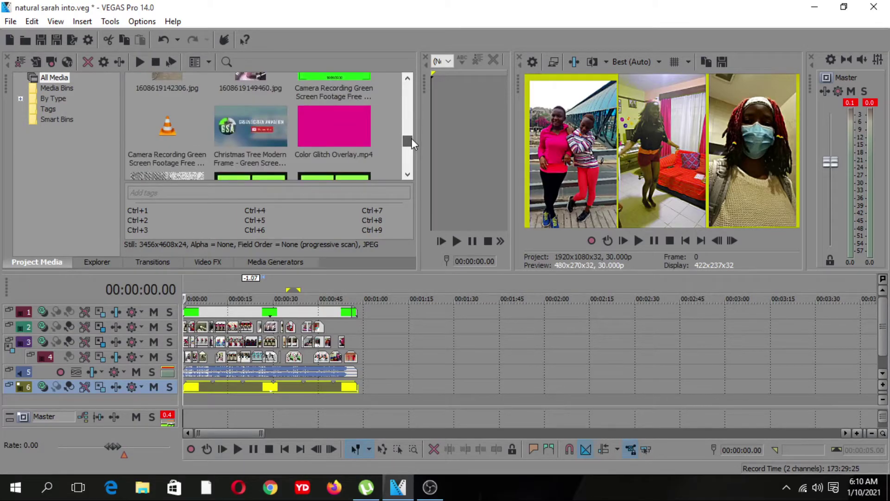
pyautogui.scroll(-1, 411, 138)
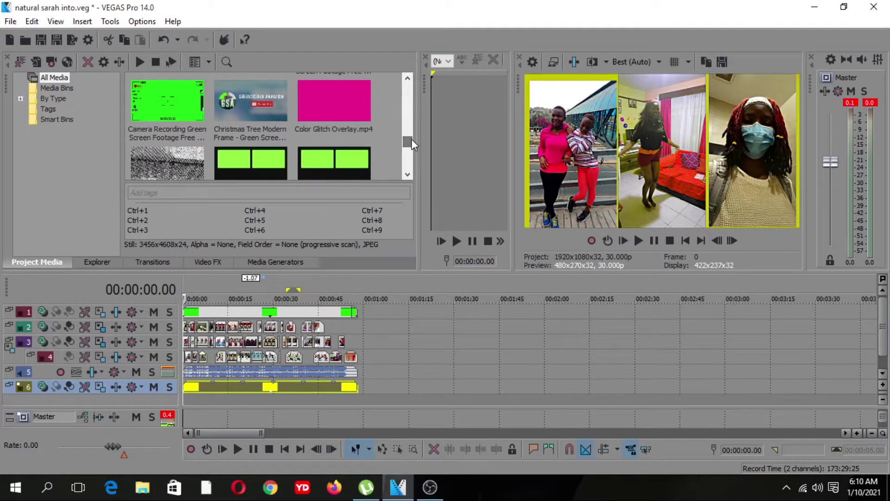
pyautogui.moveTo(325, 115)
pyautogui.mouseDown()
pyautogui.moveTo(265, 284)
pyautogui.moveTo(234, 297)
pyautogui.mouseUp()
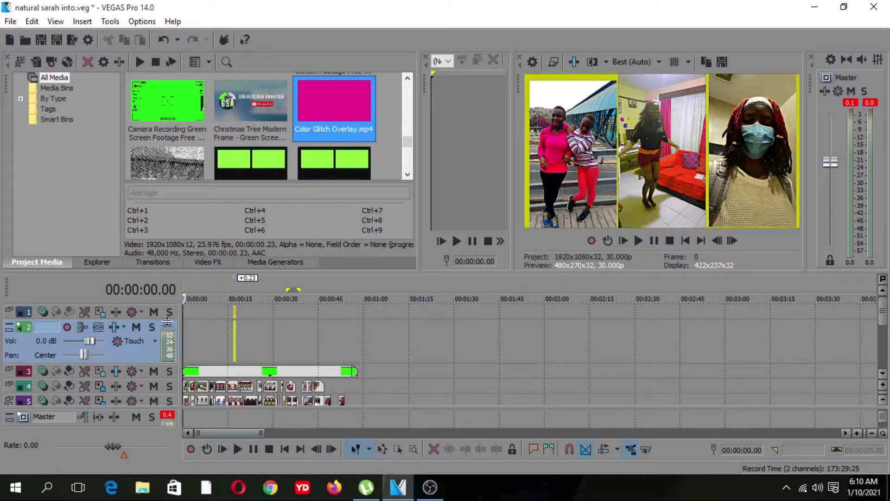
pyautogui.click(857, 433)
pyautogui.click(856, 433)
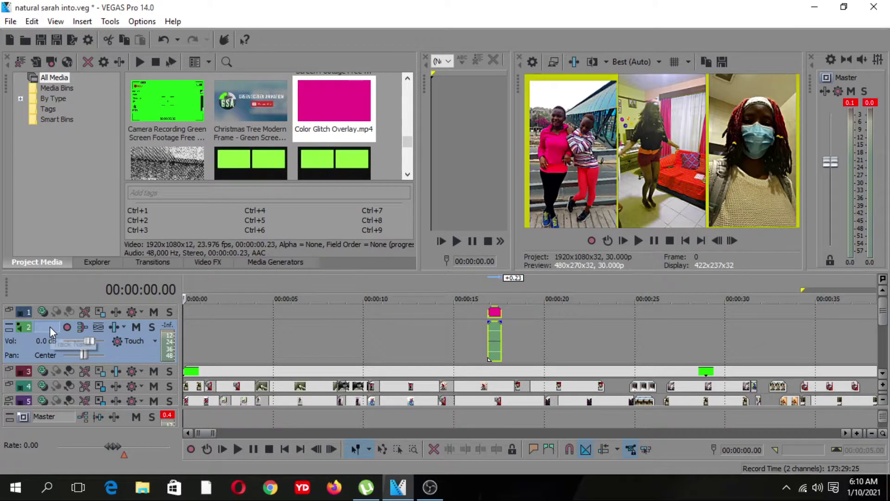
pyautogui.press('Delete')
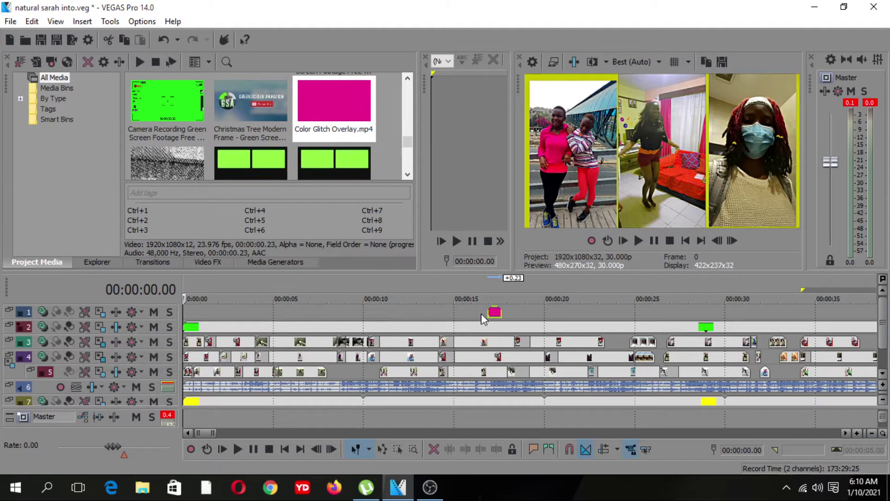
# Move the color glitch overlay to about 00:00:04.21 on the timeline and play back that section
pyautogui.moveTo(495, 317); pyautogui.dragTo(203, 313)
pyautogui.click(199, 307)
pyautogui.press('space')
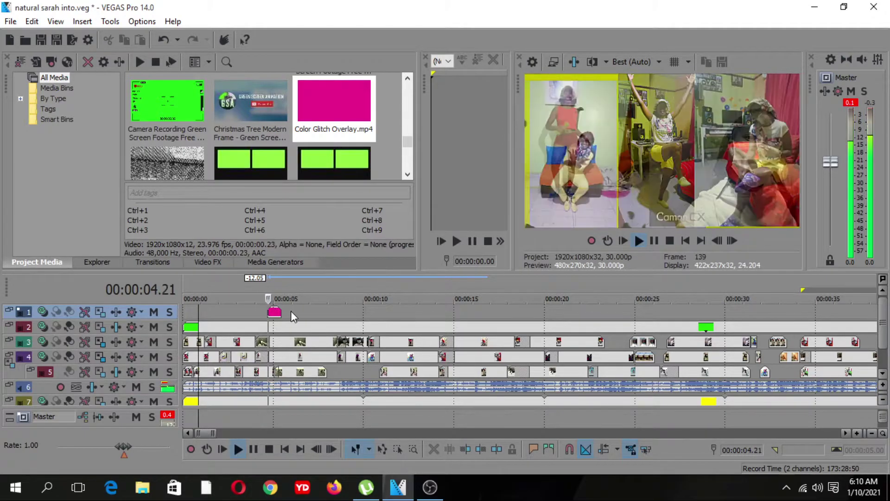
# Expand the glitch overlay's track and set its level to 56.1 %
pyautogui.click(201, 309)
pyautogui.doubleClick(158, 314)
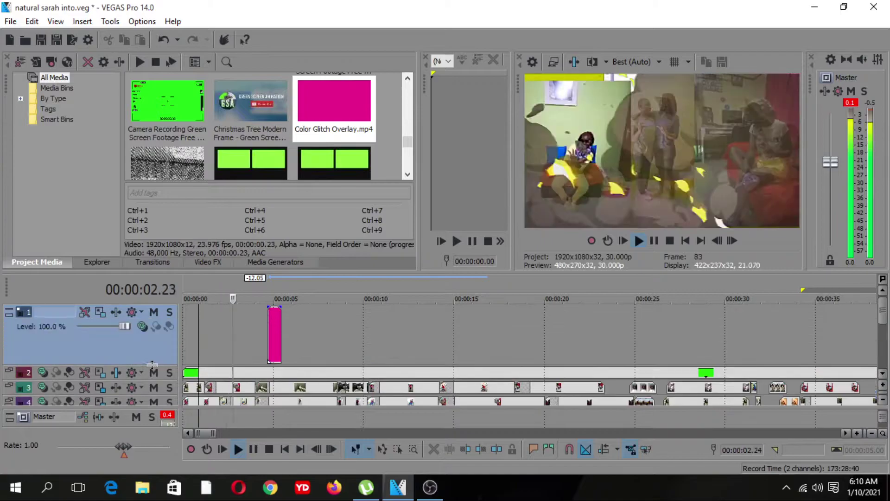
pyautogui.press('space')
pyautogui.moveTo(123, 323); pyautogui.dragTo(103, 324)
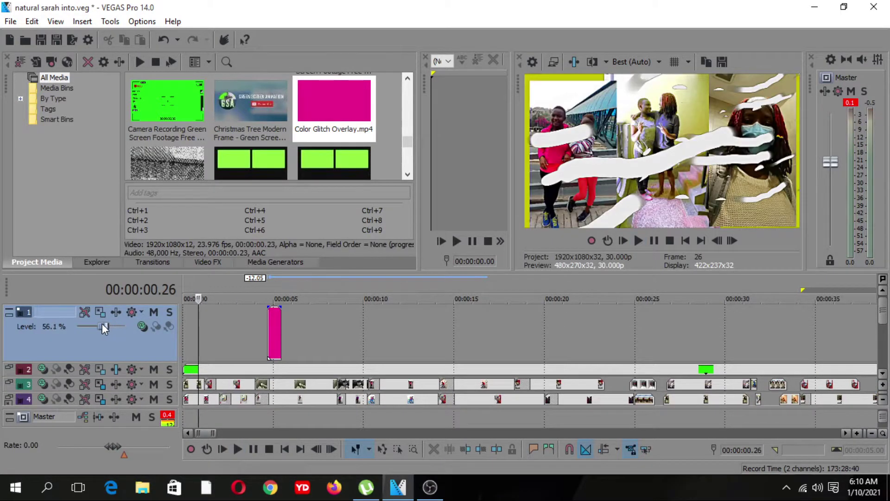
# Preview the glitch overlay from about 4 seconds and copy it to about 10.5 seconds on the same track
pyautogui.click(250, 354)
pyautogui.press('space')
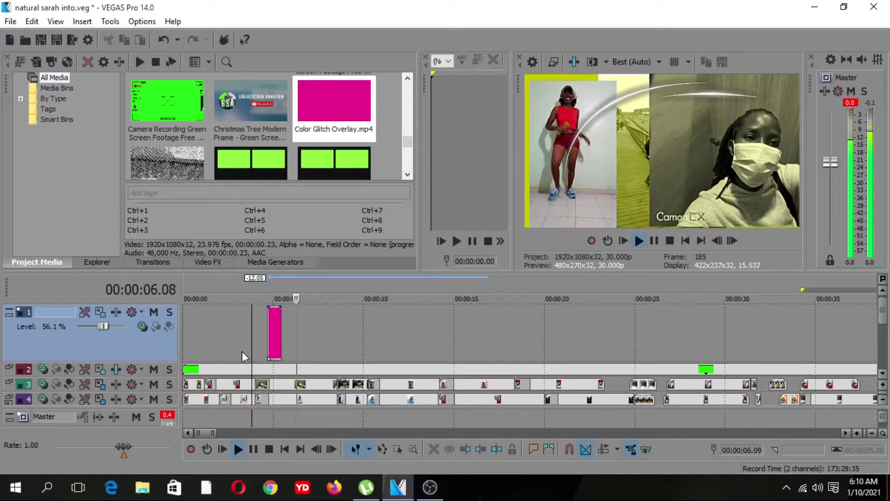
pyautogui.press('space')
pyautogui.press('space')
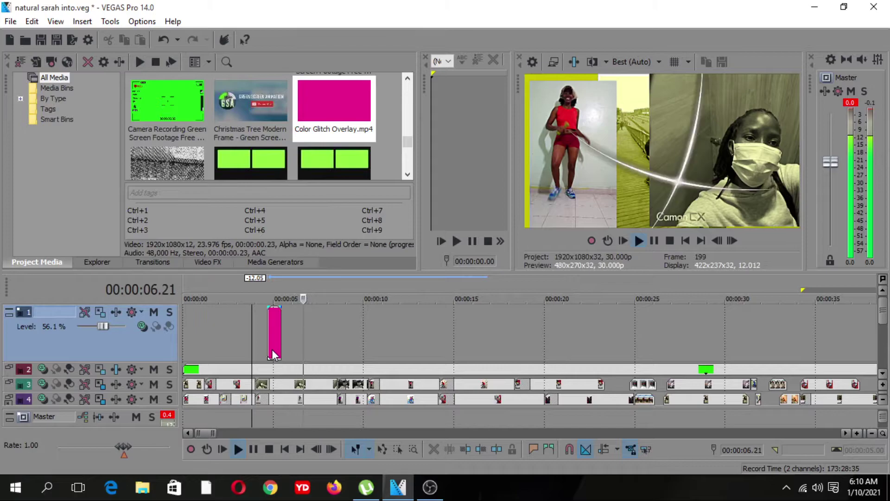
pyautogui.moveTo(272, 349); pyautogui.dragTo(380, 346)
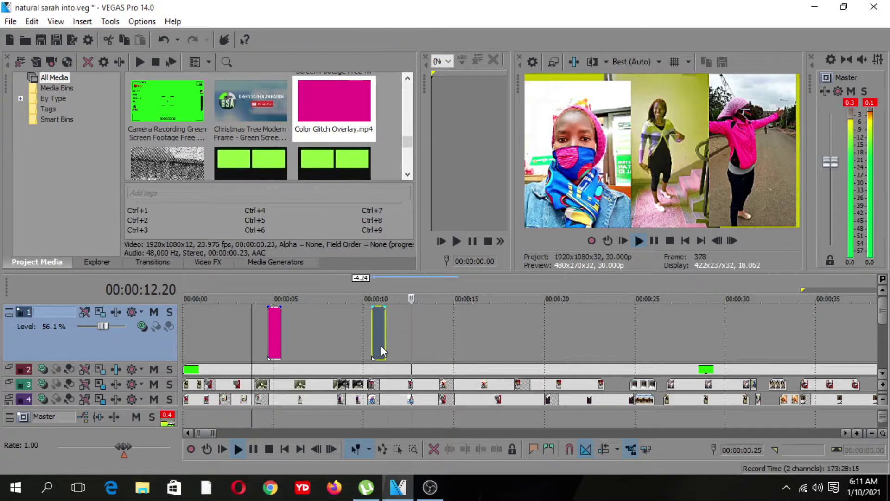
# Preview the copied glitch overlay from about 9.8 seconds and set its track's level to 61.6 %
pyautogui.press('space')
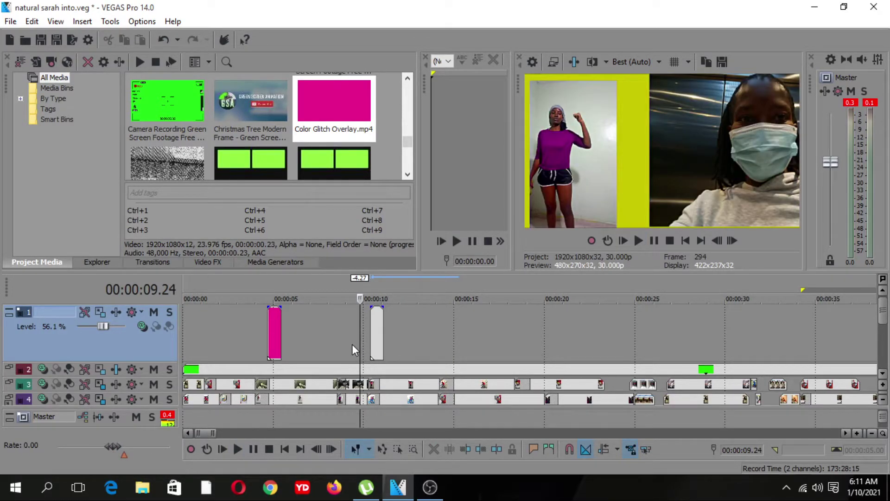
pyautogui.press('space')
pyautogui.press('space')
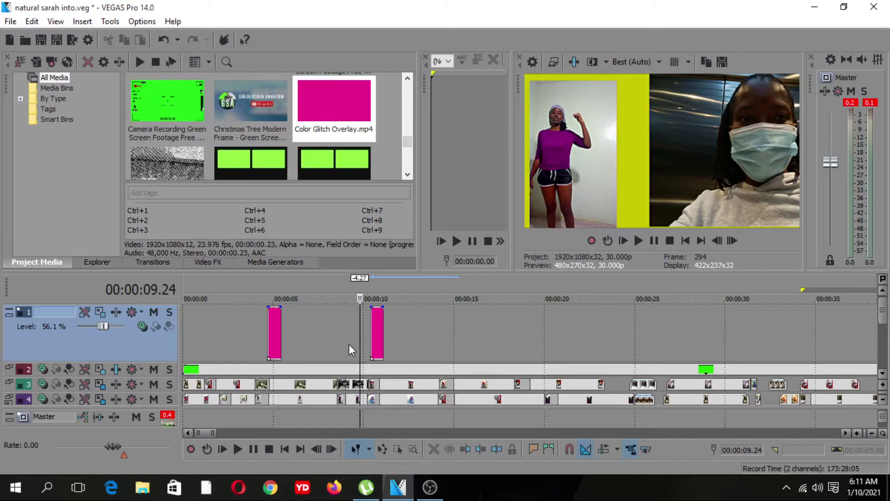
pyautogui.press('space')
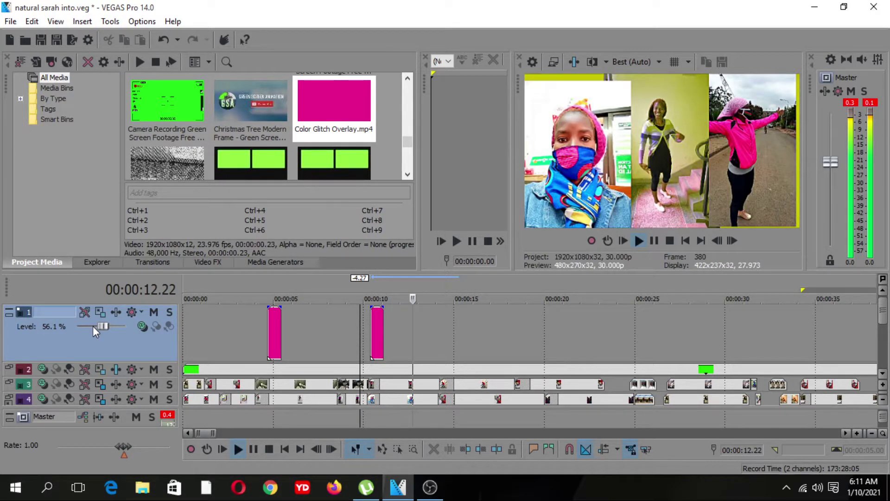
pyautogui.moveTo(93, 326); pyautogui.dragTo(96, 326)
pyautogui.click(353, 346)
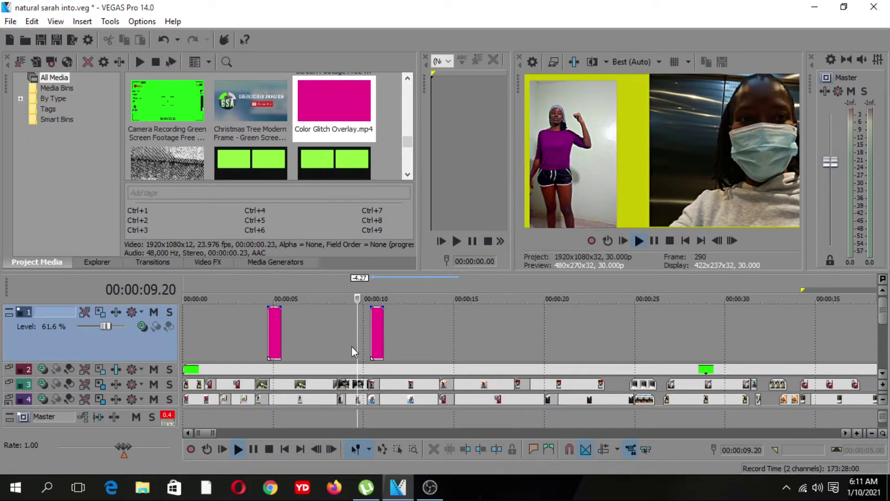
pyautogui.press('space')
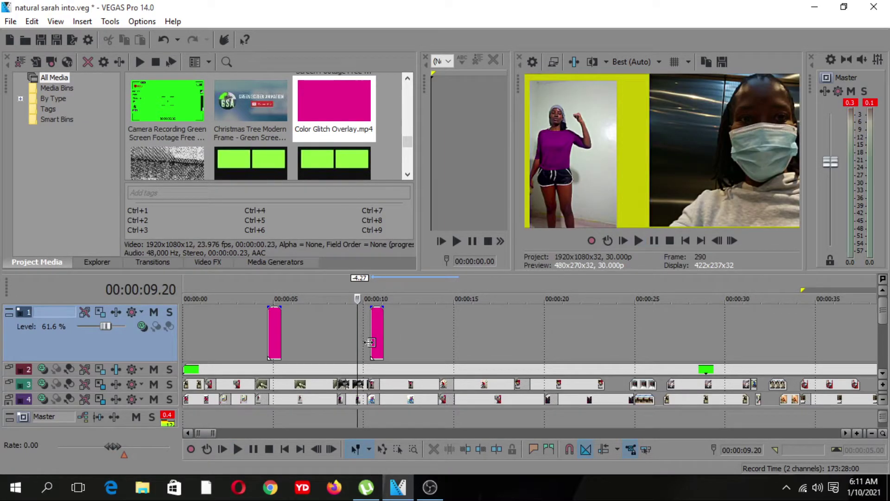
# Move the second glitch overlay to about 10.2 seconds and paste copies at about 14, 18.5 and 27 seconds on the same track
pyautogui.press('space')
pyautogui.moveTo(370, 342)
pyautogui.mouseDown()
pyautogui.moveTo(388, 344)
pyautogui.moveTo(374, 344)
pyautogui.mouseUp()
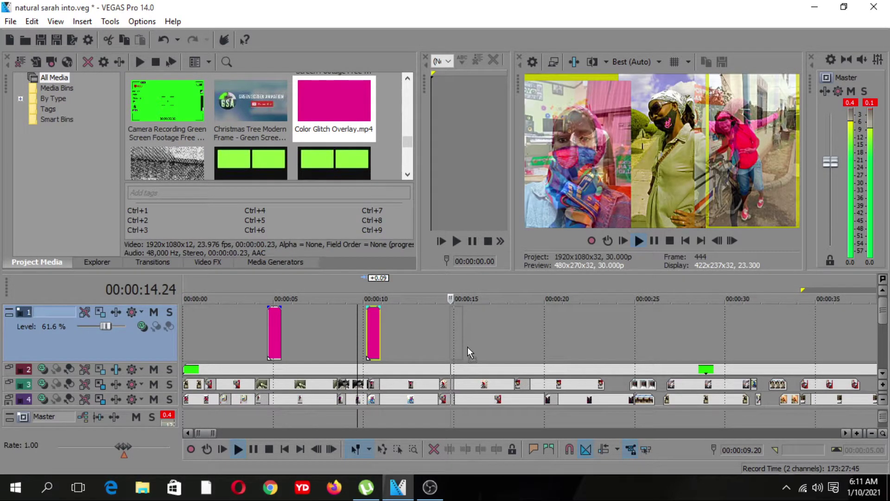
pyautogui.hotkey('ctrl', 'v')
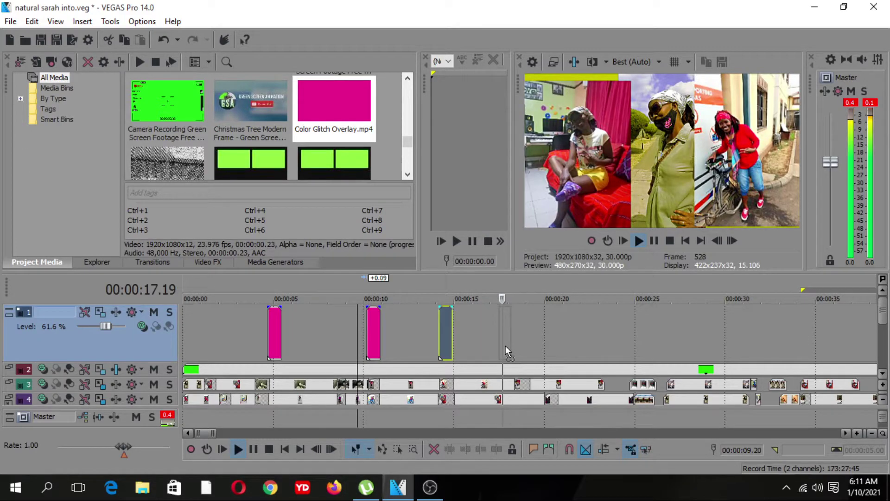
pyautogui.hotkey('ctrl', 'v')
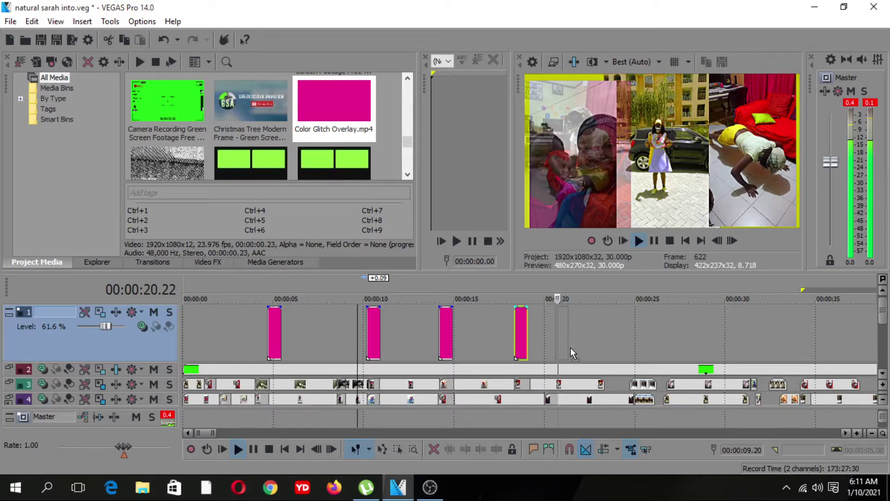
pyautogui.hotkey('ctrl', 'v')
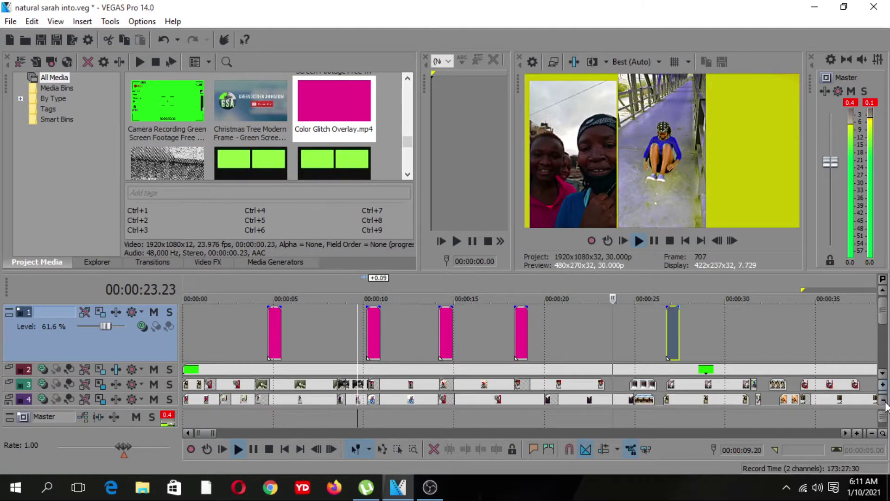
# Collapse the track heights and place further glitch overlay copies at about 34, 39 and 43 seconds
pyautogui.click(883, 400)
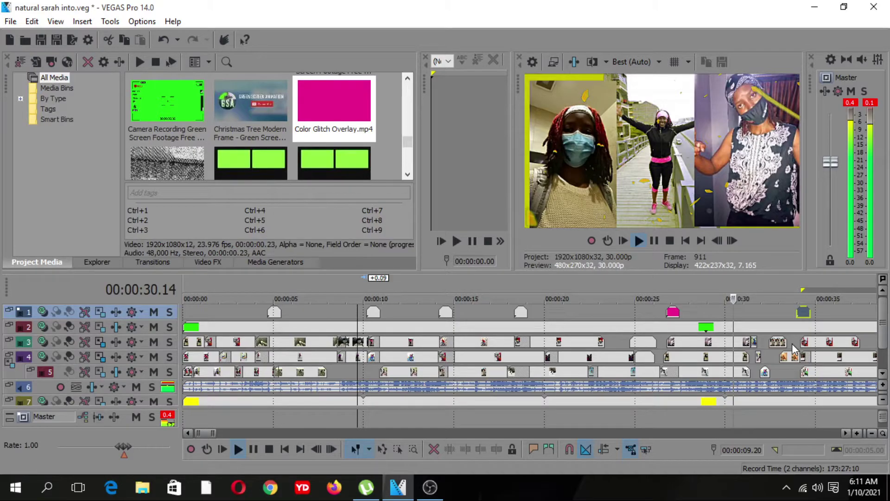
pyautogui.scroll(-3, 794, 349)
pyautogui.click(493, 313)
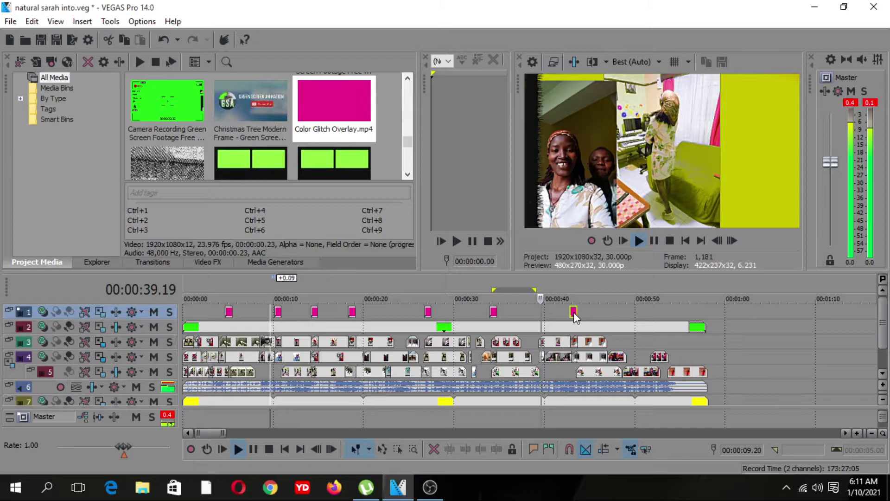
pyautogui.hotkey('ctrl', 'v')
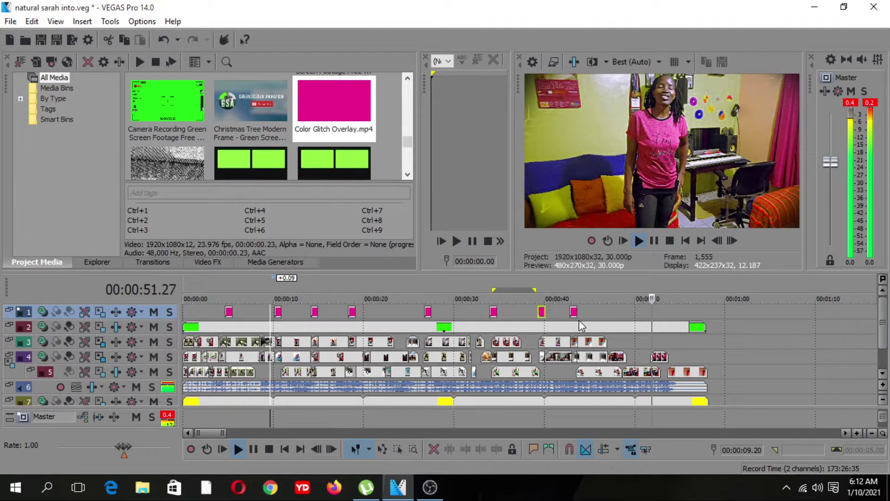
# Expand the glitch overlay's track again, lower its level to 52.0 % and play back the section from about 3.5 seconds
pyautogui.press('space')
pyautogui.press('space')
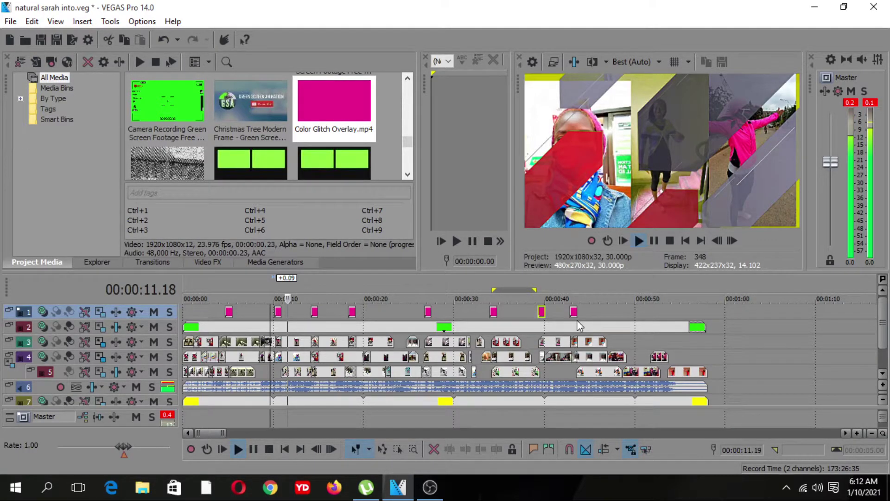
pyautogui.press('space')
pyautogui.moveTo(141, 319); pyautogui.dragTo(141, 342)
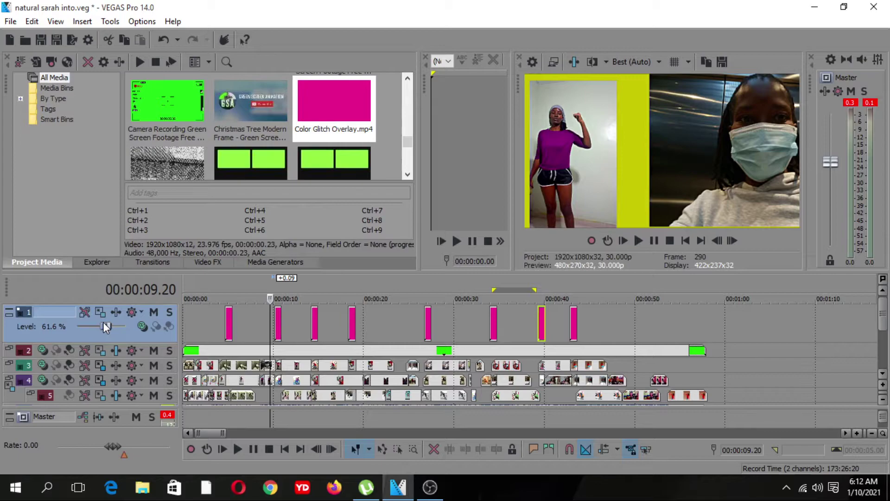
pyautogui.moveTo(105, 323); pyautogui.dragTo(101, 323)
pyautogui.press('space')
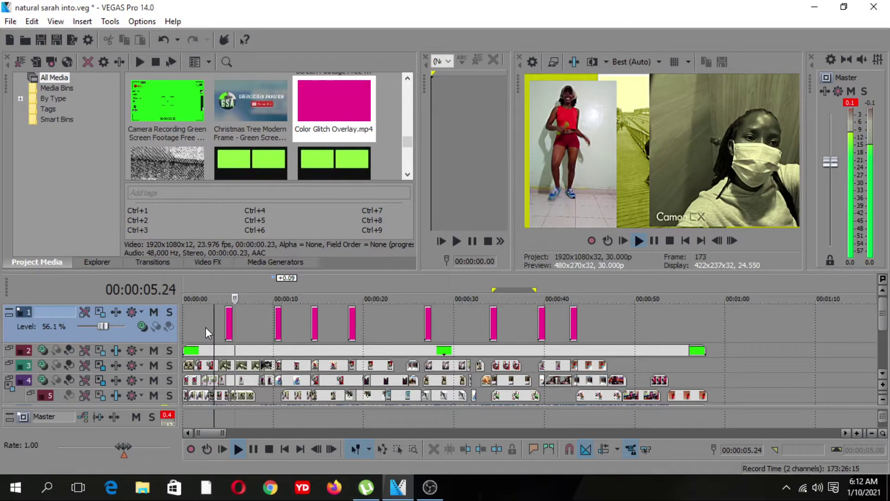
pyautogui.press('space')
pyautogui.moveTo(103, 325); pyautogui.dragTo(102, 326)
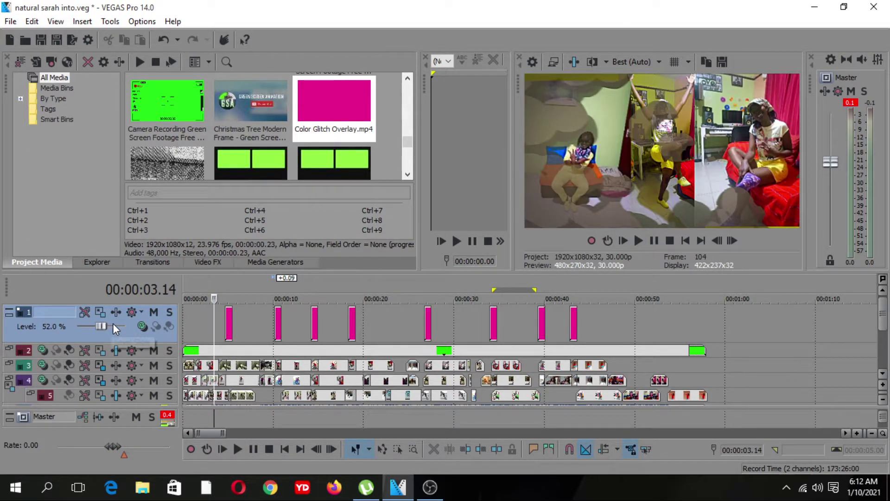
pyautogui.press('space')
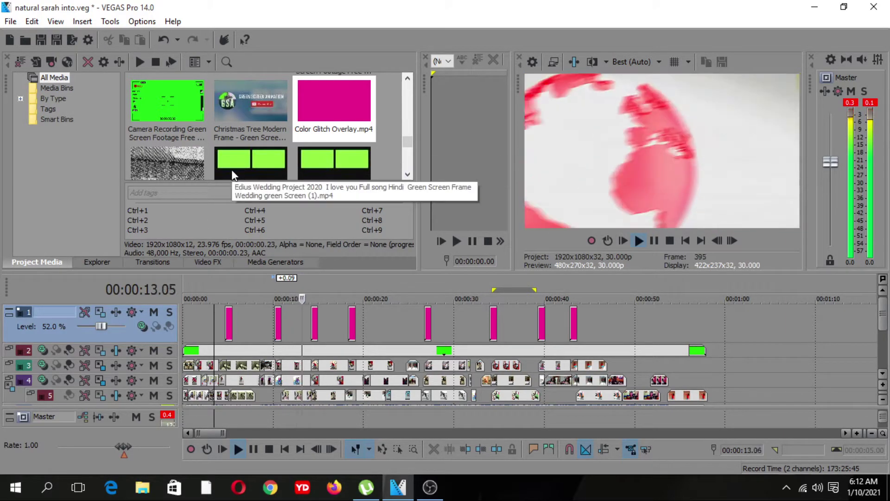
pyautogui.press('space')
# Add the first Edius Wedding Project 2020 green screen frame video on a new uppermost track at about 1.5 seconds and delete its audio track
pyautogui.moveTo(238, 163); pyautogui.dragTo(213, 280)
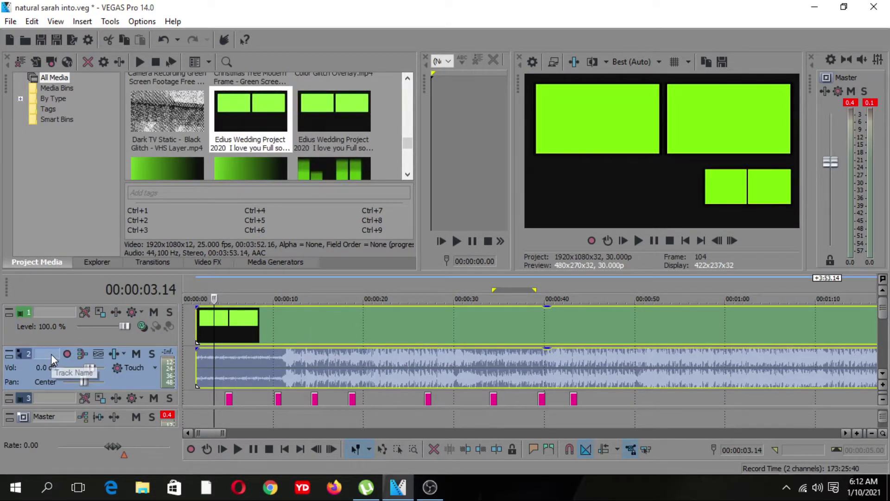
pyautogui.press('Delete')
pyautogui.press('space')
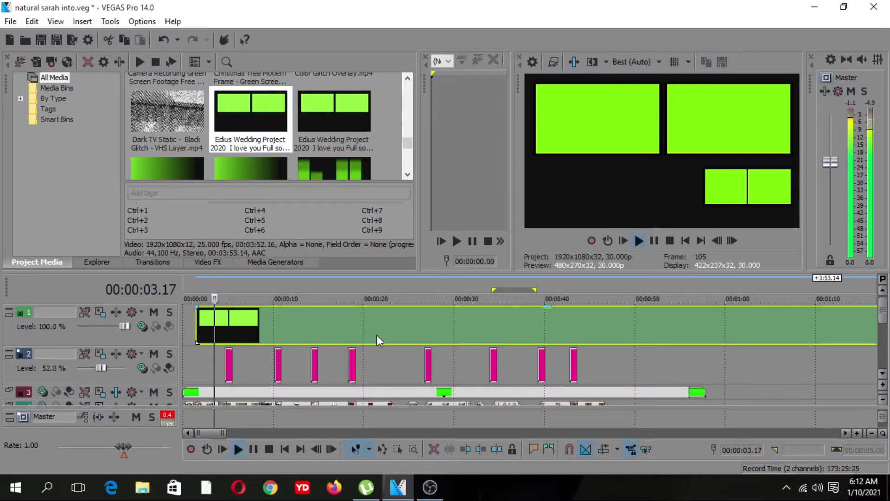
pyautogui.press('space')
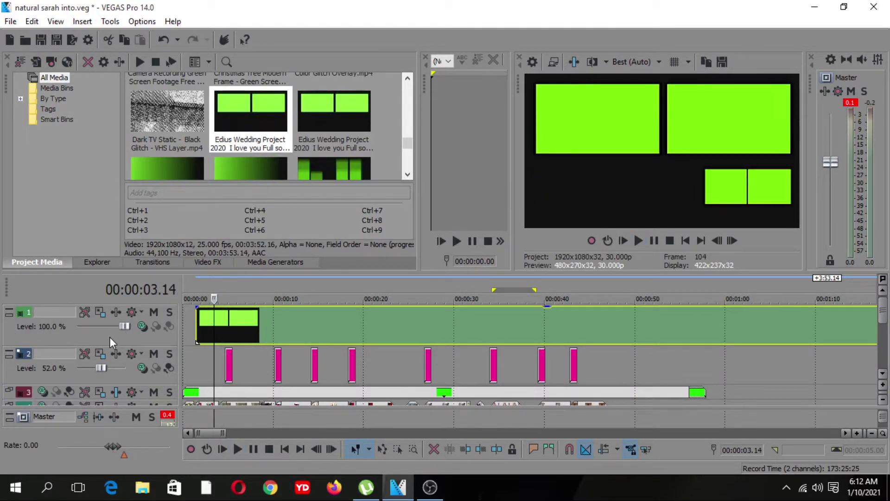
# Apply VEGAS Chroma Keyer to the wedding frame track and sample the frame's green from the preview as the key color
pyautogui.click(116, 312)
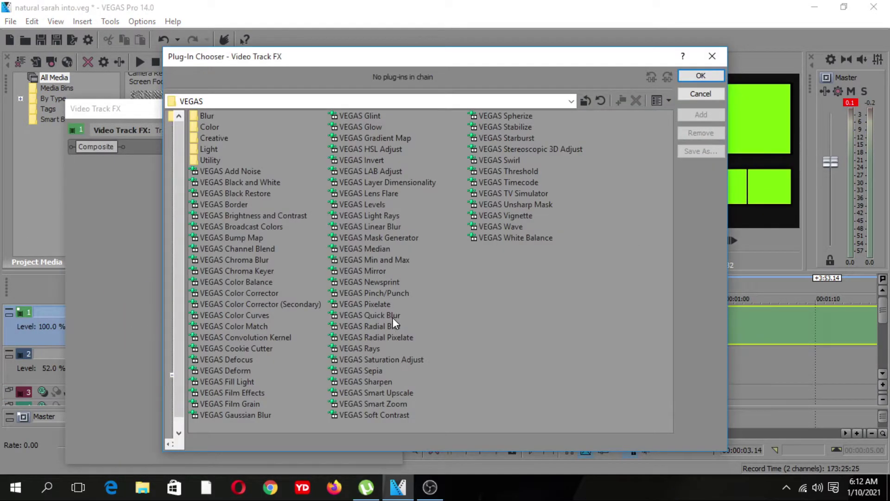
pyautogui.doubleClick(265, 272)
pyautogui.click(701, 76)
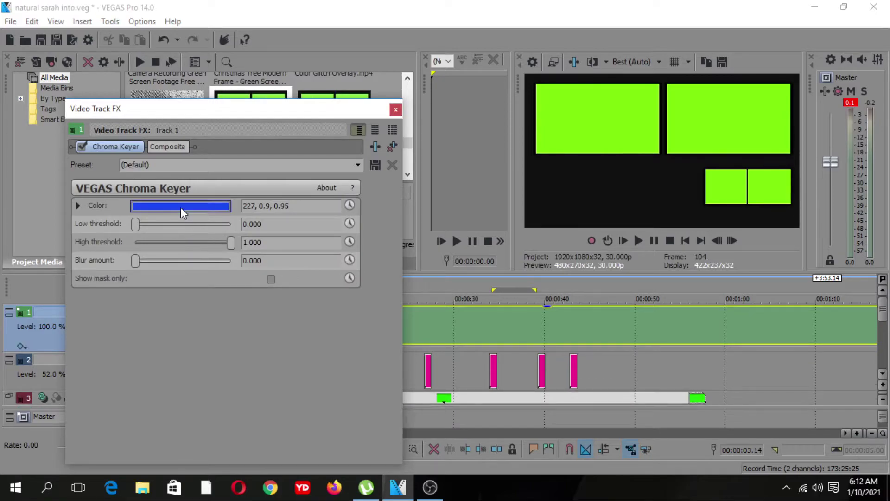
pyautogui.click(181, 204)
pyautogui.click(166, 223)
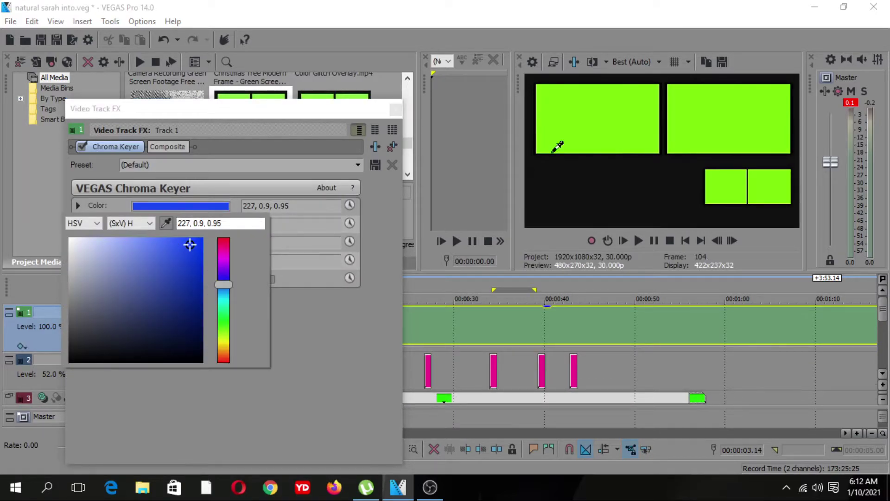
pyautogui.click(579, 121)
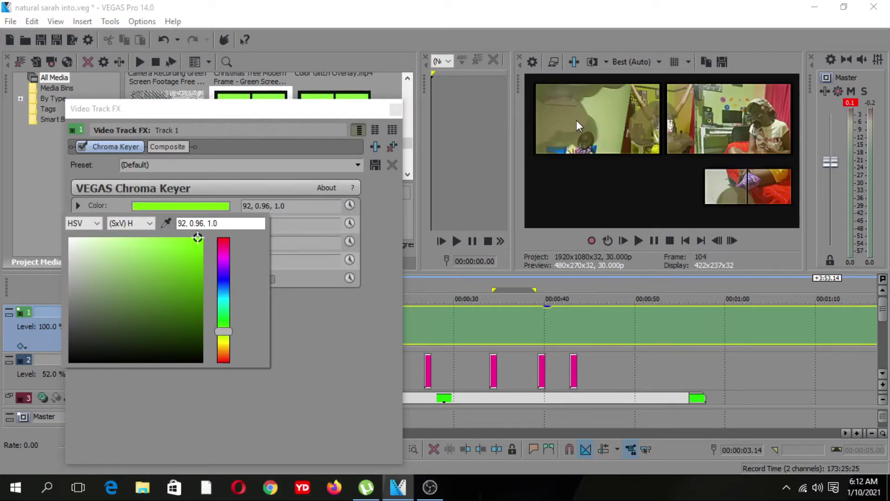
pyautogui.click(394, 111)
pyautogui.click(396, 109)
# Preview the keyed frame, split its clip at 00:00:07.02 and move the remaining part to 00:00:15.02
pyautogui.press('space')
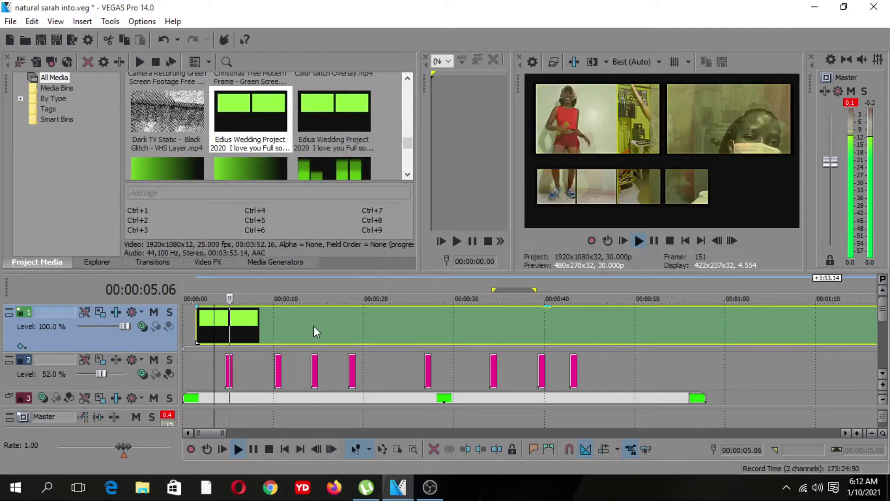
pyautogui.press('space')
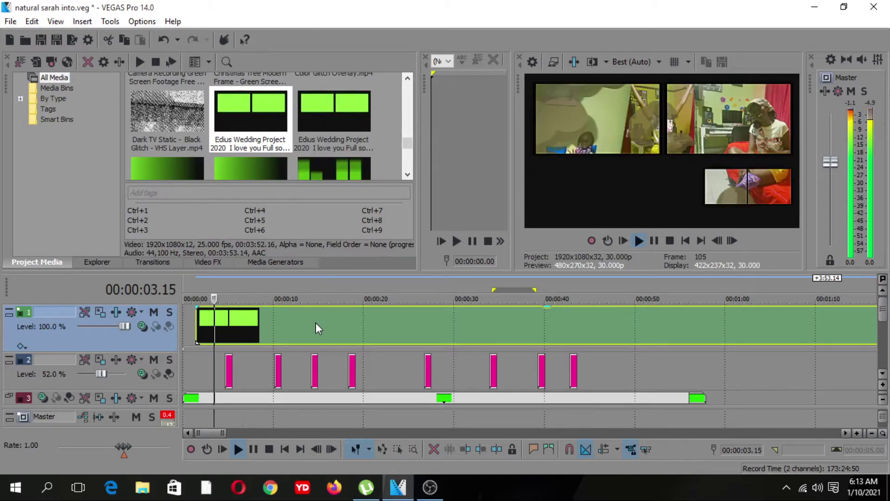
pyautogui.press('space')
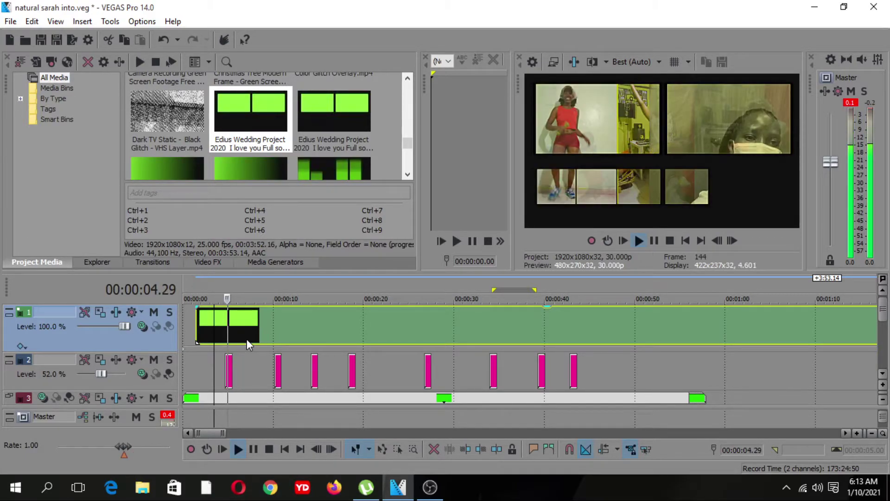
pyautogui.moveTo(247, 338); pyautogui.dragTo(373, 330)
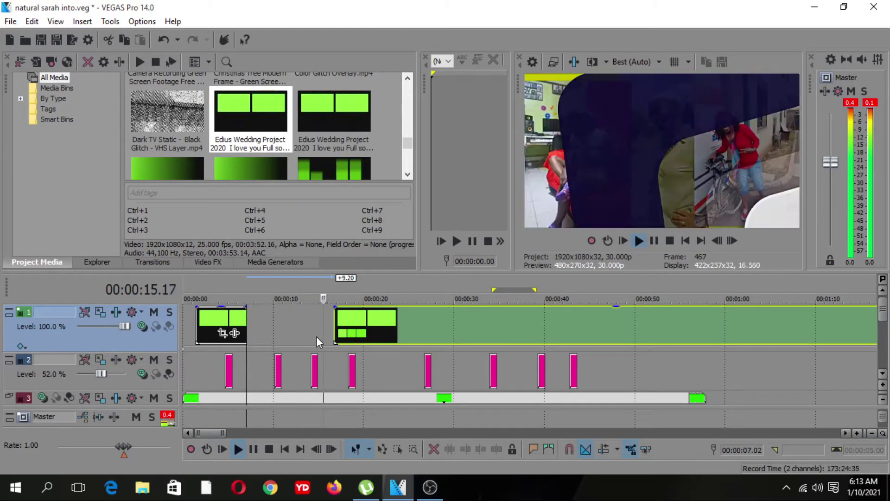
pyautogui.click(320, 335)
pyautogui.moveTo(336, 336); pyautogui.dragTo(337, 337)
# Preview the second frame section, split it at 00:00:16.13 and move the remaining part to 00:00:43.18
pyautogui.press('space')
pyautogui.press('space')
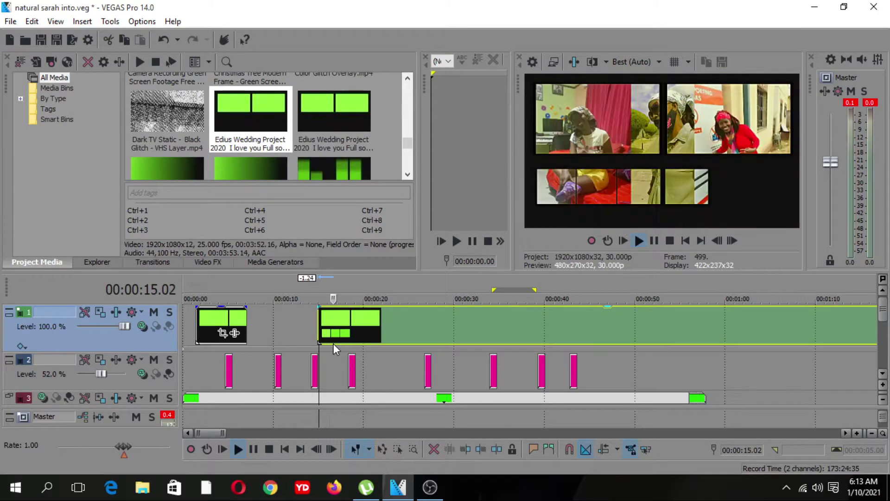
pyautogui.press('space')
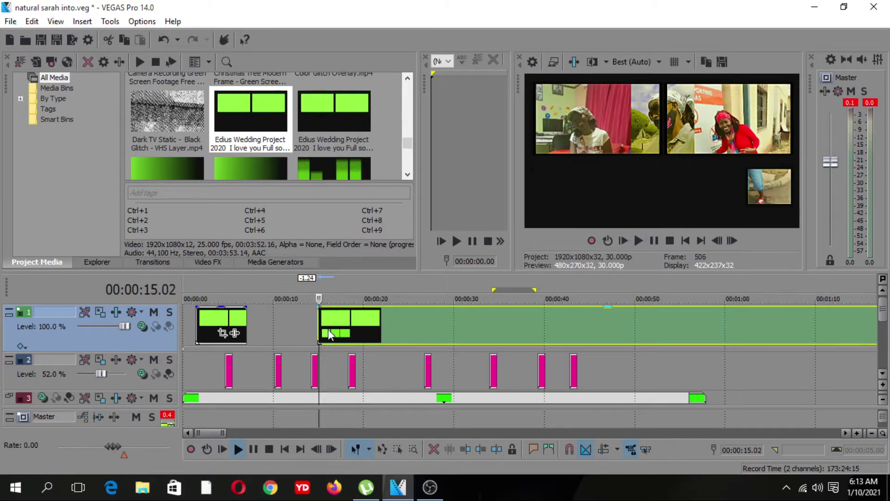
pyautogui.press('space')
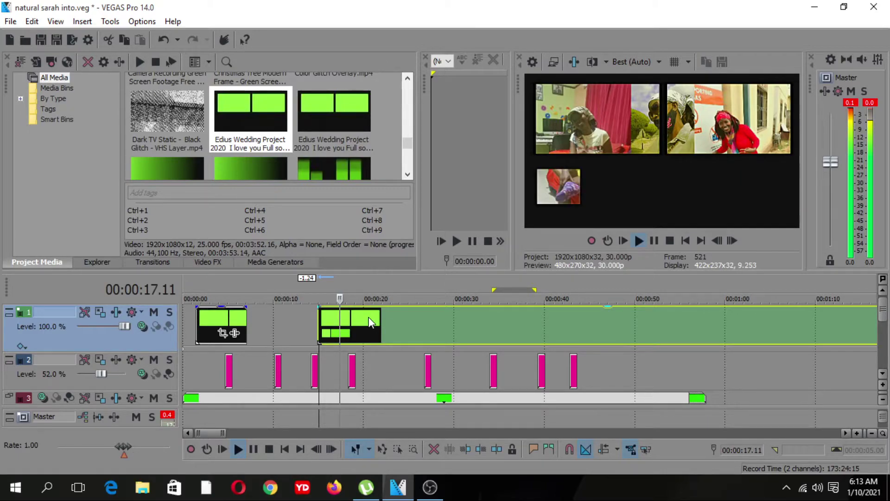
pyautogui.press('space')
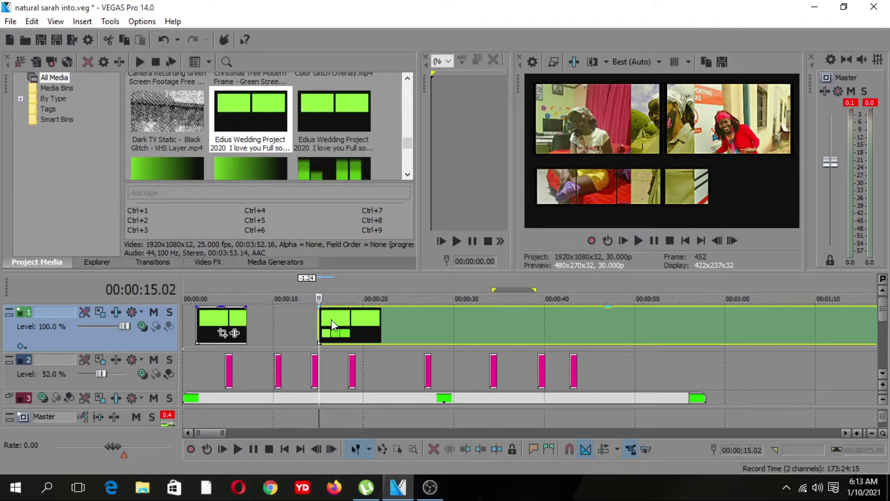
pyautogui.click(332, 320)
pyautogui.moveTo(331, 319); pyautogui.dragTo(444, 324)
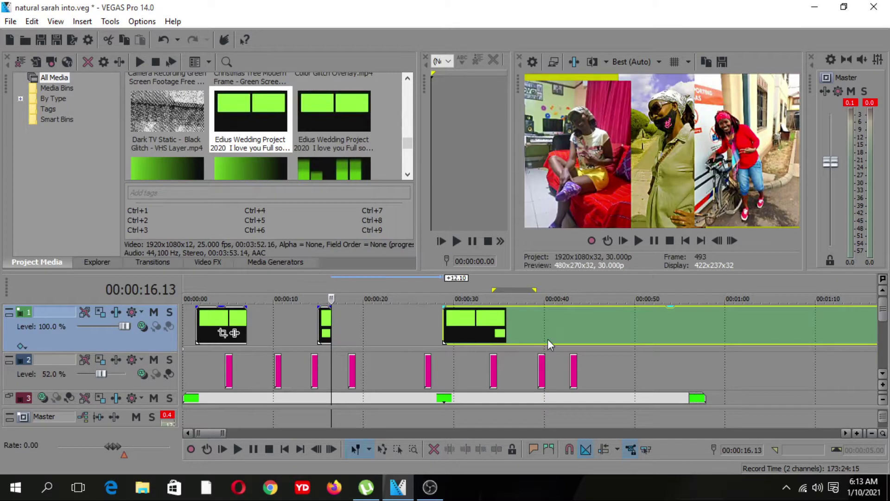
pyautogui.click(577, 332)
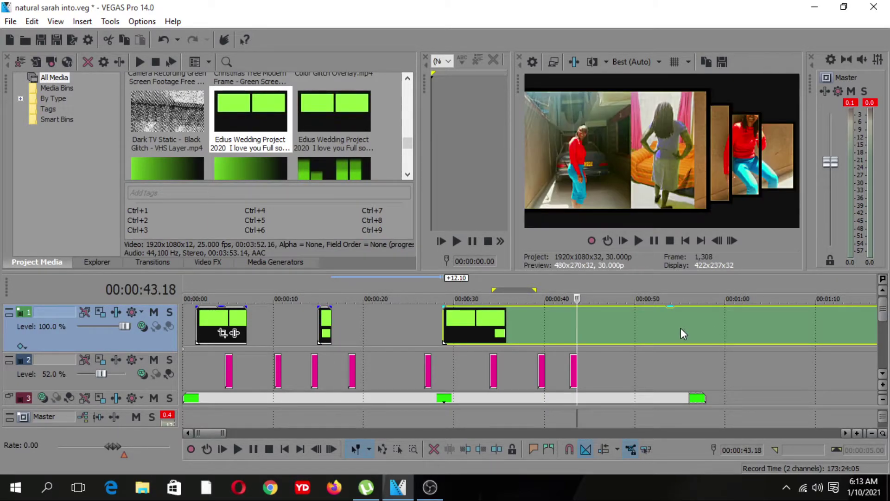
pyautogui.moveTo(446, 326); pyautogui.dragTo(577, 326)
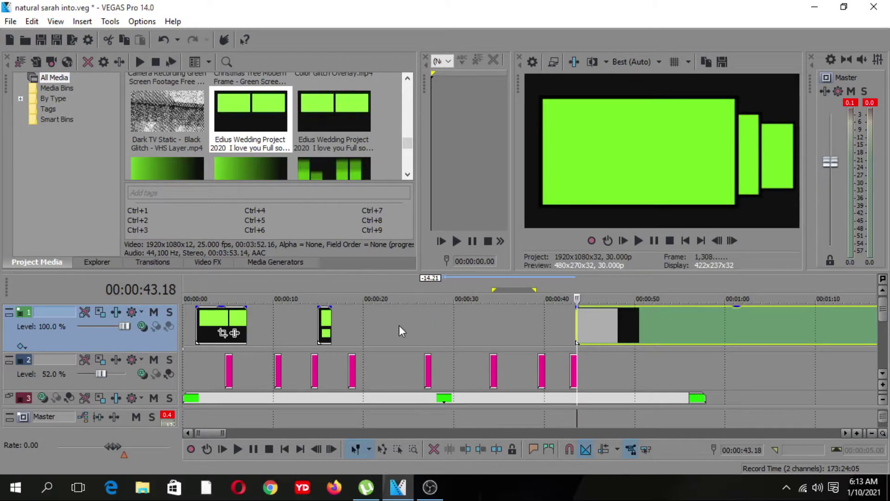
# Preview the montage from about 00:00:24 and move the remaining wedding frame clip to start there
pyautogui.click(402, 330)
pyautogui.press('space')
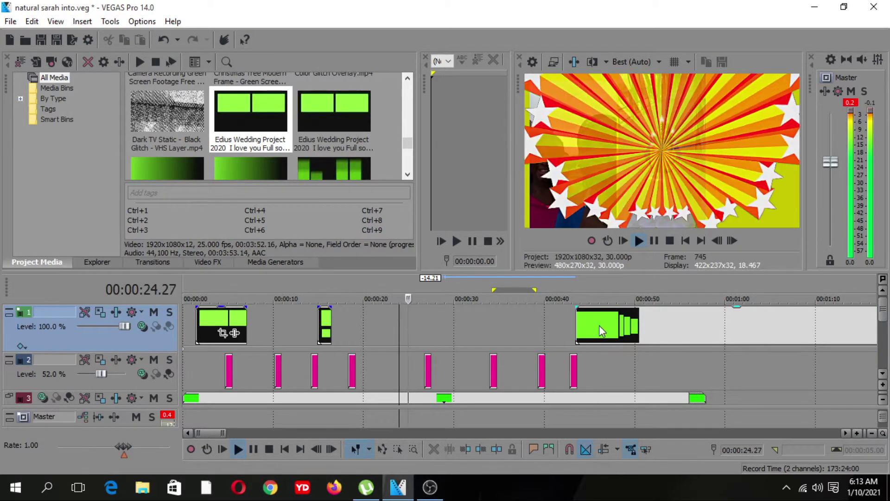
pyautogui.press('space')
pyautogui.press('space')
pyautogui.moveTo(599, 325); pyautogui.dragTo(434, 330)
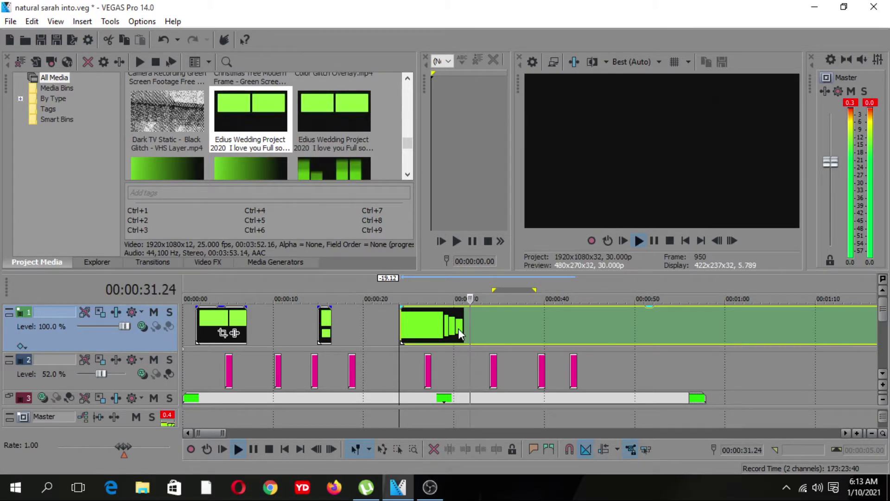
# Split the wedding frame clip at 00:00:32.11 and move the remaining part to about 00:00:36
pyautogui.click(474, 325)
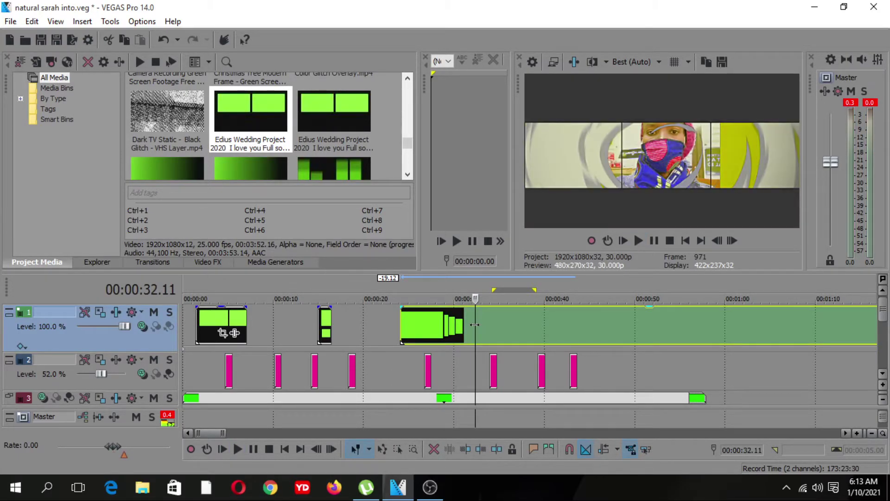
pyautogui.press('space')
pyautogui.press('space')
pyautogui.hotkey('ctrl', 'v')
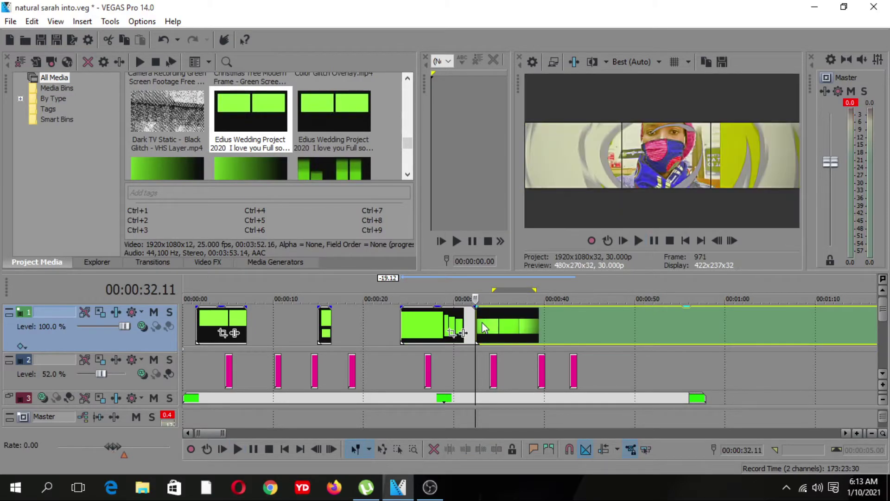
pyautogui.moveTo(486, 328); pyautogui.dragTo(561, 331)
pyautogui.press('space')
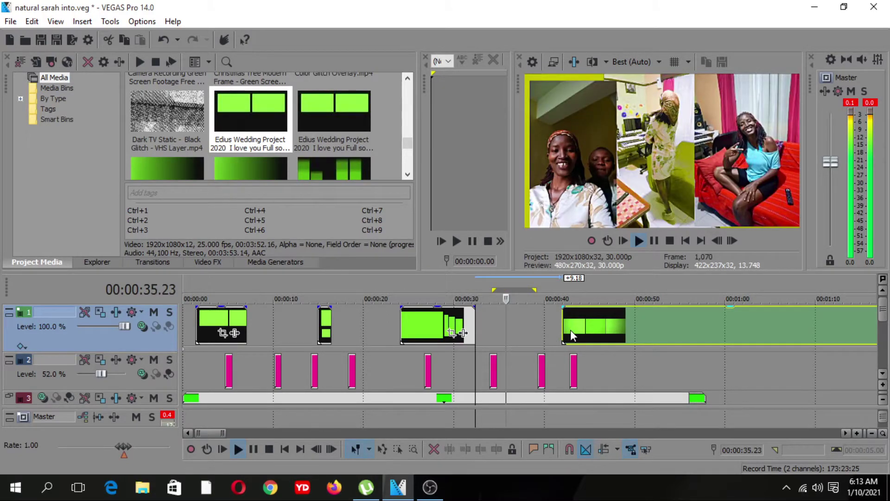
pyautogui.moveTo(570, 330); pyautogui.dragTo(548, 335)
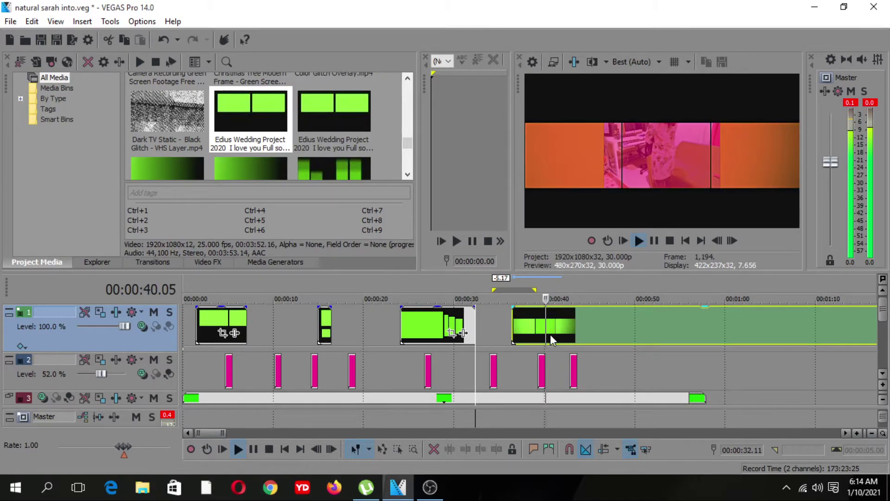
# Split the wedding frame clip at 00:00:43.14 and move the remaining part to about 00:00:53, previewing the photos around it
pyautogui.press('Return')
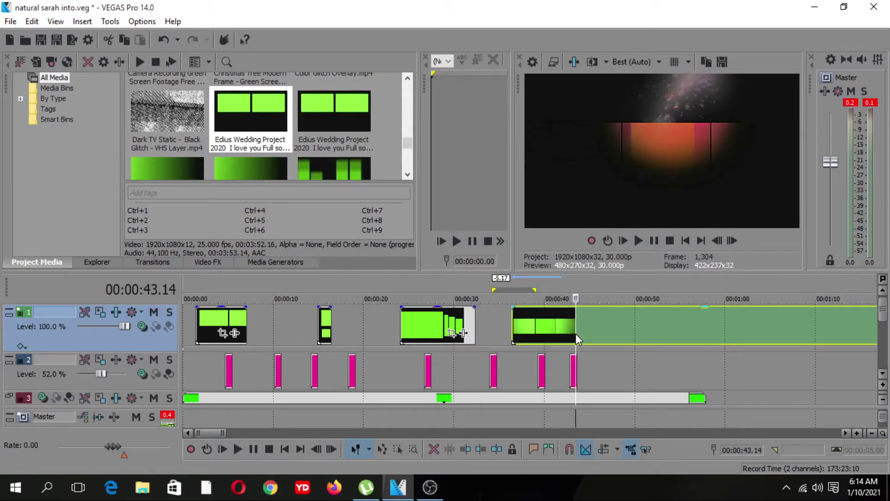
pyautogui.moveTo(575, 333); pyautogui.dragTo(601, 332)
pyautogui.press('space')
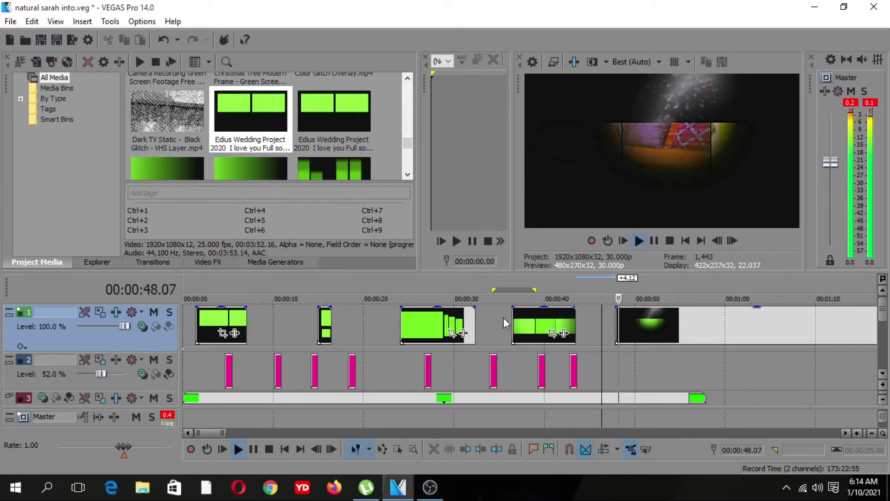
pyautogui.moveTo(647, 322); pyautogui.dragTo(675, 322)
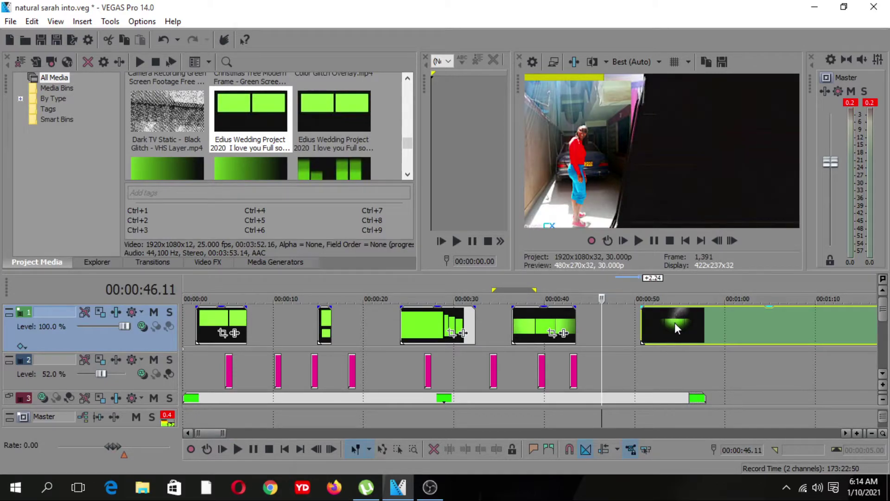
pyautogui.click(730, 325)
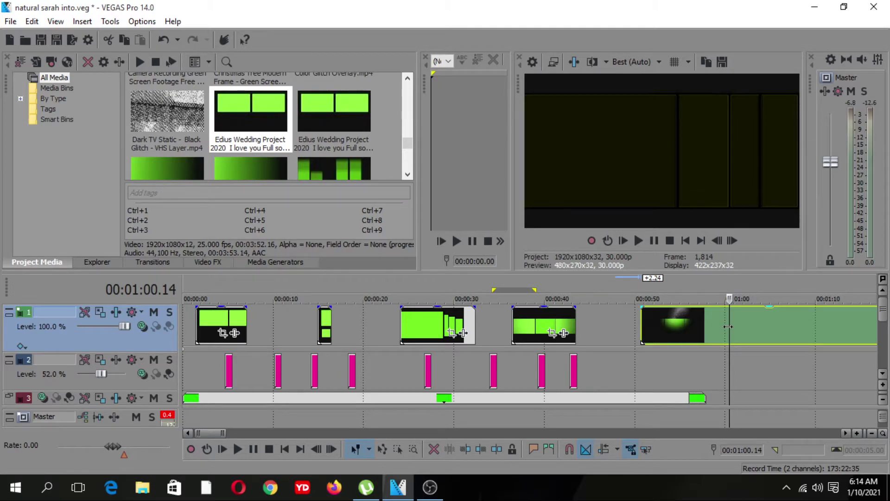
pyautogui.click(673, 336)
pyautogui.press('space')
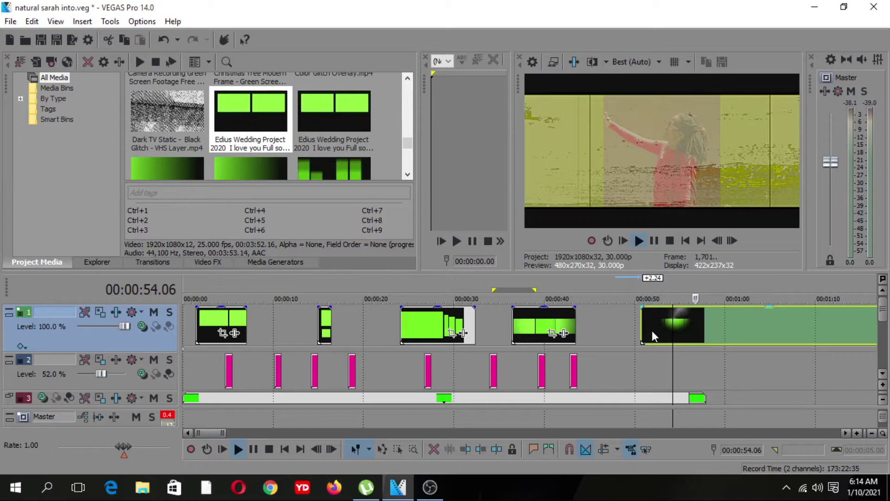
pyautogui.moveTo(652, 330); pyautogui.dragTo(679, 327)
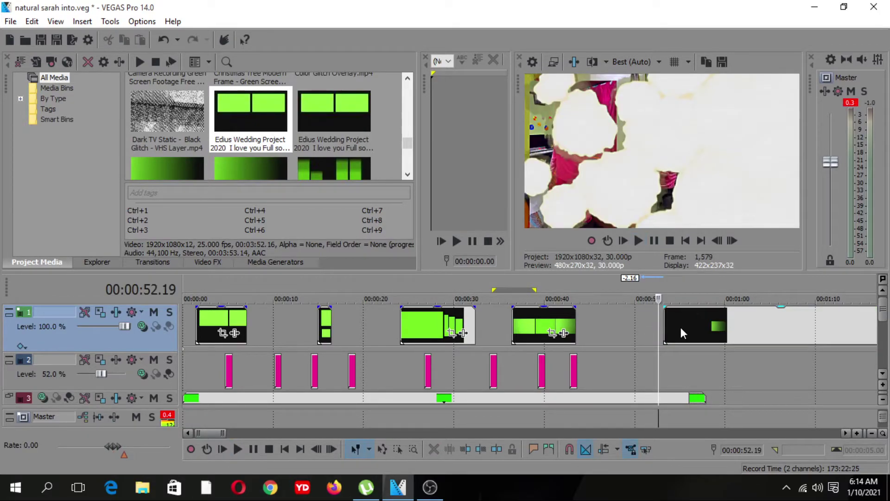
# Preview the last frame section, cut off and delete everything after 00:00:57.27, and save the project
pyautogui.press('space')
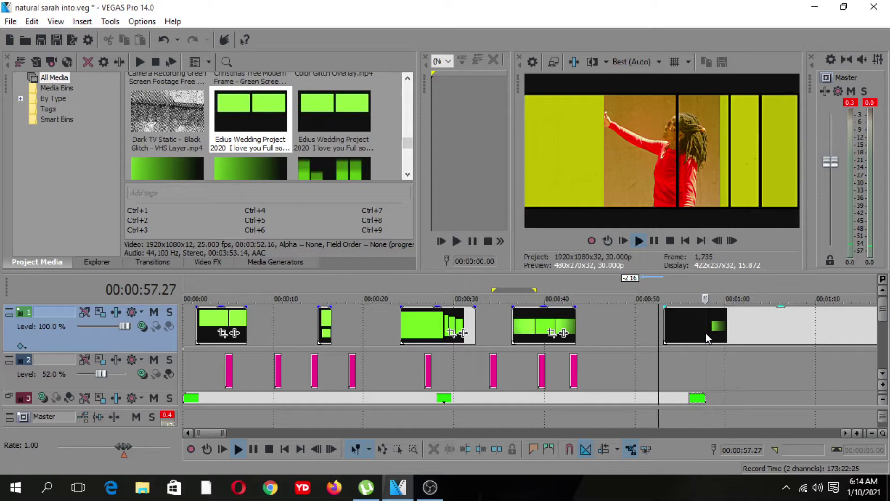
pyautogui.click(719, 328)
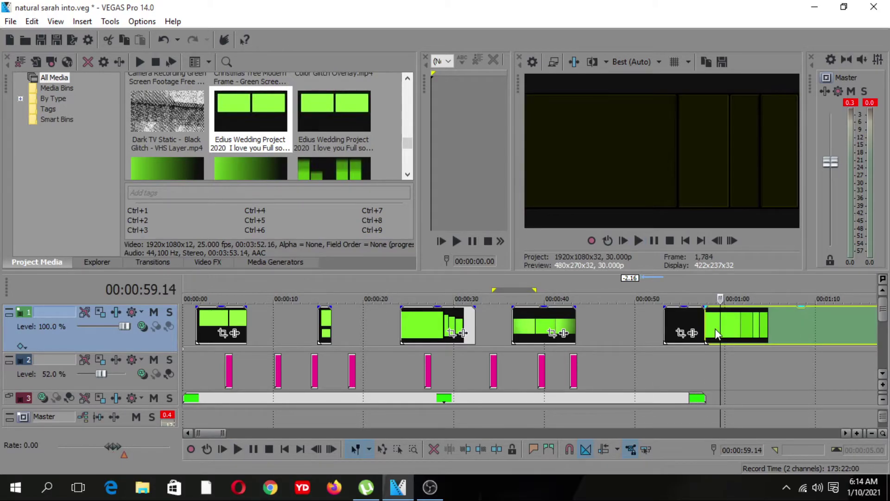
pyautogui.press('Delete')
pyautogui.click(18, 21)
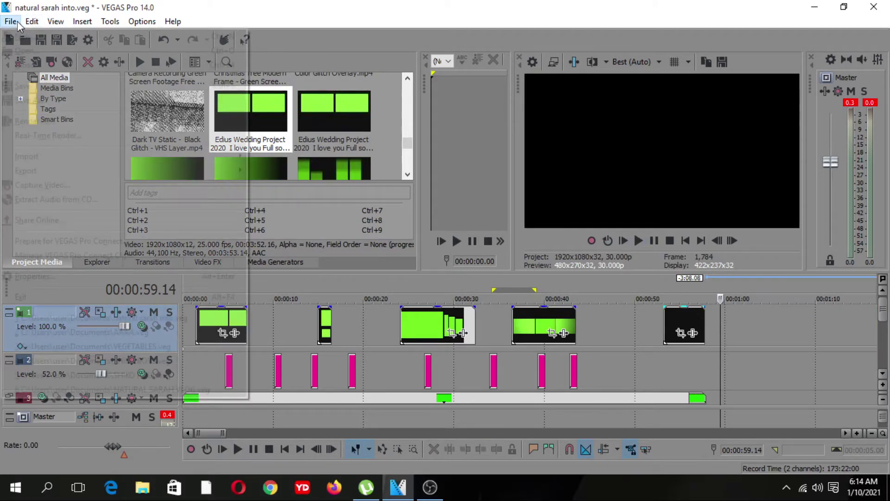
pyautogui.click(32, 89)
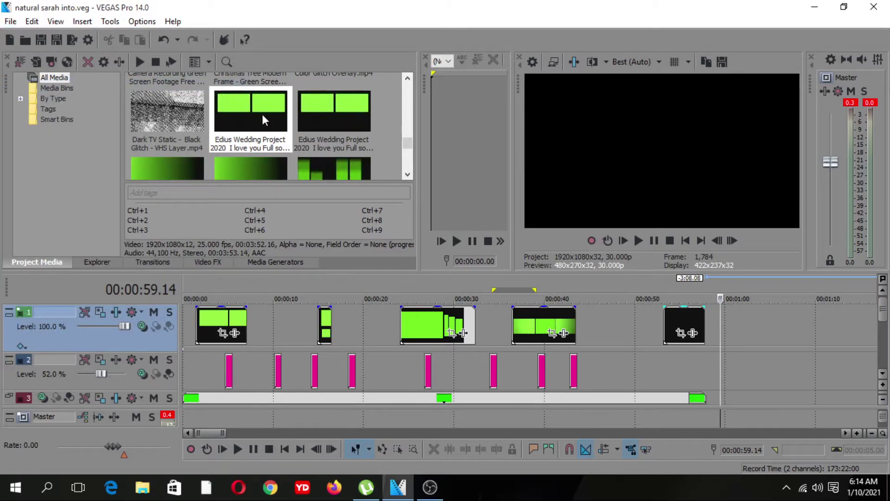
# Add the Camera Recording Green Screen footage on a new uppermost track at about 7.5 seconds and delete its audio track
pyautogui.scroll(-3, 407, 138)
pyautogui.moveTo(341, 160); pyautogui.dragTo(275, 346)
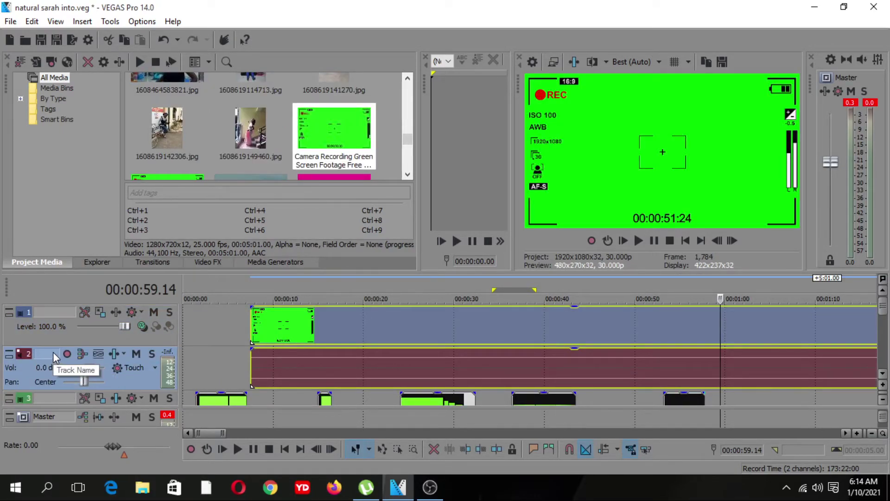
pyautogui.press('Delete')
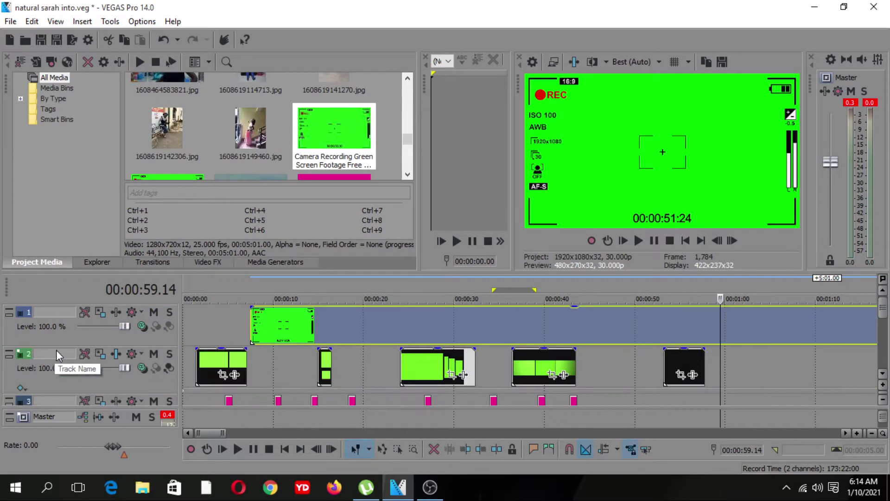
# Split the camera recording clip at 00:00:13.23 and move its first part down into the gap between the first two keyed wedding frames
pyautogui.click(307, 335)
pyautogui.hotkey('ctrl', 'v')
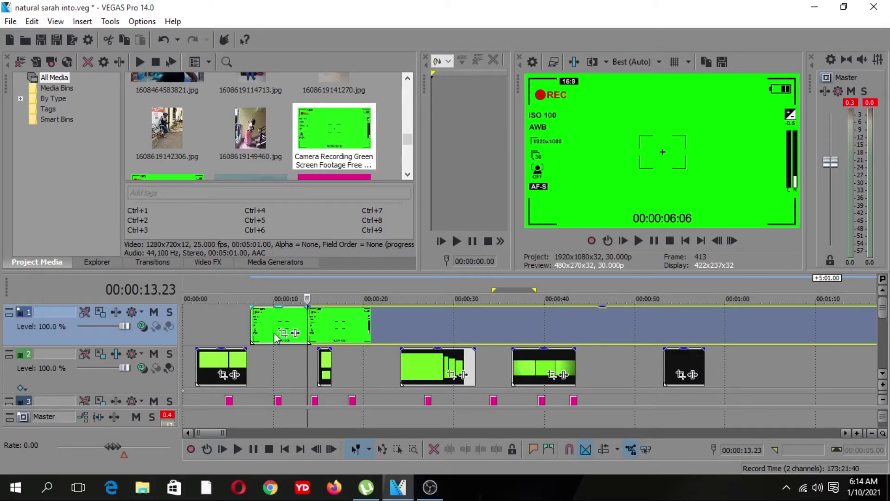
pyautogui.click(266, 362)
pyautogui.moveTo(277, 361); pyautogui.dragTo(274, 362)
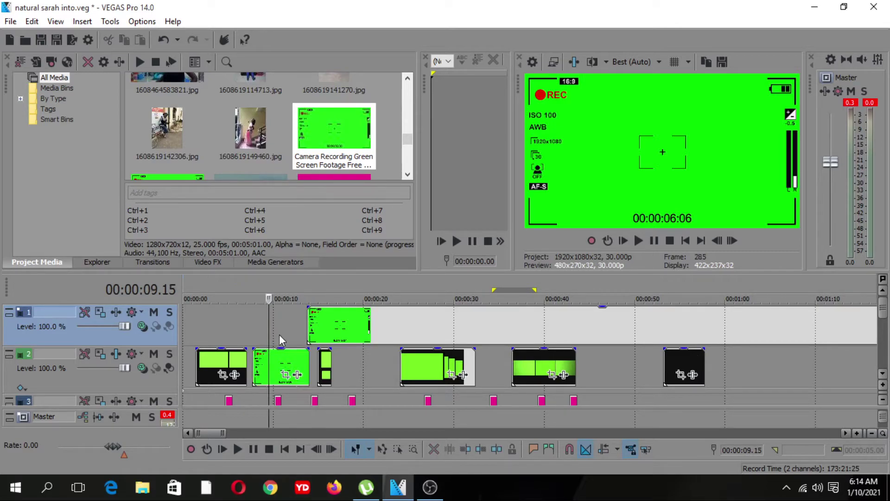
# Preview the keyed camera overlay and replace the last wedding frame section at about 00:00:53 with a matching piece of the camera recording
pyautogui.press('space')
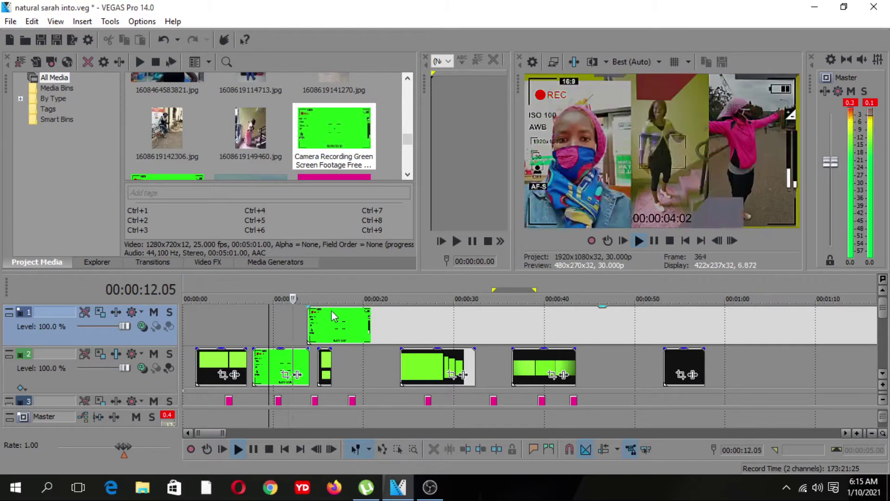
pyautogui.moveTo(342, 313); pyautogui.dragTo(770, 324)
pyautogui.click(678, 360)
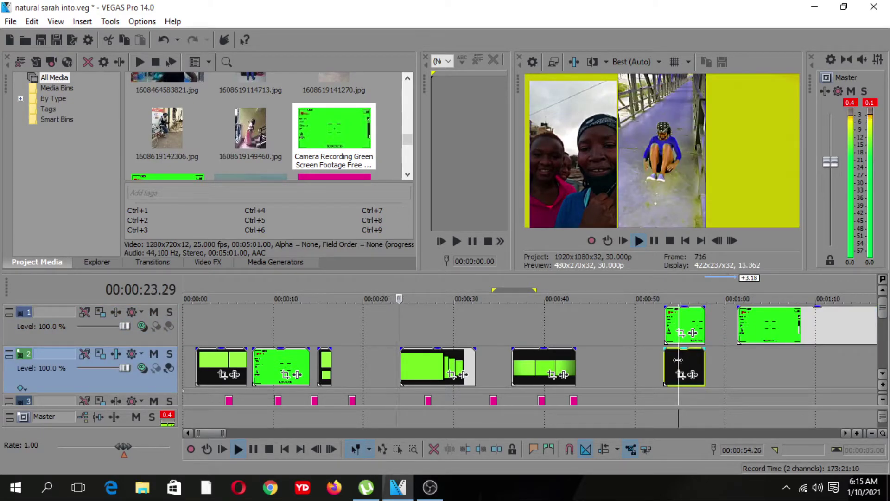
pyautogui.moveTo(678, 360)
pyautogui.mouseDown()
pyautogui.moveTo(678, 328)
pyautogui.moveTo(676, 368)
pyautogui.mouseUp()
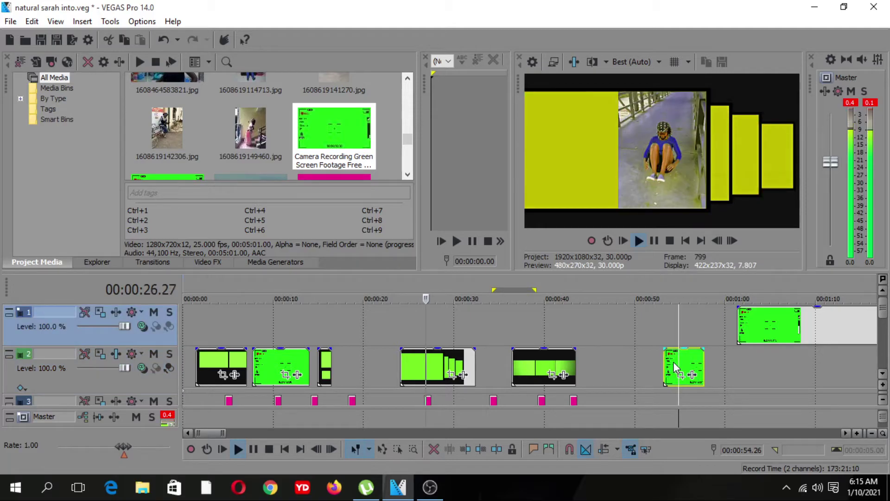
pyautogui.moveTo(677, 368); pyautogui.dragTo(671, 361)
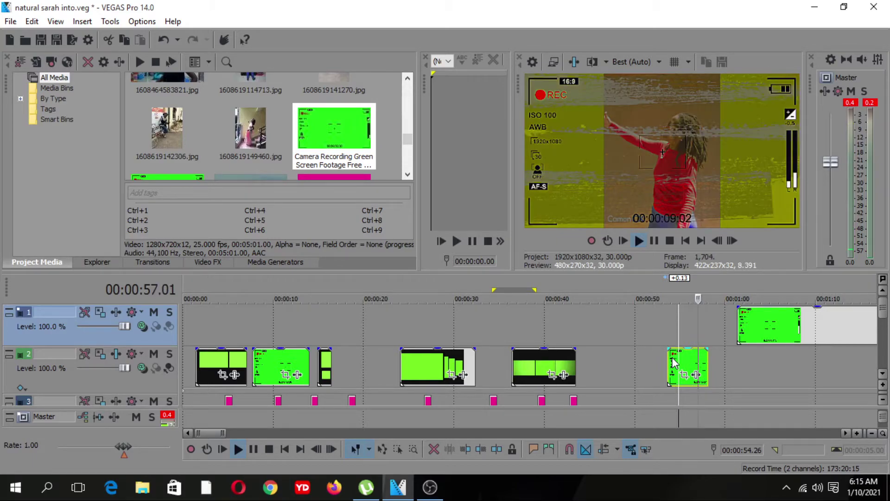
# Preview the camera overlay from 00:00:54.26 and delete the leftover camera recording clip from the uppermost track
pyautogui.press('space')
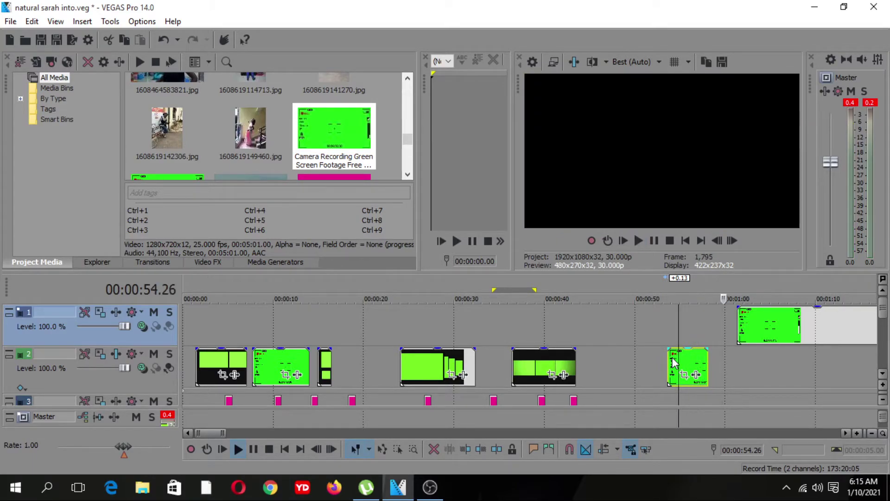
pyautogui.press('space')
pyautogui.click(770, 329)
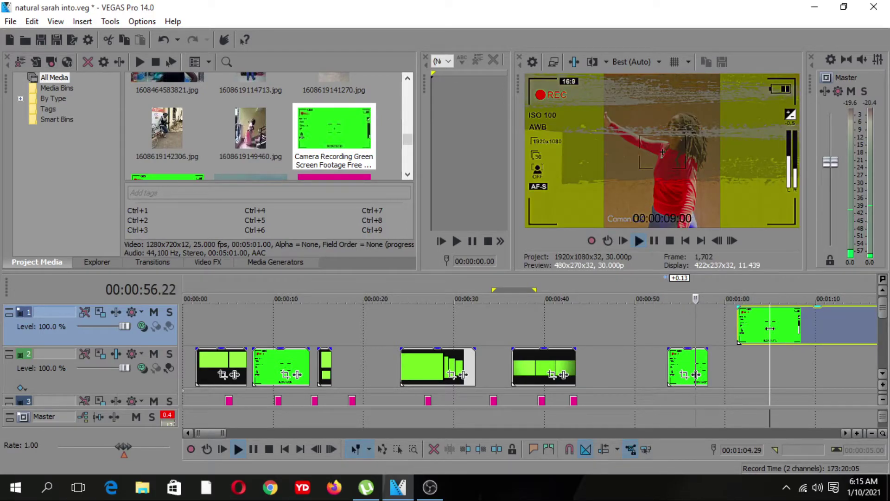
pyautogui.press('space')
pyautogui.press('Delete')
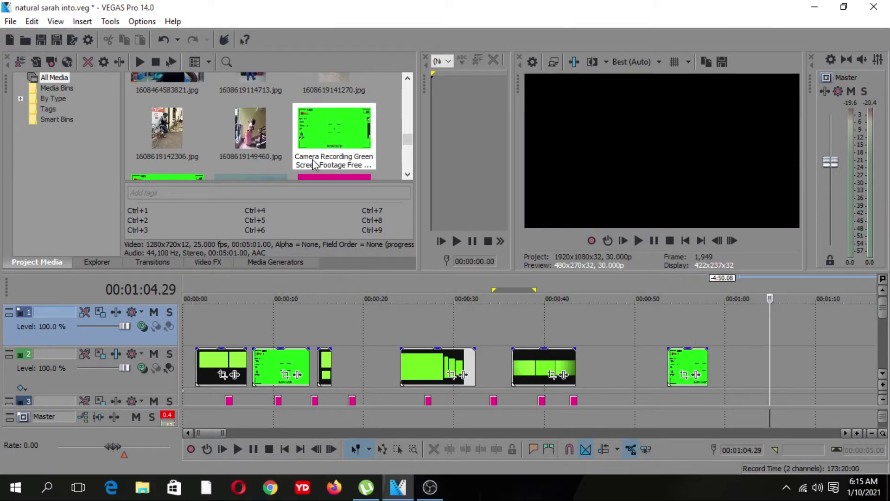
# Add the green screen colours transitions animation above the keyed frame track and position it at about 00:00:20
pyautogui.moveTo(408, 140); pyautogui.dragTo(407, 143)
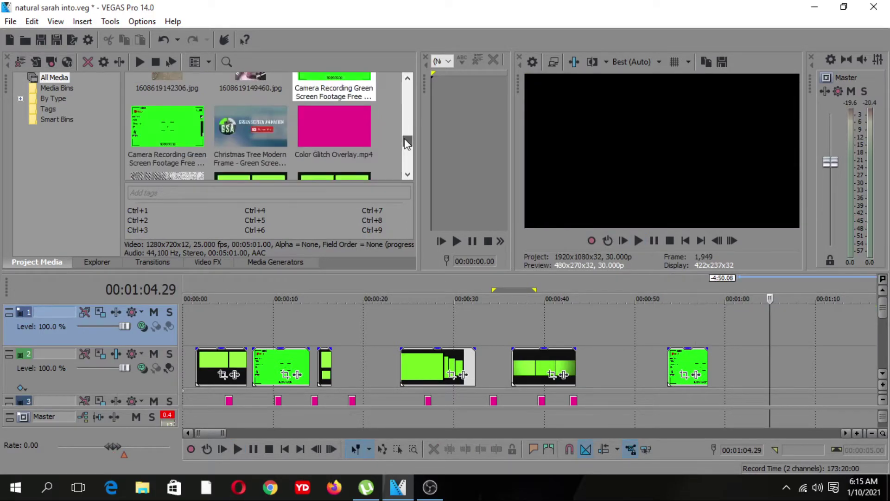
pyautogui.click(275, 120)
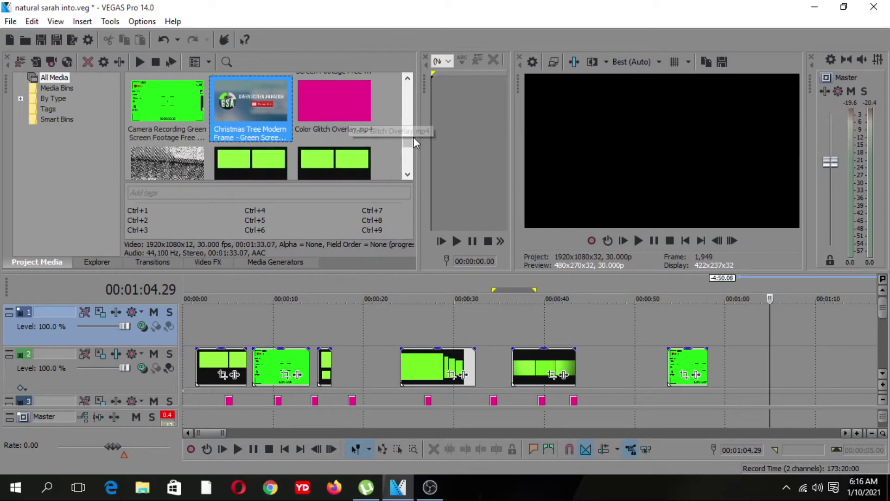
pyautogui.moveTo(408, 137); pyautogui.dragTo(409, 145)
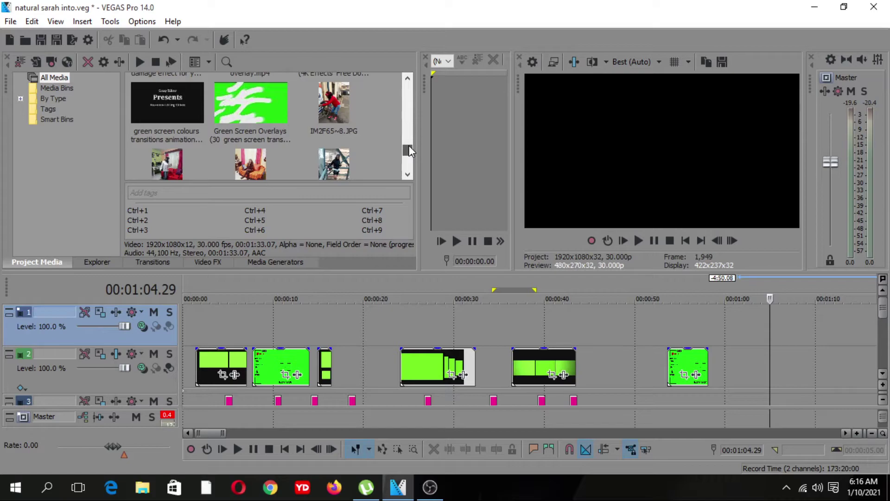
pyautogui.moveTo(165, 108); pyautogui.dragTo(742, 353)
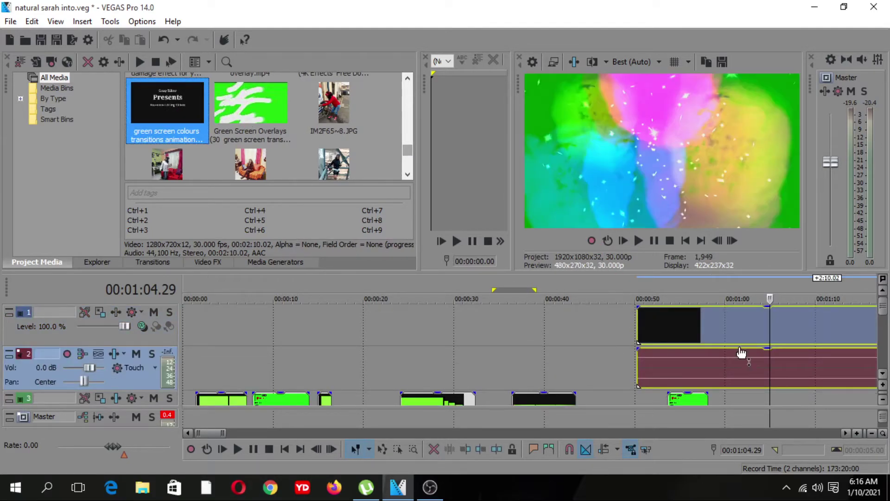
pyautogui.moveTo(856, 385); pyautogui.dragTo(562, 354)
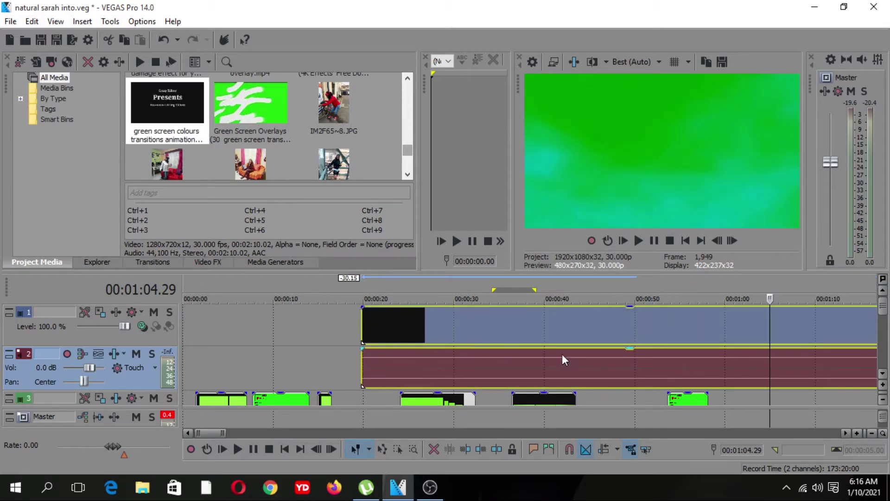
# Trim away the colours transitions video before 00:00:35.10 and move the remaining part to about 00:00:07
pyautogui.click(502, 319)
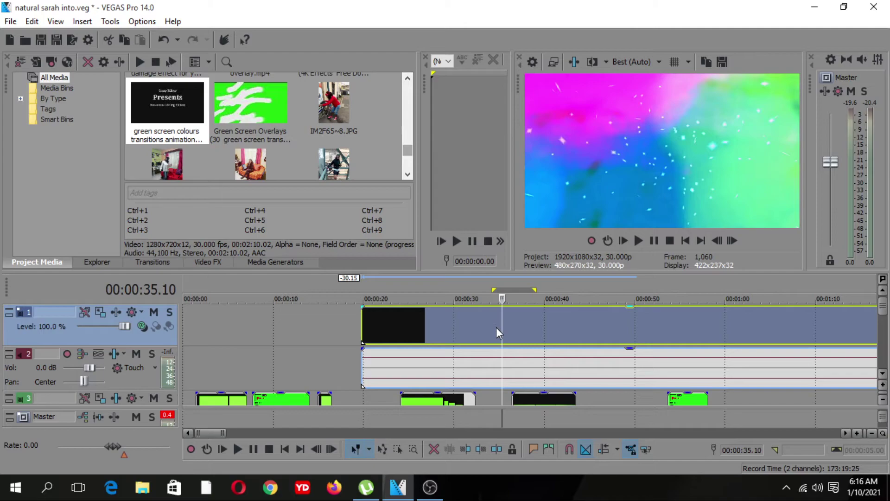
pyautogui.press('s')
pyautogui.click(456, 322)
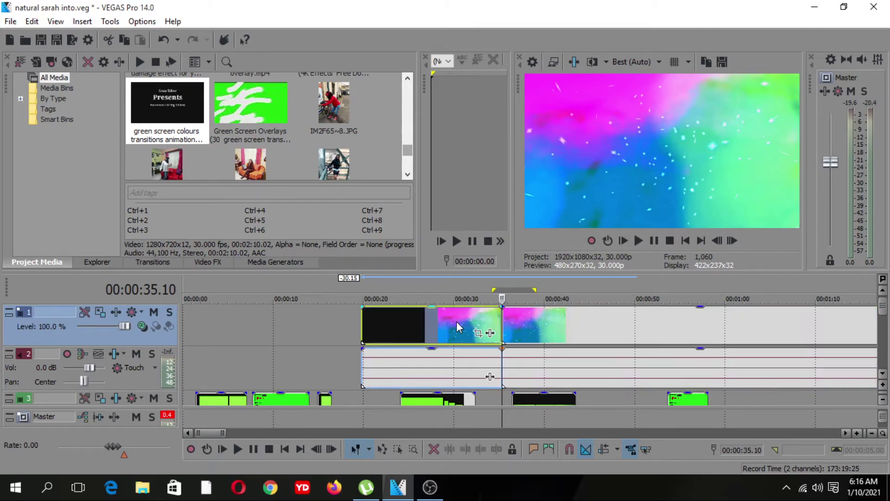
pyautogui.press('Delete')
pyautogui.moveTo(521, 321); pyautogui.dragTo(269, 331)
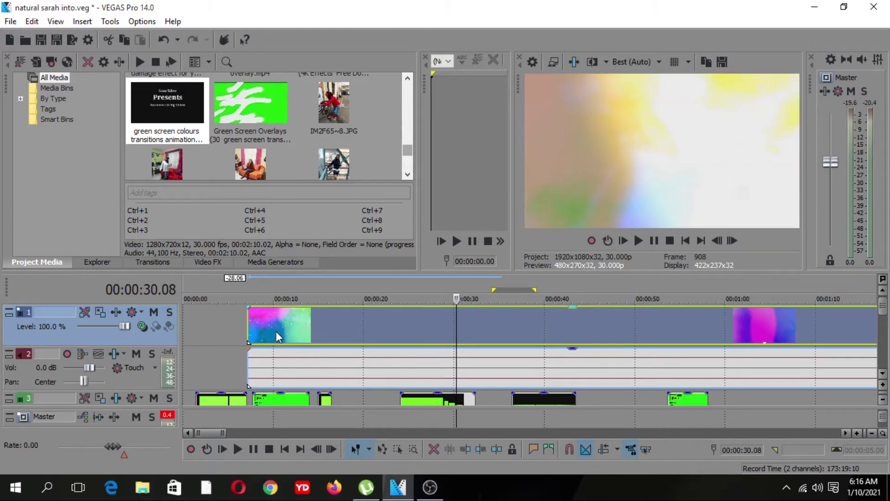
# Delete the audio track belonging to the green screen colours transitions video
pyautogui.click(57, 354)
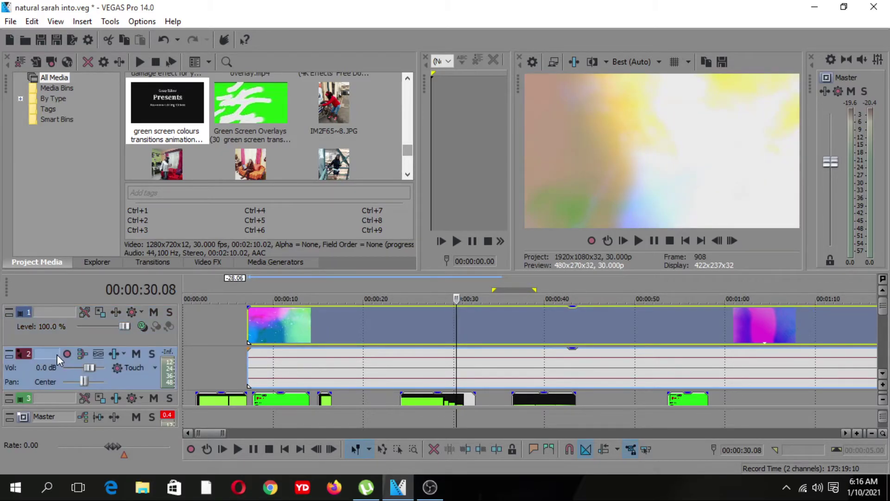
pyautogui.press('Delete')
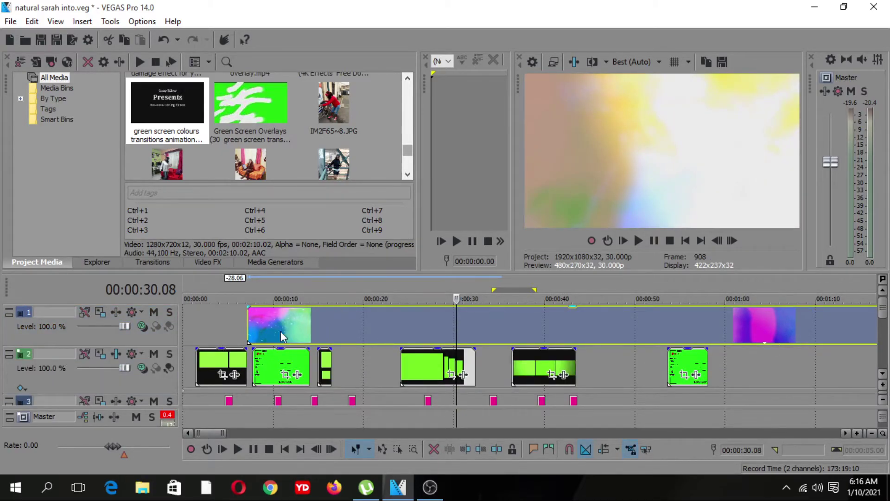
# Split the colours transitions video at 00:00:07.25 and move its short first piece down onto the keyed frame track
pyautogui.click(857, 433)
pyautogui.click(856, 433)
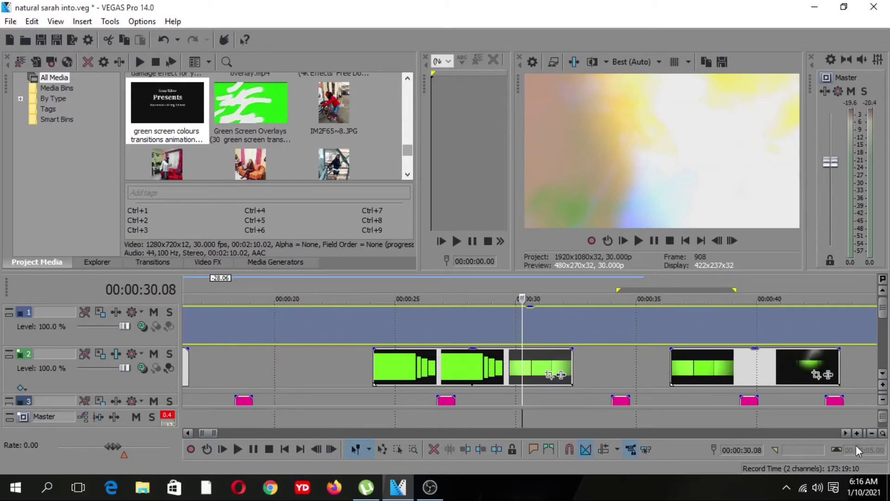
pyautogui.click(872, 432)
pyautogui.click(872, 433)
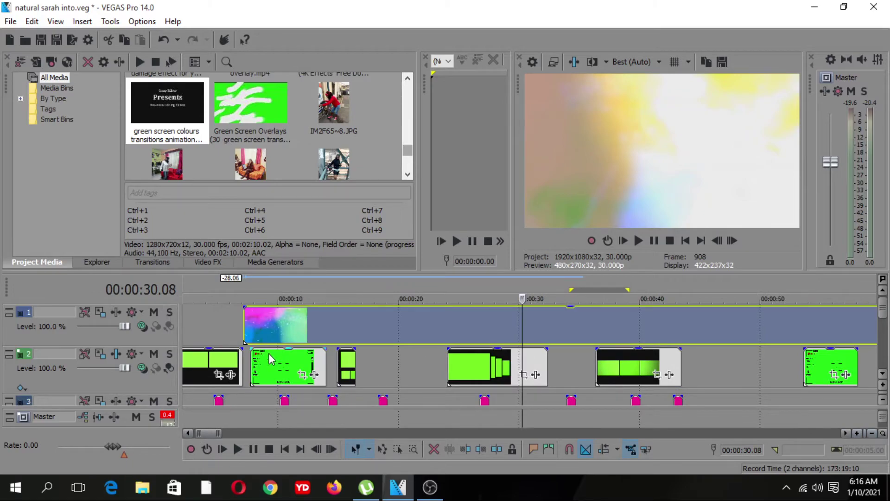
pyautogui.click(251, 336)
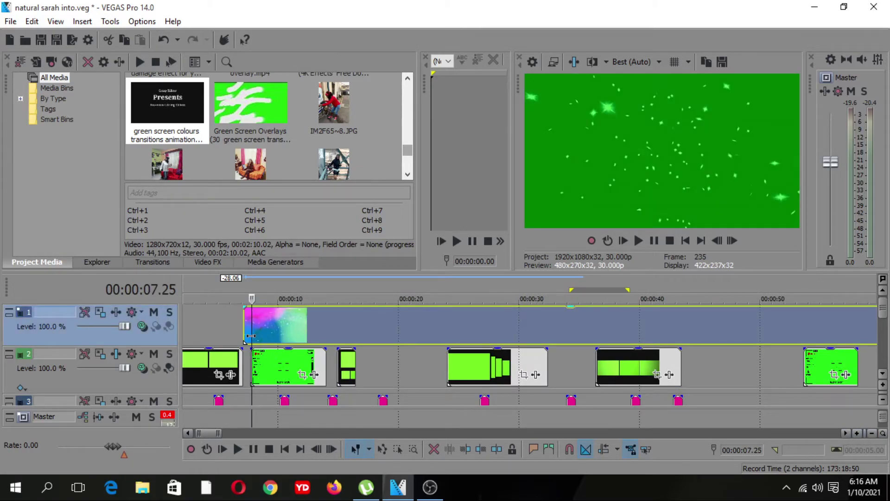
pyautogui.press('s')
pyautogui.moveTo(249, 337)
pyautogui.mouseDown()
pyautogui.moveTo(247, 353)
pyautogui.moveTo(243, 342)
pyautogui.mouseUp()
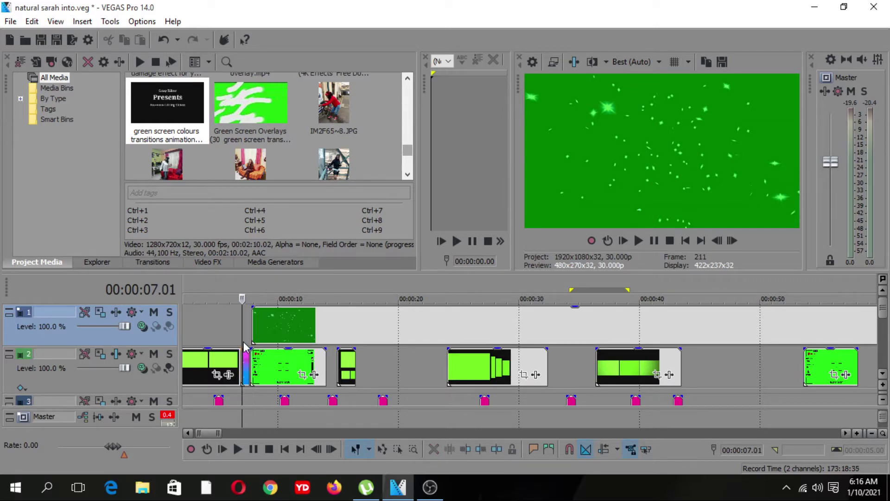
# Move the remaining colours transitions video to about 00:00:16.15, split it at 00:00:23.28, and place the first part on the keyed frame track
pyautogui.click(281, 337)
pyautogui.moveTo(281, 337); pyautogui.dragTo(448, 342)
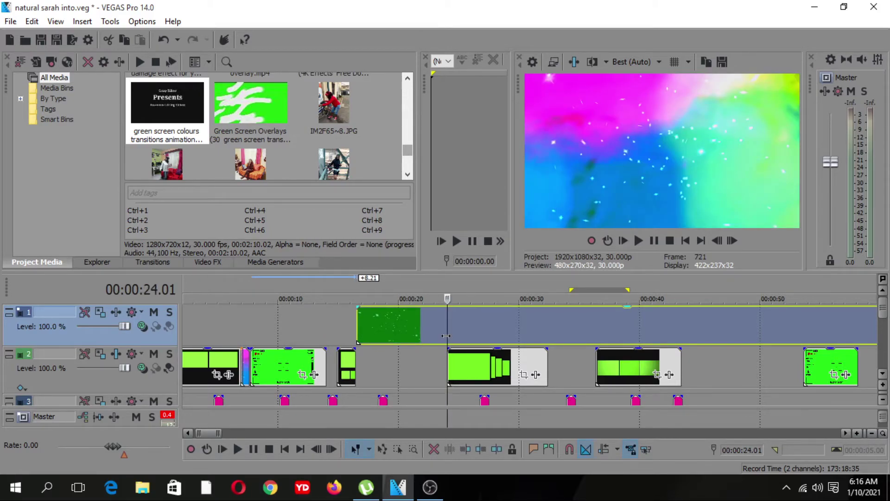
pyautogui.click(406, 332)
pyautogui.click(449, 334)
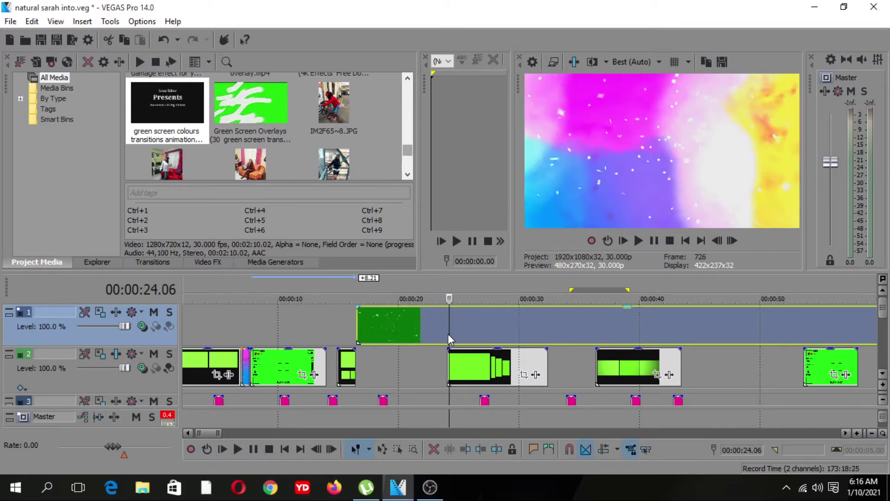
pyautogui.click(445, 332)
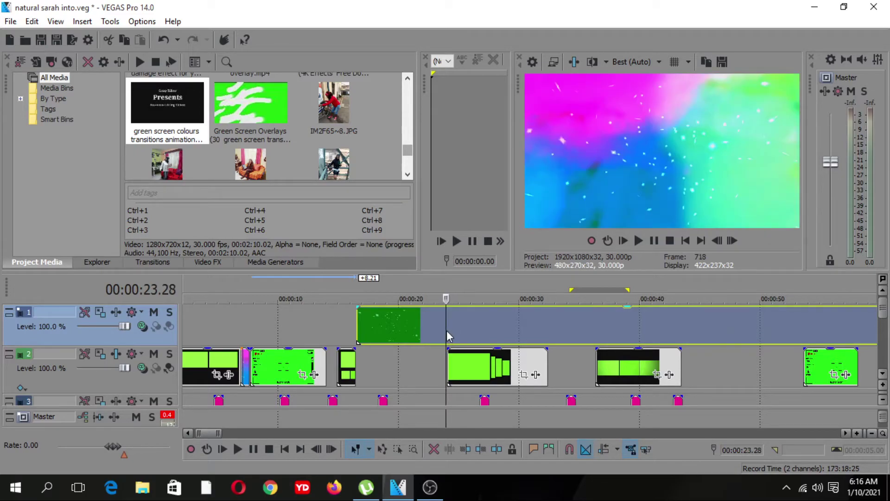
pyautogui.press('s')
pyautogui.moveTo(398, 331); pyautogui.dragTo(397, 359)
# Preview the new keyed transition, split it at 00:00:20.11, and trim its first part to start at about 00:00:17.21
pyautogui.click(329, 333)
pyautogui.press('space')
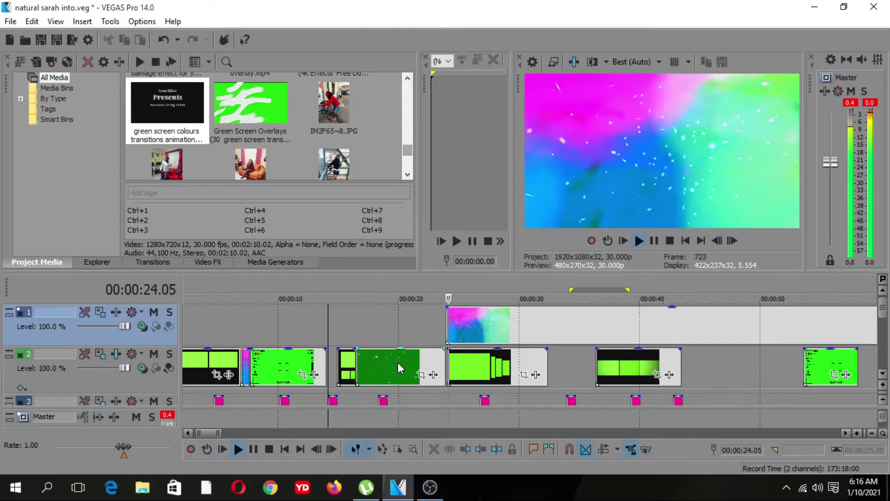
pyautogui.click(398, 362)
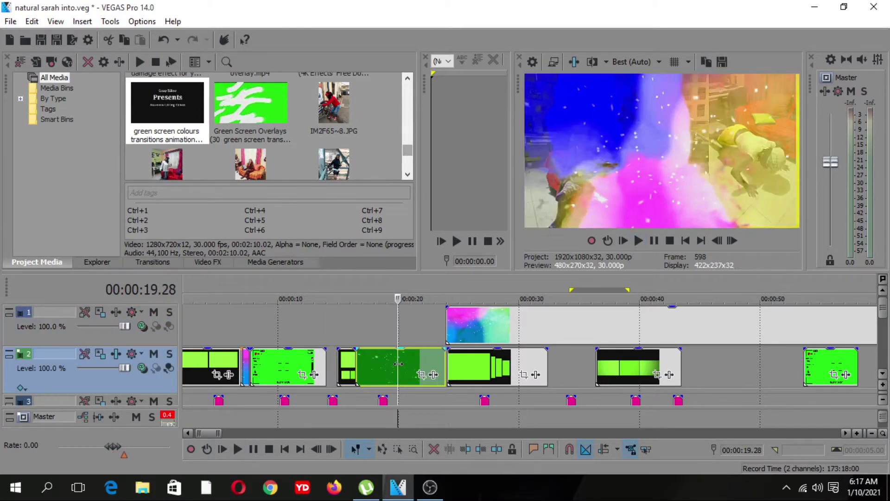
pyautogui.press('space')
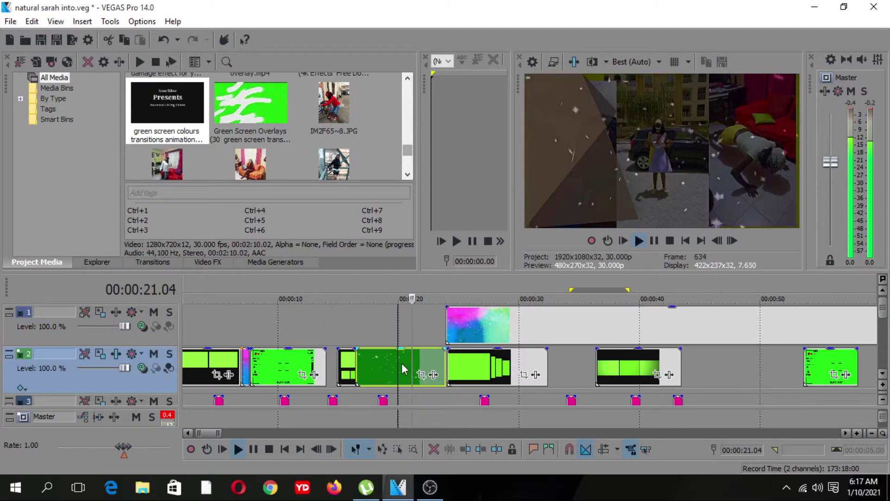
pyautogui.click(402, 363)
pyautogui.press('space')
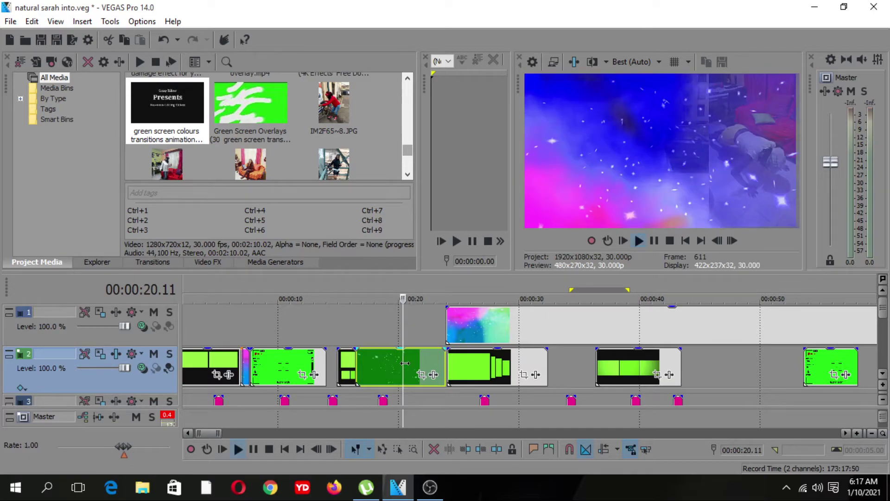
pyautogui.press('space')
pyautogui.moveTo(404, 363); pyautogui.dragTo(376, 365)
pyautogui.click(372, 362)
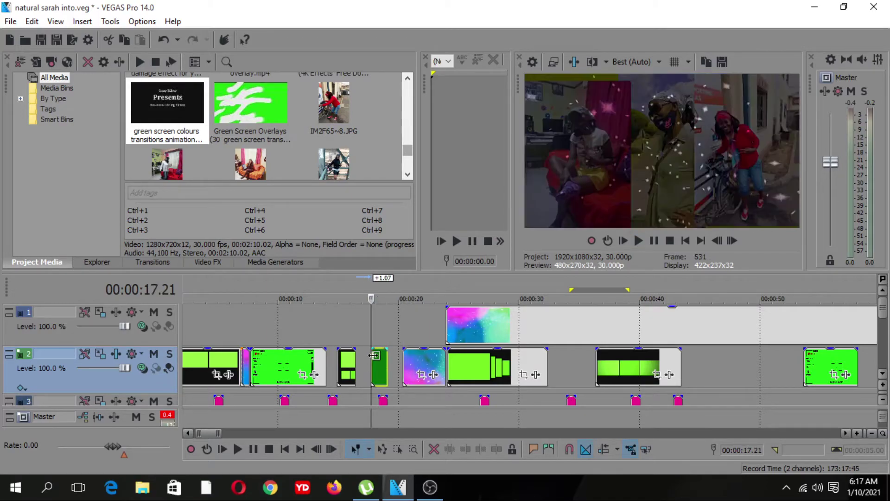
# Preview and shorten the ends of the two keyed transition pieces at about 00:00:17.21 and 00:00:20.11, trimming about two seconds off the second
pyautogui.press('space')
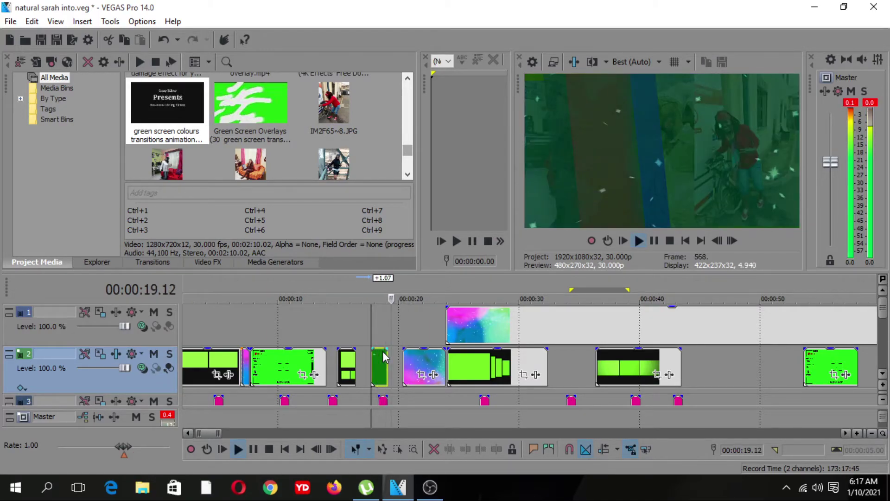
pyautogui.press('space')
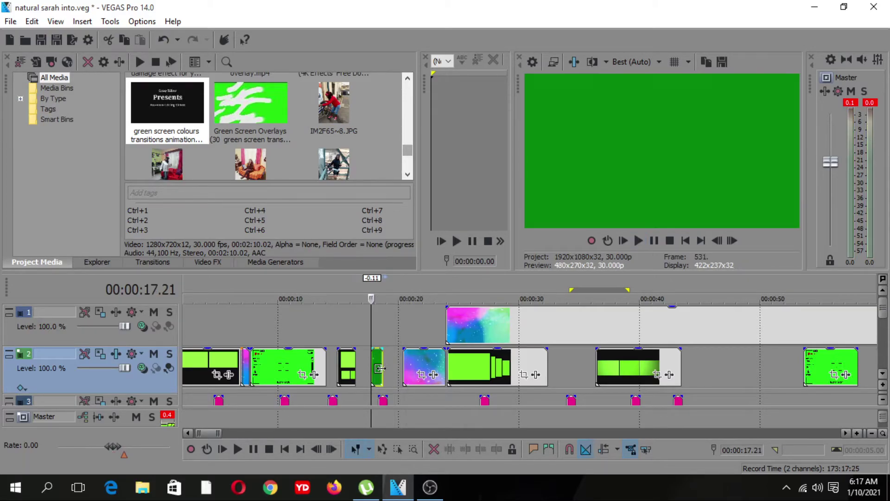
pyautogui.moveTo(382, 364); pyautogui.dragTo(376, 370)
pyautogui.press('space')
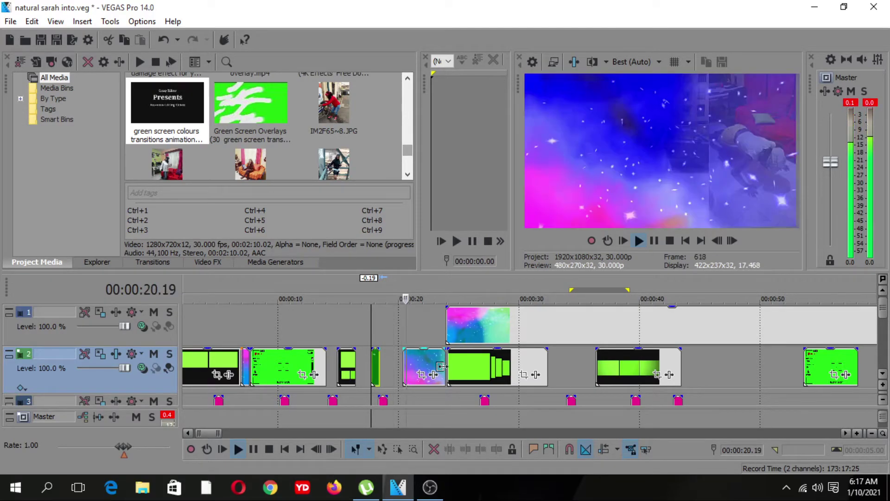
pyautogui.press('space')
pyautogui.moveTo(445, 369); pyautogui.dragTo(415, 369)
pyautogui.press('space')
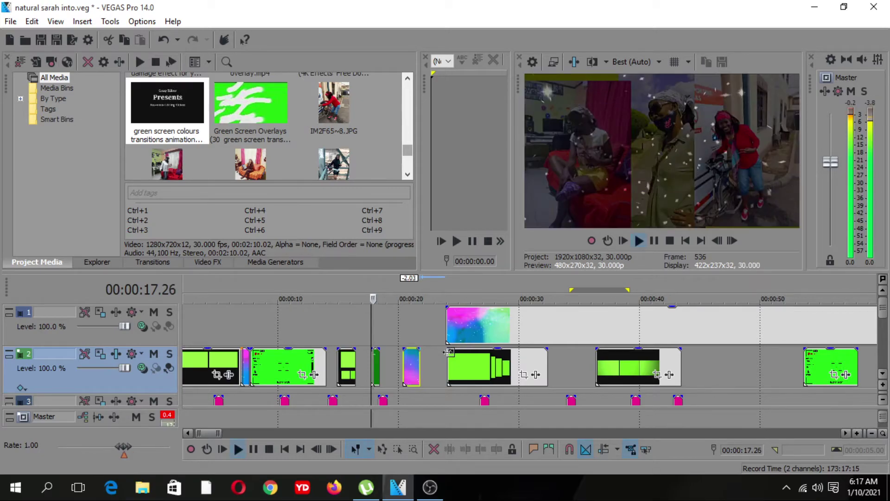
# Split the colours transitions video at 00:00:32.19, moving the later part to about 00:00:43 and the earlier part to about 00:00:32
pyautogui.click(551, 336)
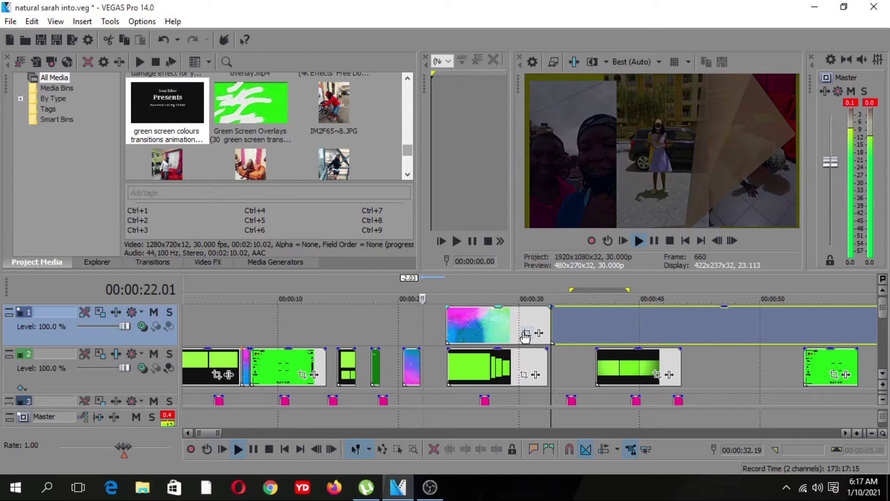
pyautogui.click(539, 333)
pyautogui.click(396, 110)
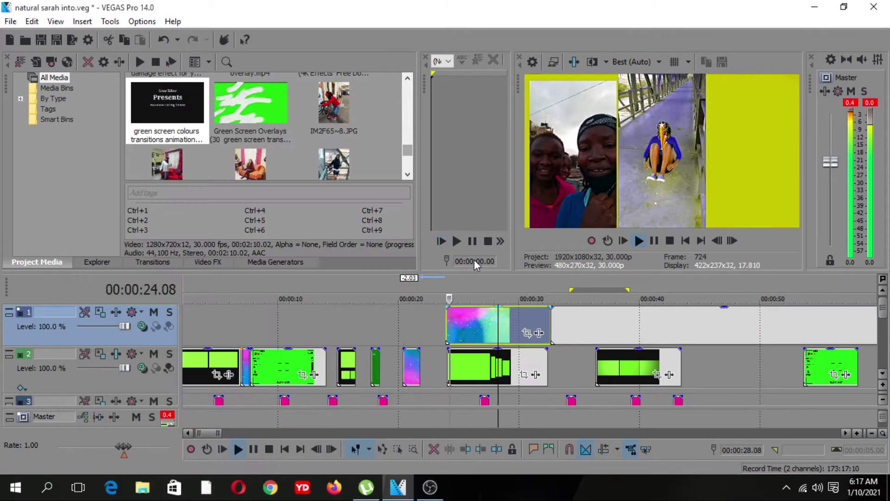
pyautogui.click(491, 330)
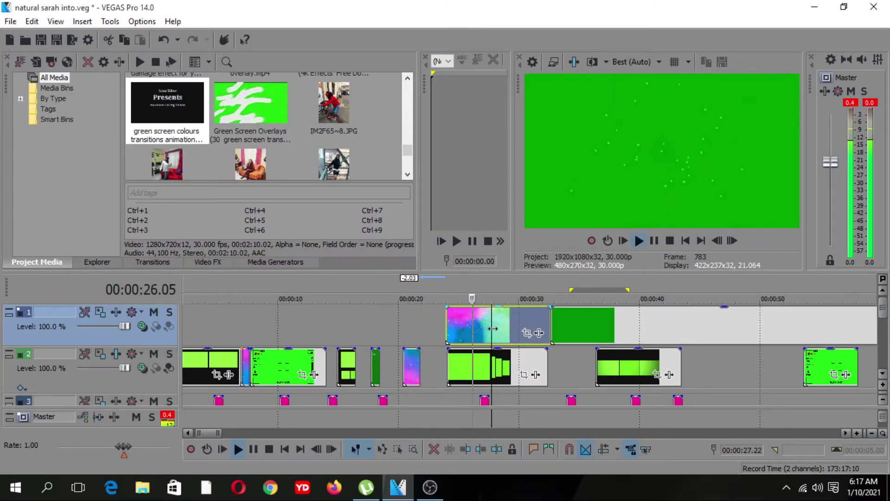
pyautogui.moveTo(577, 321); pyautogui.dragTo(686, 320)
pyautogui.press('space')
pyautogui.moveTo(550, 322); pyautogui.dragTo(583, 322)
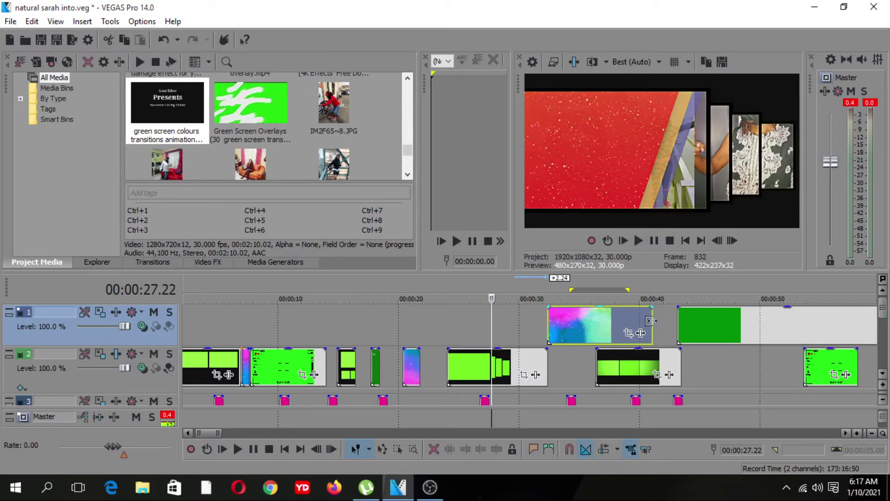
# Trim the transition piece at about 00:00:32 to end near 00:00:34.21 and move it down onto the keyed frame track
pyautogui.moveTo(651, 320); pyautogui.dragTo(575, 327)
pyautogui.click(553, 334)
pyautogui.press('space')
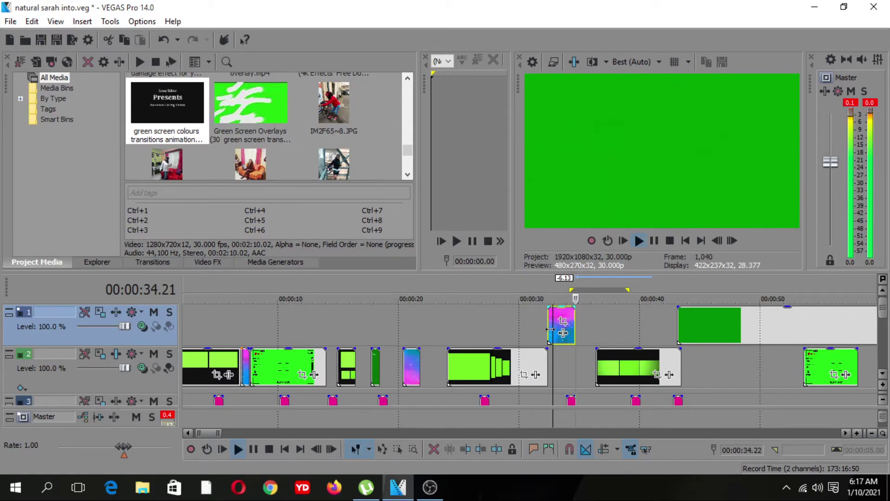
pyautogui.press('space')
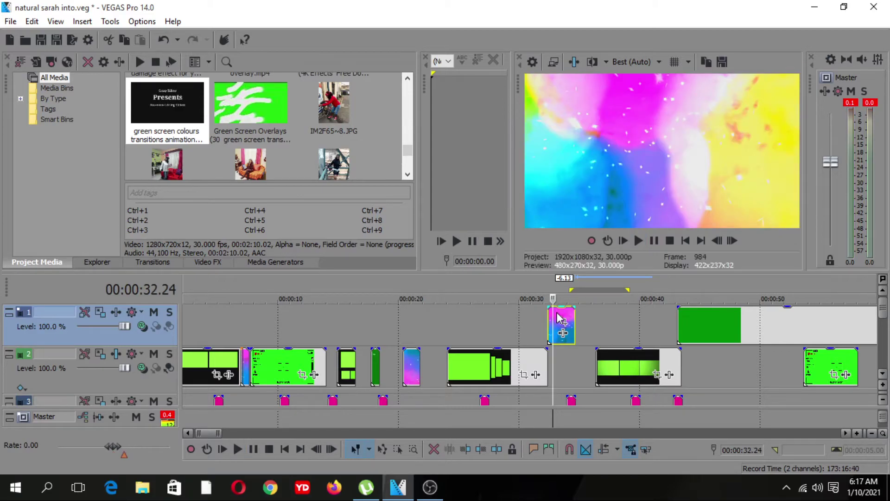
pyautogui.moveTo(557, 357); pyautogui.dragTo(558, 357)
# Preview the keyed transition from 00:00:32.06 and trim its start to about 00:00:33
pyautogui.click(547, 337)
pyautogui.press('space')
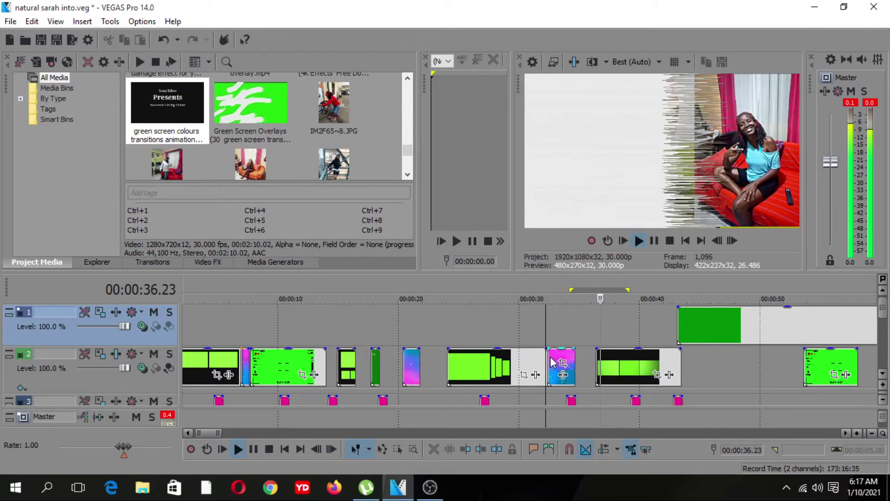
pyautogui.press('space')
pyautogui.press('space')
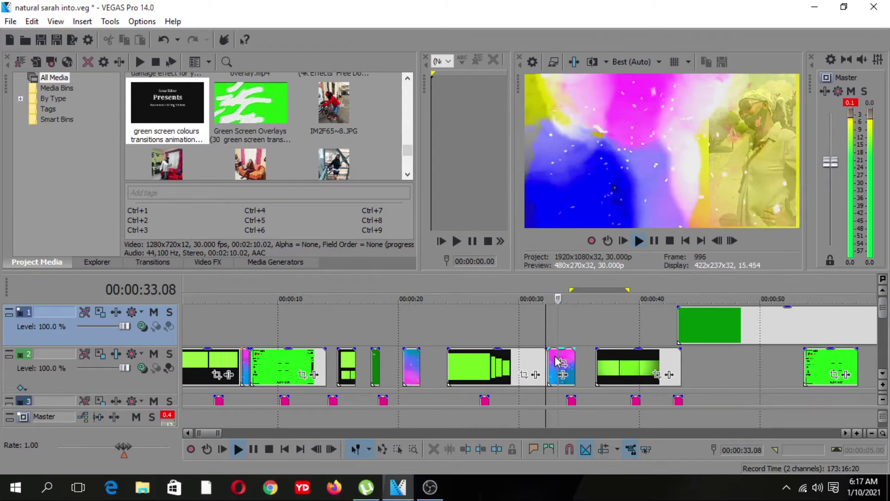
pyautogui.moveTo(555, 360); pyautogui.dragTo(559, 358)
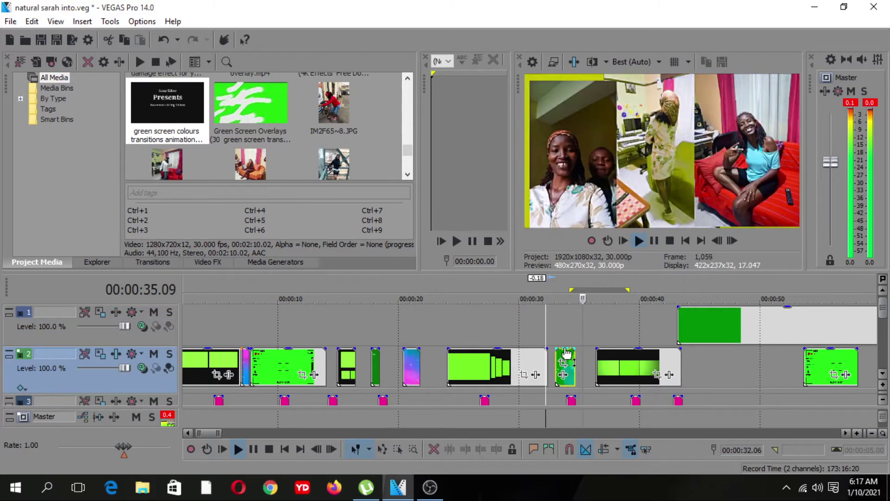
pyautogui.press('space')
pyautogui.press('space')
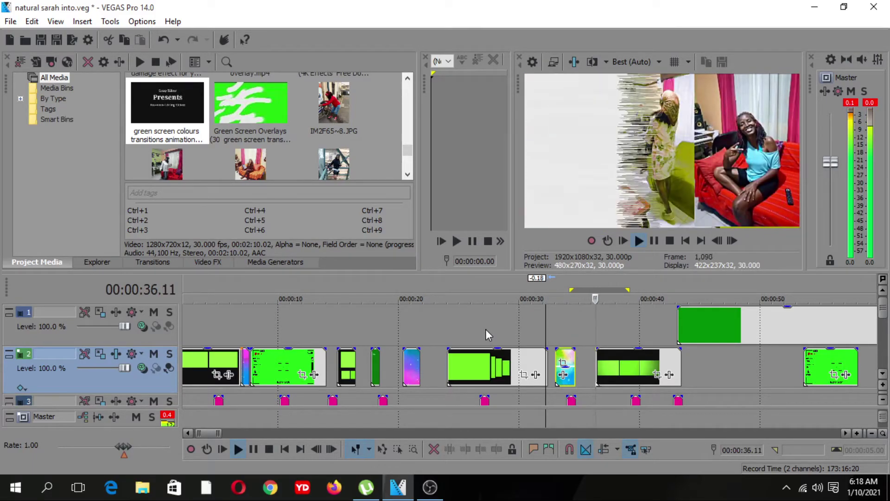
pyautogui.press('space')
pyautogui.press('space')
# Preview the photo tracks from 00:00:32.06 and extend the start of the red sofa photo on track 5 back to 00:00:33.15
pyautogui.moveTo(878, 319); pyautogui.dragTo(883, 353)
pyautogui.press('space')
pyautogui.press('space')
pyautogui.click(857, 433)
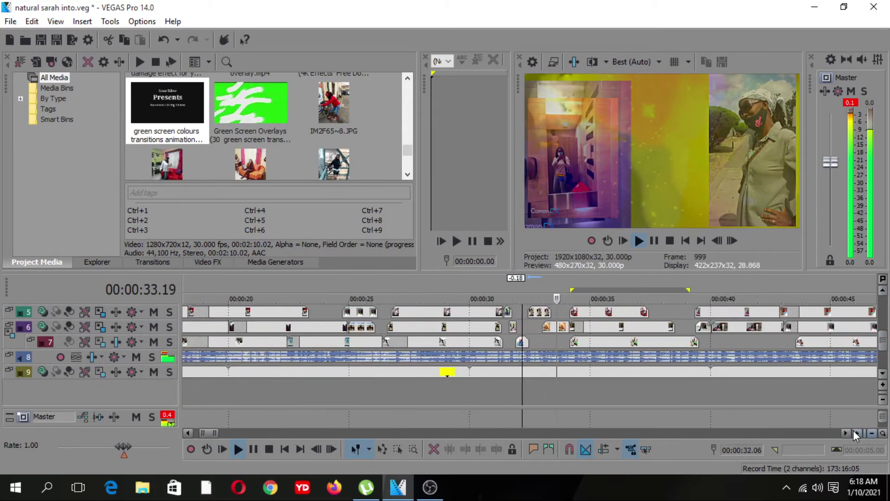
pyautogui.press('space')
pyautogui.press('space')
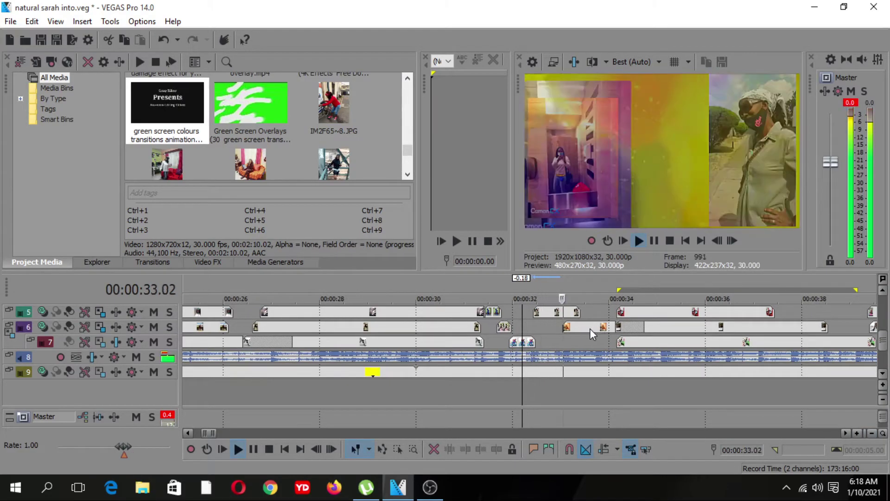
pyautogui.click(585, 317)
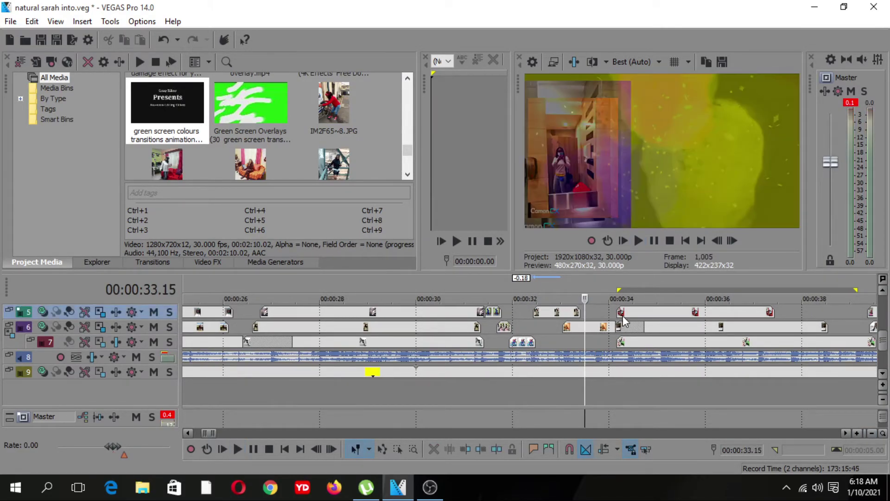
pyautogui.moveTo(619, 314); pyautogui.dragTo(590, 316)
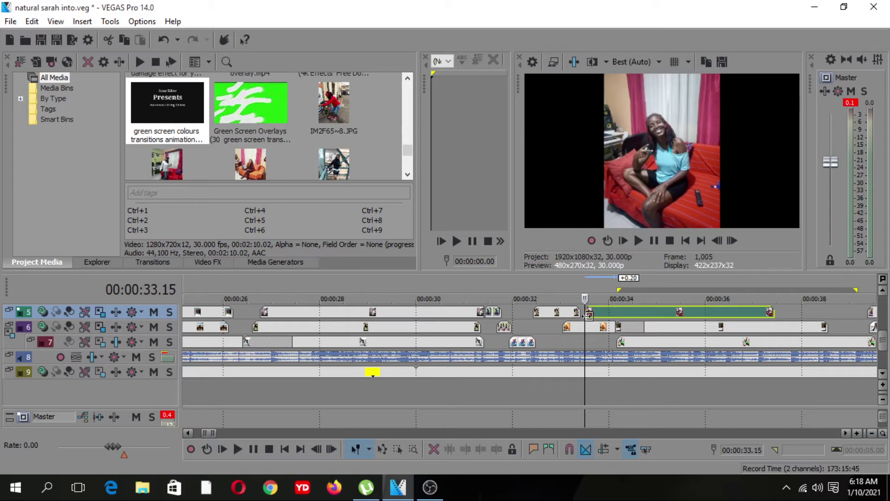
# Split the beginning of the extended red sofa photo at about 00:00:33.20, 00:00:33.24 and 00:00:34.00
pyautogui.click(593, 312)
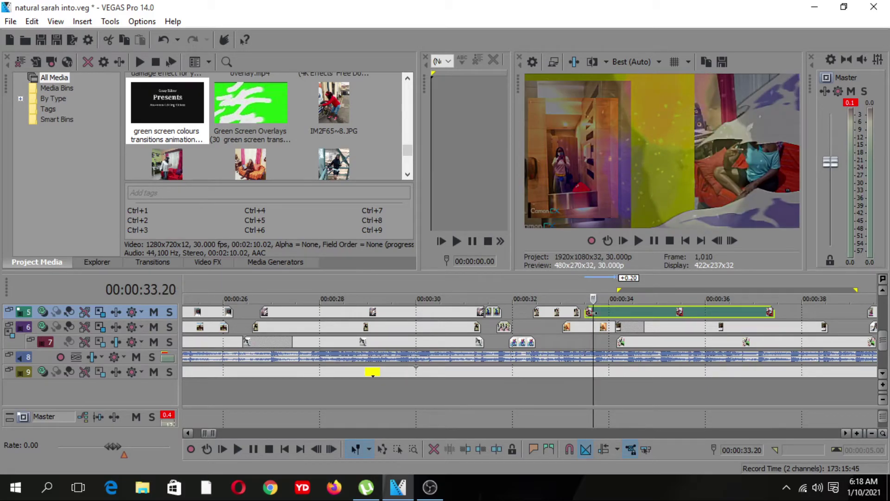
pyautogui.moveTo(593, 312); pyautogui.dragTo(600, 316)
pyautogui.click(608, 311)
pyautogui.press('s')
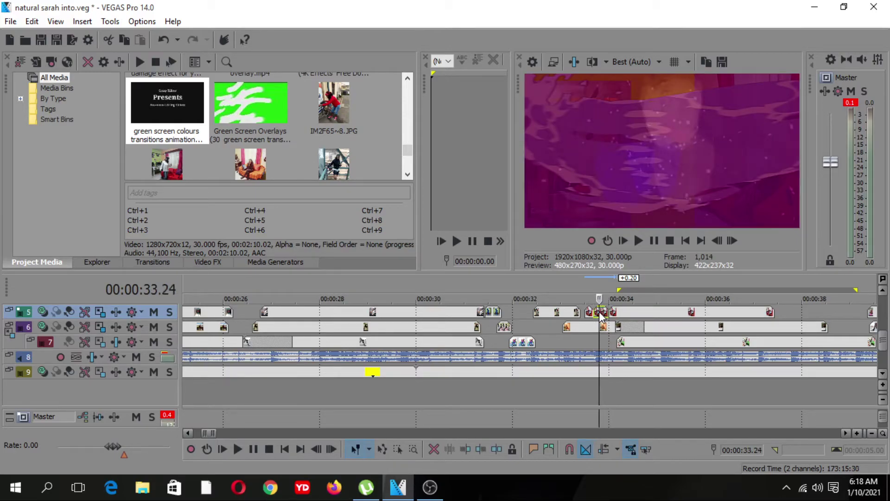
pyautogui.click(599, 311)
pyautogui.click(616, 313)
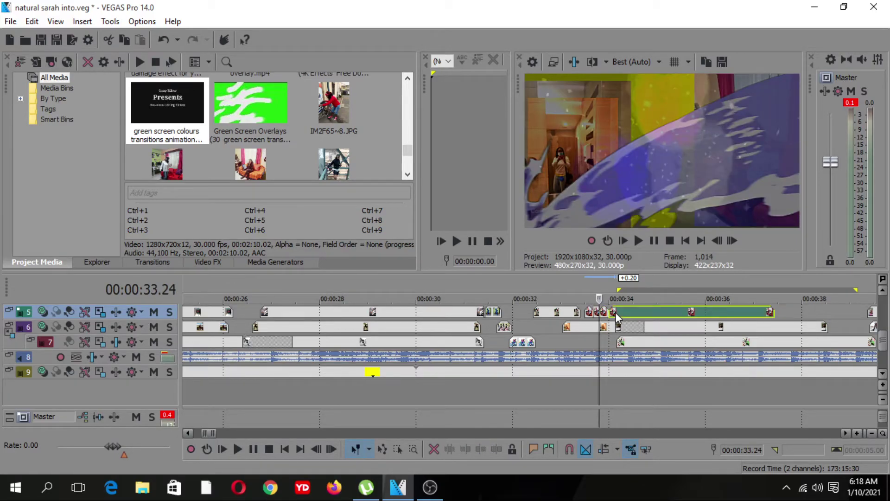
# Open four-frame gaps between the split pieces of the red sofa photo on track 5, at 00:00:33.20 and 00:00:34.00
pyautogui.click(610, 311)
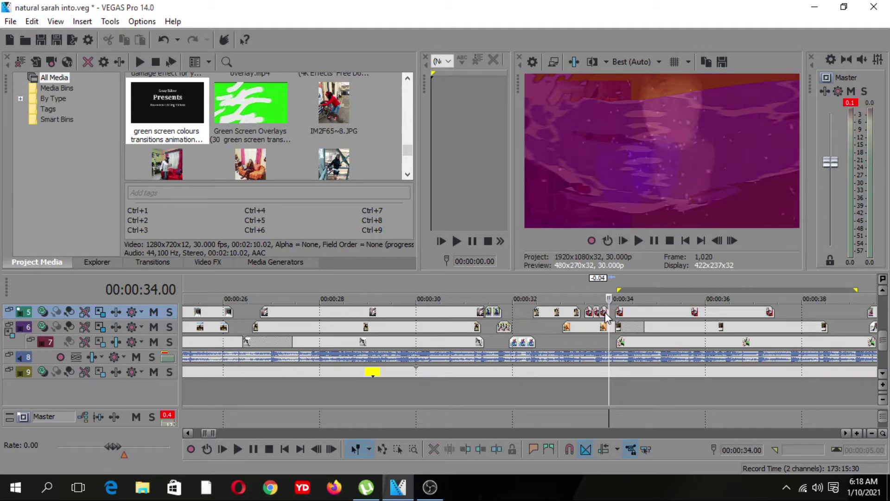
pyautogui.click(592, 313)
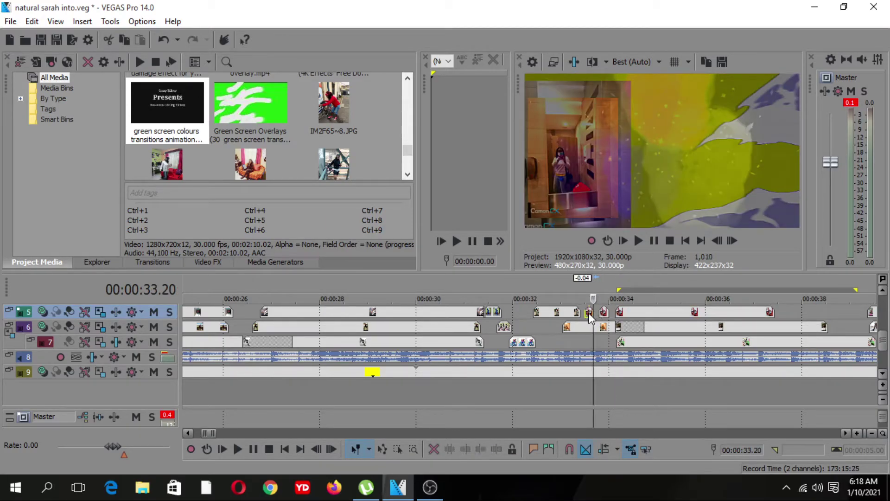
pyautogui.rightClick(590, 313)
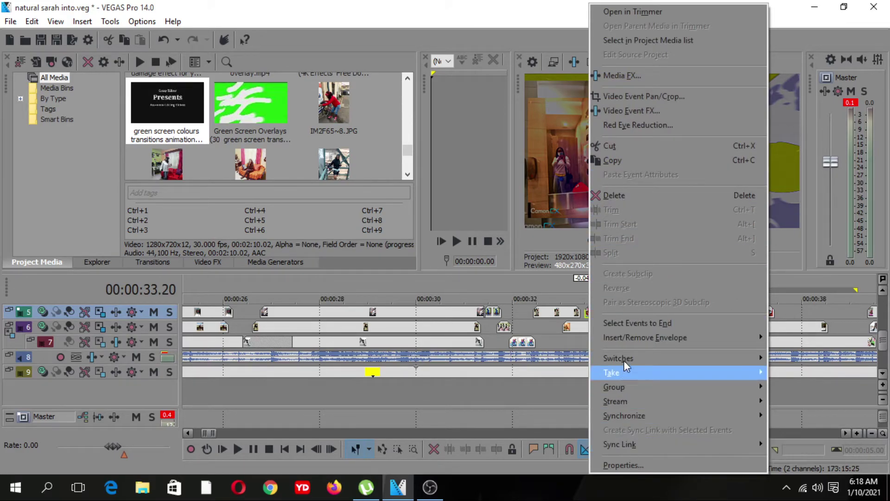
pyautogui.moveTo(633, 358)
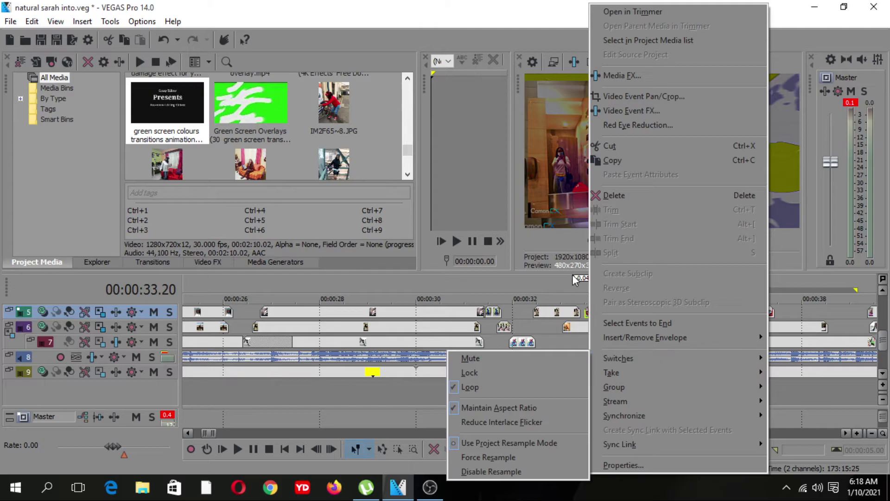
pyautogui.click(571, 296)
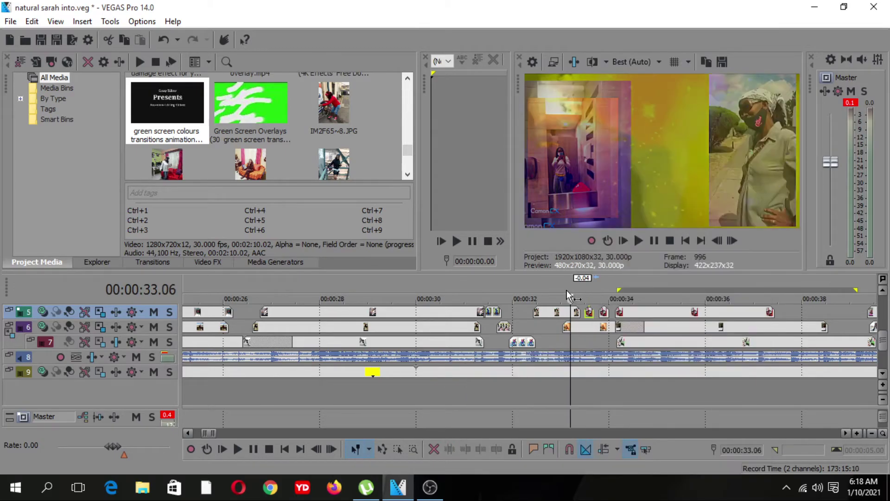
pyautogui.rightClick(588, 313)
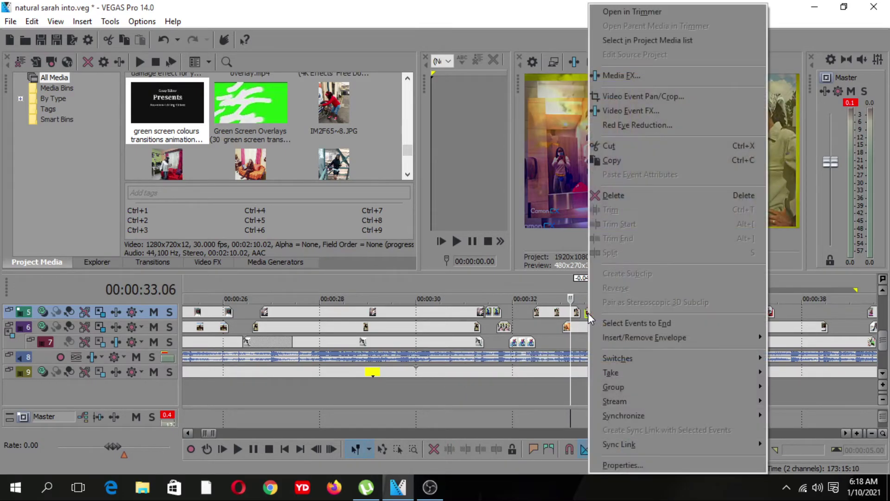
pyautogui.click(578, 298)
pyautogui.click(857, 433)
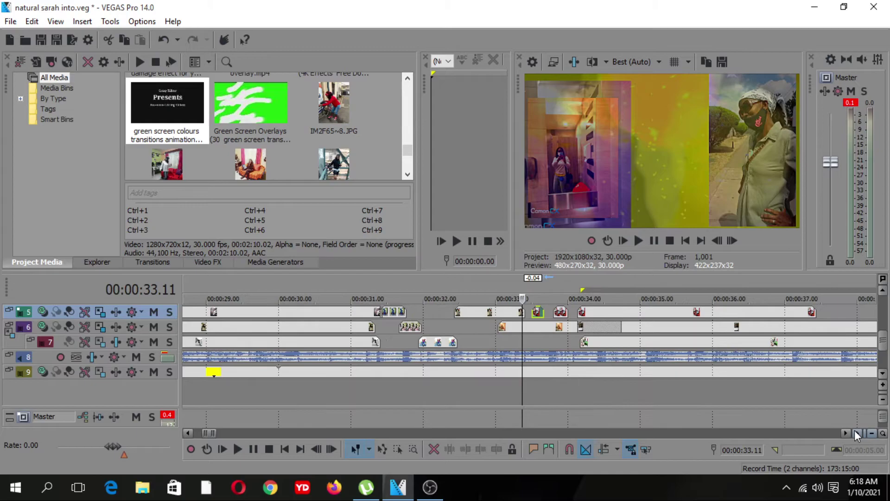
pyautogui.click(857, 432)
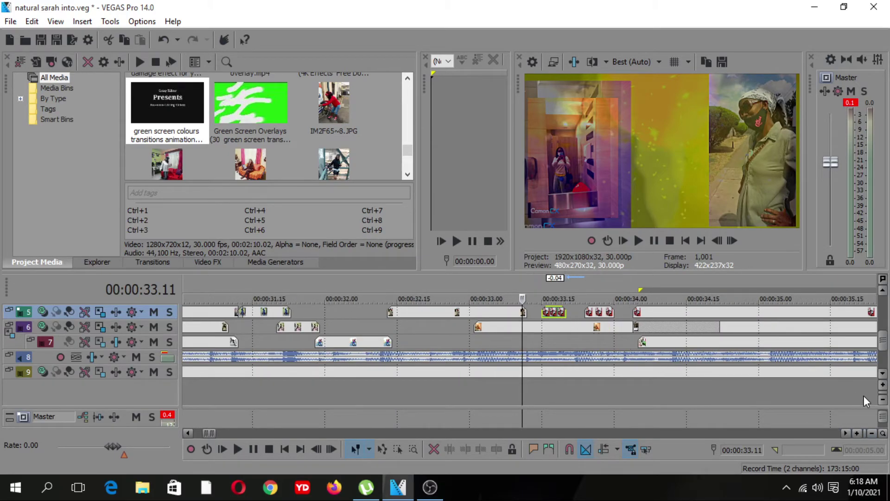
pyautogui.click(883, 384)
pyautogui.click(883, 385)
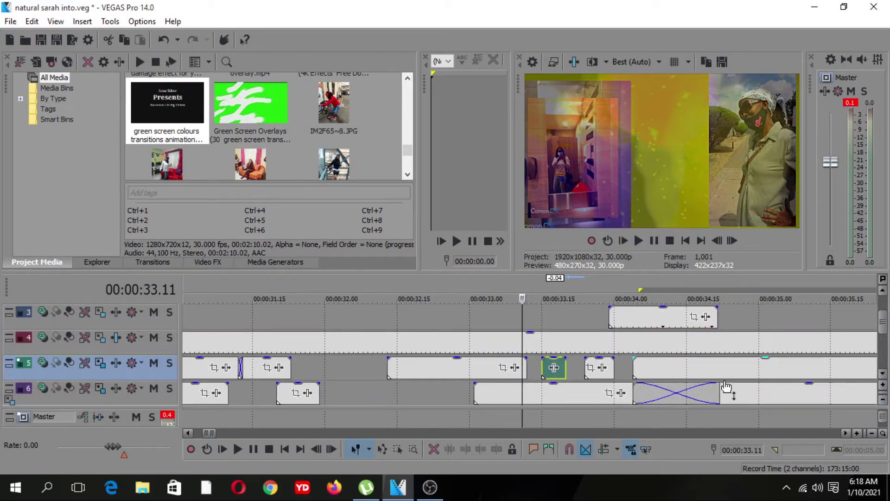
pyautogui.rightClick(558, 371)
pyautogui.rightClick(564, 369)
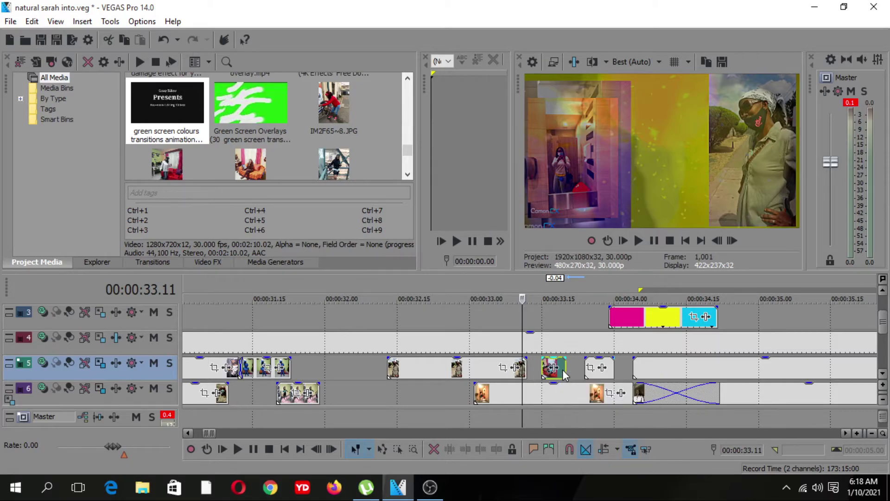
pyautogui.rightClick(563, 369)
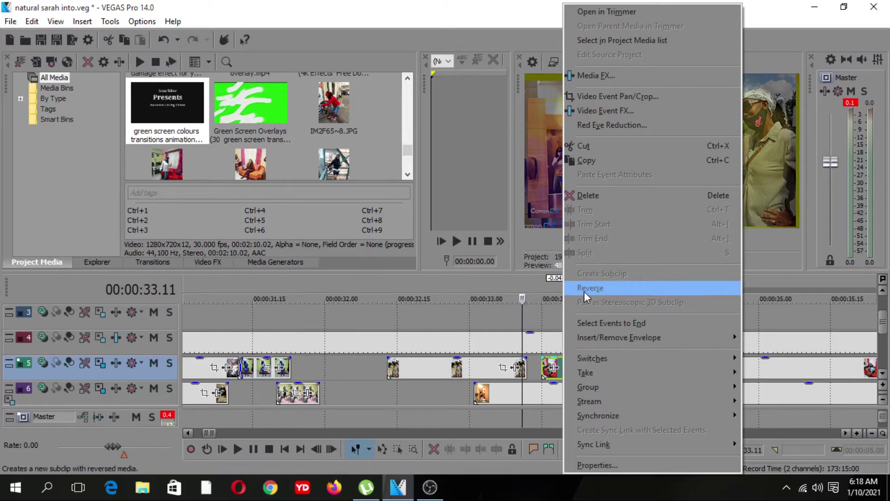
# Preview from 00:00:33.14 and trim the start of the colour transition on track 3 to about 00:00:34.07
pyautogui.click(536, 309)
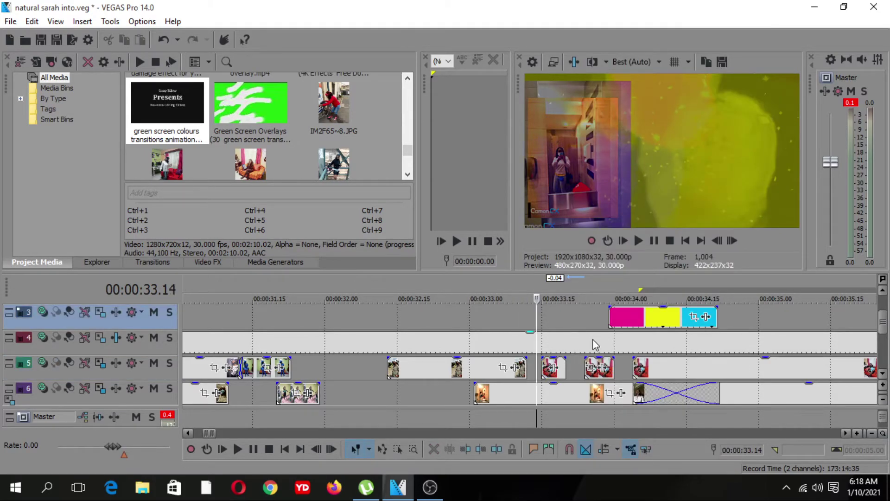
pyautogui.press('space')
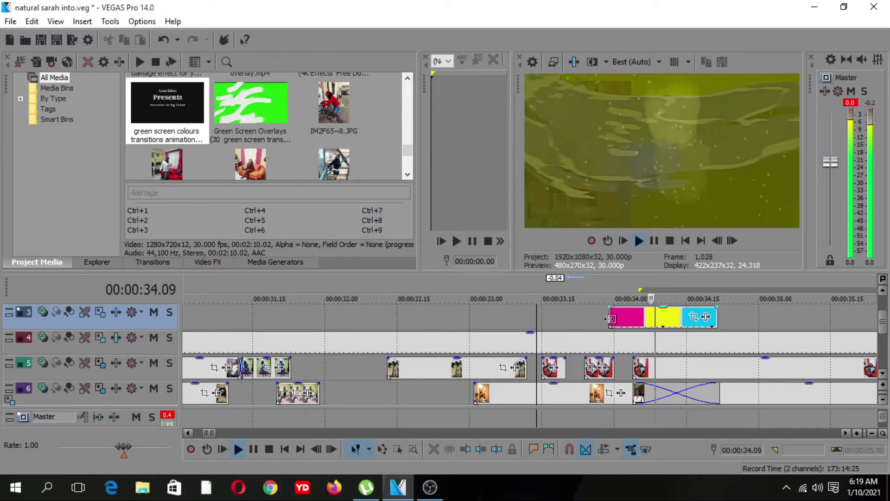
pyautogui.moveTo(611, 319); pyautogui.dragTo(648, 319)
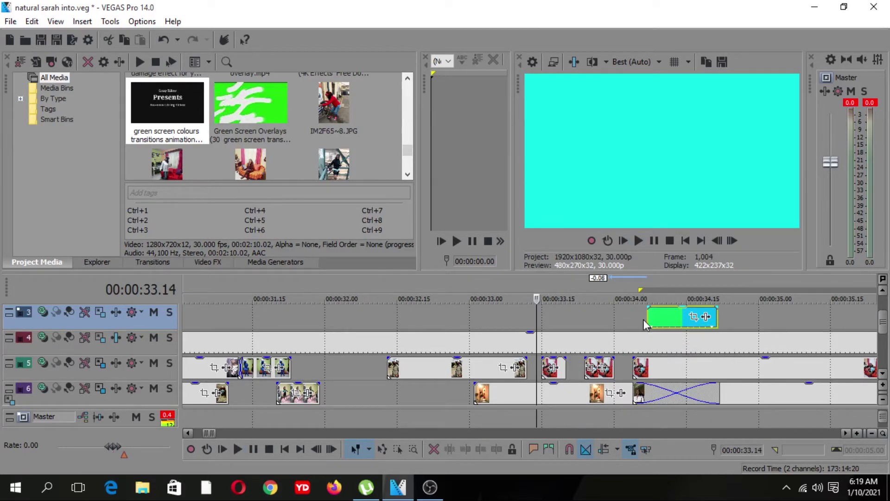
pyautogui.press('space')
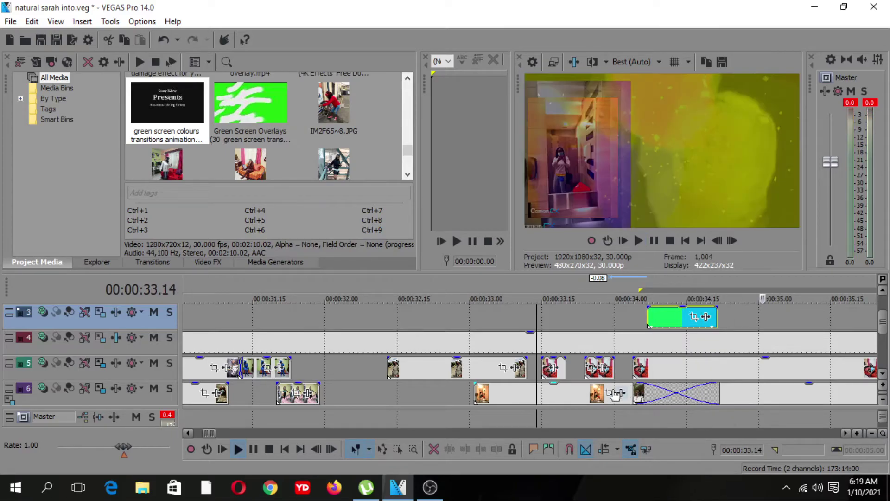
# Preview the montage from 00:00:33.14 to about 00:00:46, checking the trimmed transition and the frames and overlays that follow
pyautogui.press('space')
pyautogui.press('space')
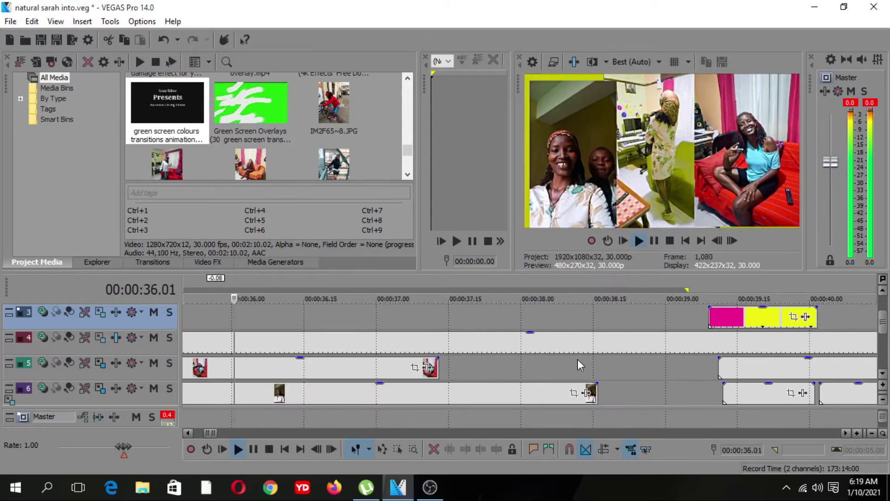
pyautogui.click(872, 433)
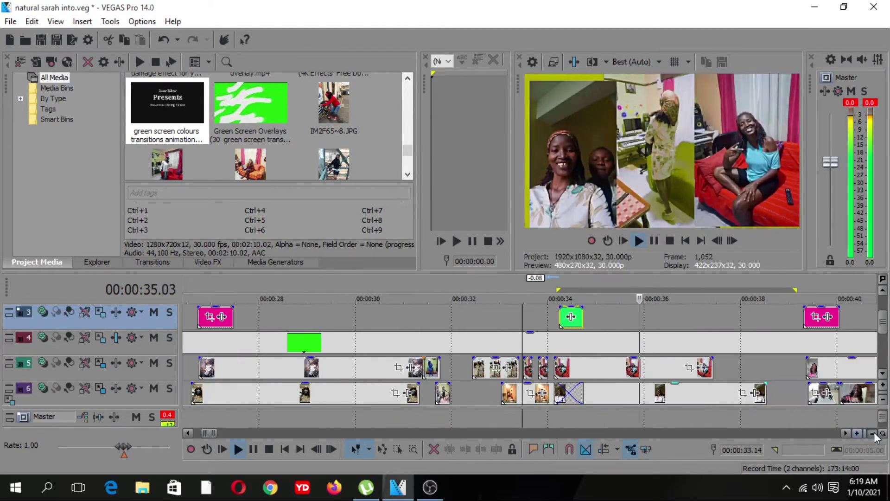
pyautogui.click(872, 433)
pyautogui.click(872, 433)
pyautogui.click(872, 432)
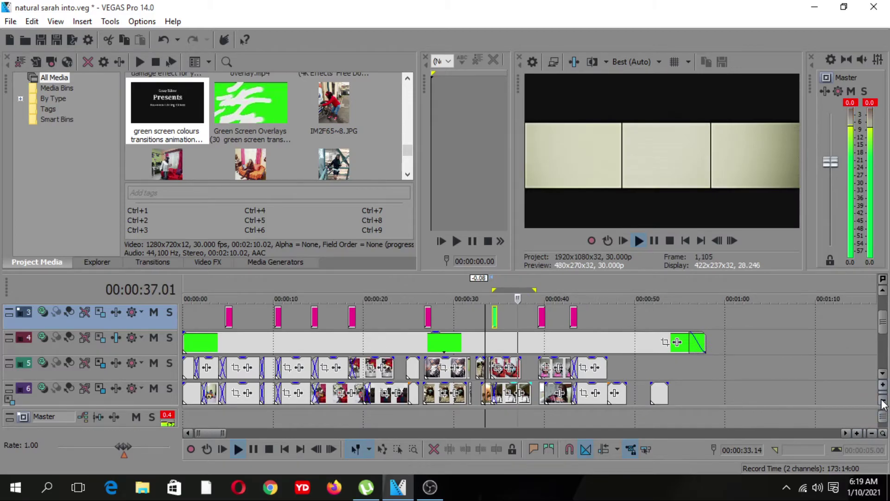
pyautogui.click(883, 401)
pyautogui.click(883, 401)
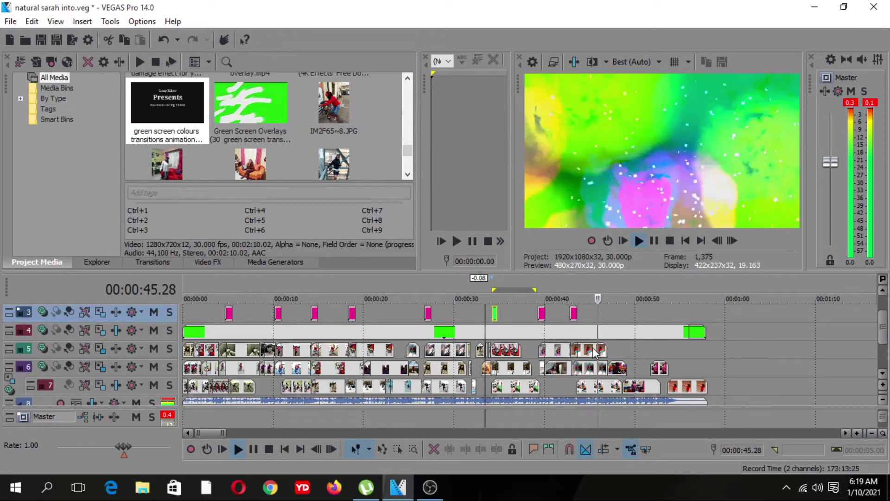
# Split the long green screen overlay on track 4 at 00:00:39.11
pyautogui.click(539, 333)
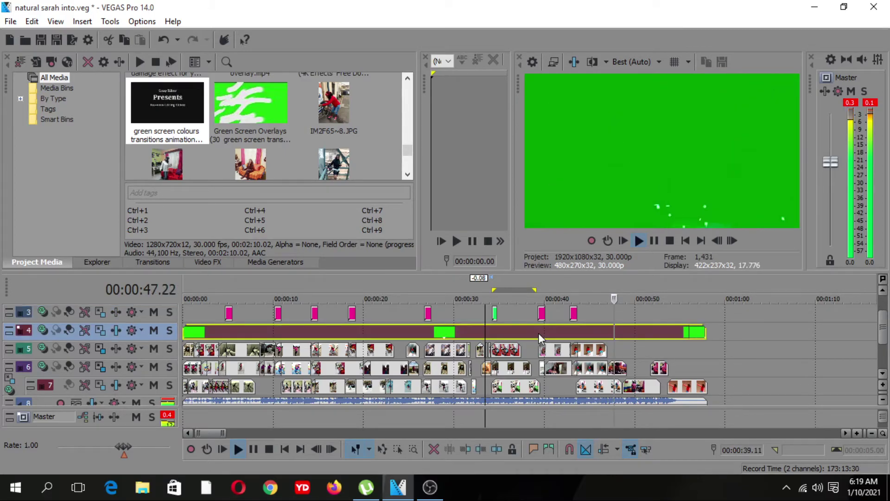
pyautogui.press('space')
pyautogui.press('s')
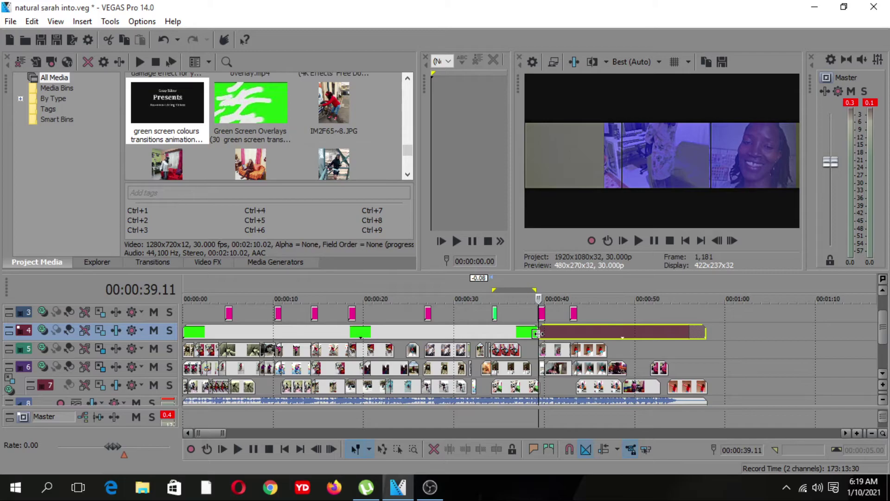
# Try starting the second part of the track 4 overlay at about 00:00:42, preview it and extend its start back to the split
pyautogui.moveTo(538, 333); pyautogui.dragTo(562, 333)
pyautogui.press('space')
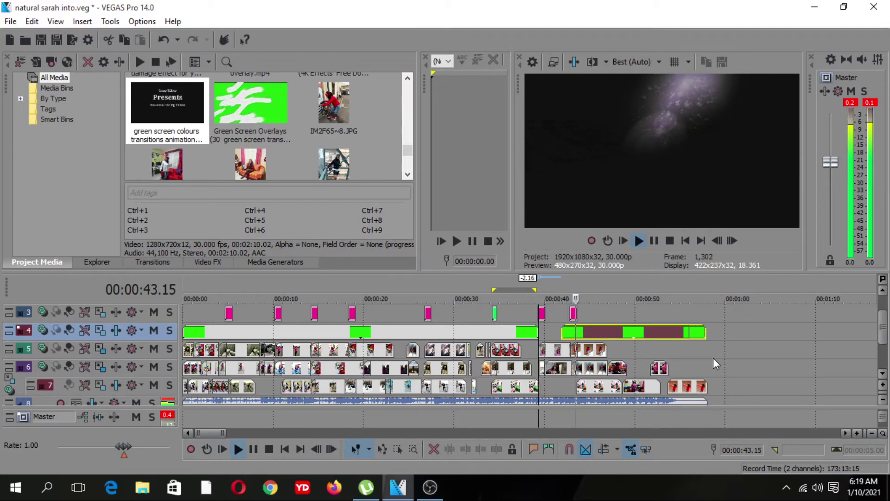
pyautogui.scroll(2, 713, 357)
pyautogui.press('space')
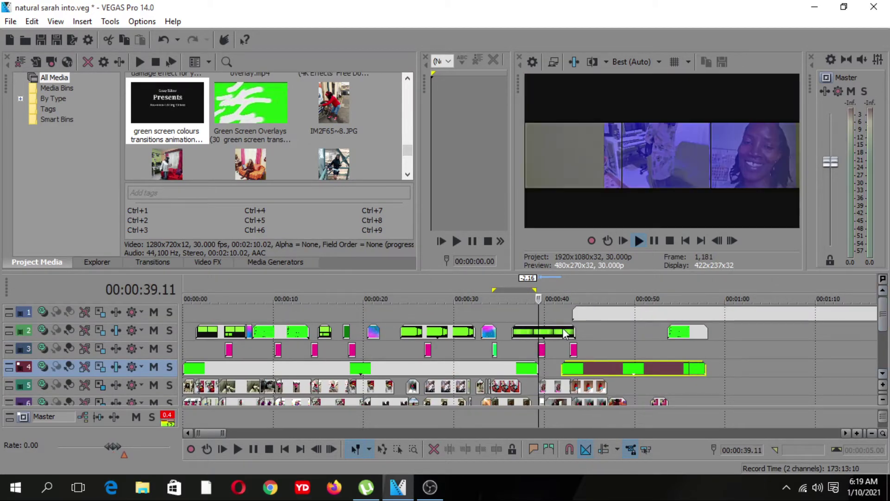
pyautogui.press('space')
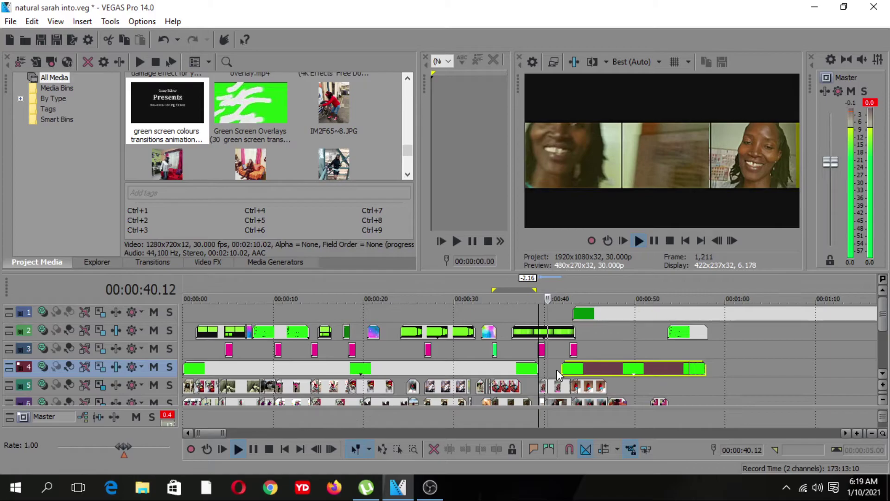
pyautogui.press('space')
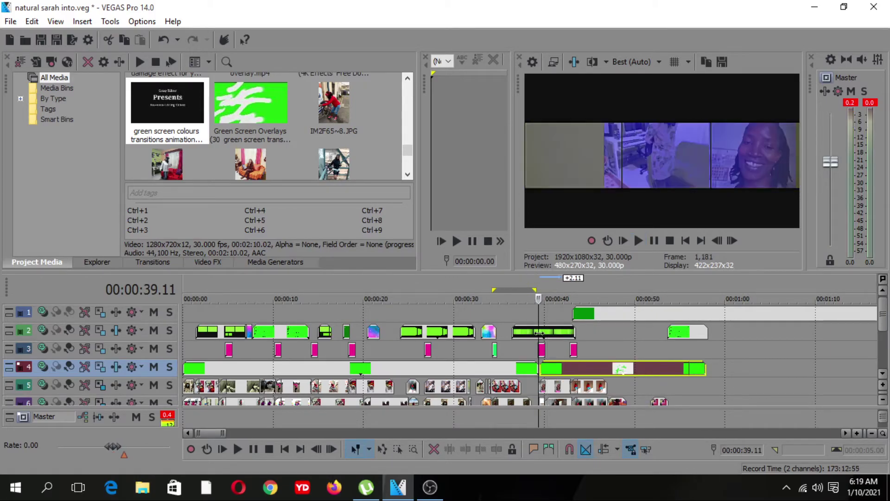
# Split the three-panel frame on track 2 at 00:00:39.13 and trim both parts to open a gap around the split
pyautogui.click(539, 333)
pyautogui.press('s')
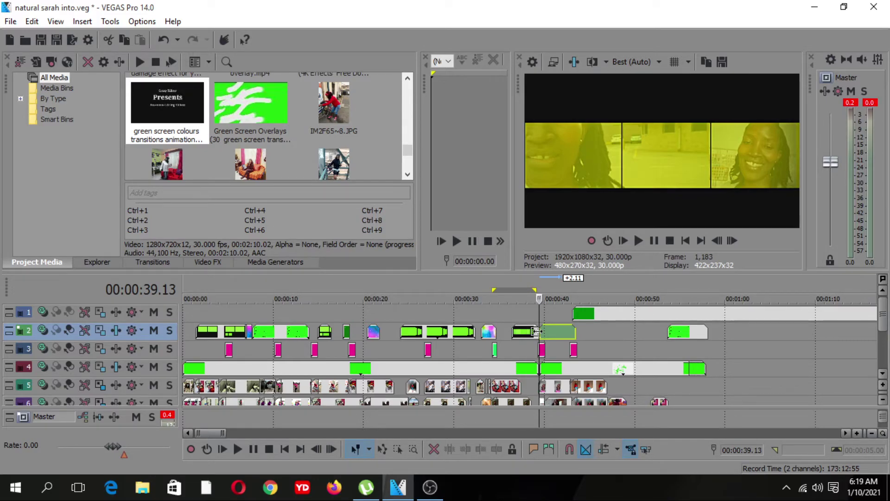
# Preview from about 00:00:36.19 and move the long green overlay on track 1 to about 00:01:03
pyautogui.click(516, 353)
pyautogui.press('space')
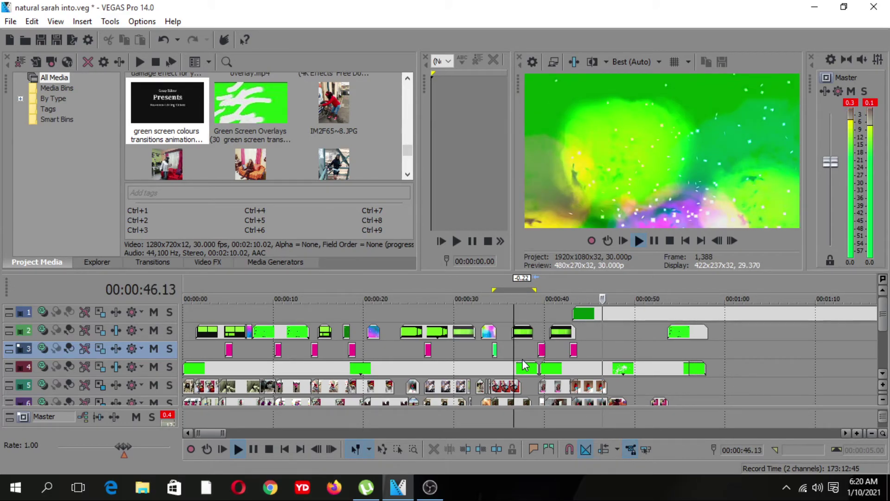
pyautogui.moveTo(524, 365); pyautogui.dragTo(731, 333)
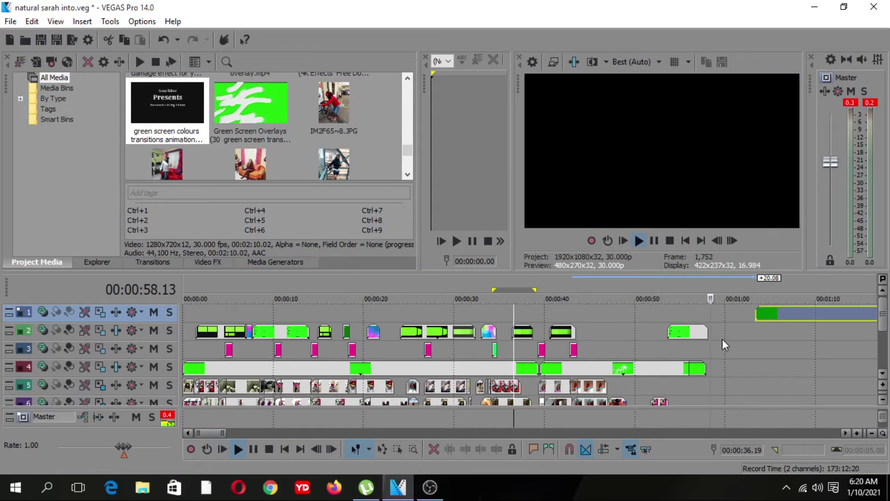
pyautogui.press('space')
pyautogui.press('space')
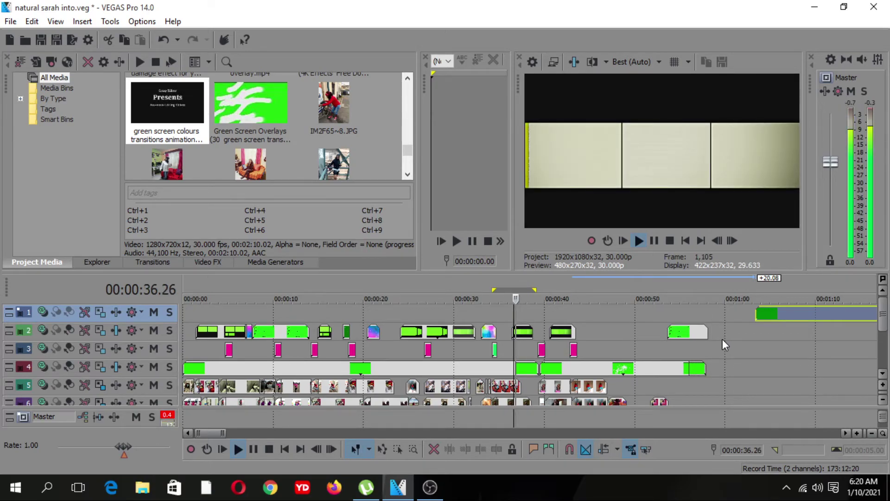
# Preview the ending from about 00:00:49 and delete the long green overlay on track 1
pyautogui.click(626, 348)
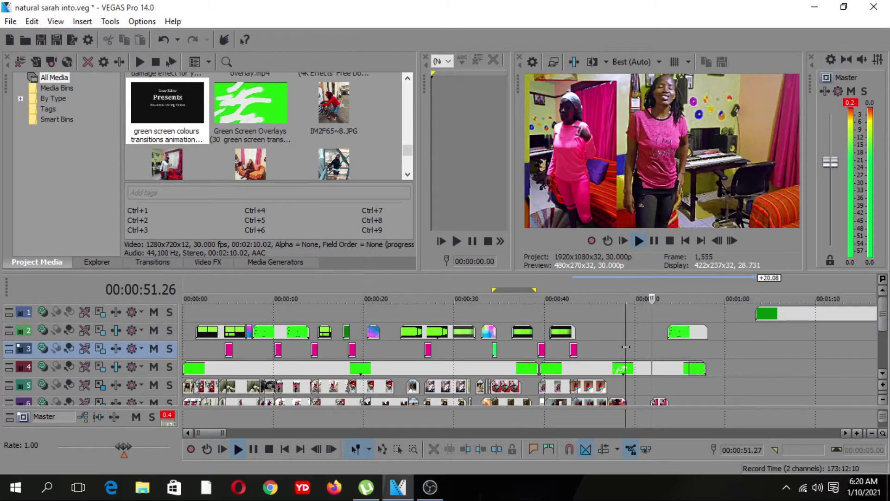
pyautogui.press('s')
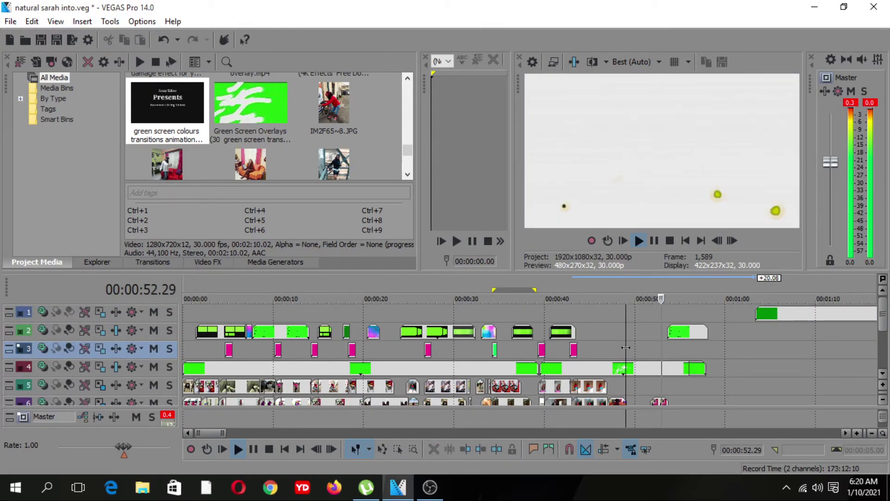
pyautogui.click(779, 314)
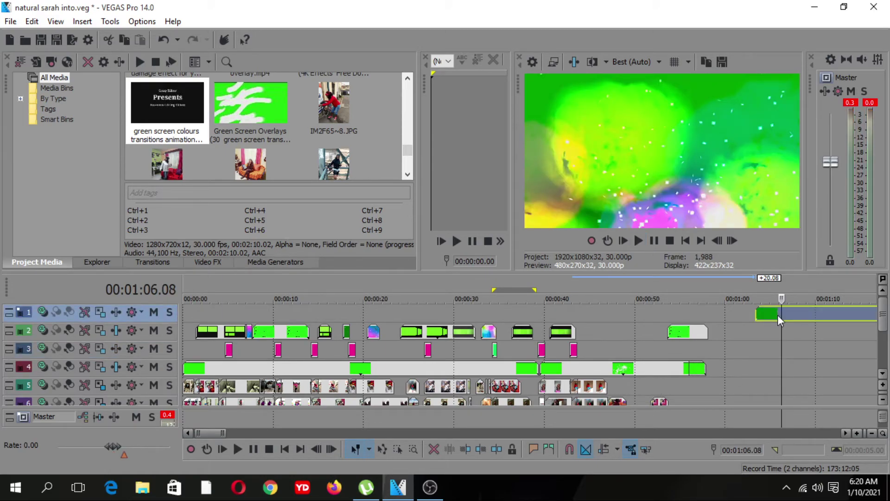
pyautogui.press('Delete')
# Save the project with its shortened timeline
pyautogui.click(872, 433)
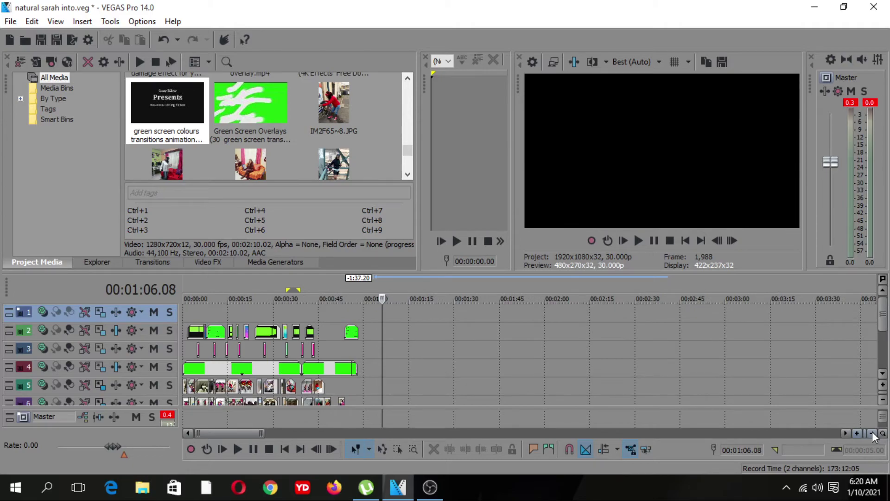
pyautogui.click(871, 433)
pyautogui.click(10, 22)
pyautogui.click(27, 88)
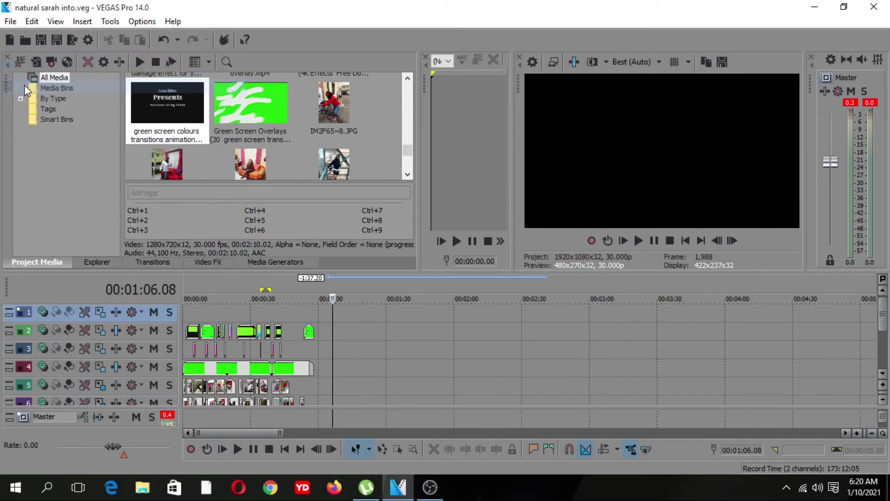
# Import the photo IMG_20200805_094235 from the francis folder into the project media
pyautogui.click(10, 22)
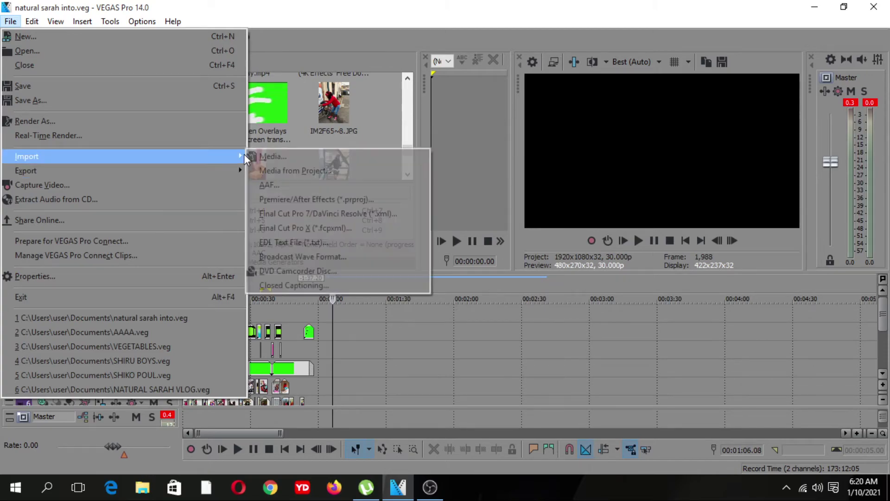
pyautogui.click(263, 156)
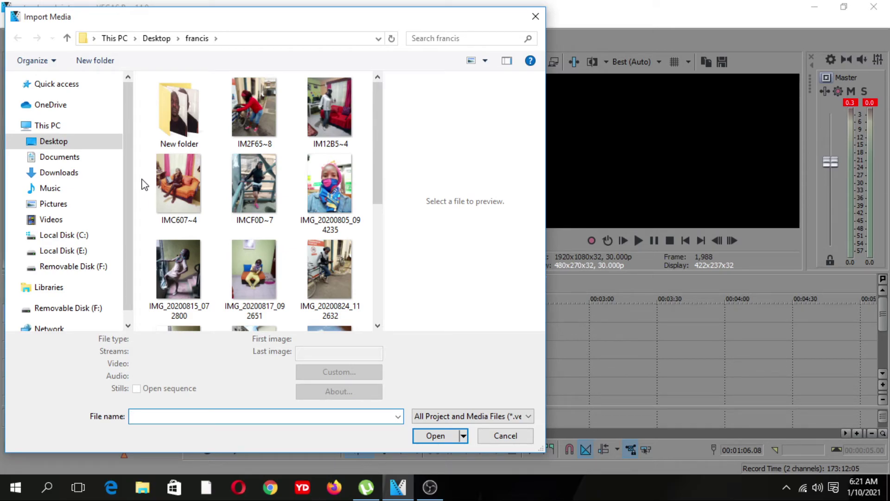
pyautogui.click(332, 185)
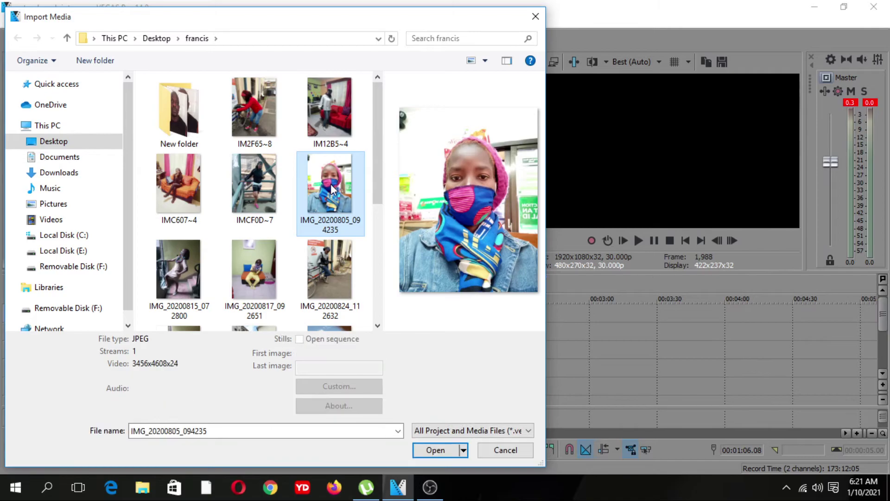
pyautogui.click(435, 450)
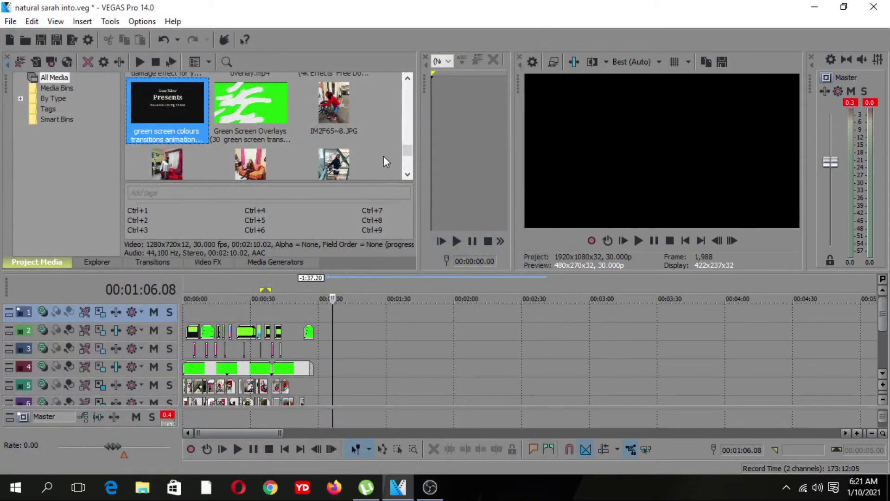
pyautogui.moveTo(406, 148)
pyautogui.mouseDown()
pyautogui.moveTo(404, 79)
pyautogui.moveTo(409, 161)
pyautogui.moveTo(409, 146)
pyautogui.mouseUp()
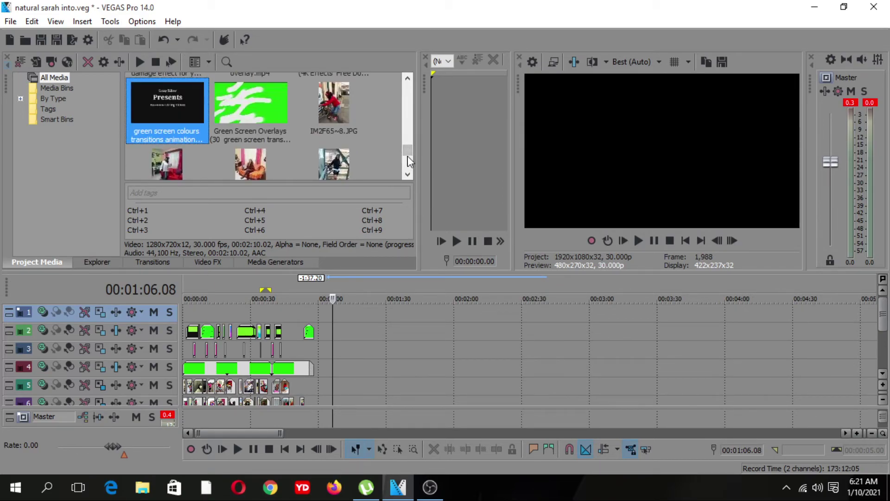
pyautogui.moveTo(408, 149); pyautogui.dragTo(410, 88)
pyautogui.moveTo(410, 87); pyautogui.dragTo(410, 94)
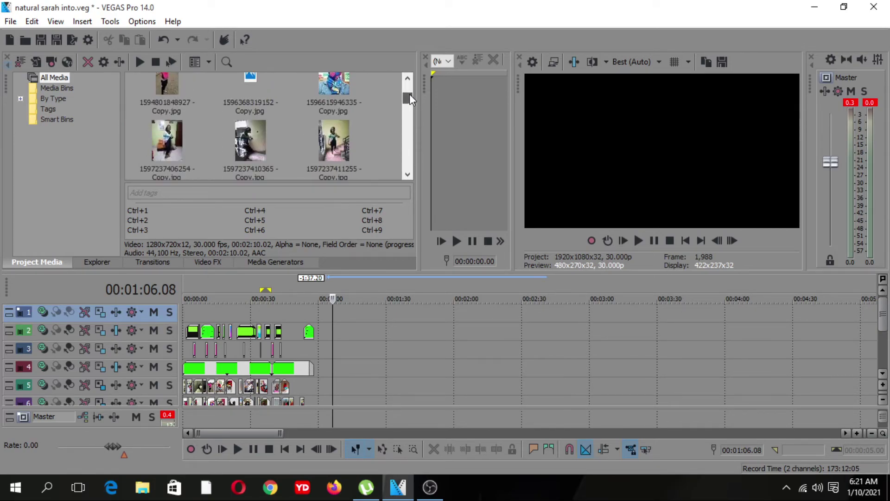
pyautogui.moveTo(338, 94); pyautogui.dragTo(318, 358)
pyautogui.moveTo(308, 390); pyautogui.dragTo(308, 390)
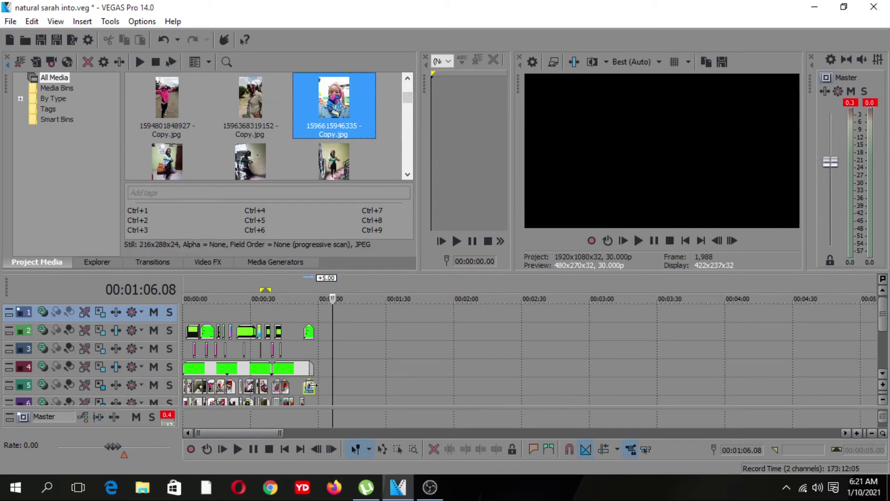
# Preview the ending from 00:00:53.10 to check how the masked-portrait photo on track 5 fits the frames
pyautogui.click(309, 386)
pyautogui.press('space')
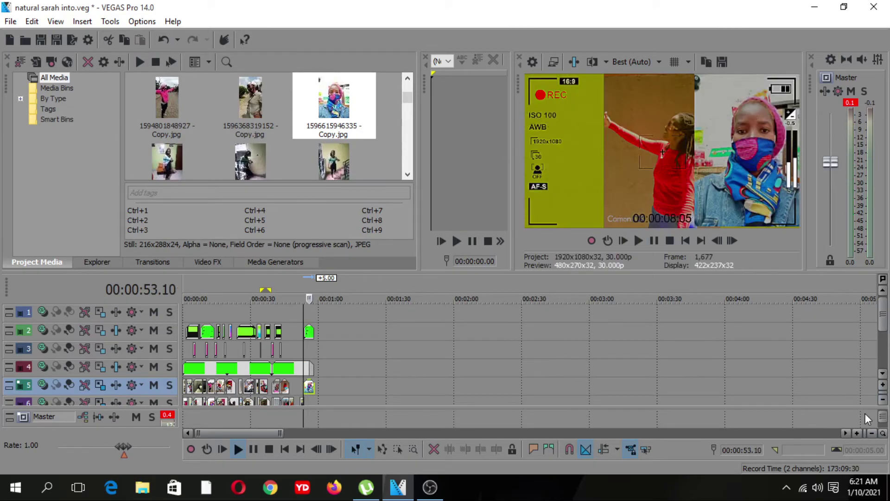
pyautogui.click(857, 433)
pyautogui.click(857, 433)
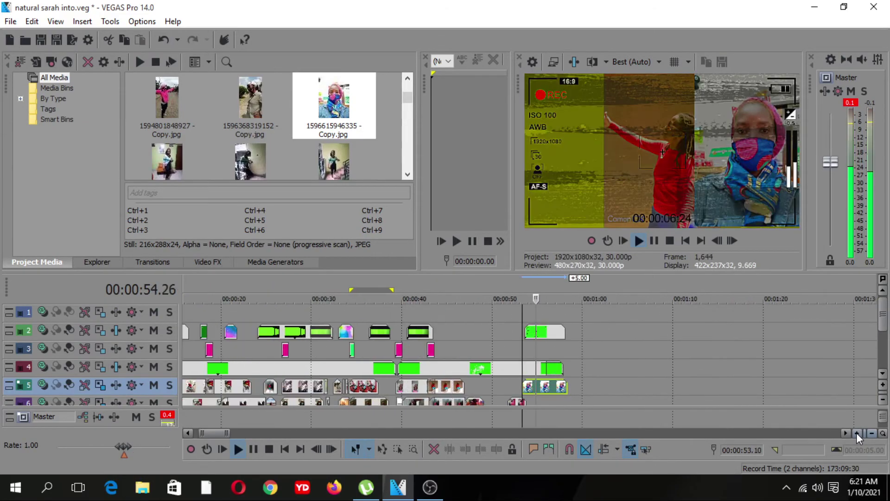
pyautogui.click(857, 433)
pyautogui.click(857, 434)
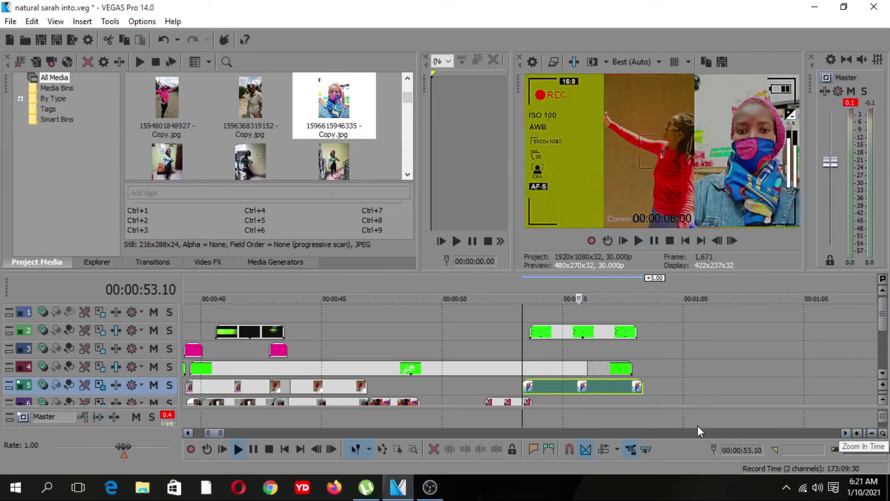
pyautogui.scroll(-2, 555, 366)
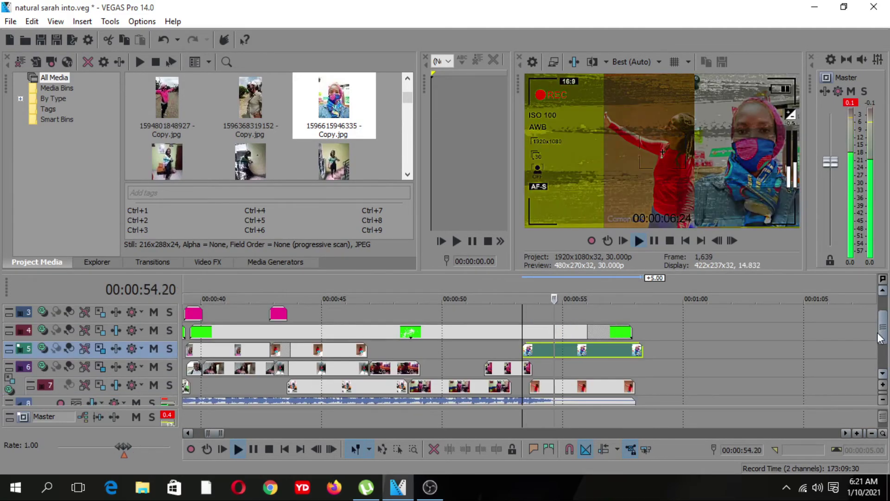
pyautogui.press('space')
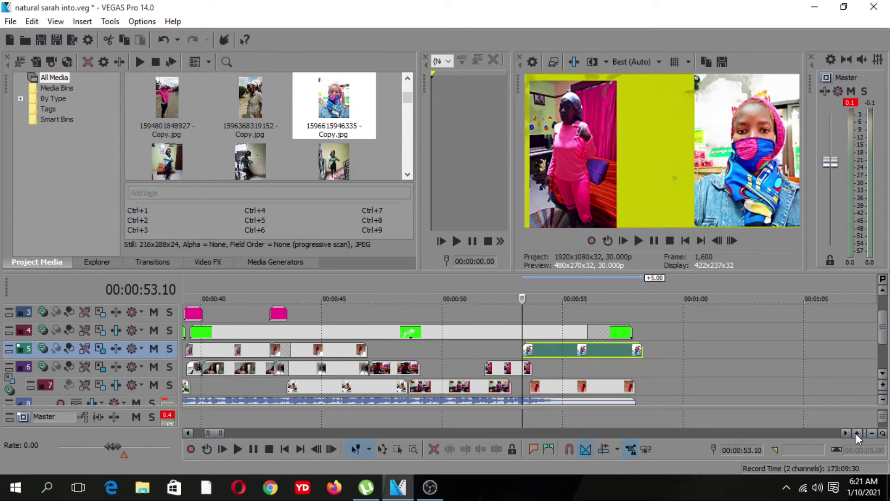
# Shift the pan/crop frame of the pink-outfit photo on track 6 to an X Center of 126.0
pyautogui.click(857, 433)
pyautogui.click(857, 433)
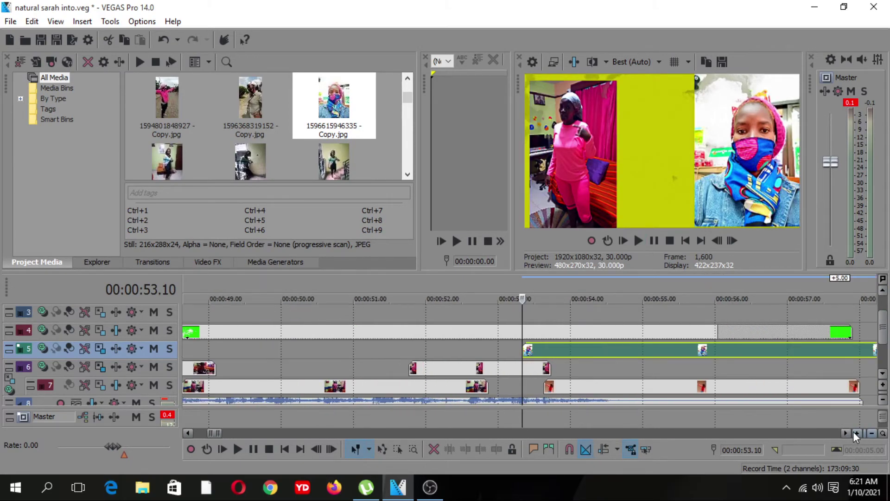
pyautogui.click(883, 385)
pyautogui.click(884, 386)
pyautogui.scroll(-1, 883, 327)
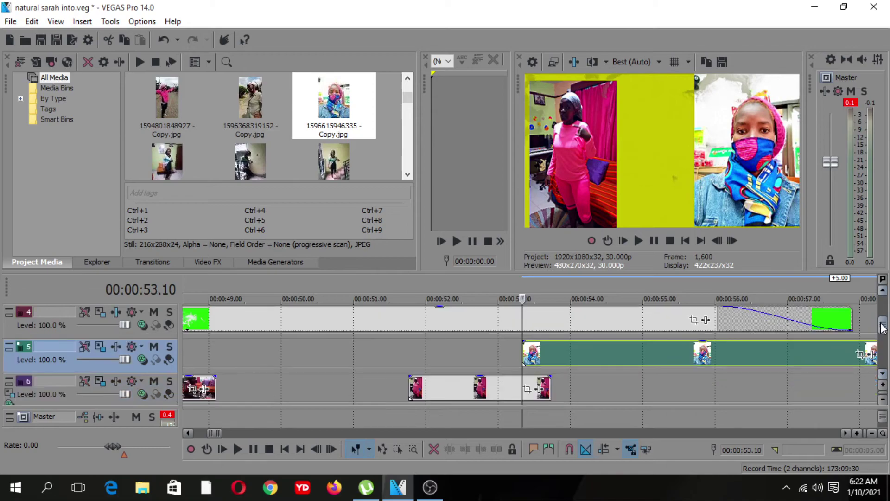
pyautogui.scroll(-1, 883, 327)
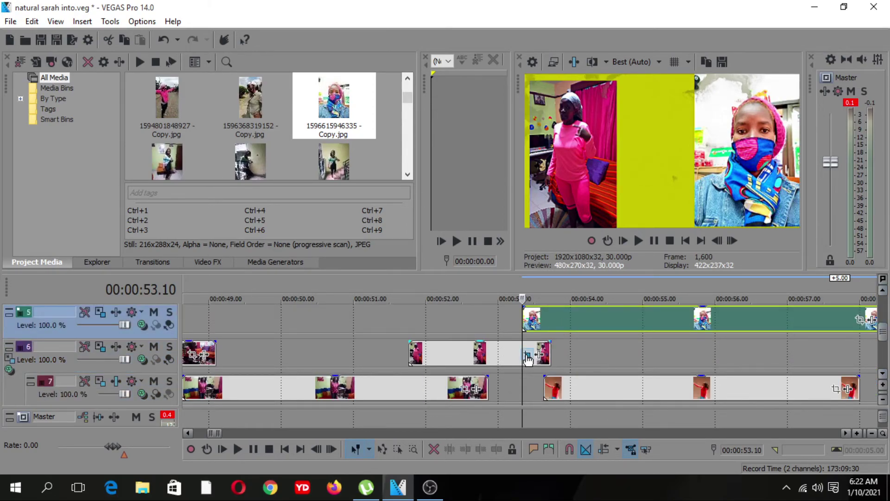
pyautogui.click(527, 355)
pyautogui.moveTo(316, 320); pyautogui.dragTo(315, 312)
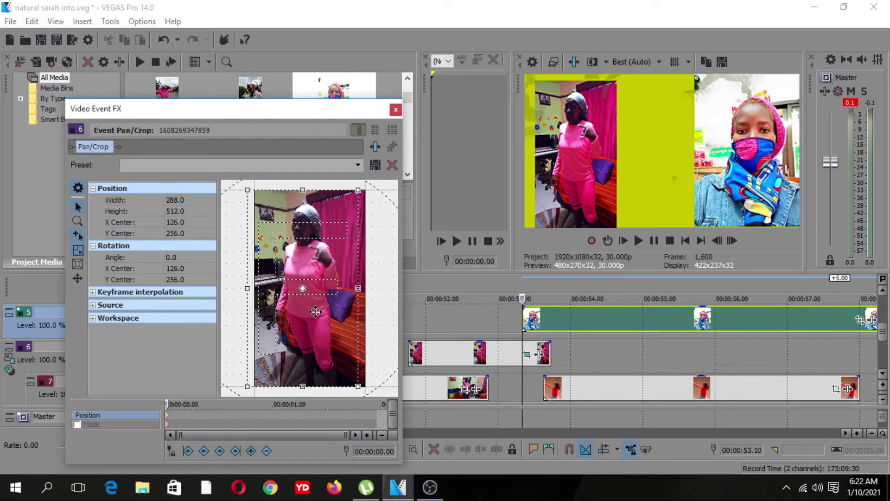
# At 00:00:55.26, shift the pan/crop frame of the red-top photo on track 7 to an X Center of 2,592.0
pyautogui.click(605, 353)
pyautogui.click(705, 364)
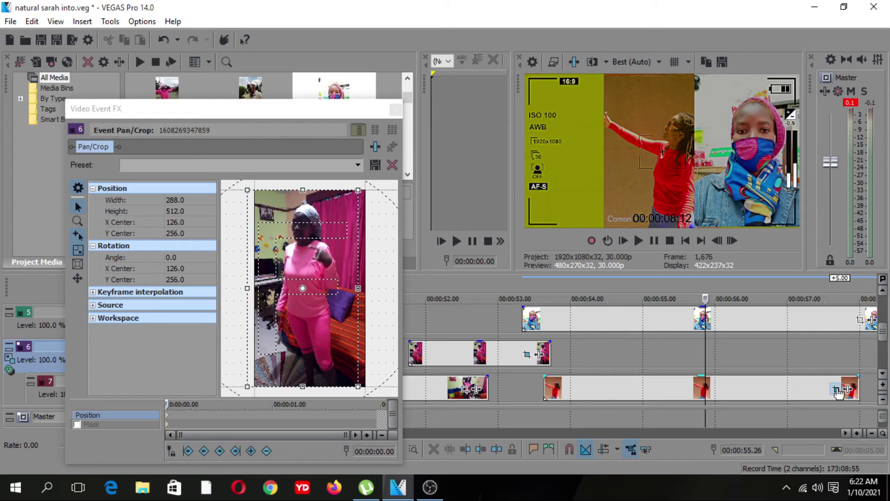
pyautogui.click(838, 391)
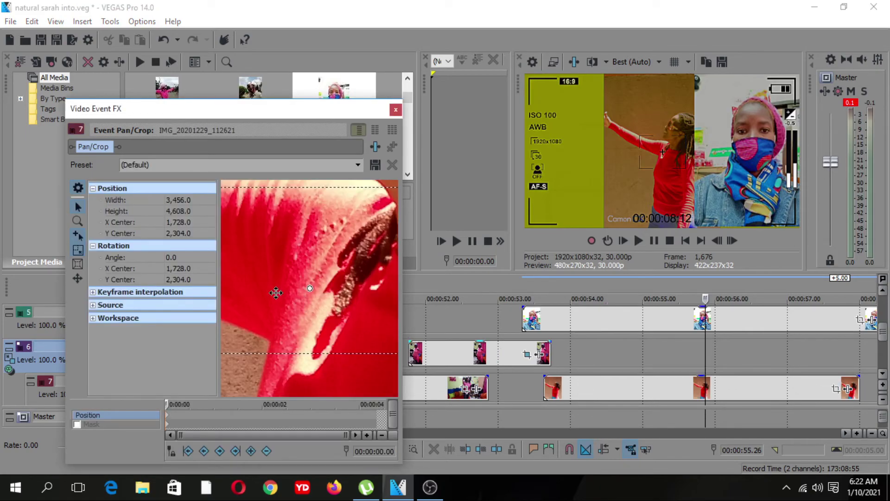
pyautogui.moveTo(322, 289); pyautogui.dragTo(380, 298)
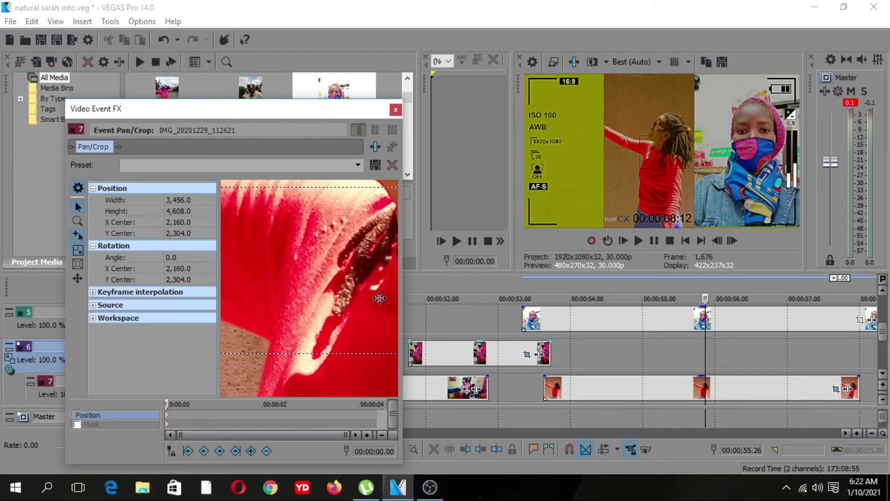
pyautogui.moveTo(322, 290); pyautogui.dragTo(377, 286)
pyautogui.moveTo(282, 263); pyautogui.dragTo(330, 263)
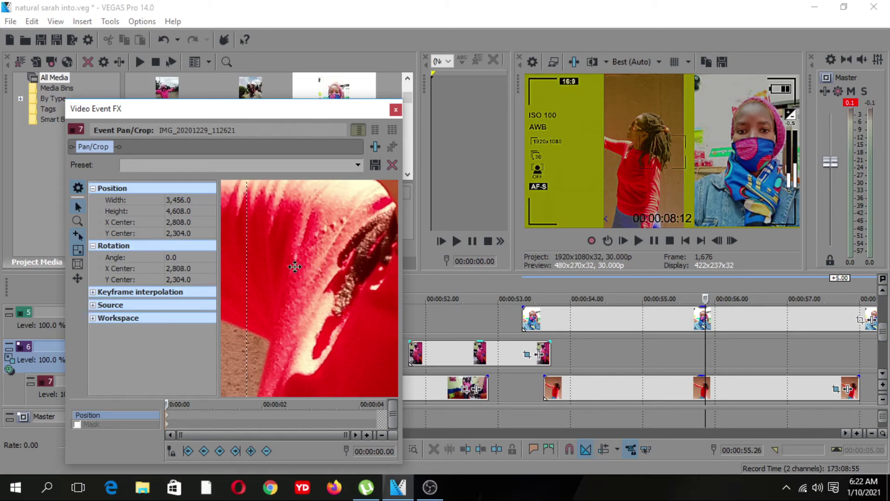
pyautogui.moveTo(248, 298); pyautogui.dragTo(216, 299)
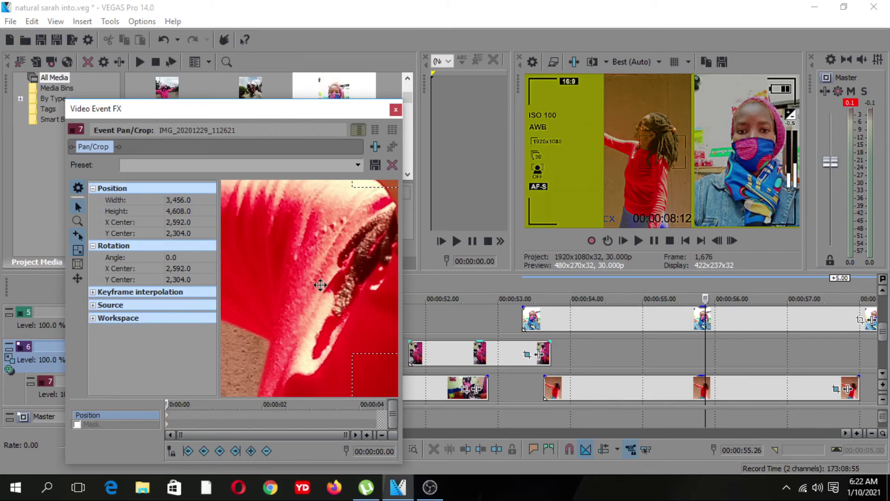
pyautogui.click(396, 110)
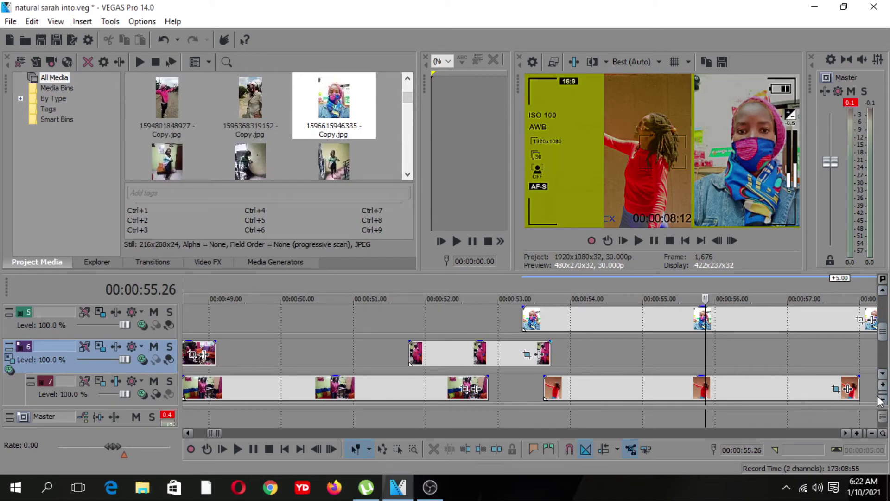
pyautogui.click(871, 432)
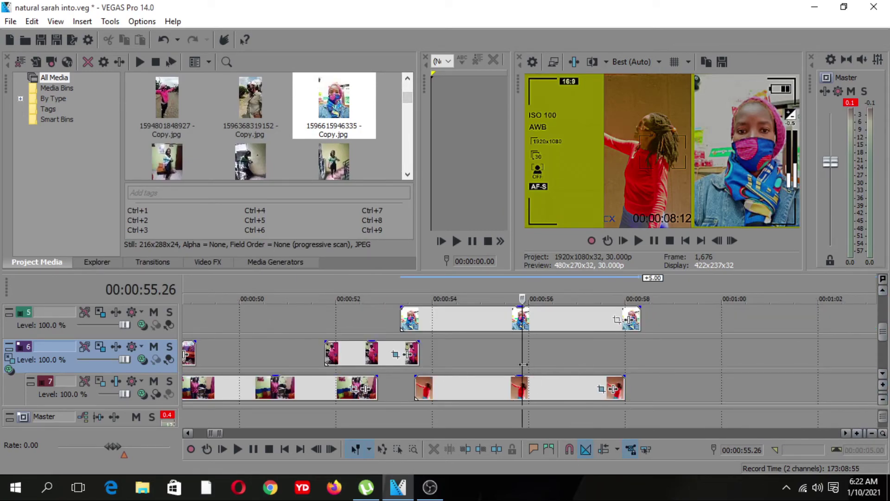
pyautogui.moveTo(325, 99); pyautogui.dragTo(425, 356)
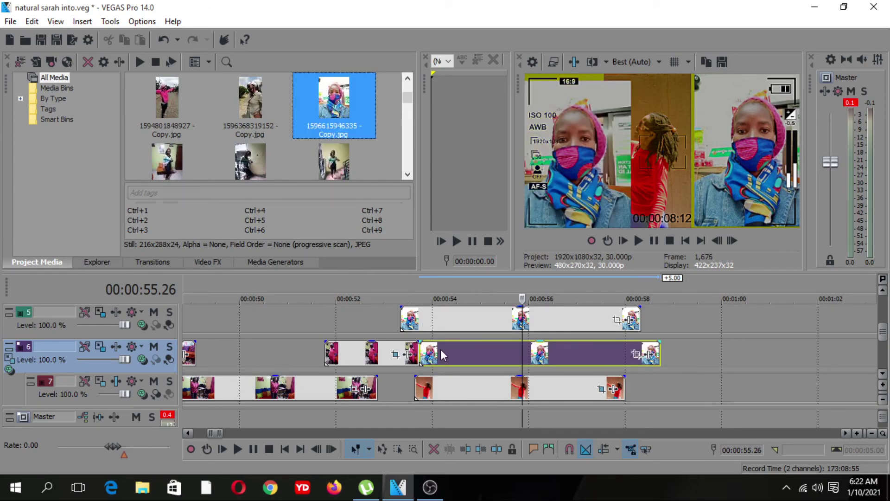
pyautogui.click(637, 355)
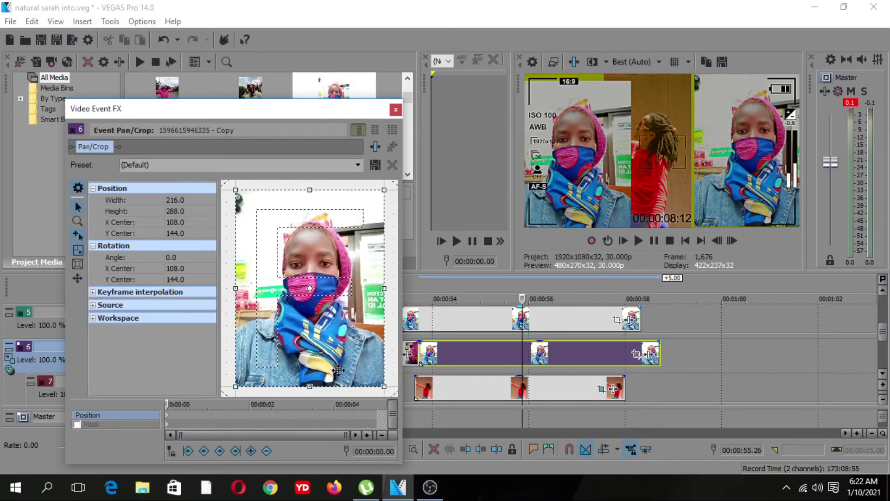
pyautogui.moveTo(384, 387); pyautogui.dragTo(421, 464)
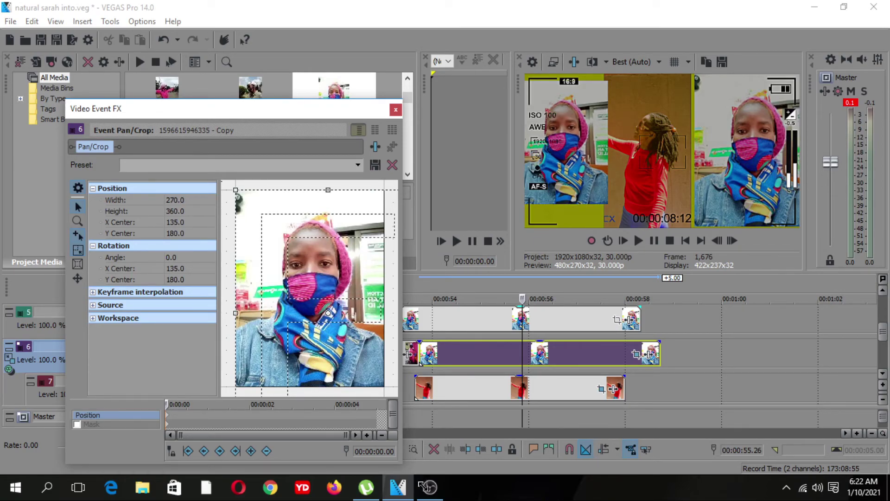
pyautogui.moveTo(346, 301); pyautogui.dragTo(359, 368)
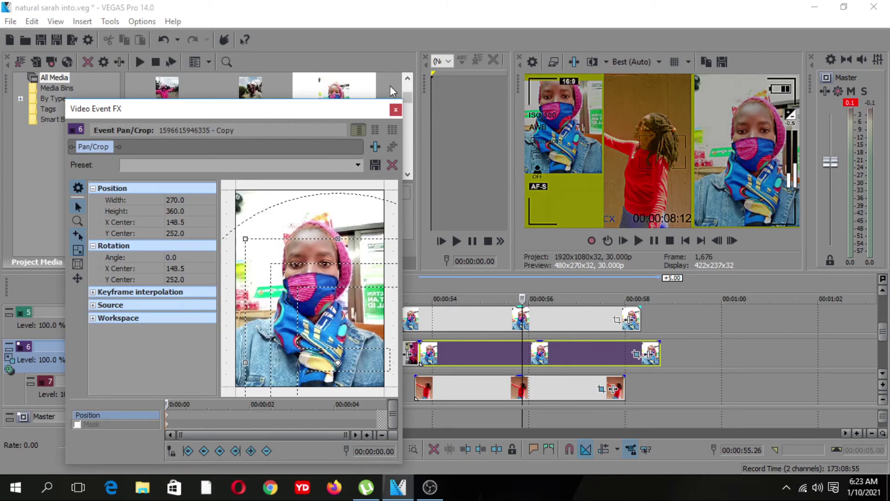
pyautogui.click(396, 110)
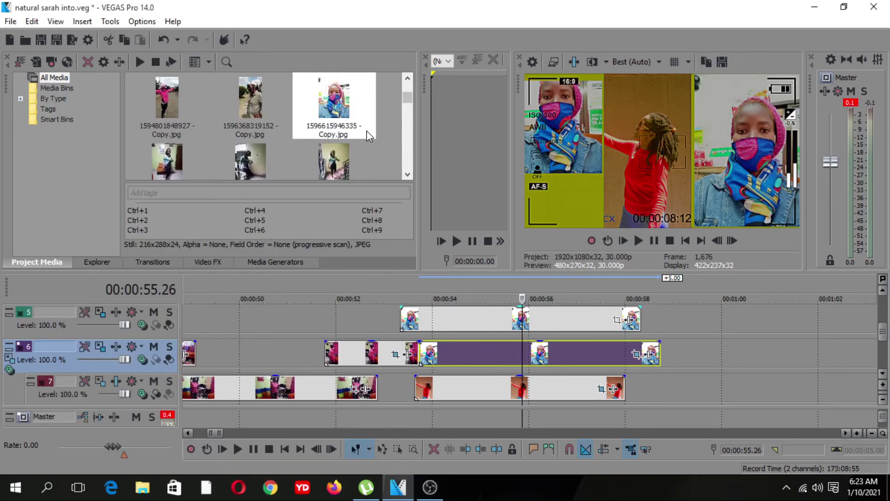
# Preview the ending and trim the end of the masked-portrait photo on track 5 back to about 00:00:56
pyautogui.press('space')
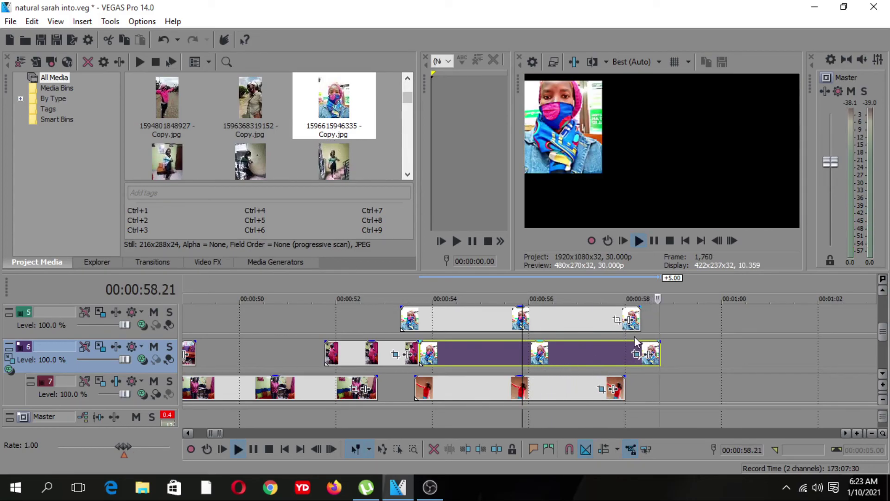
pyautogui.press('space')
pyautogui.moveTo(639, 326); pyautogui.dragTo(527, 325)
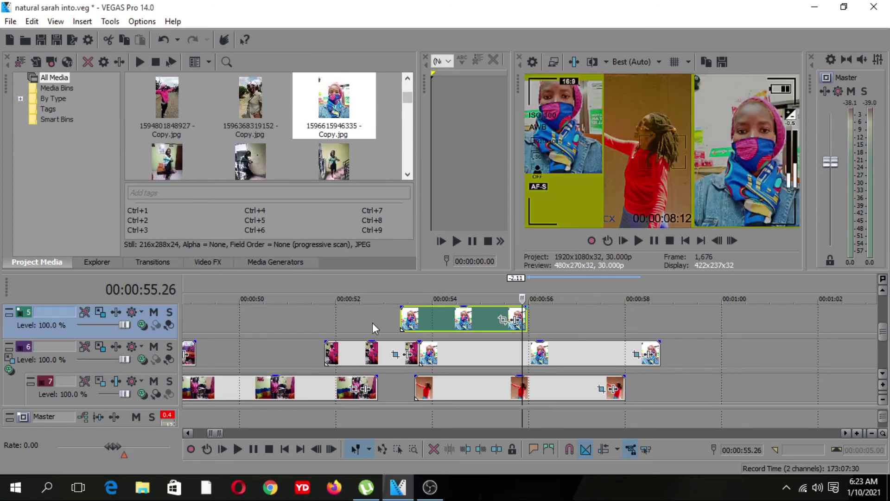
# Preview from 00:00:52.11 and trim the start of the pink-outfit photo on track 6 to that point
pyautogui.click(372, 322)
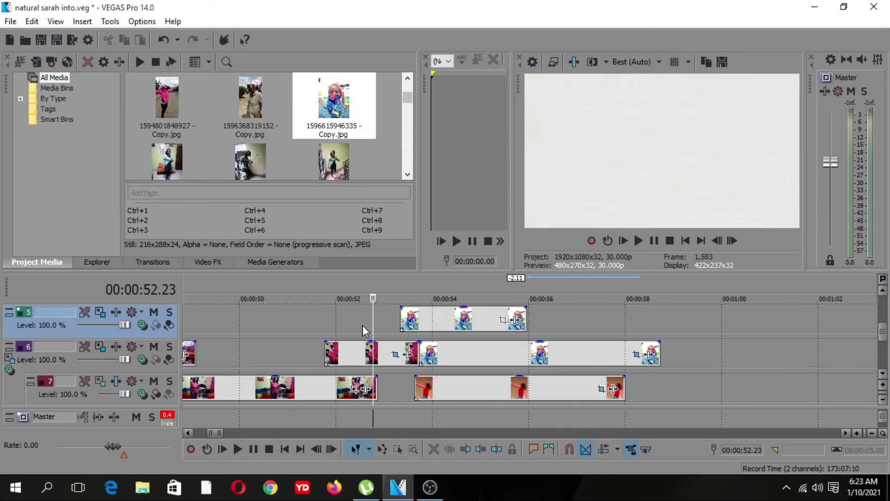
pyautogui.click(354, 324)
pyautogui.press('space')
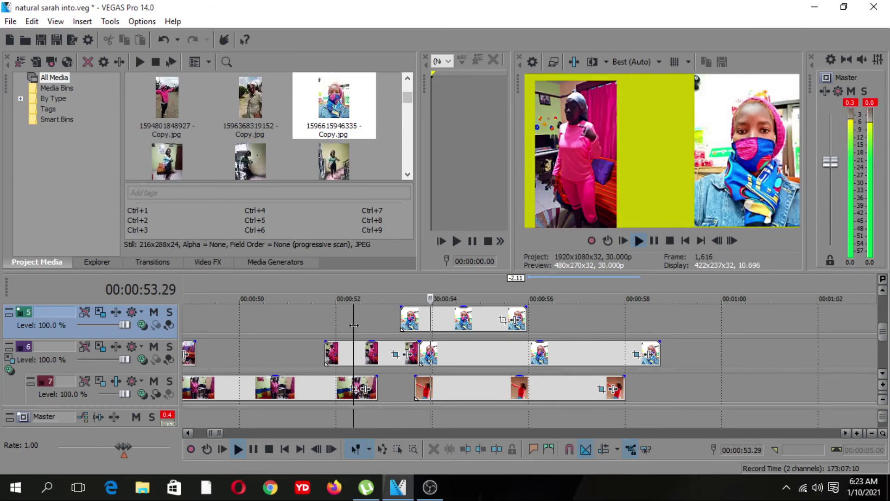
pyautogui.press('space')
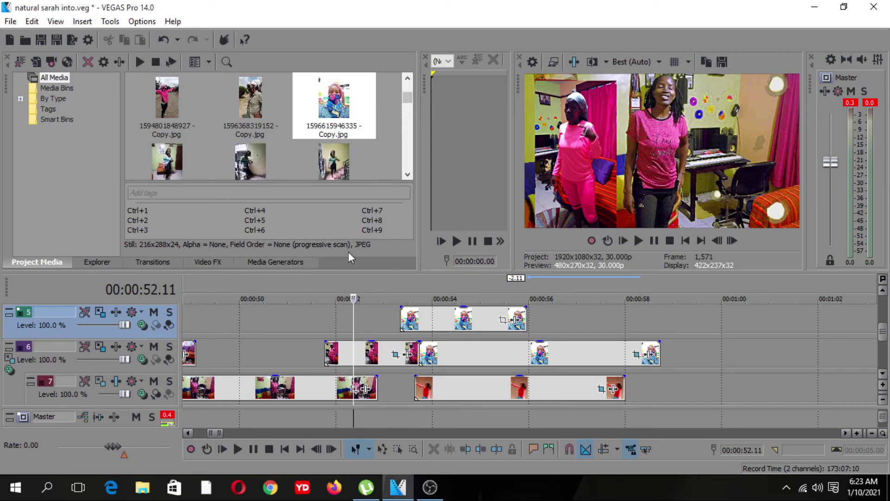
pyautogui.moveTo(325, 368); pyautogui.dragTo(355, 359)
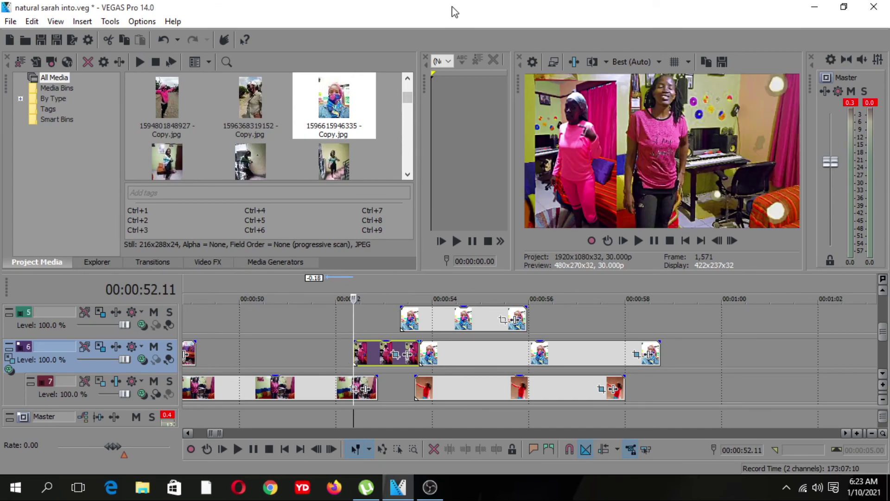
pyautogui.click(871, 433)
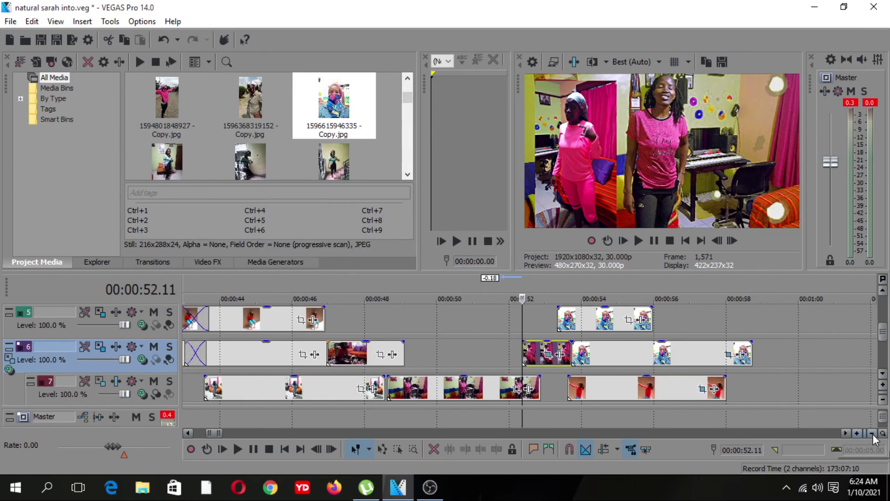
# Enlarge the timeline area to show the full project with tracks 5 to 9, and set the preview quality to Best (Full)
pyautogui.click(872, 433)
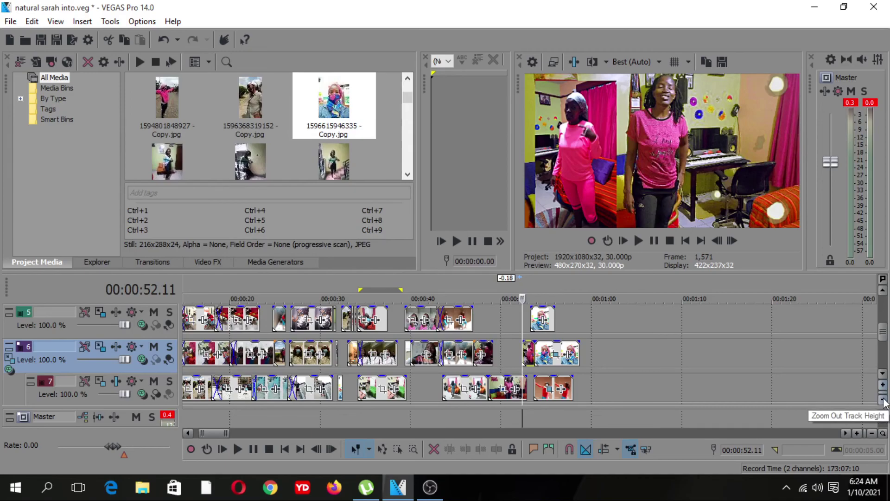
pyautogui.click(882, 400)
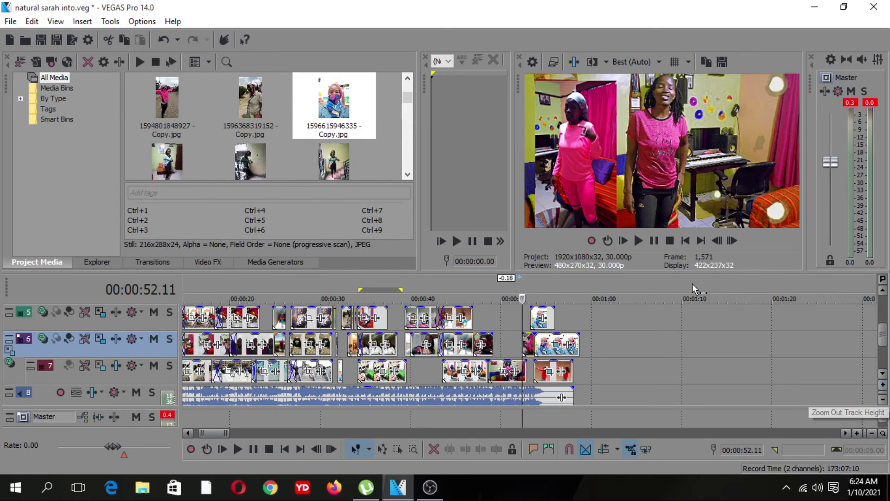
pyautogui.moveTo(684, 276); pyautogui.dragTo(686, 209)
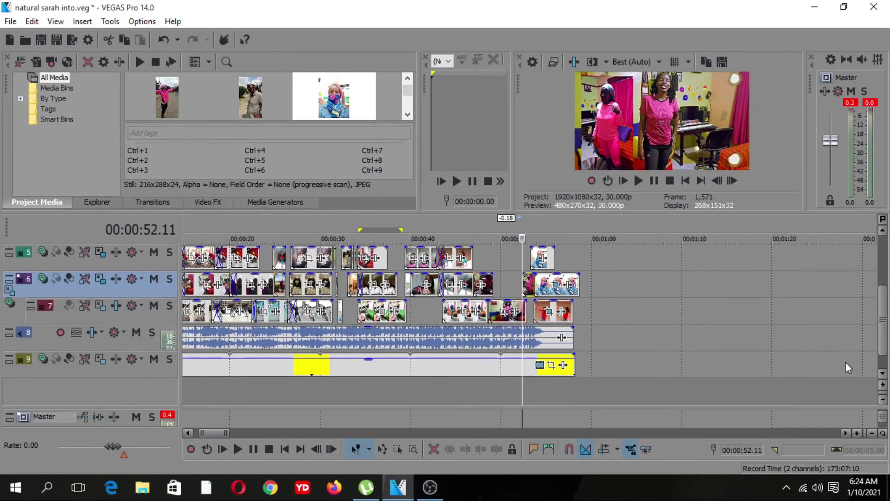
pyautogui.click(871, 434)
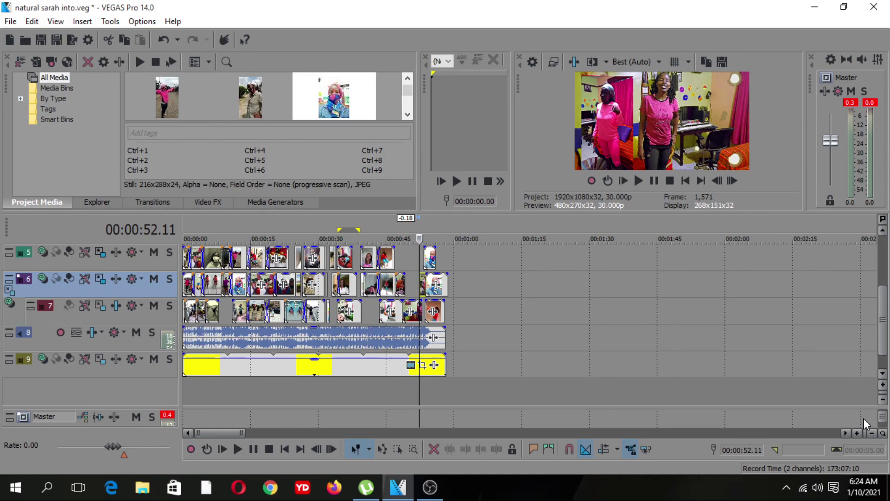
pyautogui.click(653, 63)
pyautogui.moveTo(641, 121)
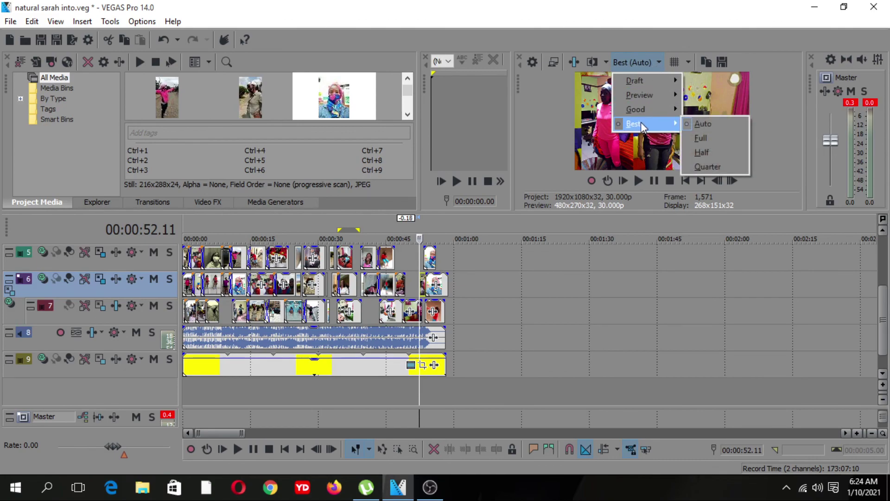
pyautogui.click(700, 137)
# Set the project's frame rate to 23.976 (IVTC Film) in the project properties and apply it
pyautogui.click(555, 58)
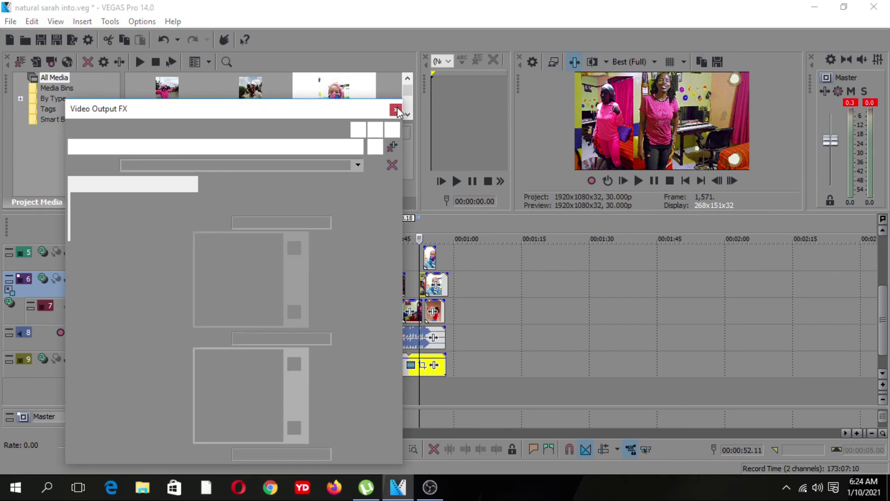
pyautogui.click(396, 110)
pyautogui.click(531, 60)
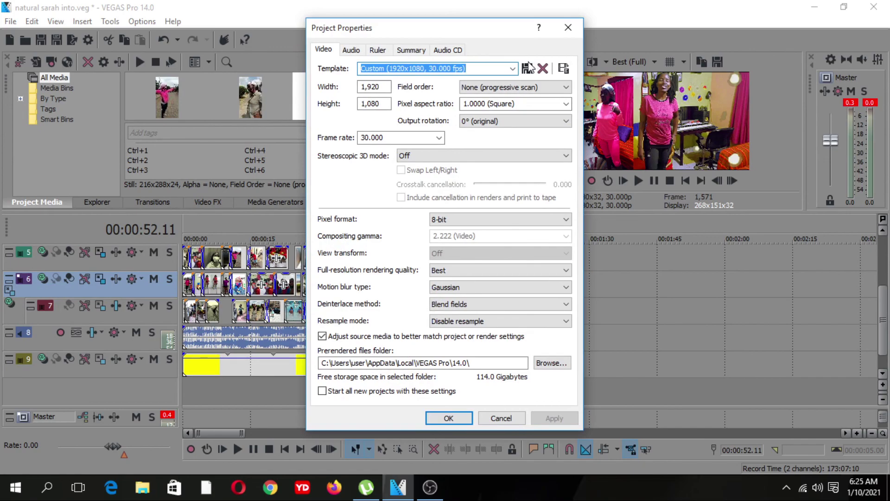
pyautogui.click(438, 138)
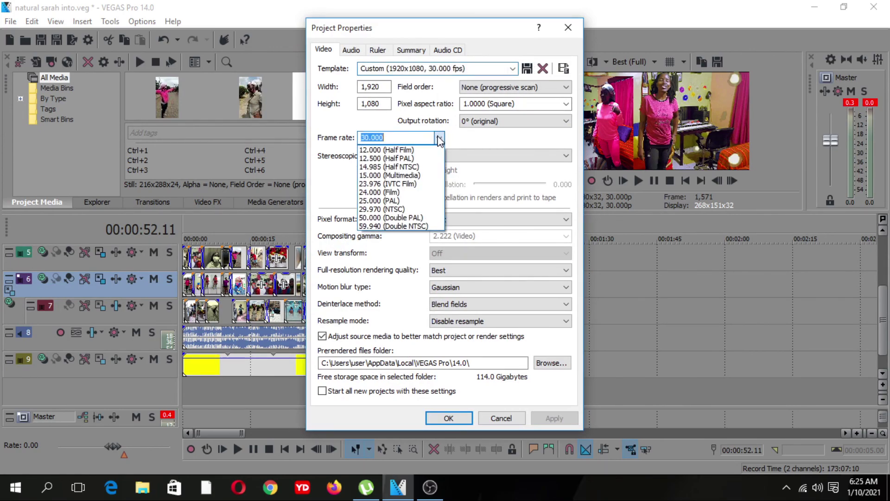
pyautogui.click(413, 184)
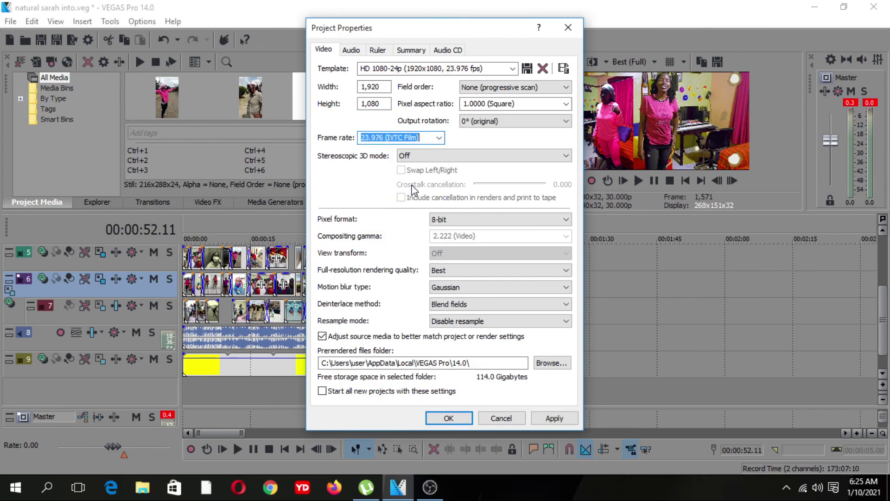
pyautogui.click(554, 419)
pyautogui.click(453, 418)
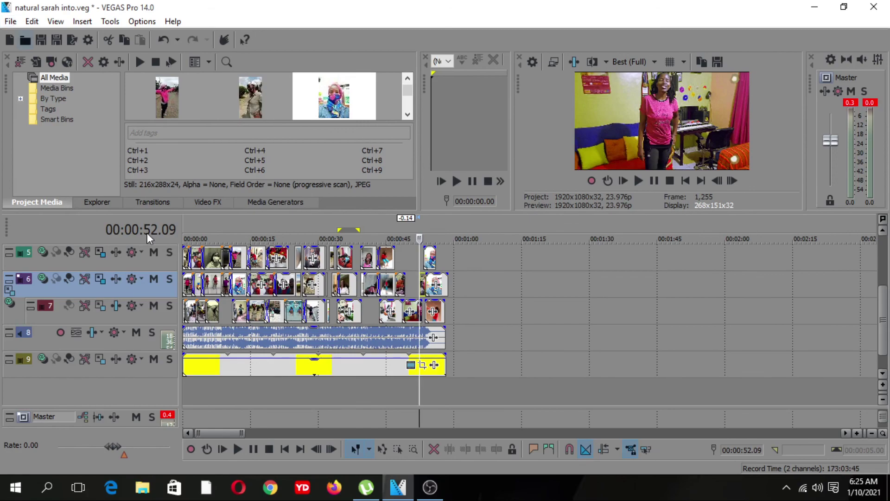
# Select the whole length of the project as the playback range and preview its opening seconds
pyautogui.doubleClick(278, 387)
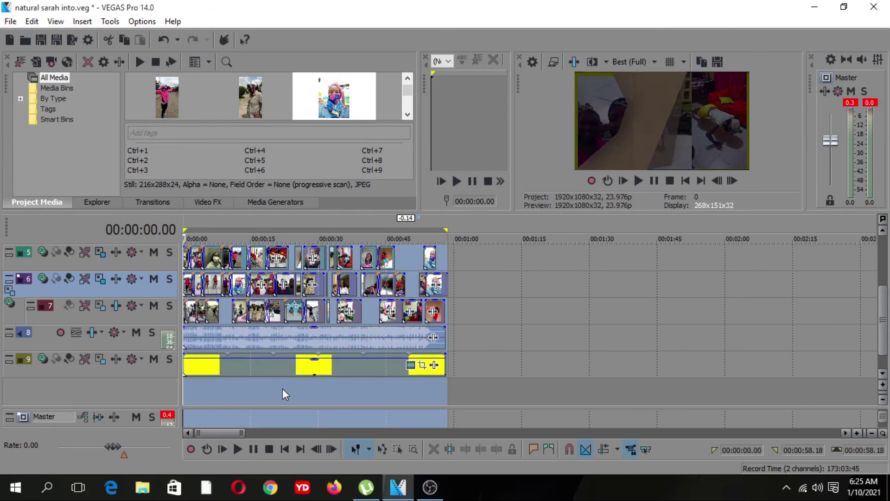
pyautogui.press('space')
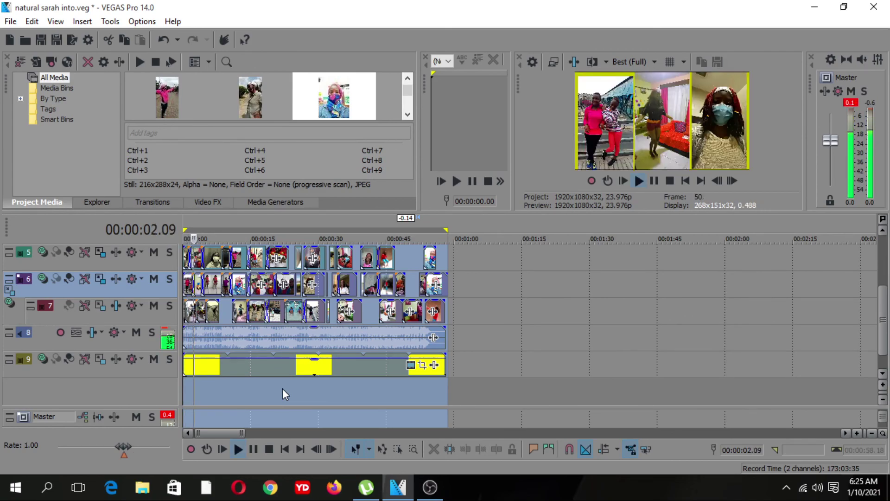
pyautogui.press('space')
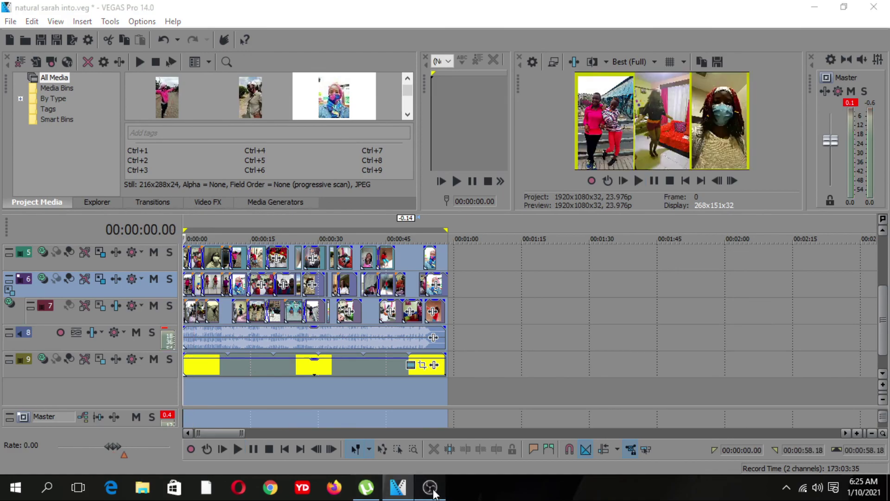
pyautogui.click(430, 487)
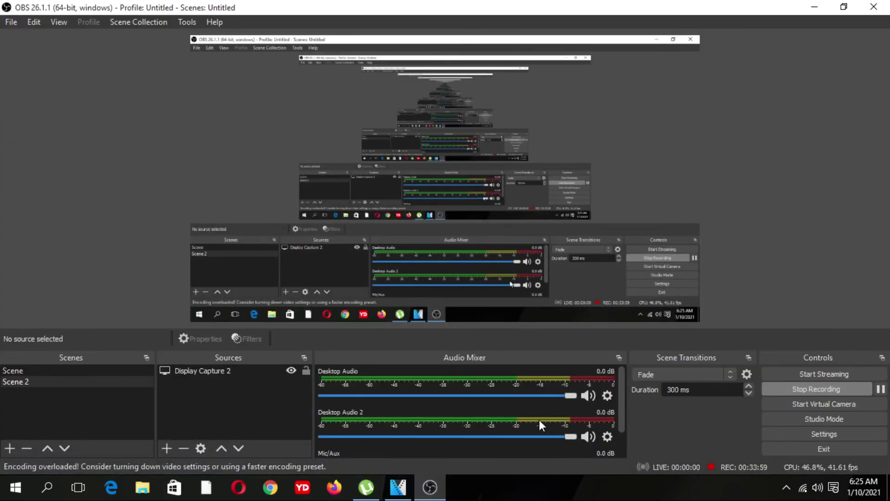